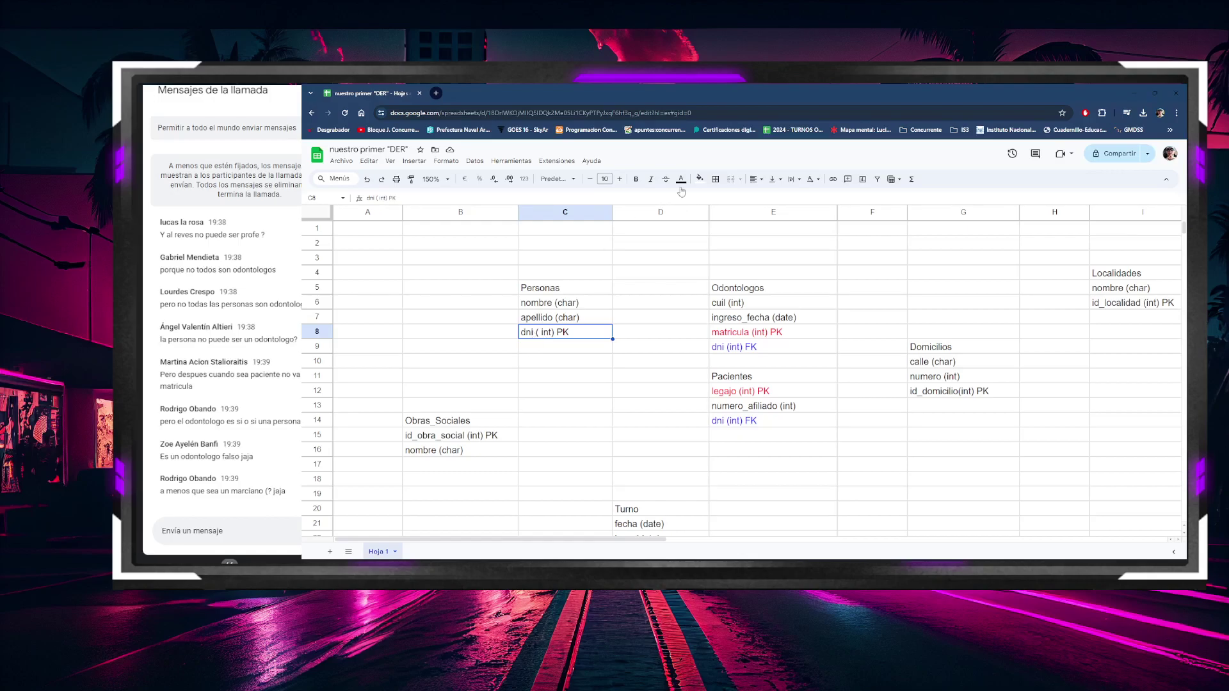
Step: Color the dni primary key of the Personas table red
{"action": "left_click", "coordinate": [681, 178]}
{"action": "left_click", "coordinate": [697, 228]}
{"action": "left_click", "coordinate": [594, 351]}
{"action": "left_click", "coordinate": [565, 377]}
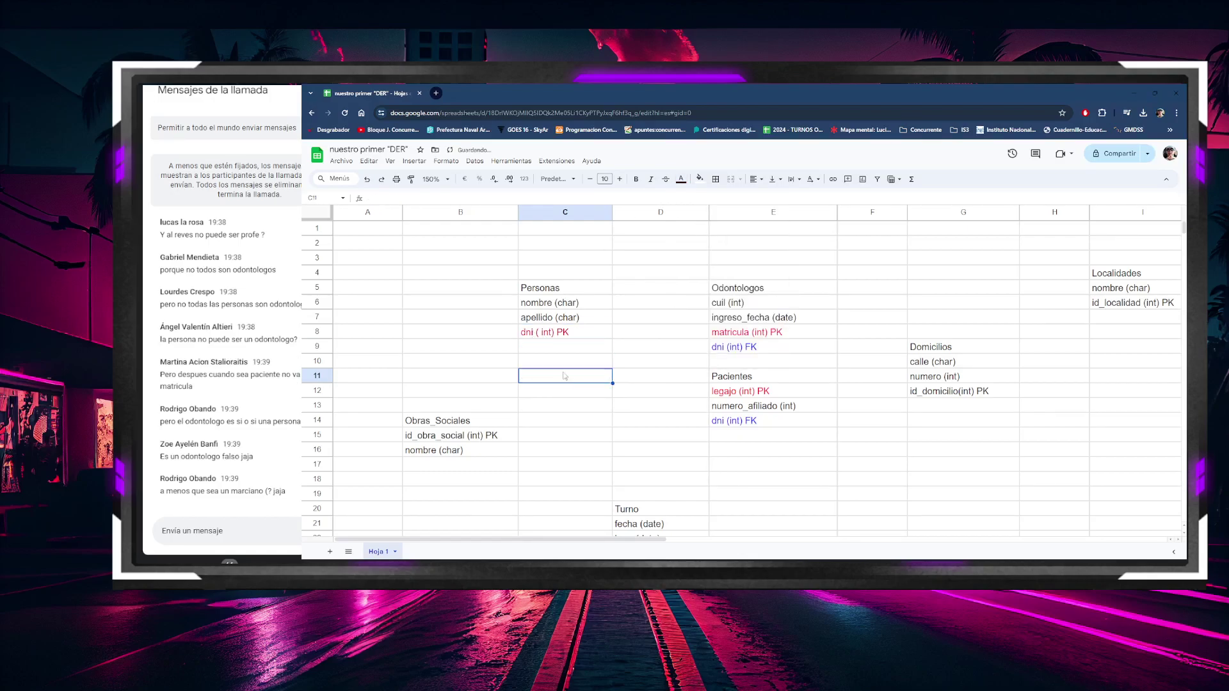
Step: Review the Personas, Odontologos and Pacientes attributes, check them against the entity-relationship diagram in Miro, and return to the spreadsheet
{"action": "left_click", "coordinate": [739, 315]}
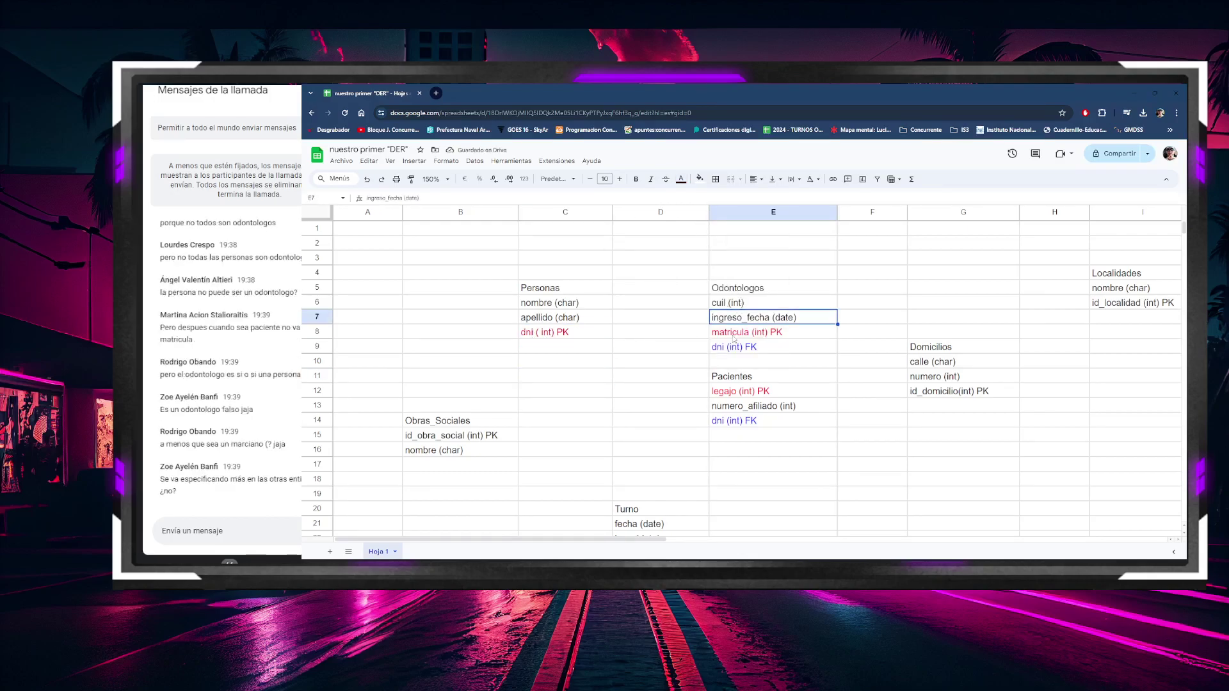
{"action": "key", "text": "Down"}
{"action": "left_click", "coordinate": [579, 312]}
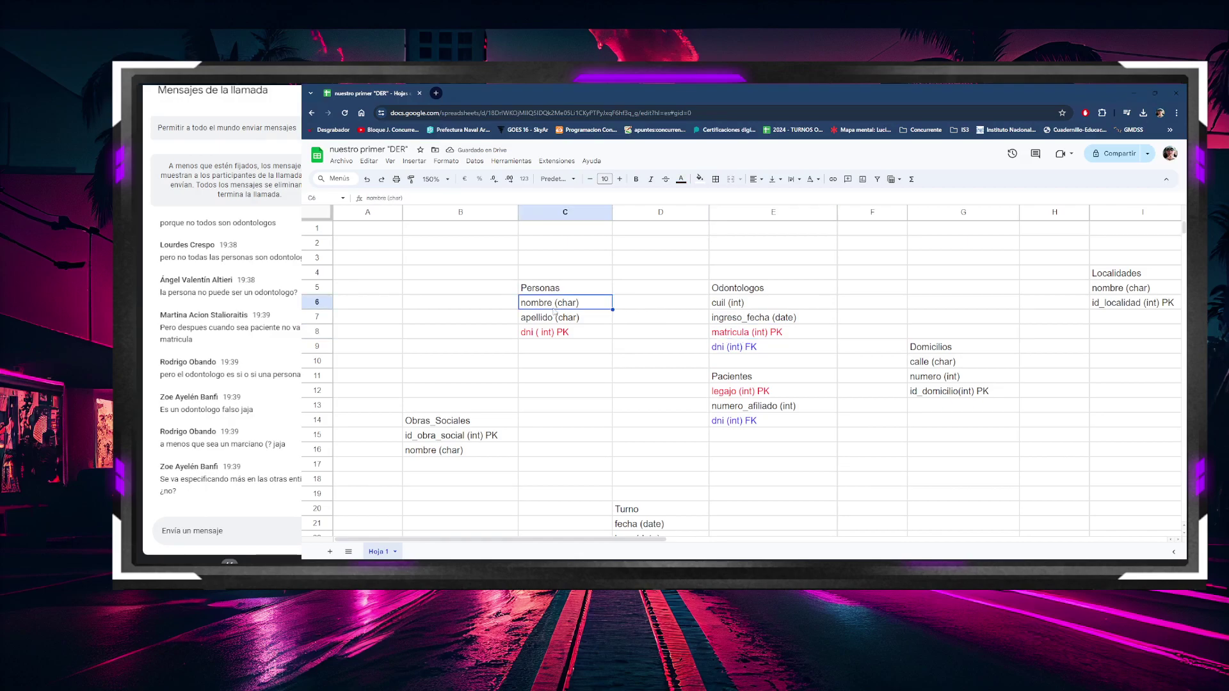
{"action": "left_click", "coordinate": [754, 389]}
{"action": "left_click", "coordinate": [740, 423]}
{"action": "left_click", "coordinate": [555, 322]}
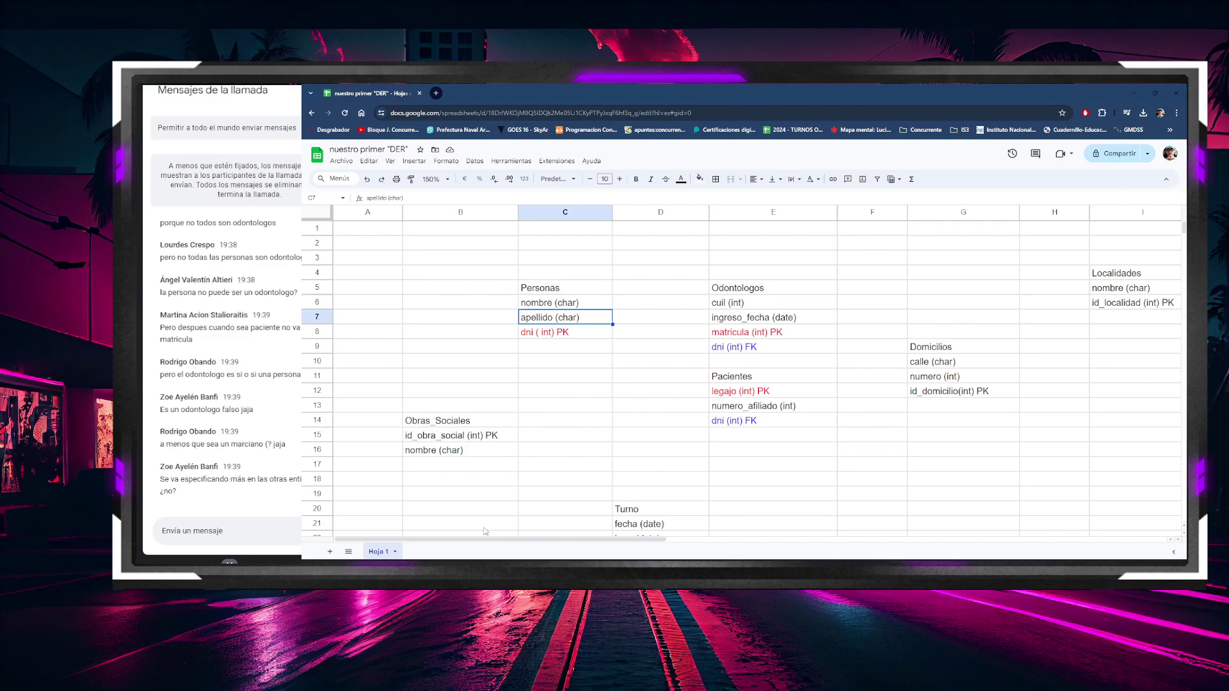
{"action": "key", "text": "alt+Tab"}
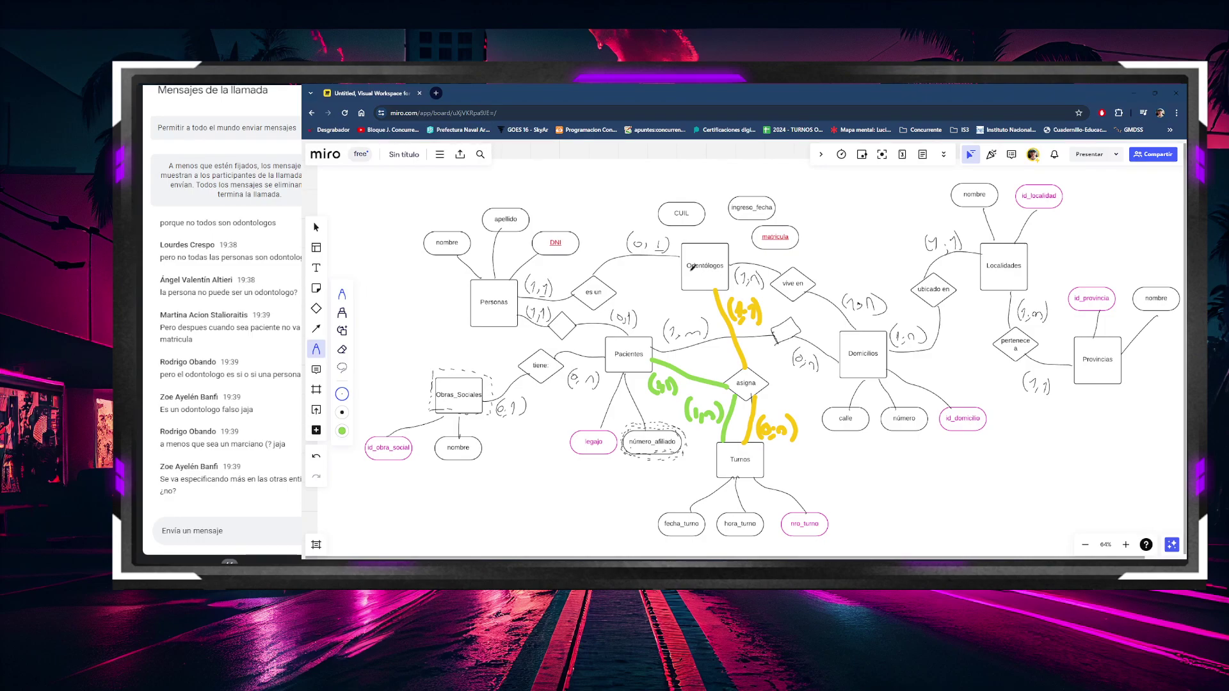
{"action": "left_click", "coordinate": [1133, 87]}
{"action": "left_click", "coordinate": [645, 386]}
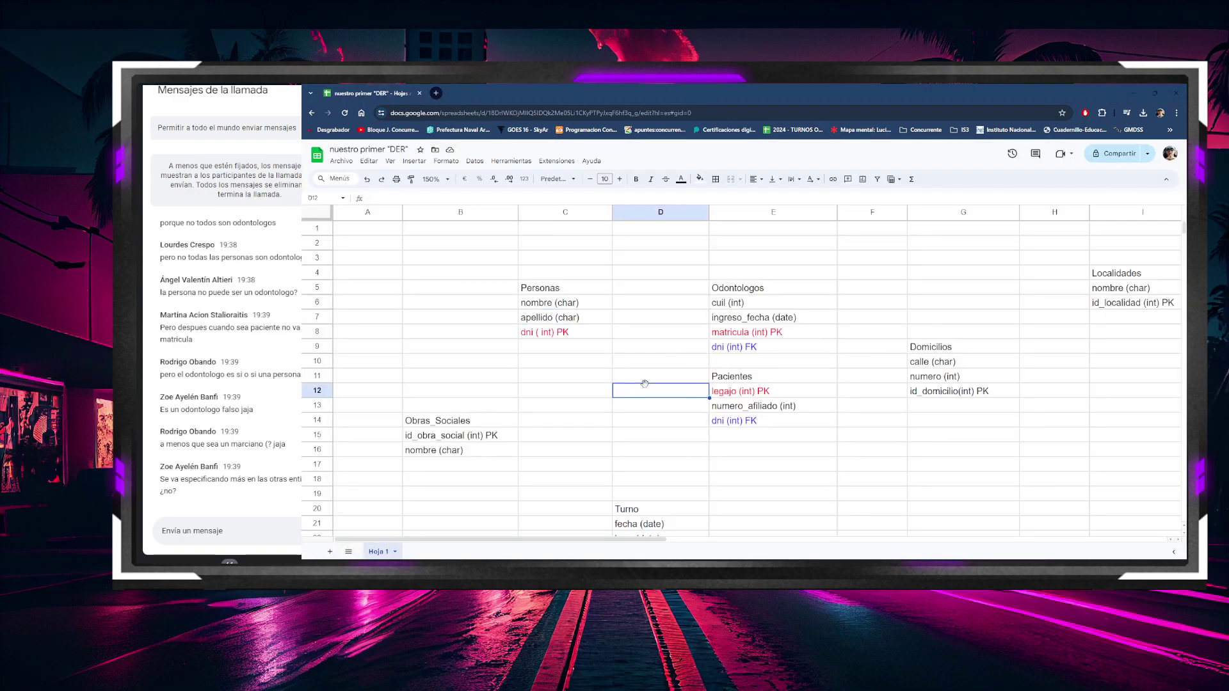
Step: Make the Personas, Odontologos and Pacientes table headings bold
{"action": "left_click_drag", "start_coordinate": [530, 287], "coordinate": [584, 365]}
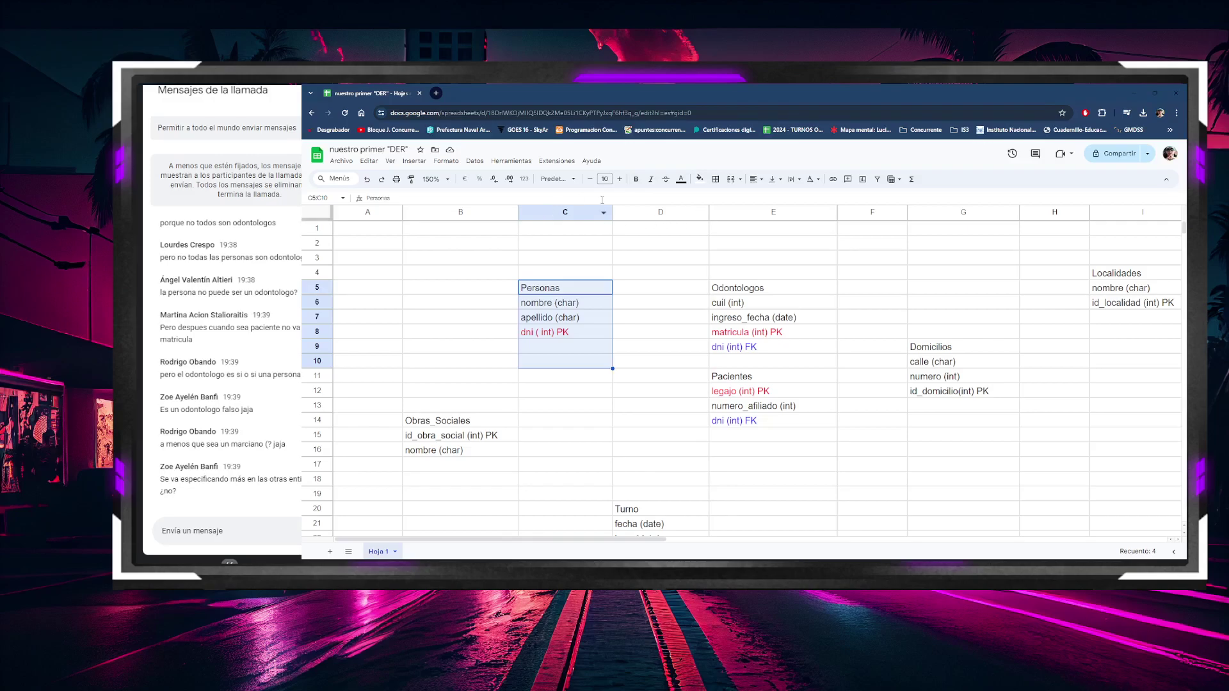
{"action": "left_click", "coordinate": [753, 376]}
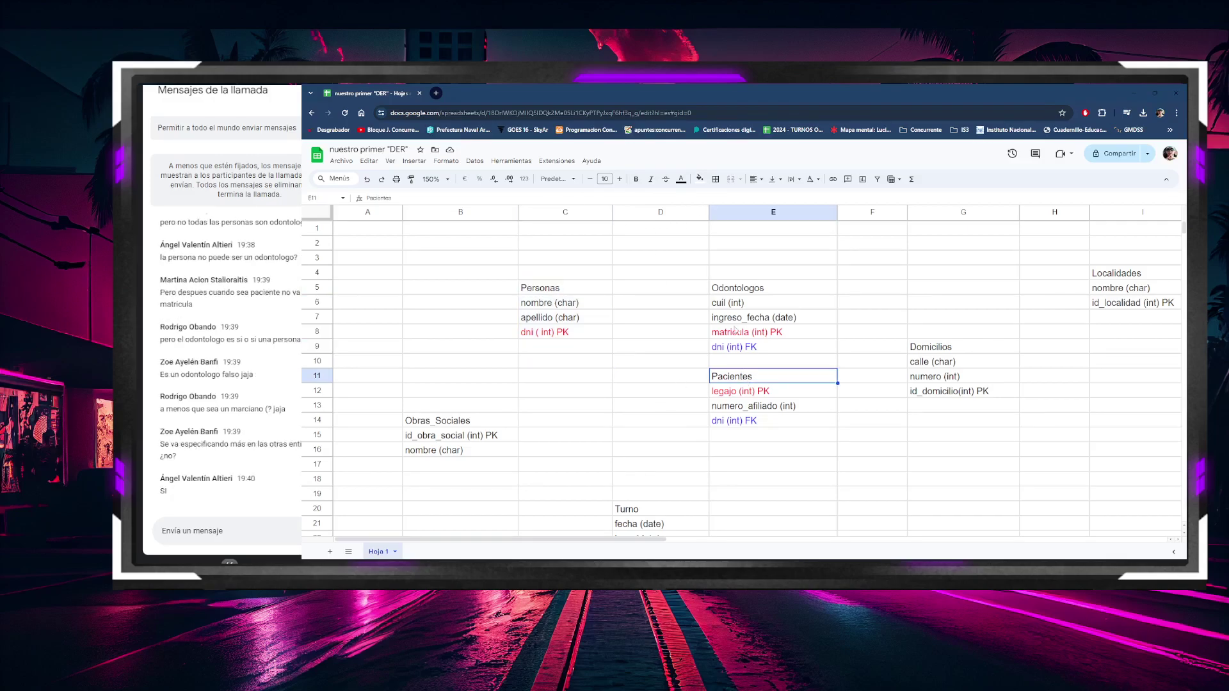
{"action": "left_click", "coordinate": [738, 289], "text": "ctrl"}
{"action": "left_click", "coordinate": [539, 289], "text": "ctrl"}
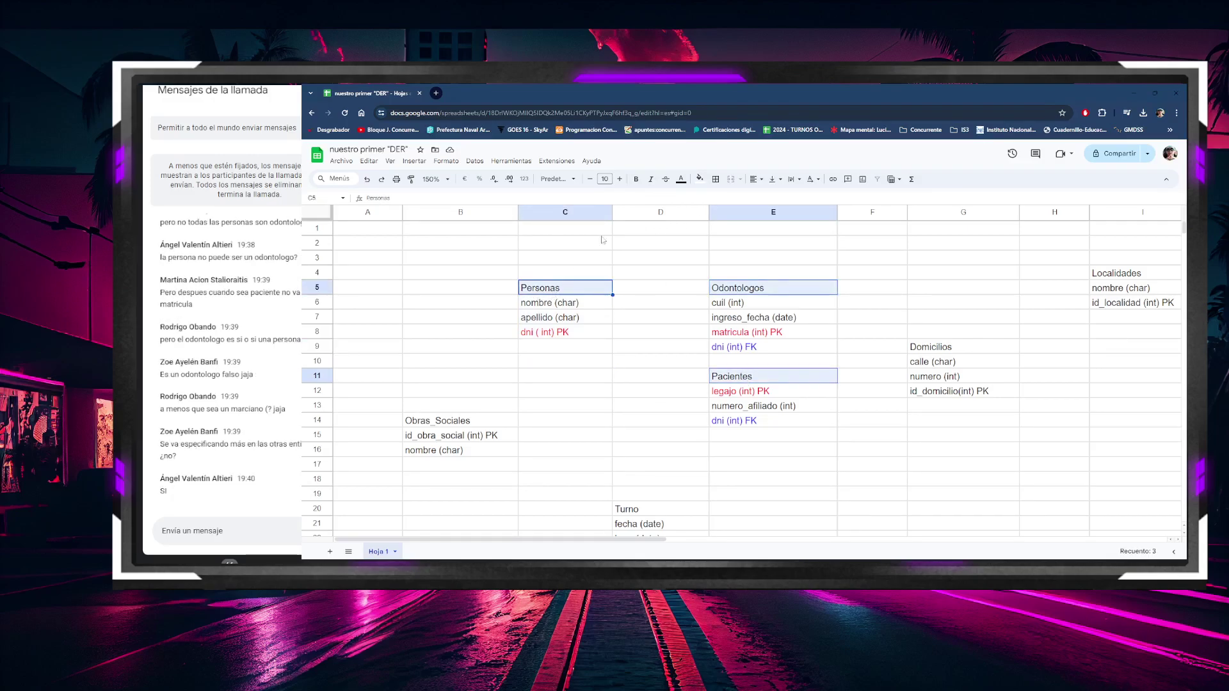
{"action": "left_click", "coordinate": [635, 179]}
{"action": "left_click", "coordinate": [630, 390]}
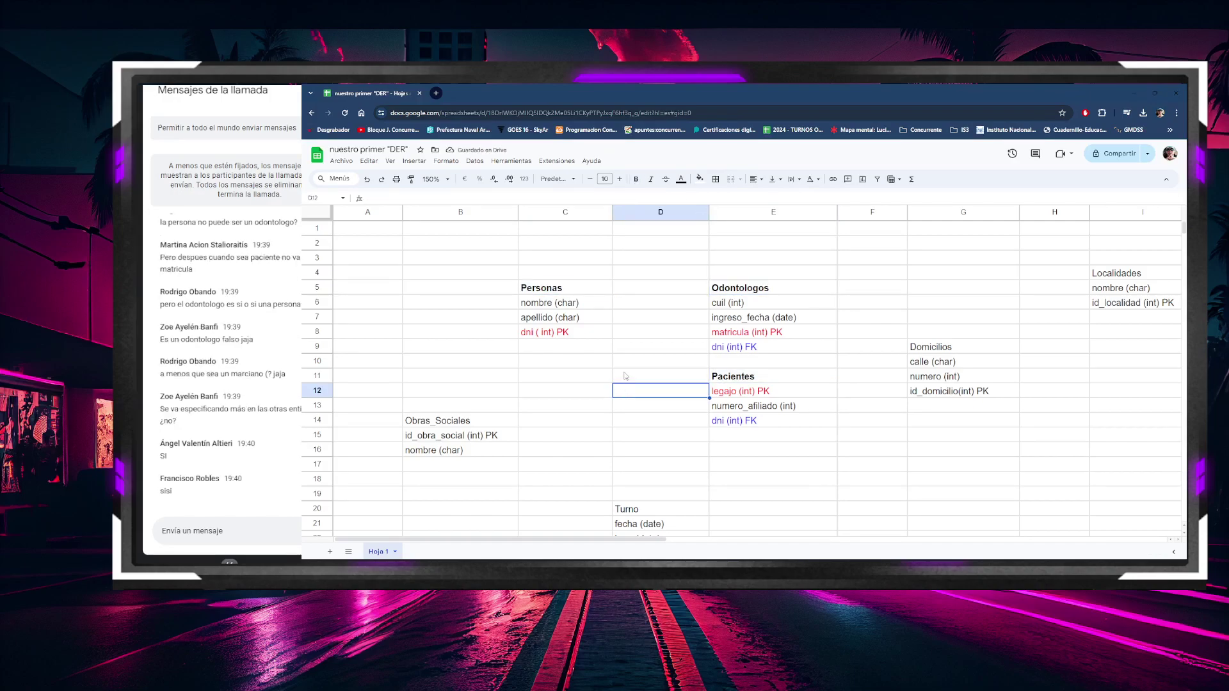
Step: Examine the Personas, Odontologos, Pacientes and Domicilios tables, consult the relationships in the Miro diagram, and return to the spreadsheet
{"action": "mouse_move", "coordinate": [638, 541]}
{"action": "left_mouse_down"}
{"action": "mouse_move", "coordinate": [674, 543]}
{"action": "mouse_move", "coordinate": [661, 543]}
{"action": "left_mouse_up"}
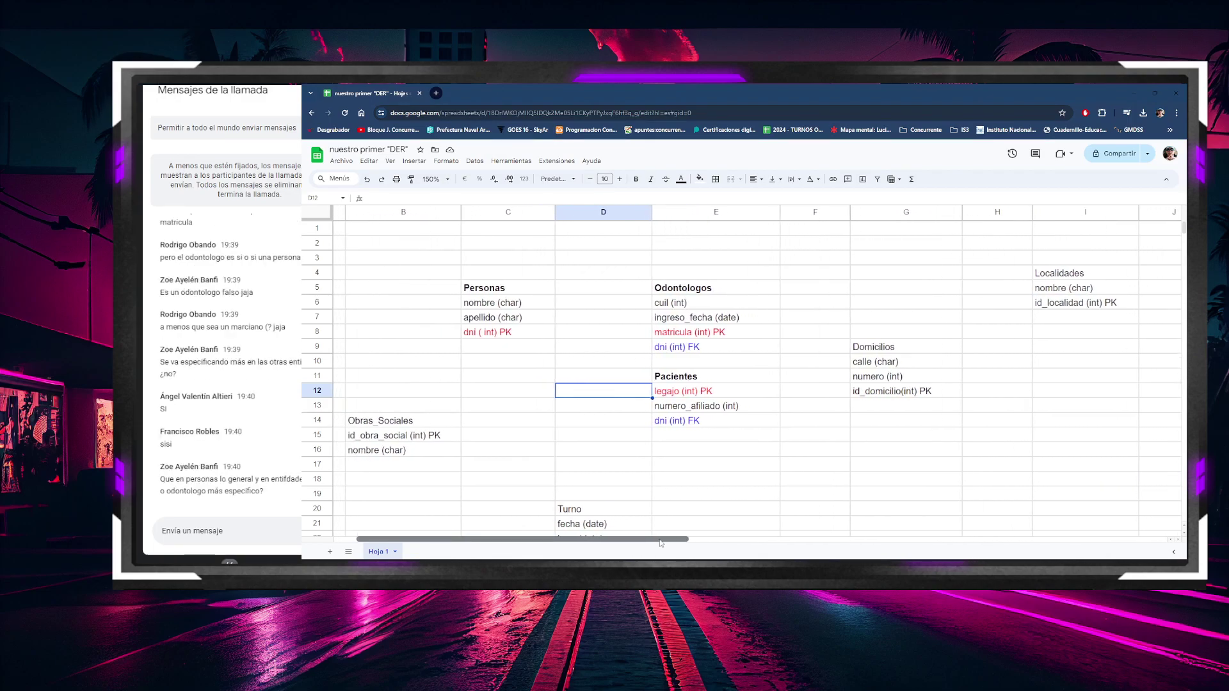
{"action": "left_click_drag", "start_coordinate": [660, 543], "coordinate": [655, 544]}
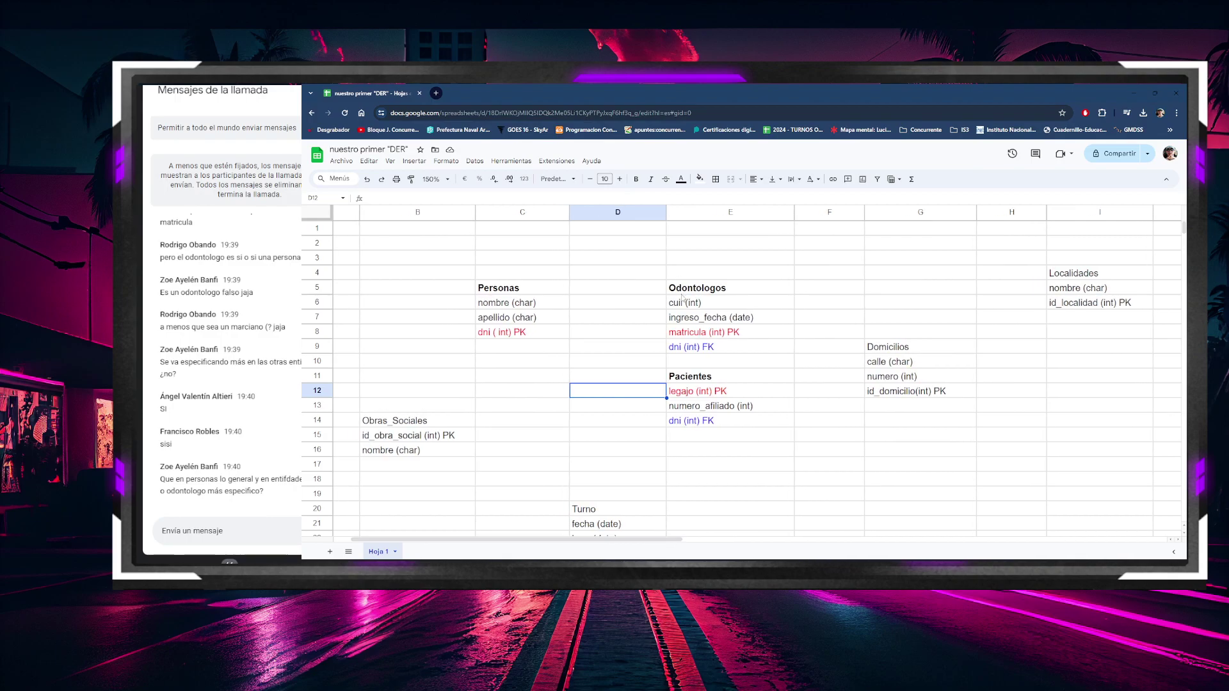
{"action": "left_click_drag", "start_coordinate": [682, 291], "coordinate": [706, 350]}
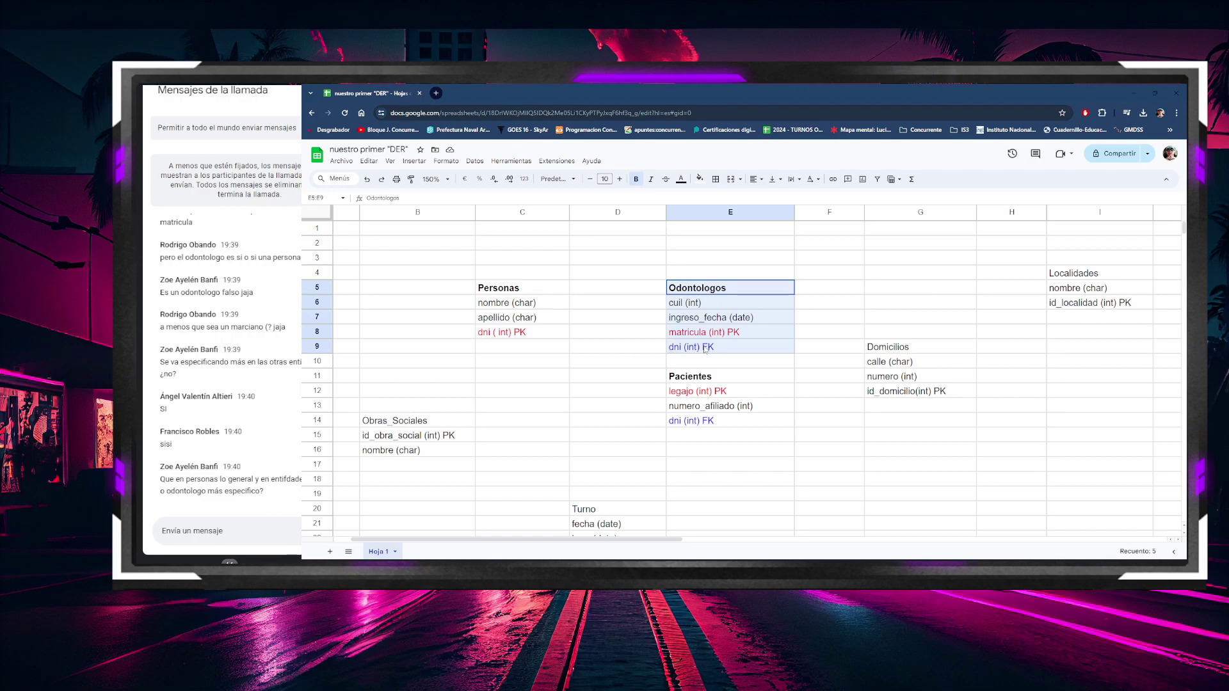
{"action": "left_click", "coordinate": [704, 408]}
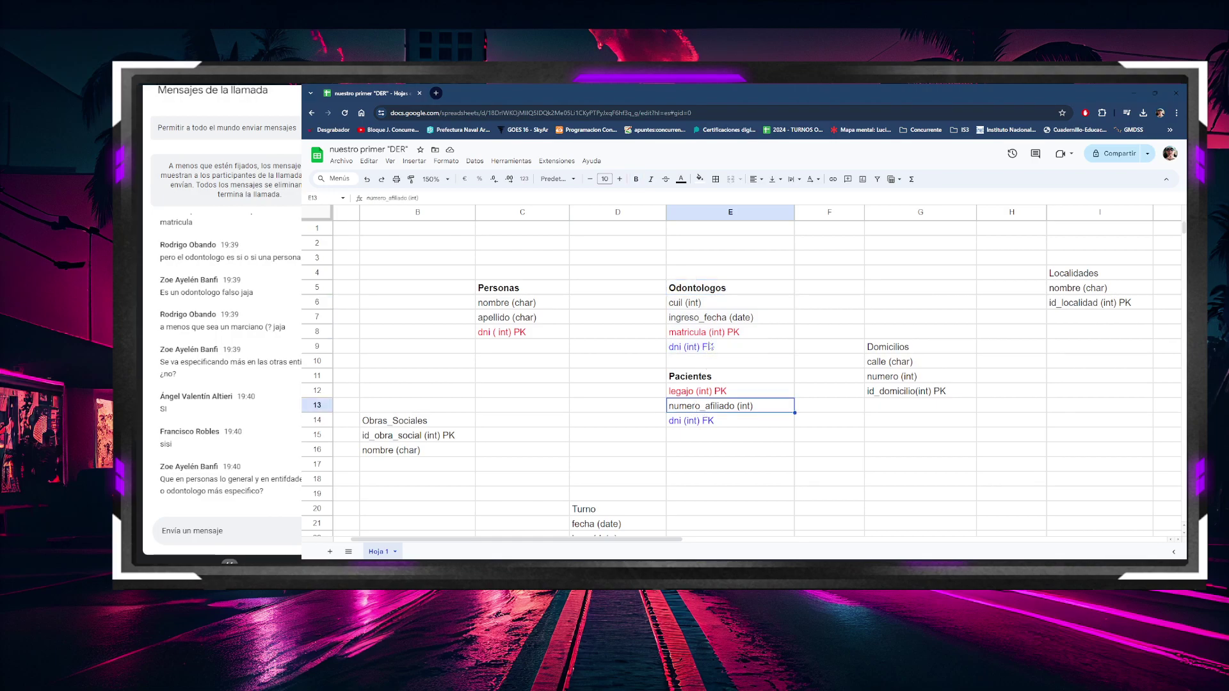
{"action": "left_click", "coordinate": [709, 346]}
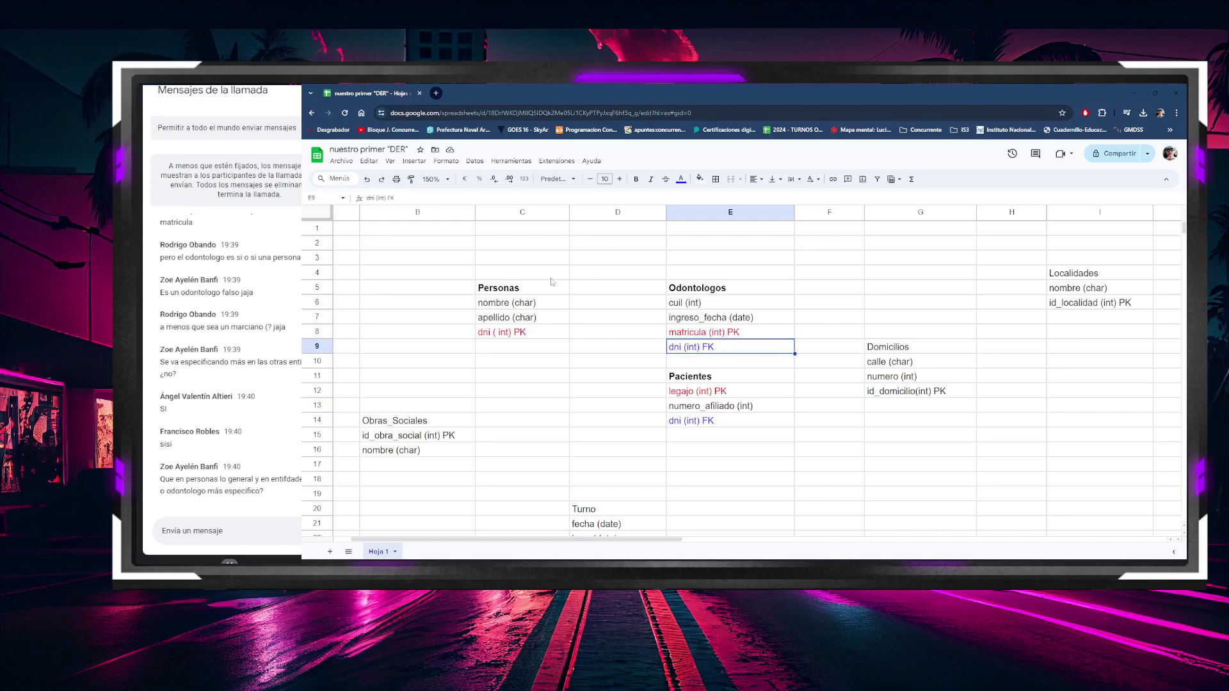
{"action": "left_click_drag", "start_coordinate": [474, 269], "coordinate": [555, 361]}
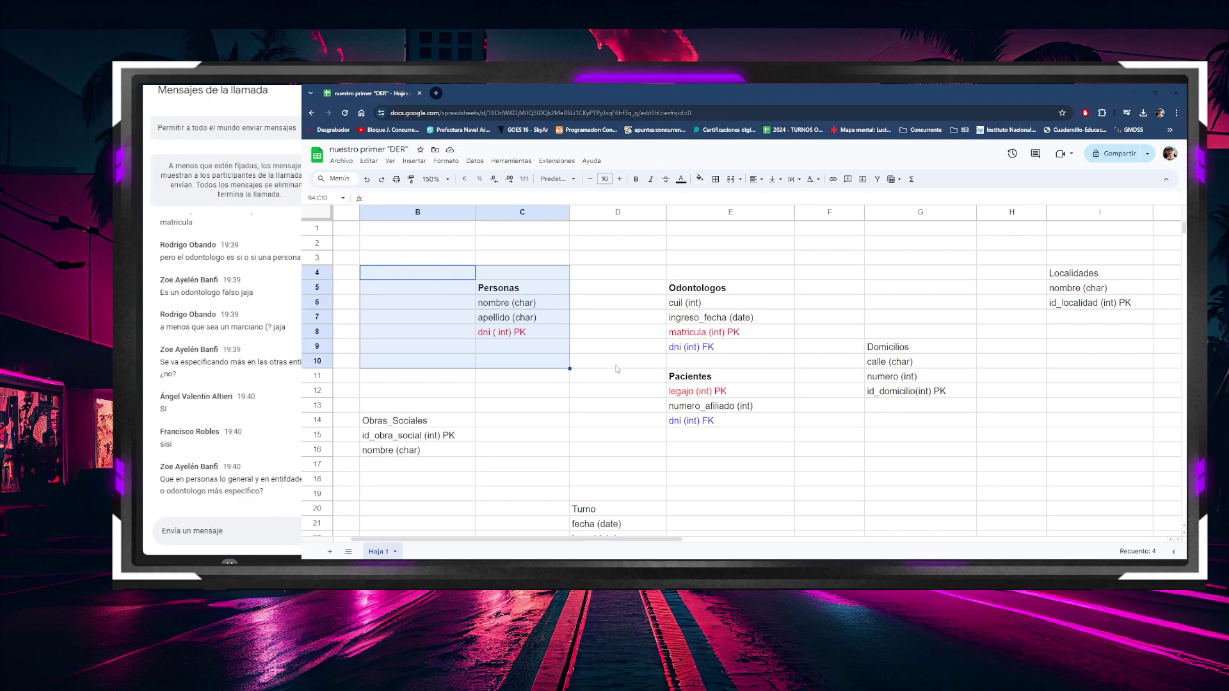
{"action": "left_click", "coordinate": [744, 308]}
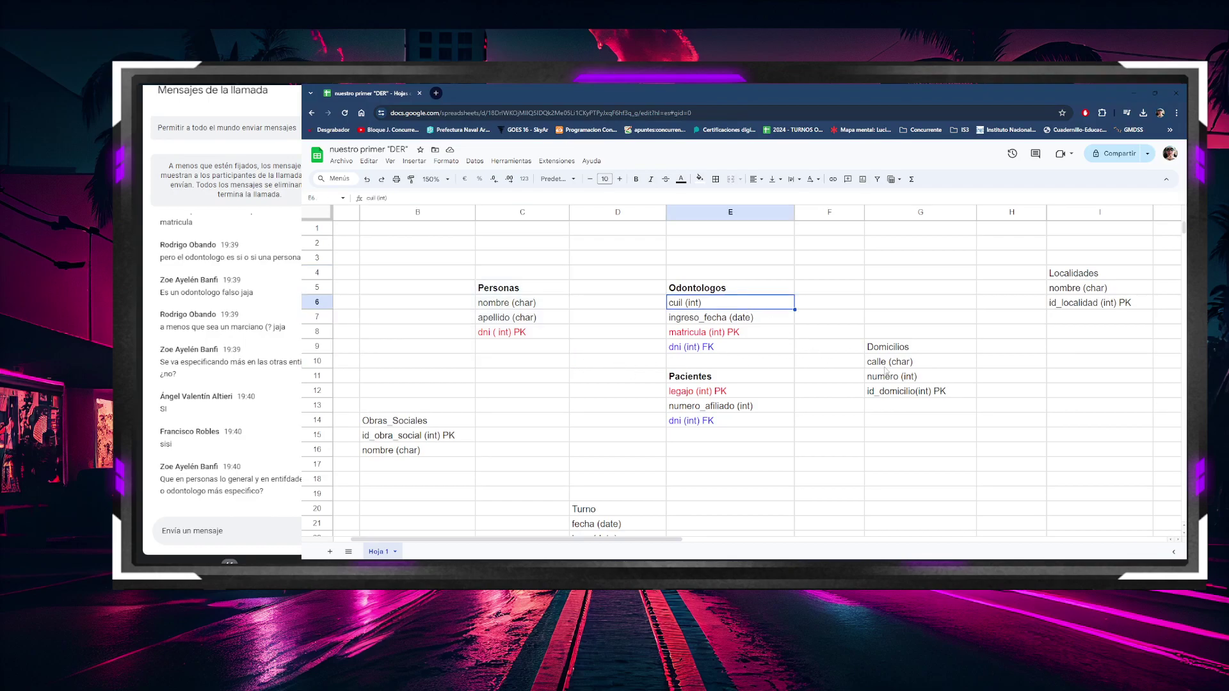
{"action": "left_click", "coordinate": [886, 366]}
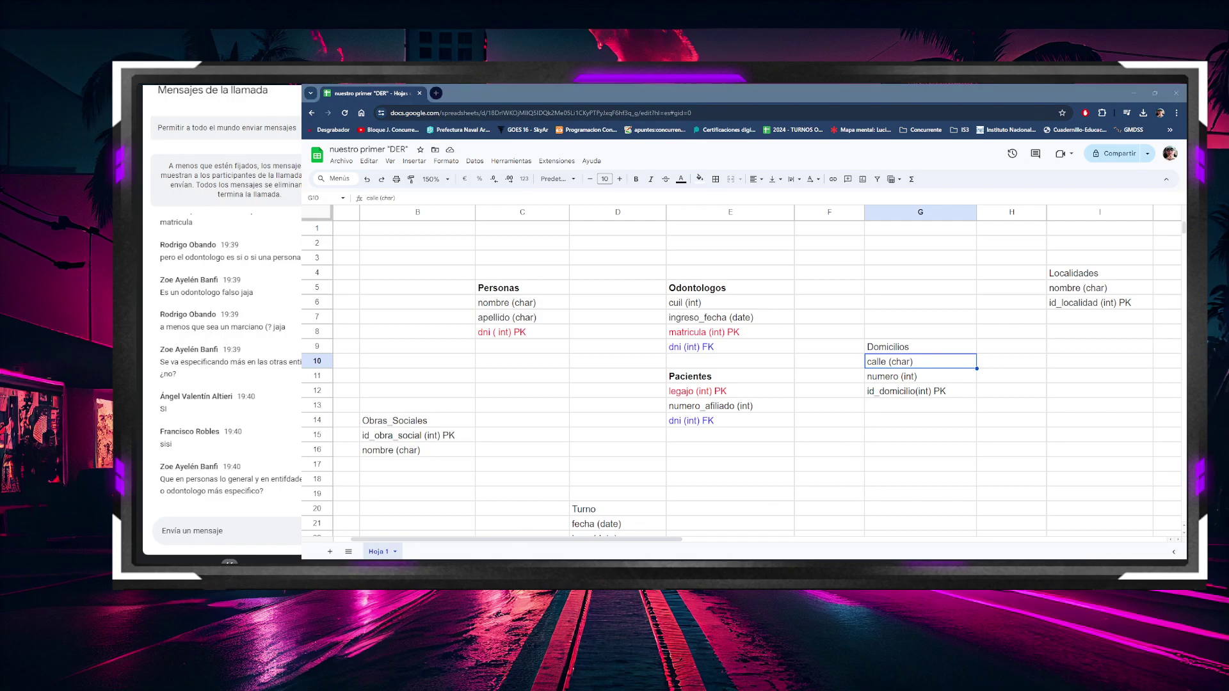
{"action": "key", "text": "alt+Tab"}
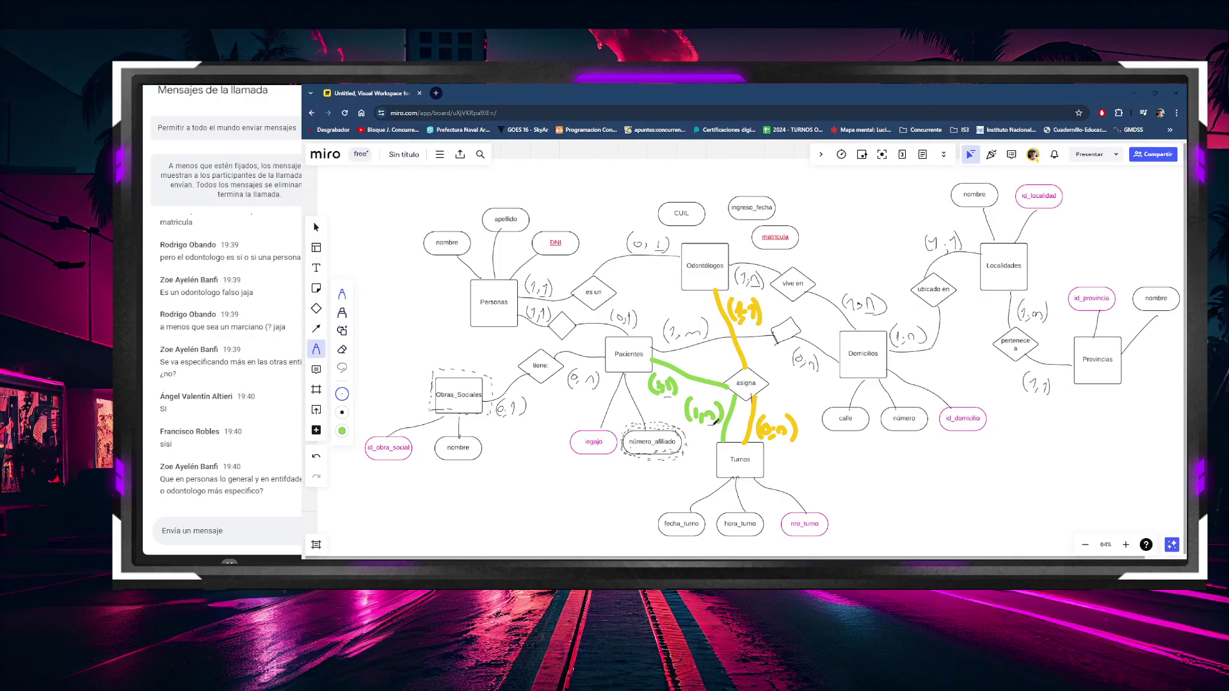
{"action": "left_click", "coordinate": [1134, 93]}
Step: Compare the Pacientes and Turno attributes and check the relationship between both entities in the Miro diagram
{"action": "scroll", "coordinate": [769, 288], "scroll_direction": "down", "scroll_amount": 2}
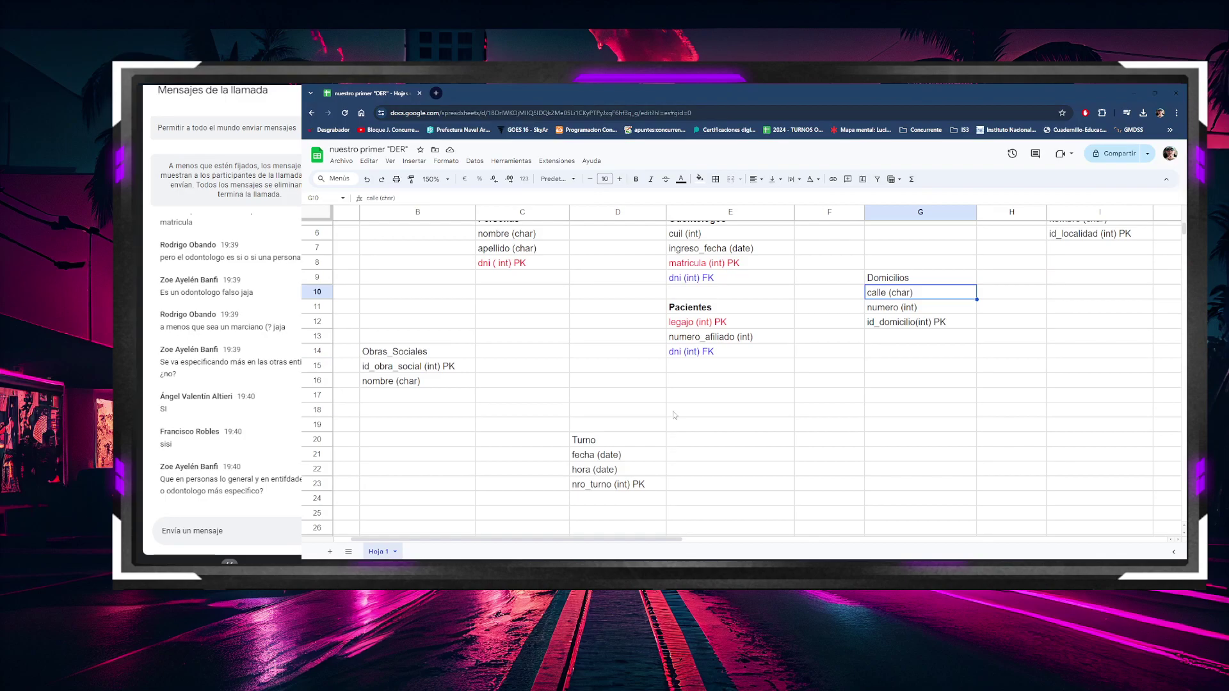
{"action": "left_click", "coordinate": [689, 326]}
{"action": "left_click", "coordinate": [613, 470]}
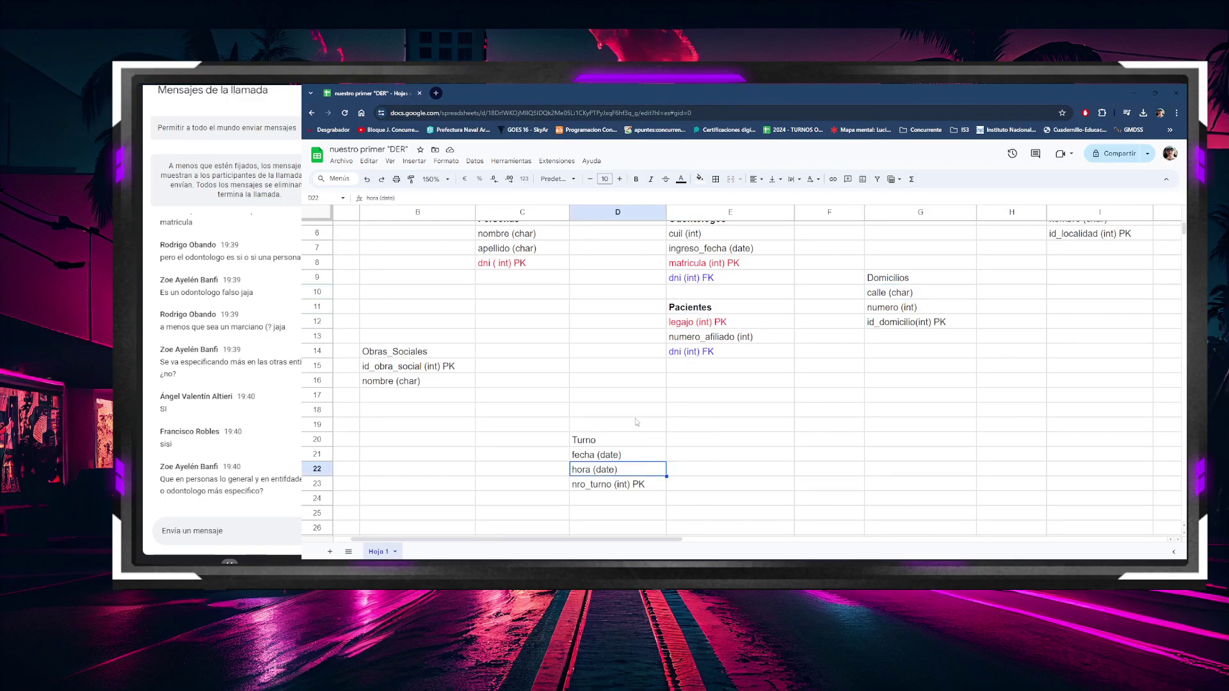
{"action": "left_click", "coordinate": [640, 441]}
{"action": "left_click", "coordinate": [690, 335]}
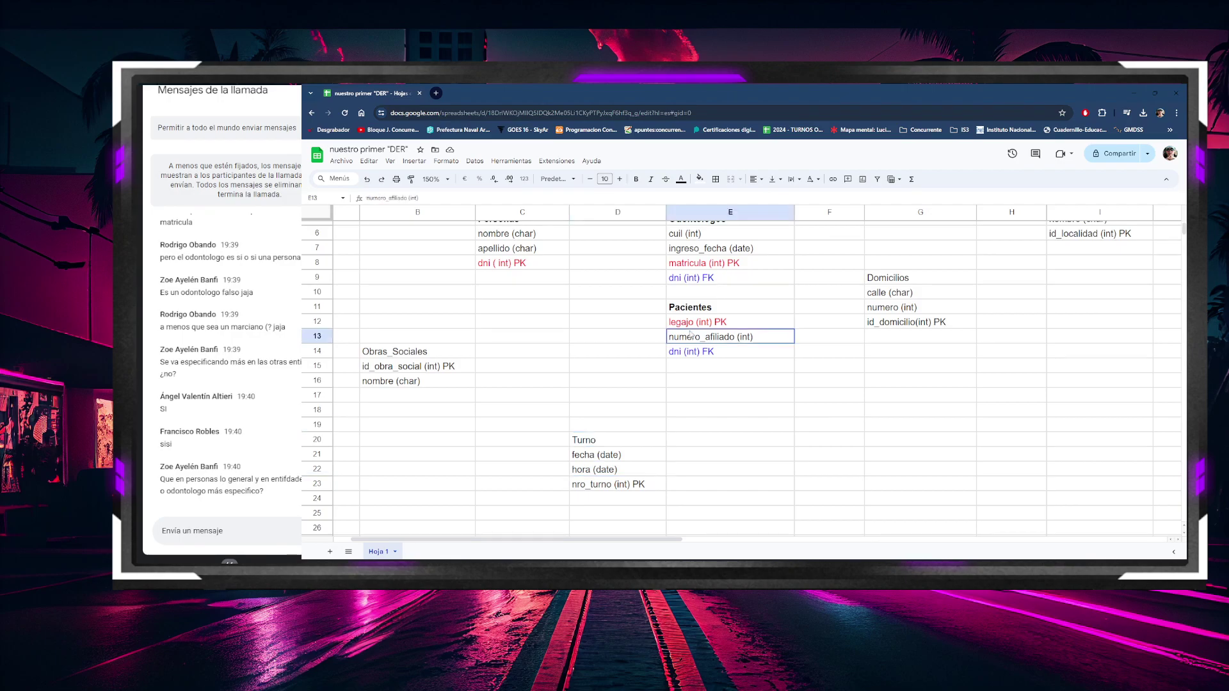
{"action": "left_click", "coordinate": [687, 316]}
{"action": "left_click", "coordinate": [600, 457]}
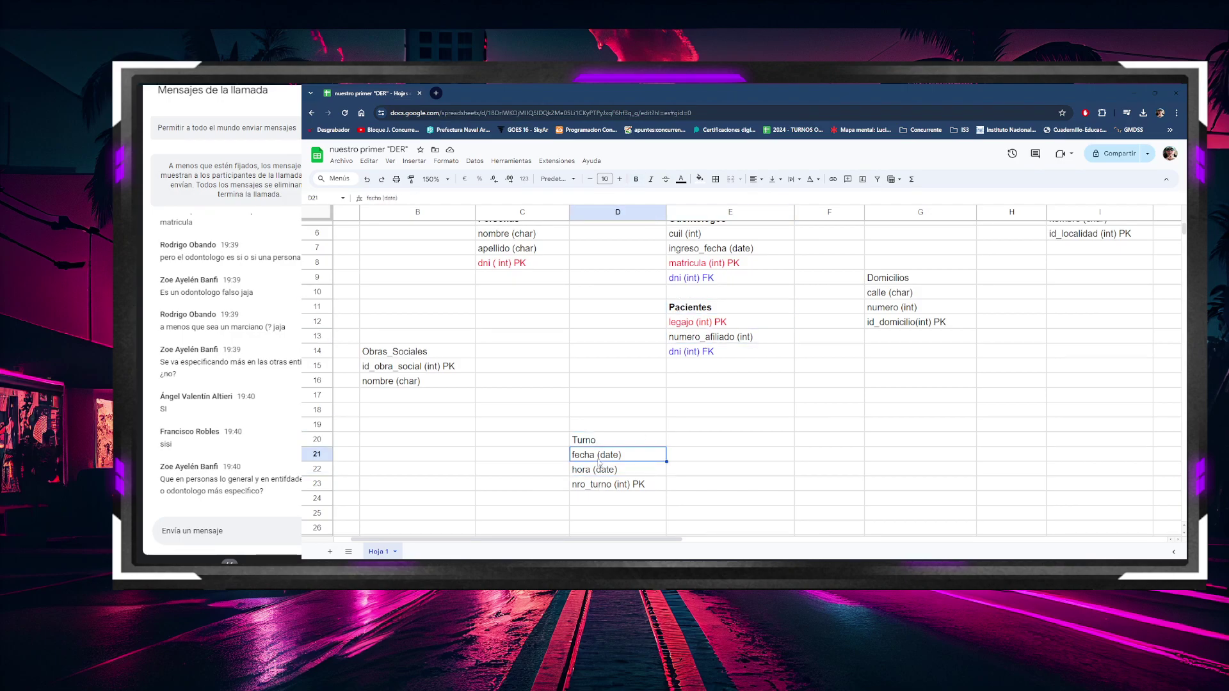
{"action": "key", "text": "alt+Tab"}
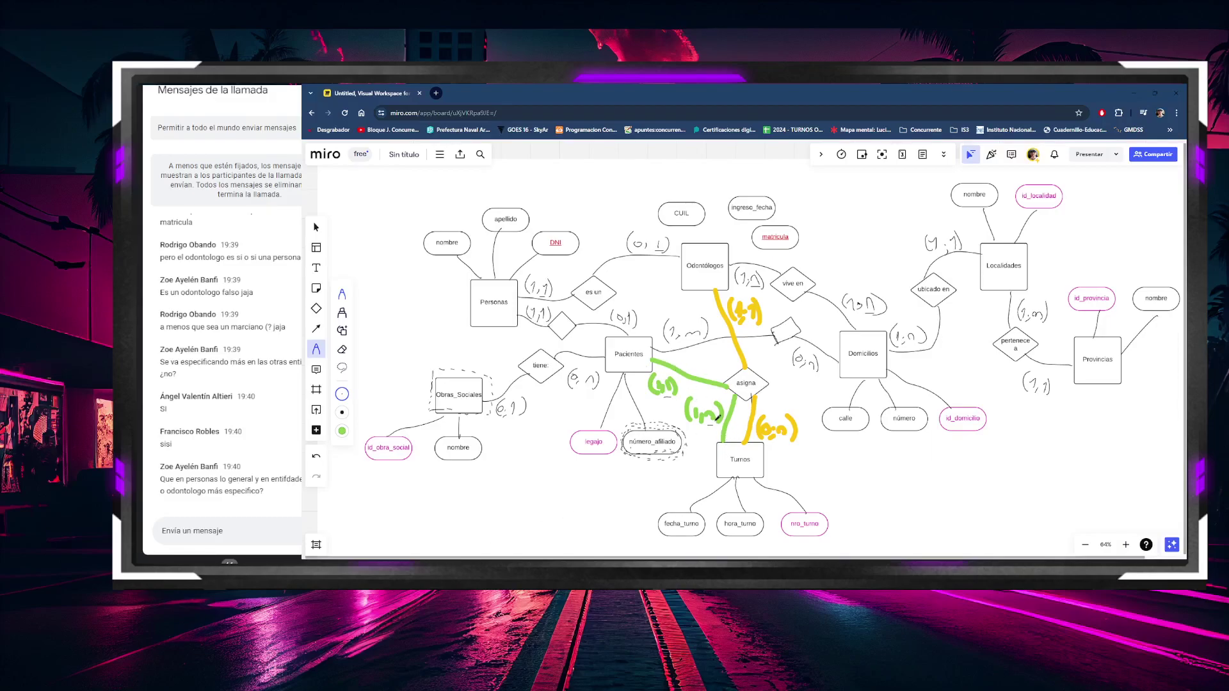
{"action": "left_click", "coordinate": [1134, 94]}
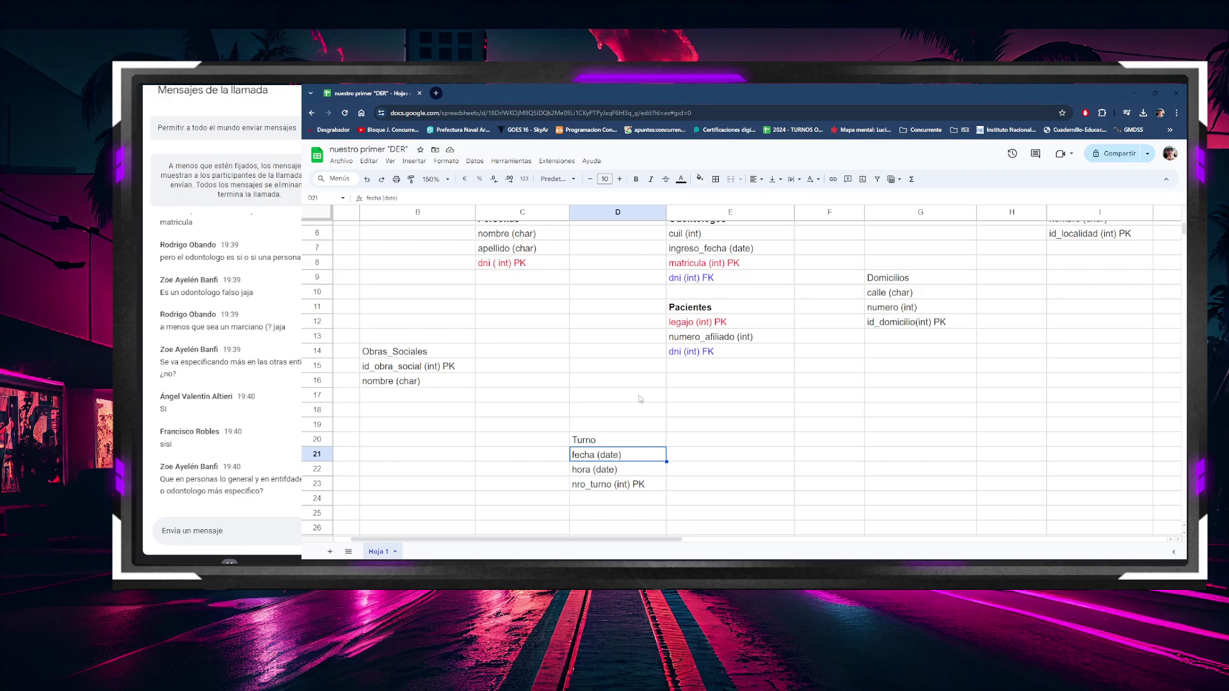
Step: Color the nro_turno primary key of the Turno table red
{"action": "left_click", "coordinate": [663, 485]}
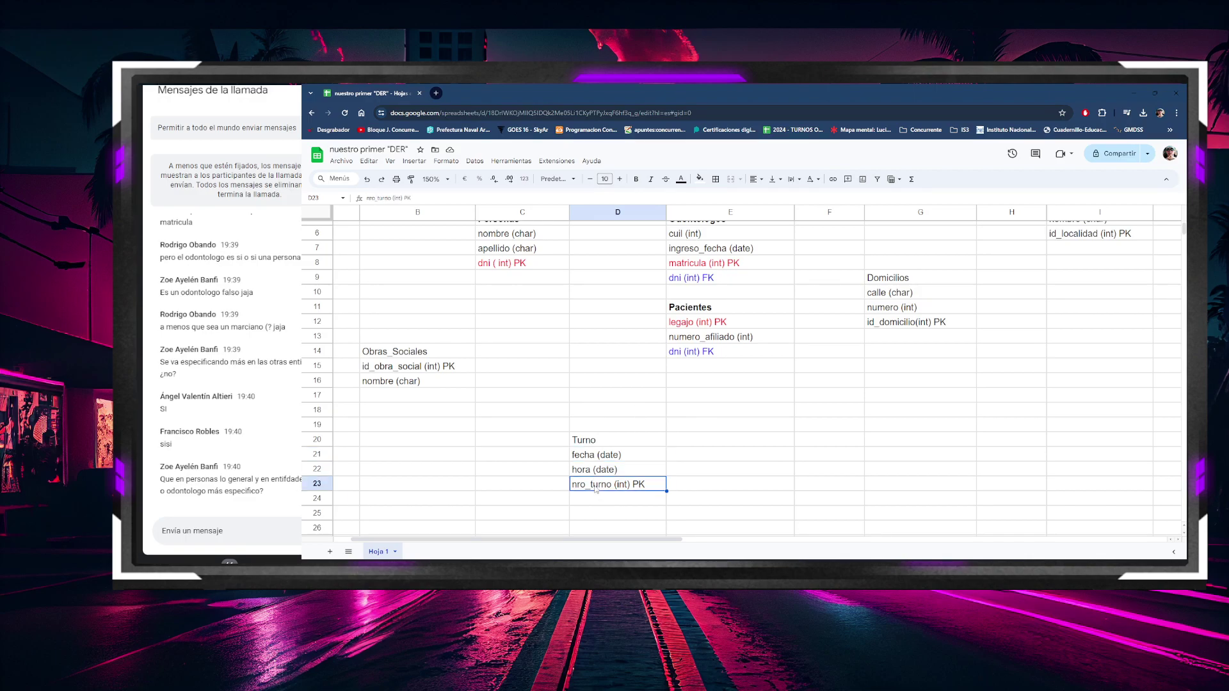
{"action": "left_click", "coordinate": [681, 179]}
{"action": "left_click", "coordinate": [694, 221]}
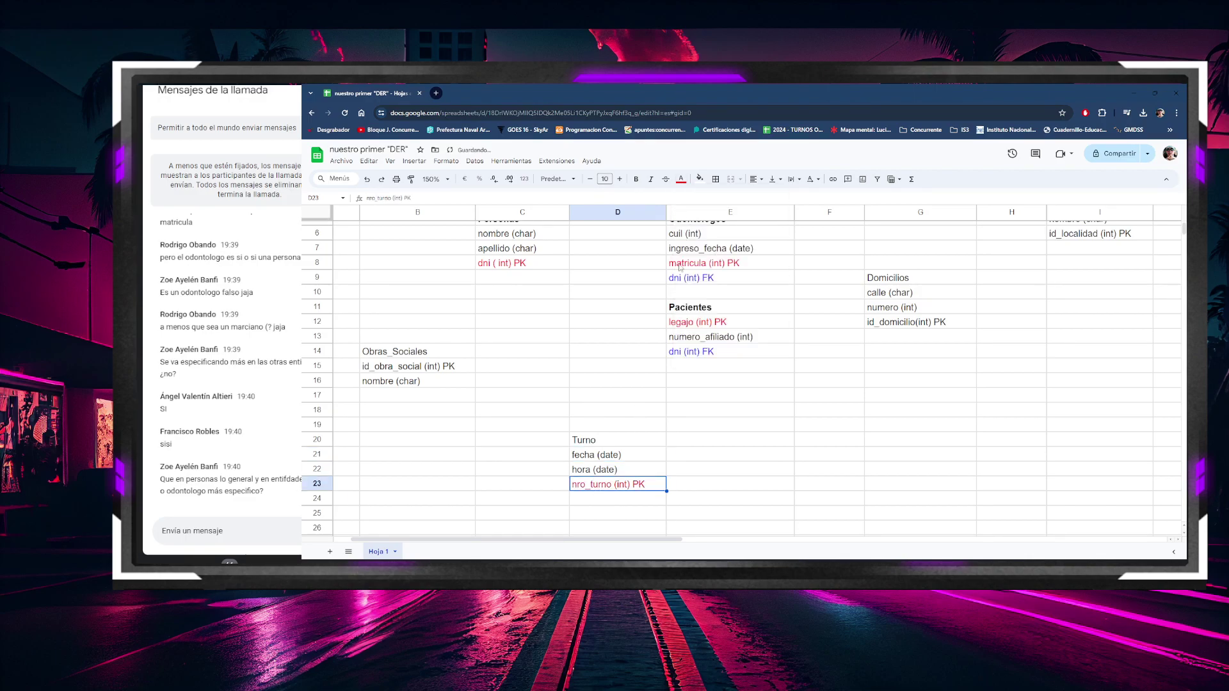
{"action": "left_click", "coordinate": [611, 509]}
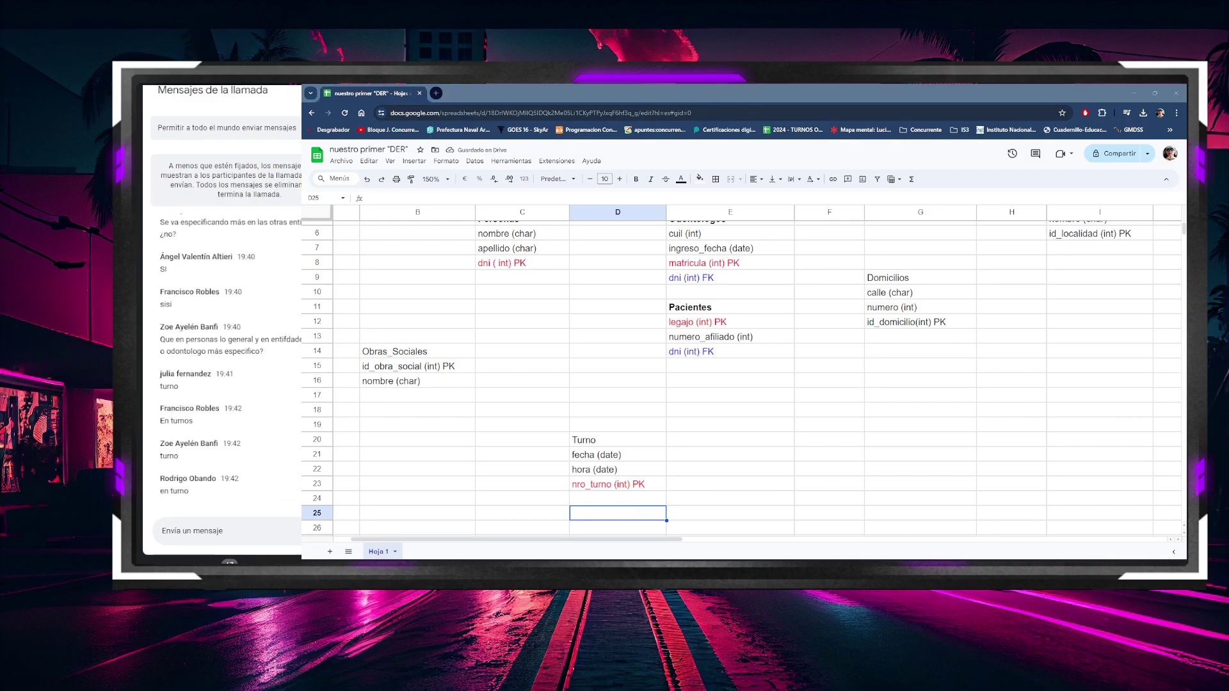
Step: Add the foreign key "legajo (int) FK" below nro_turno in the Turno table and color it blue
{"action": "double_click", "coordinate": [595, 499]}
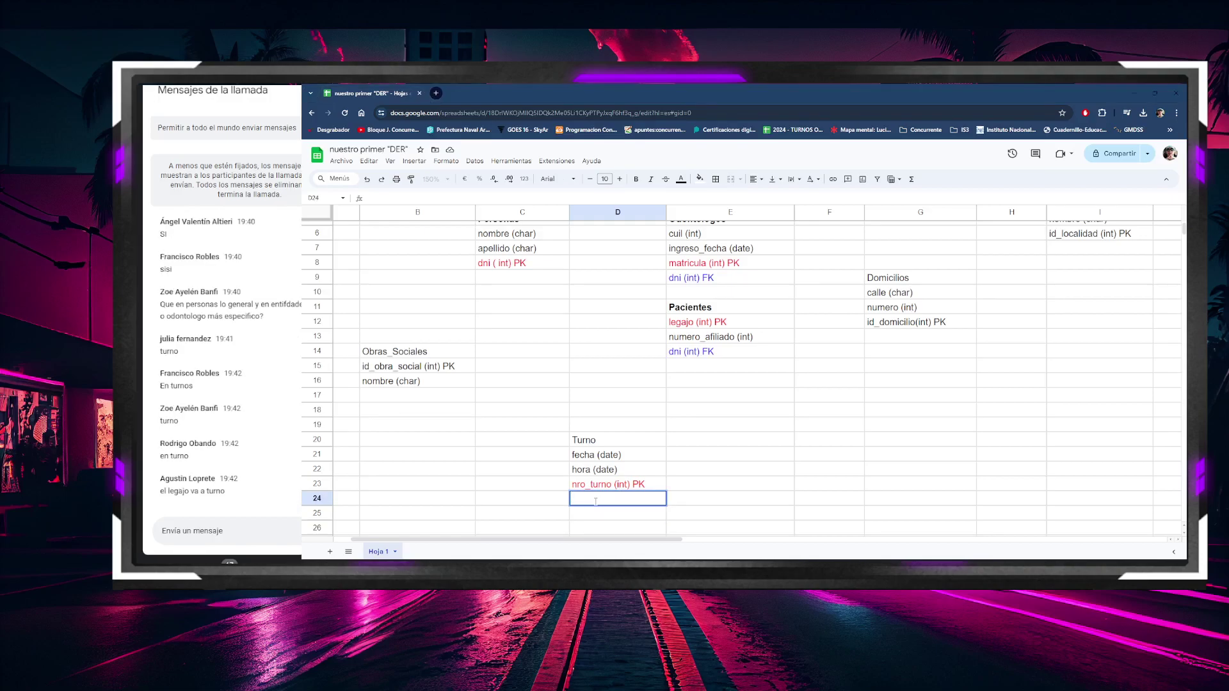
{"action": "type", "text": "legajo (int) "}
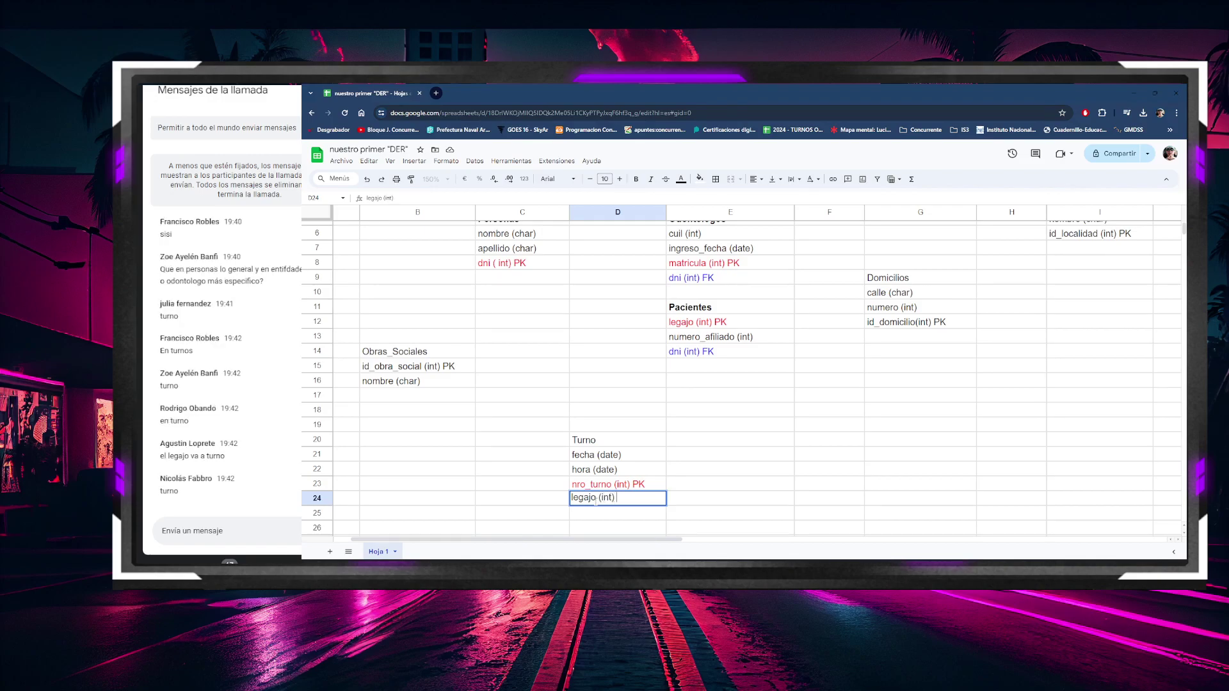
{"action": "type", "text": "FK"}
{"action": "key", "text": "Return"}
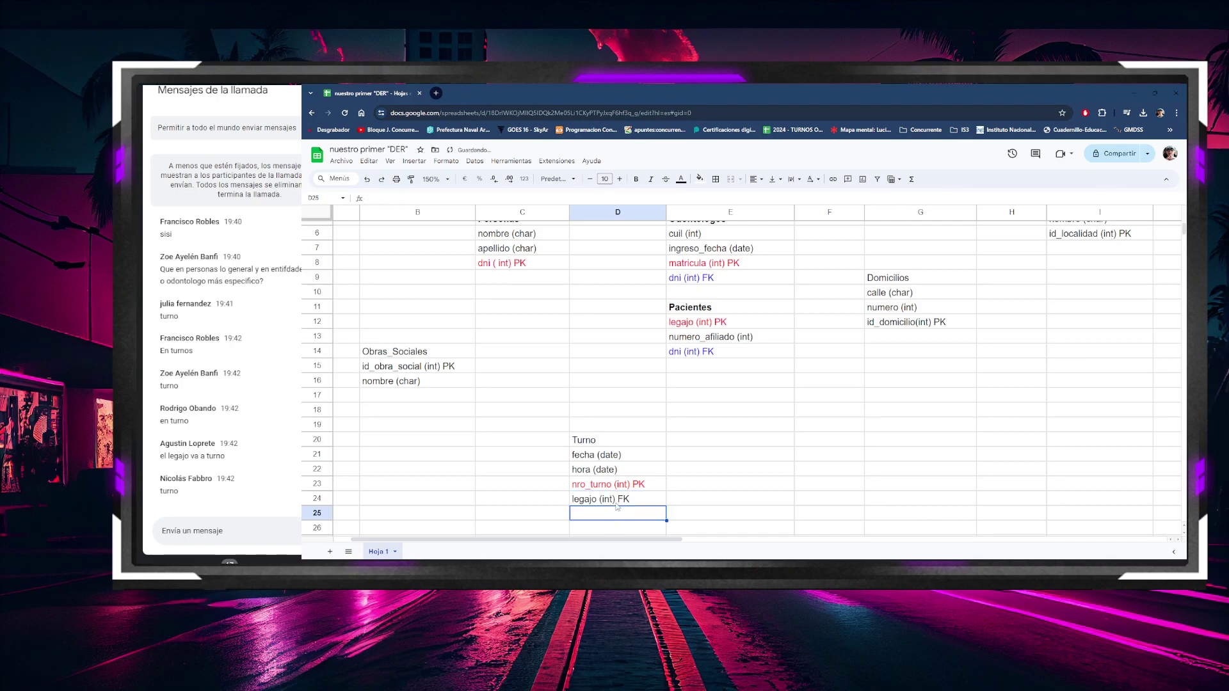
{"action": "left_click", "coordinate": [617, 504]}
{"action": "left_click", "coordinate": [681, 178]}
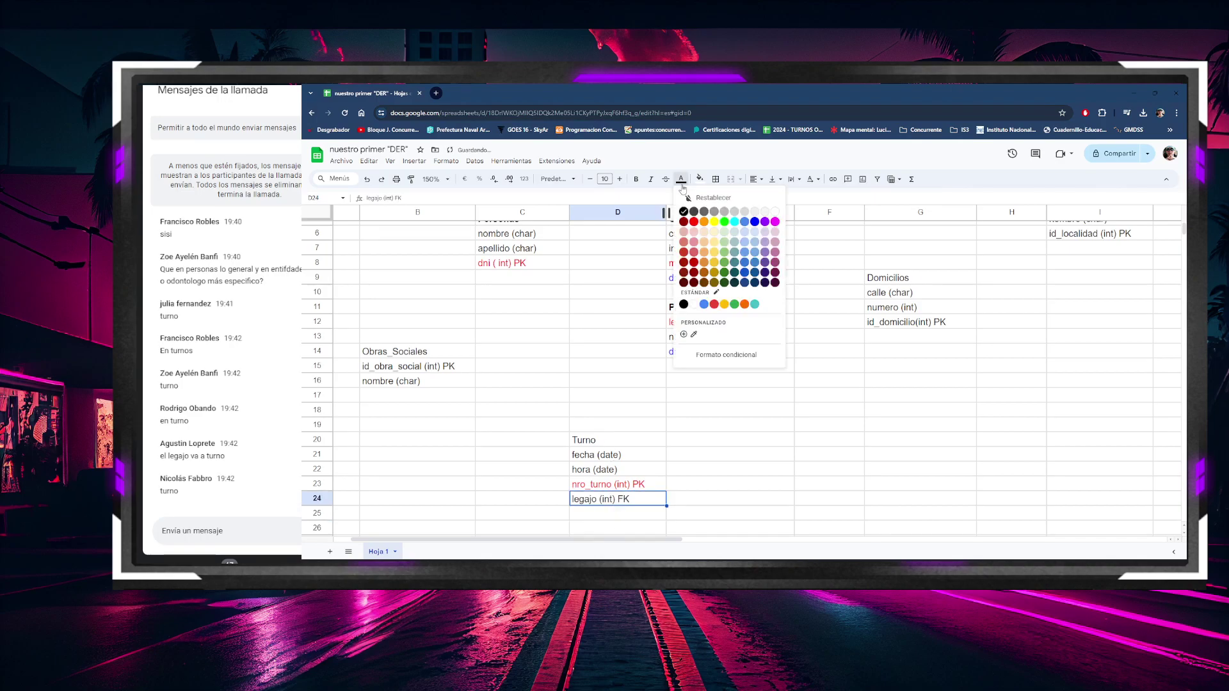
{"action": "left_click", "coordinate": [755, 221]}
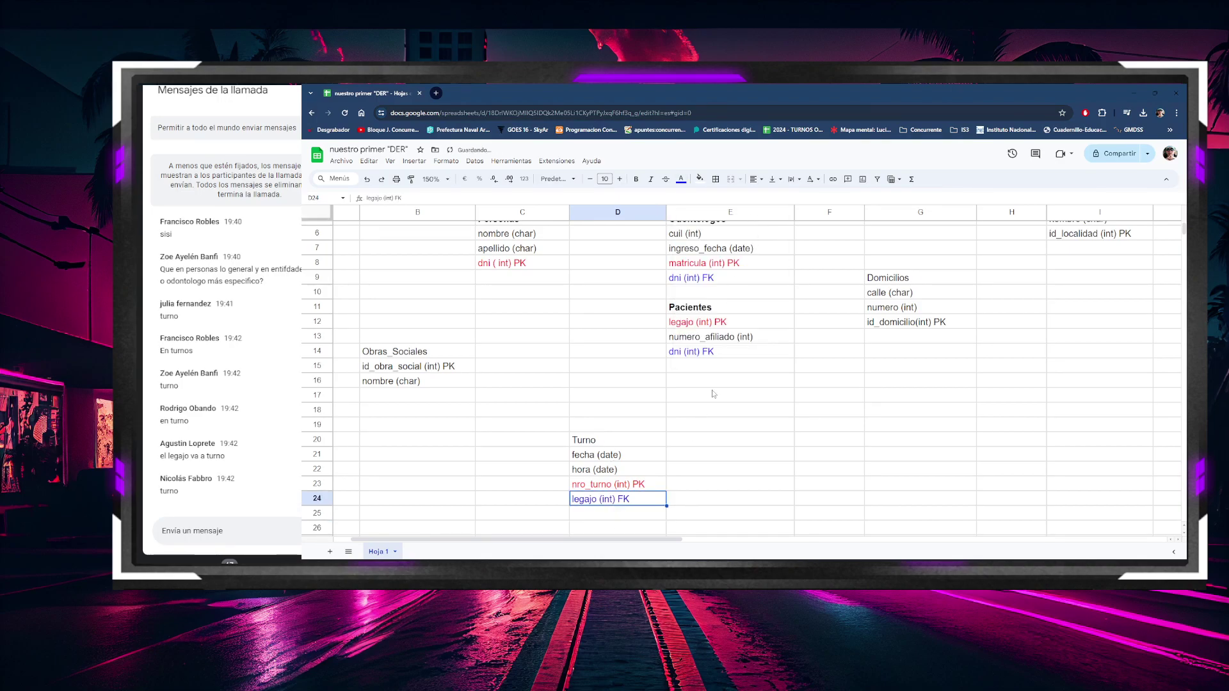
{"action": "left_click", "coordinate": [714, 394]}
{"action": "left_click", "coordinate": [695, 366]}
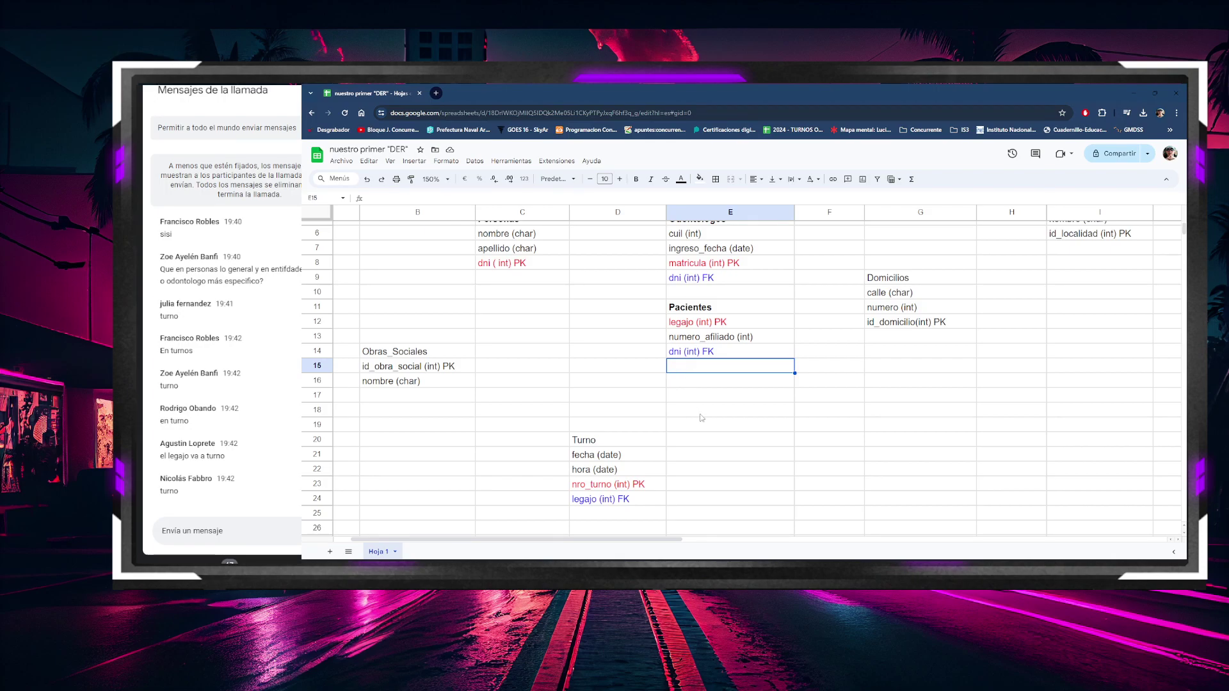
{"action": "left_click_drag", "start_coordinate": [686, 370], "coordinate": [689, 398]}
{"action": "left_click", "coordinate": [712, 456]}
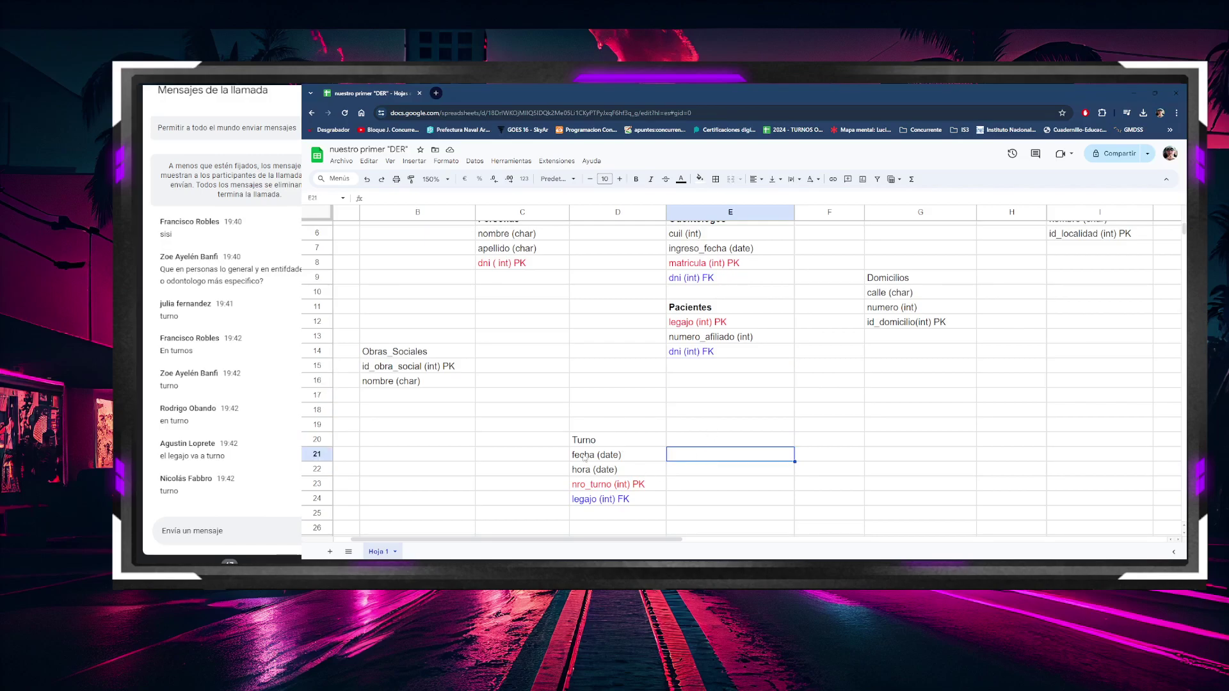
Step: Review the fecha, hora, nro_turno and legajo attributes of the Turno table
{"action": "left_click_drag", "start_coordinate": [584, 458], "coordinate": [620, 491]}
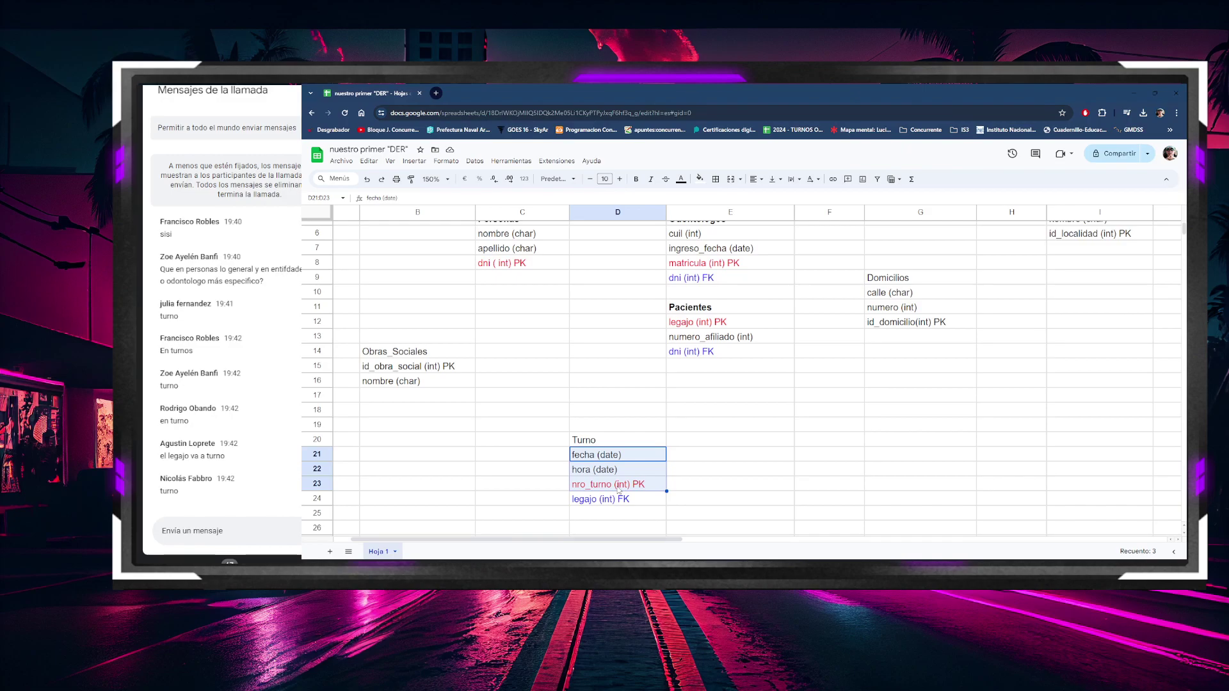
{"action": "left_click", "coordinate": [599, 475]}
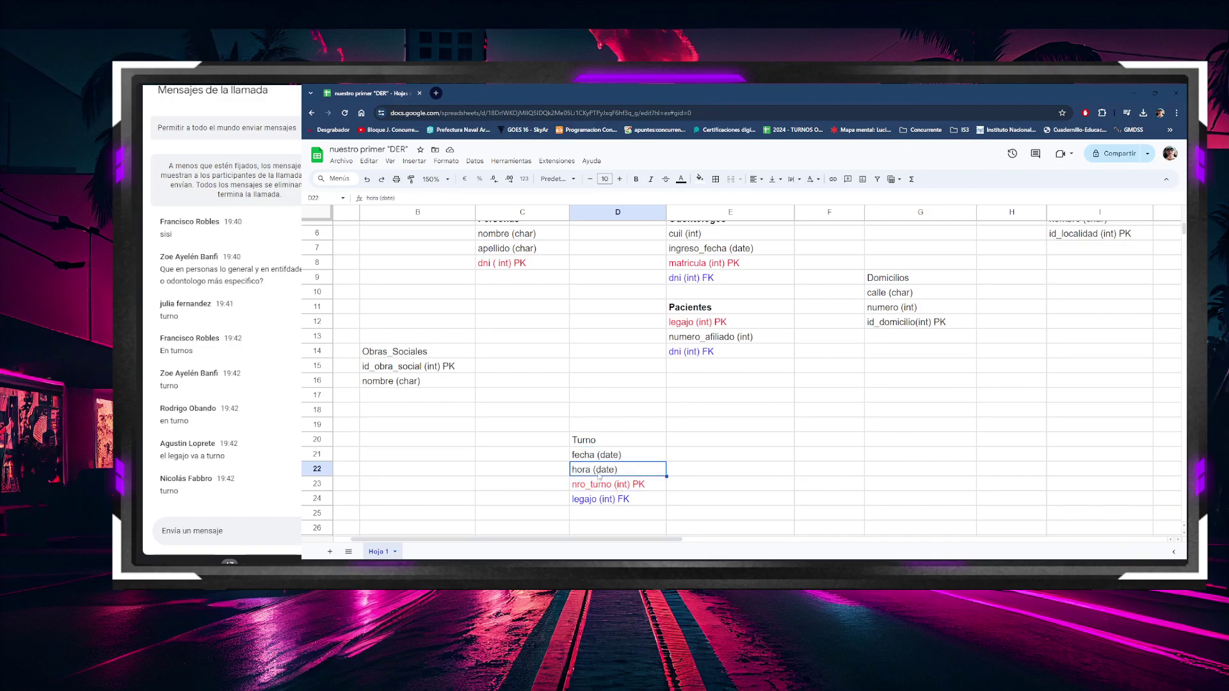
{"action": "left_click", "coordinate": [601, 461]}
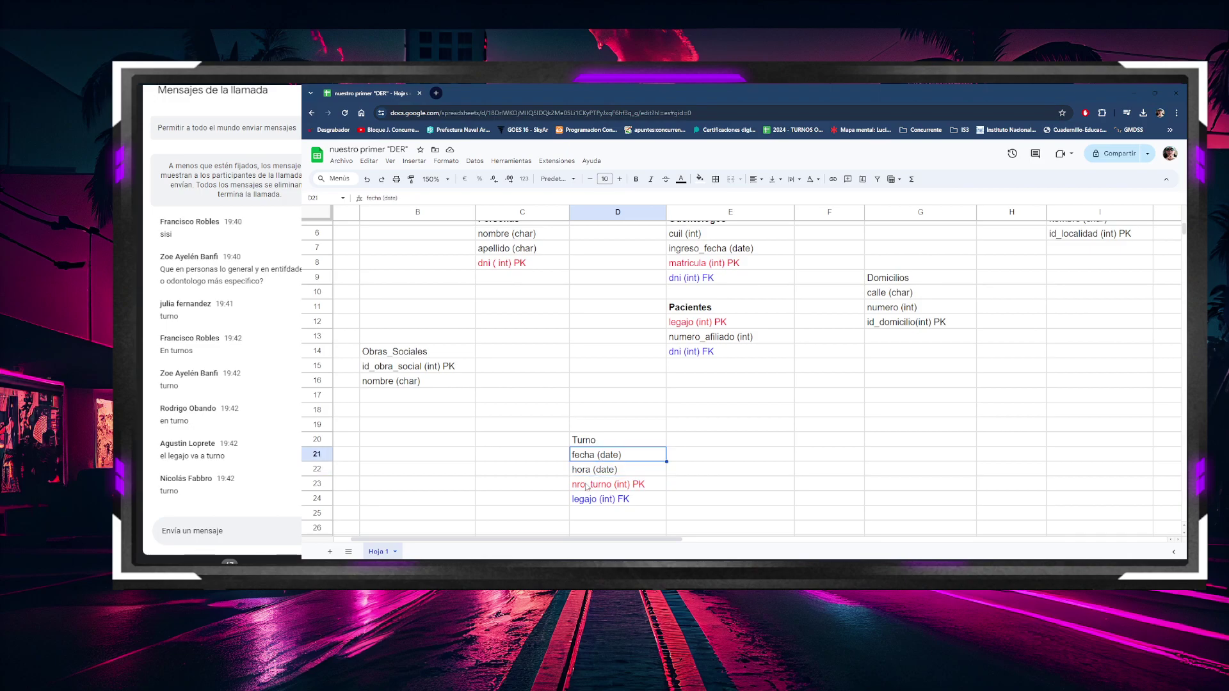
{"action": "left_click", "coordinate": [587, 487]}
{"action": "left_click", "coordinate": [589, 501]}
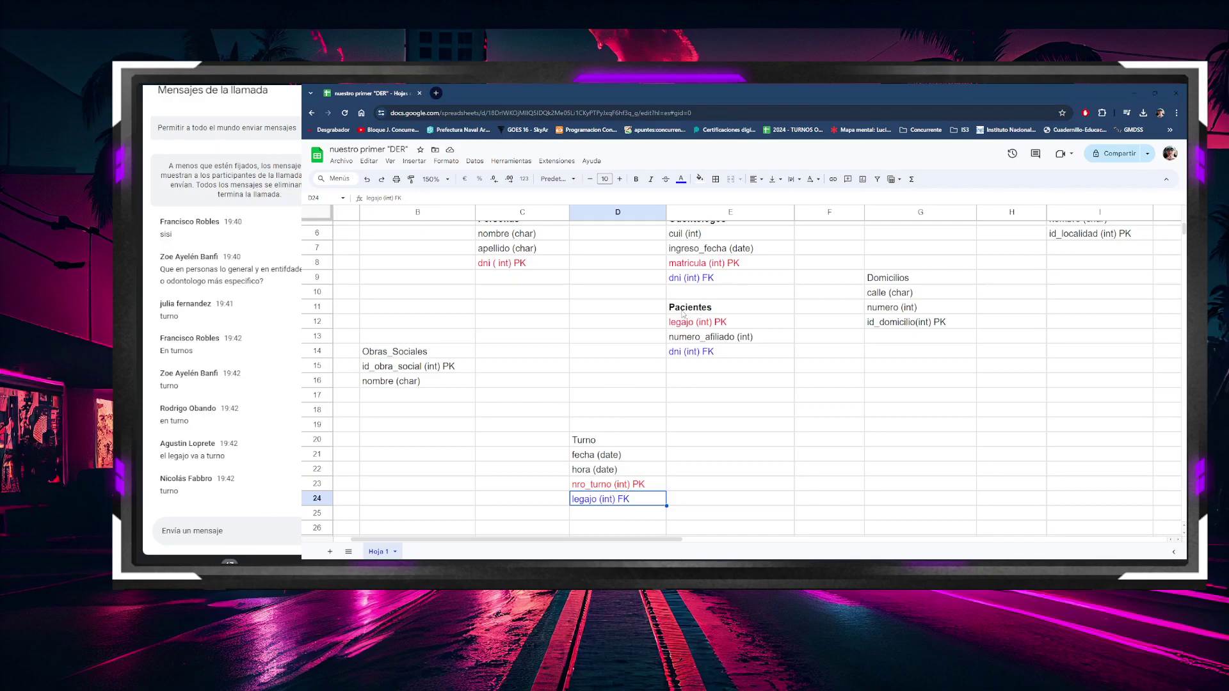
Step: Rename the Turno table heading to "Turnos" and make it bold
{"action": "double_click", "coordinate": [612, 439]}
{"action": "type", "text": "s"}
{"action": "left_click", "coordinate": [672, 395]}
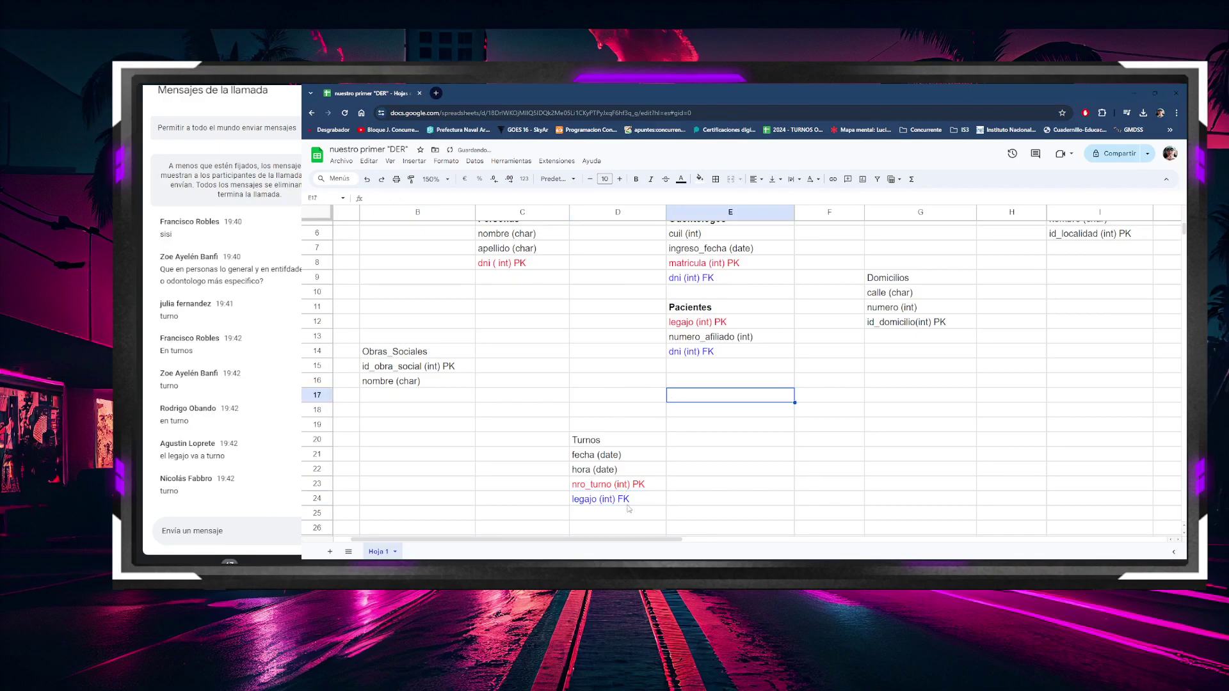
{"action": "left_click", "coordinate": [616, 503]}
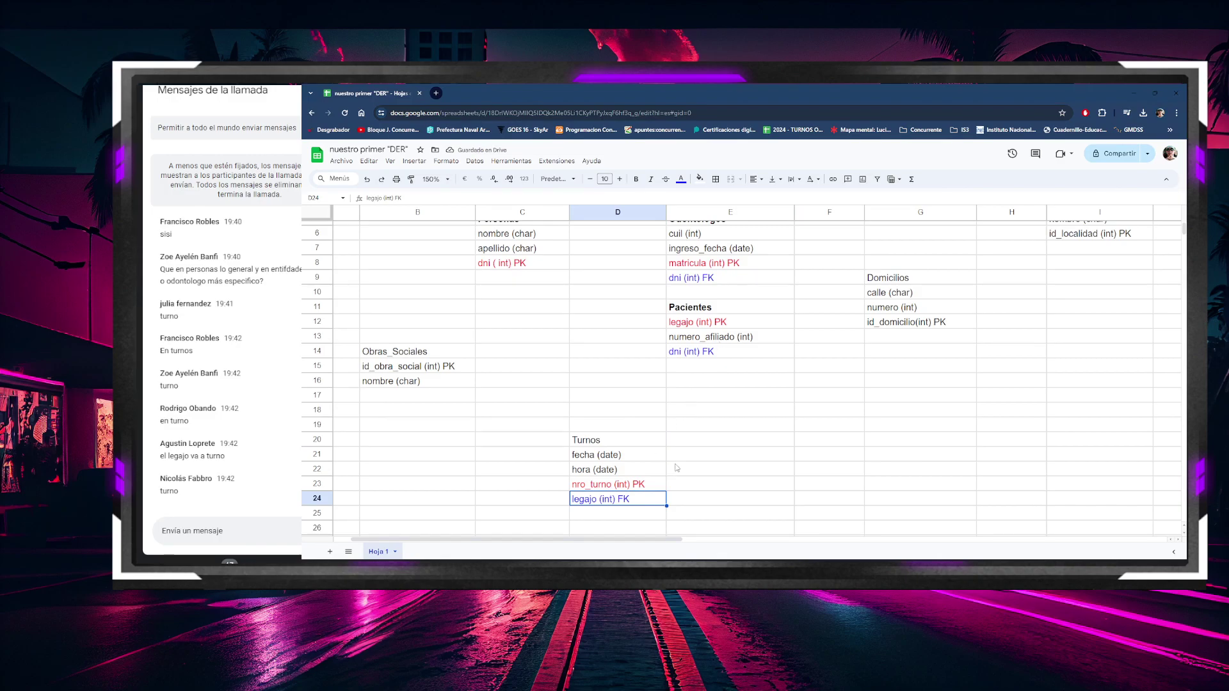
{"action": "left_click", "coordinate": [592, 521]}
{"action": "left_click", "coordinate": [600, 505]}
{"action": "left_click", "coordinate": [595, 439]}
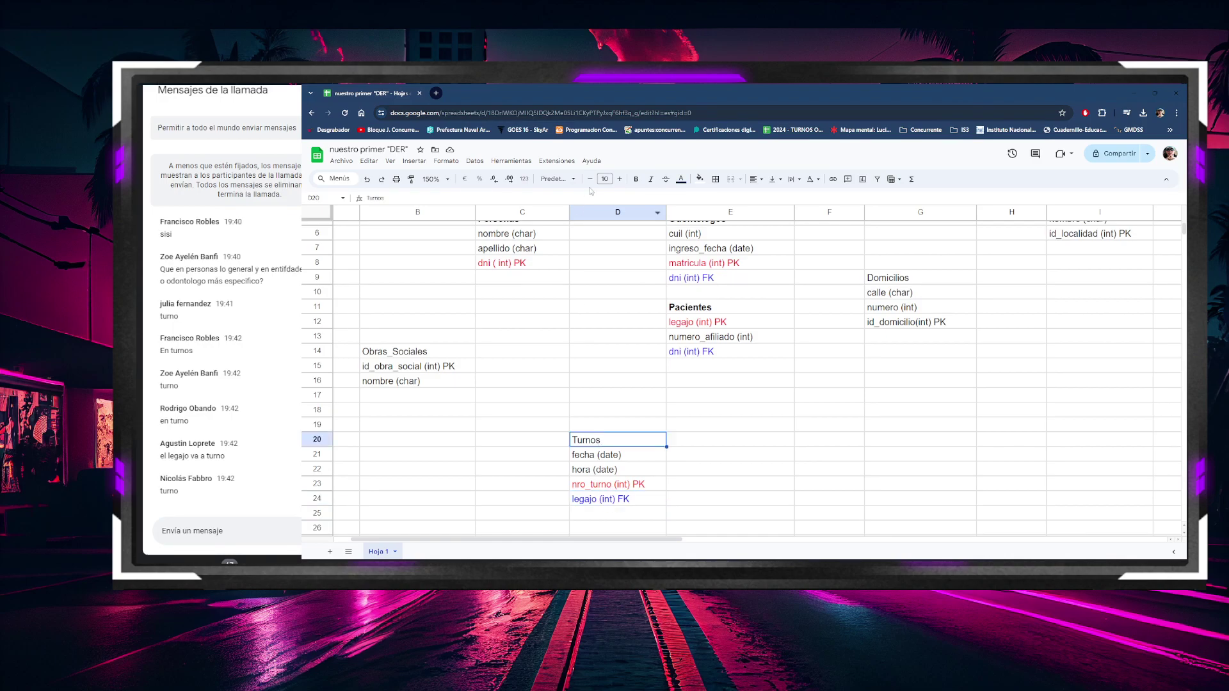
{"action": "left_click", "coordinate": [636, 179]}
{"action": "left_click", "coordinate": [605, 412]}
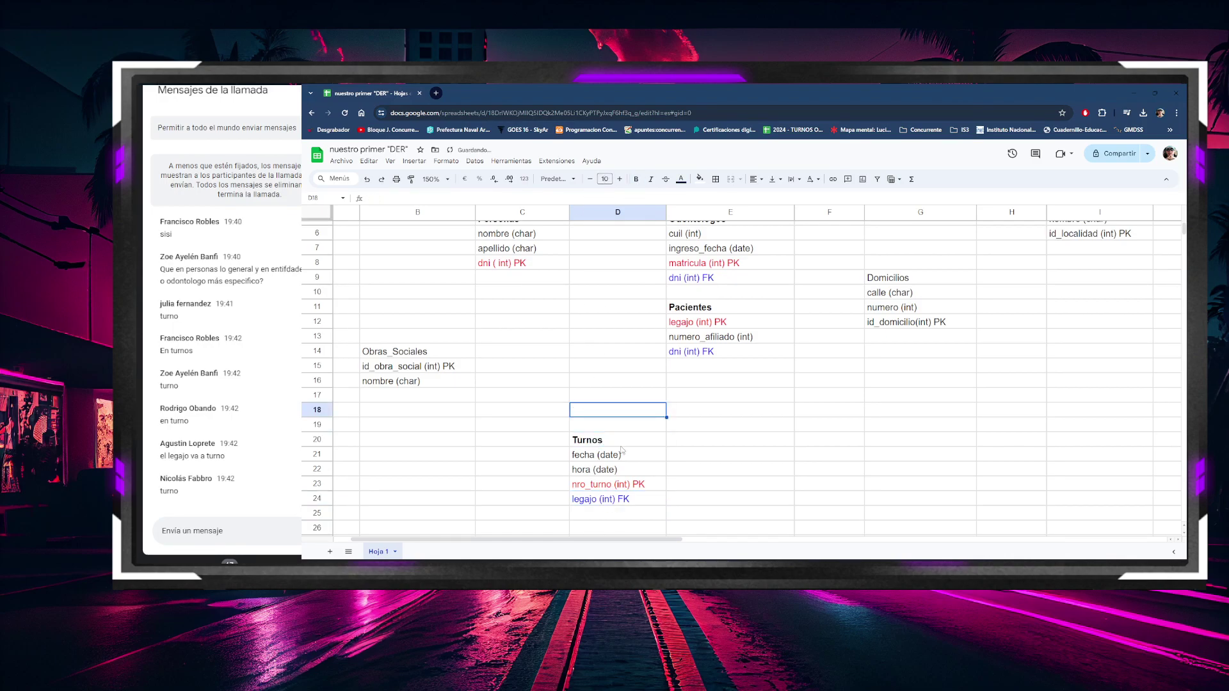
Step: Examine the keys and attributes of Turnos, Pacientes and Personas, check the Odontólogos–Turnos relationship in the Miro diagram, and return to the spreadsheet
{"action": "left_click", "coordinate": [749, 452]}
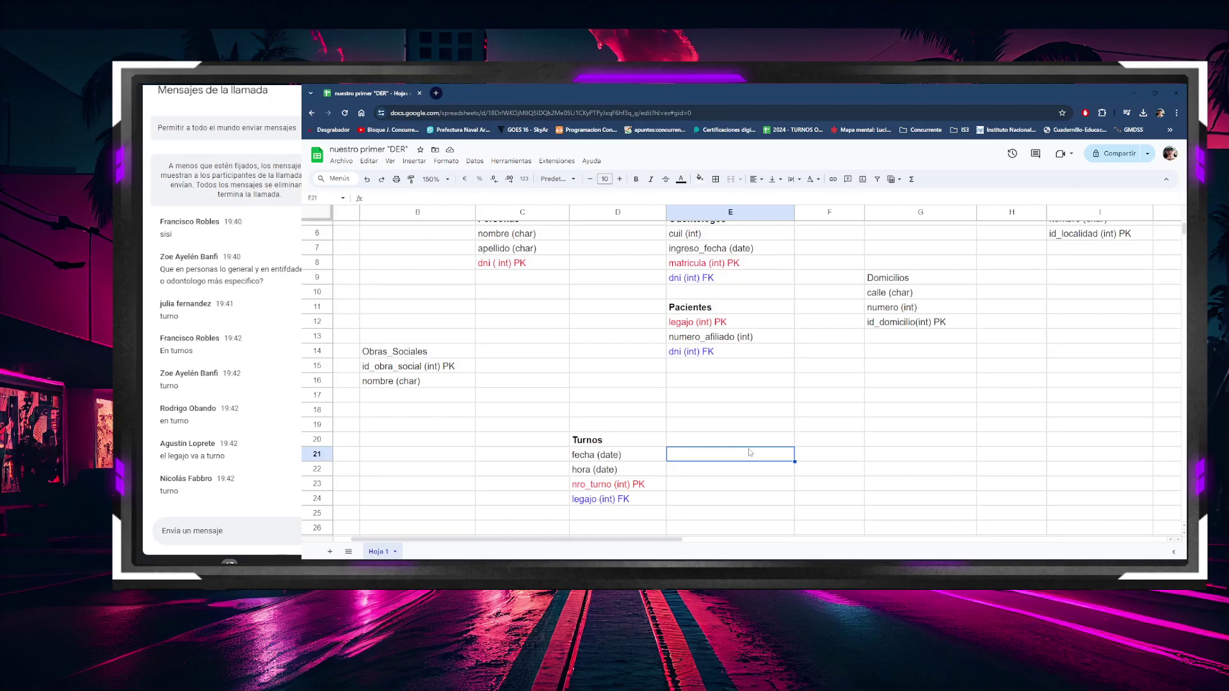
{"action": "left_click", "coordinate": [599, 503]}
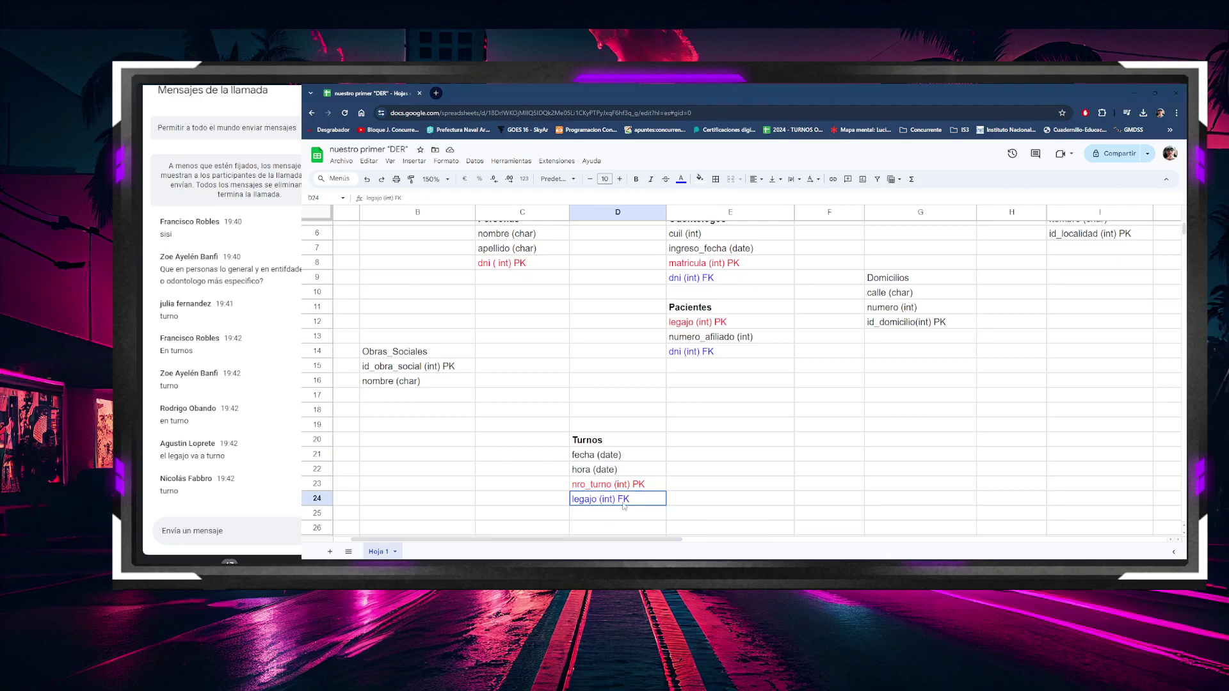
{"action": "left_click_drag", "start_coordinate": [672, 325], "coordinate": [685, 342]}
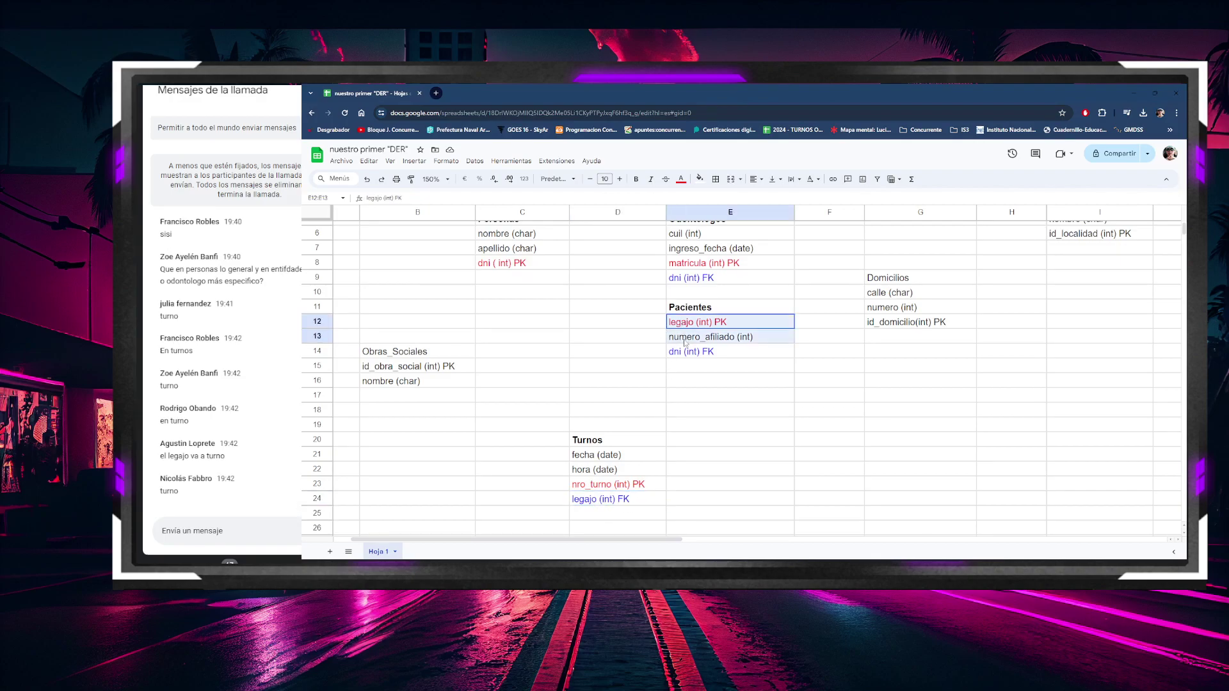
{"action": "left_click", "coordinate": [688, 410]}
{"action": "left_click", "coordinate": [688, 340]}
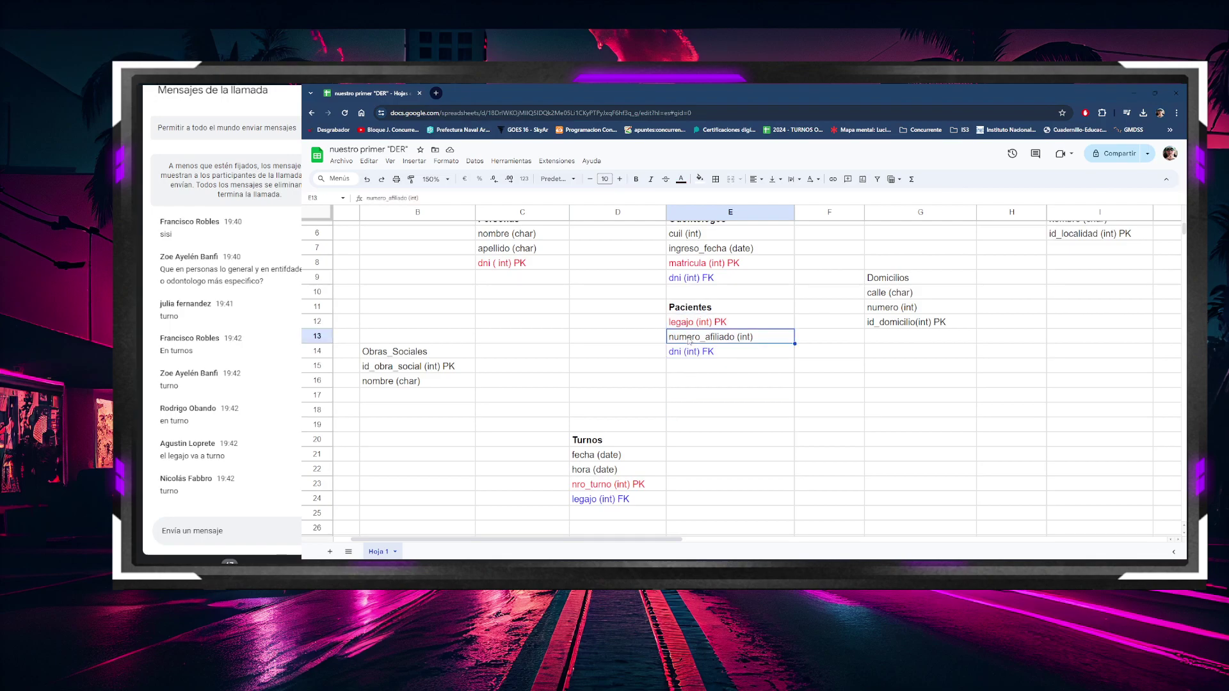
{"action": "left_click", "coordinate": [693, 357]}
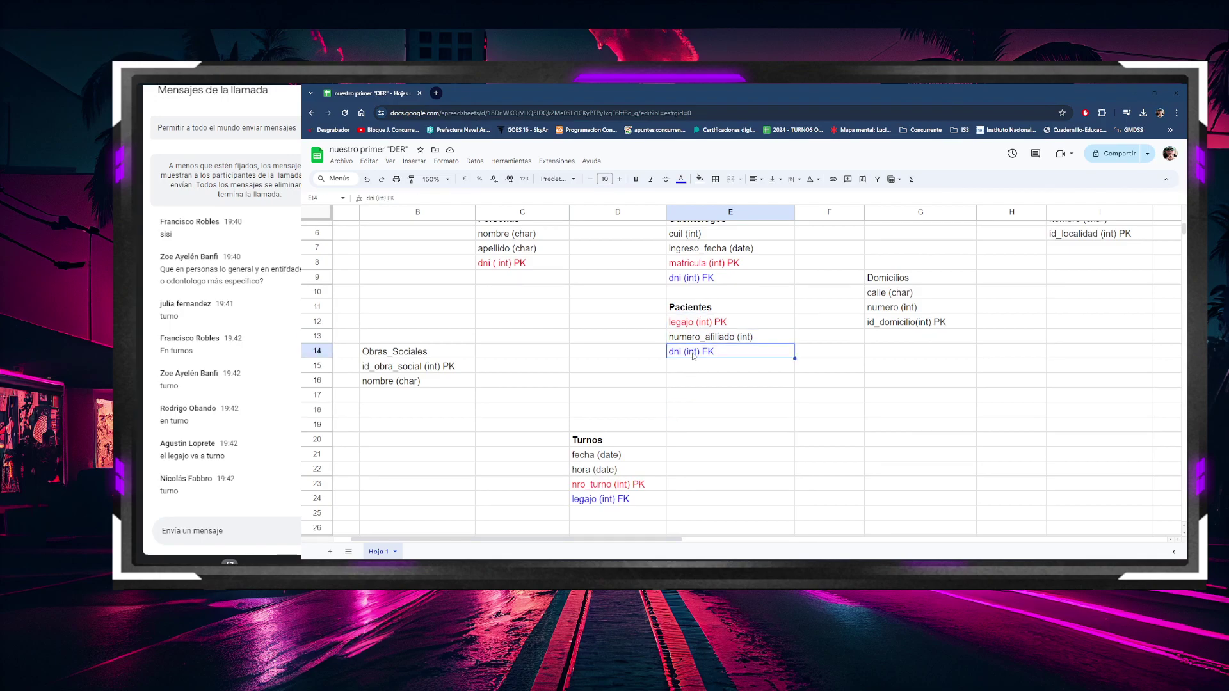
{"action": "scroll", "coordinate": [596, 361], "scroll_direction": "up", "scroll_amount": 2}
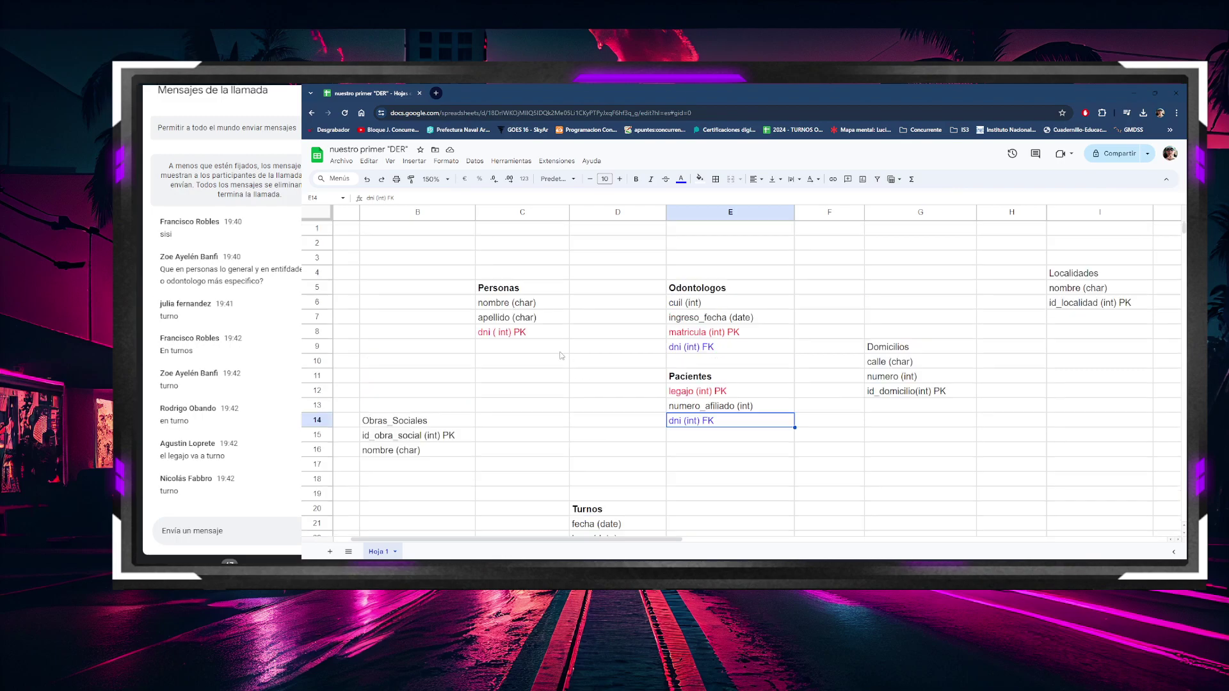
{"action": "left_click", "coordinate": [504, 307]}
{"action": "left_click", "coordinate": [497, 319]}
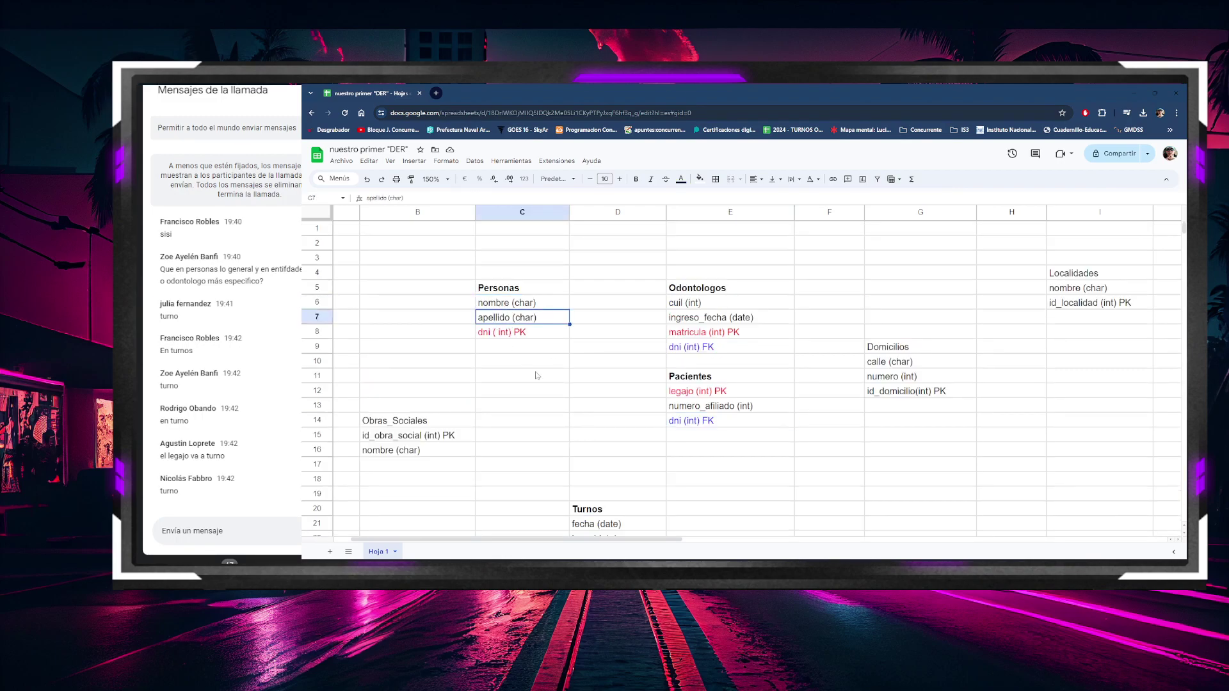
{"action": "scroll", "coordinate": [538, 377], "scroll_direction": "down", "scroll_amount": 2}
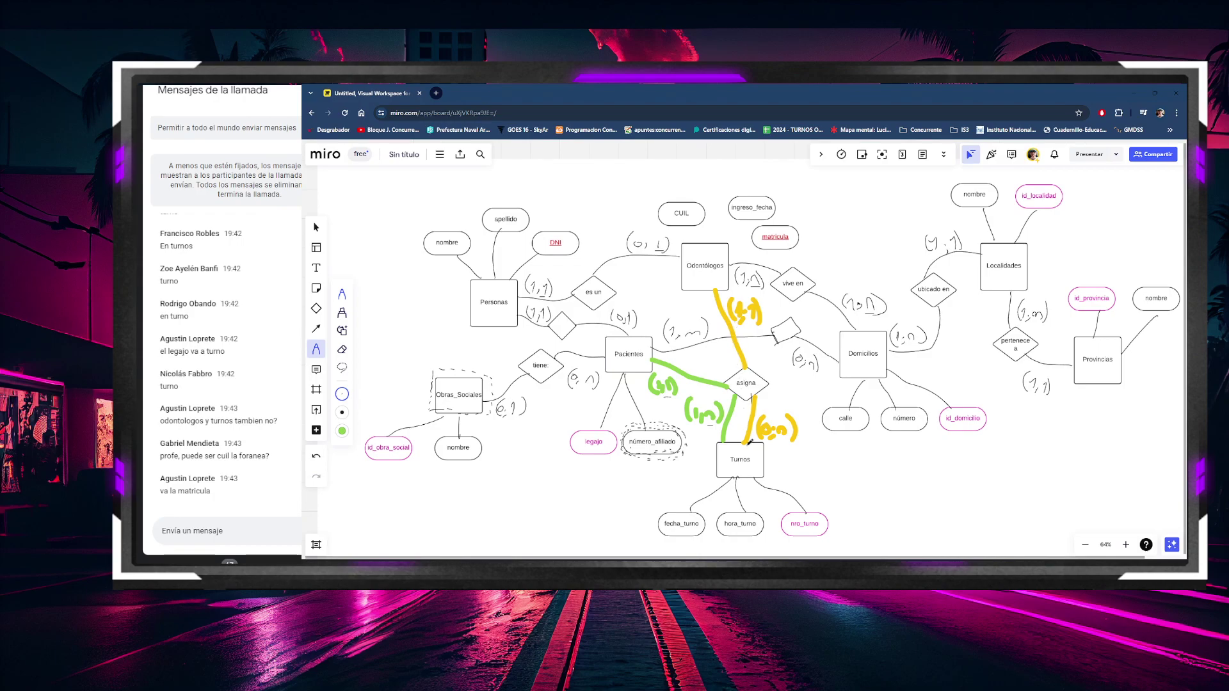
{"action": "left_click", "coordinate": [1143, 91]}
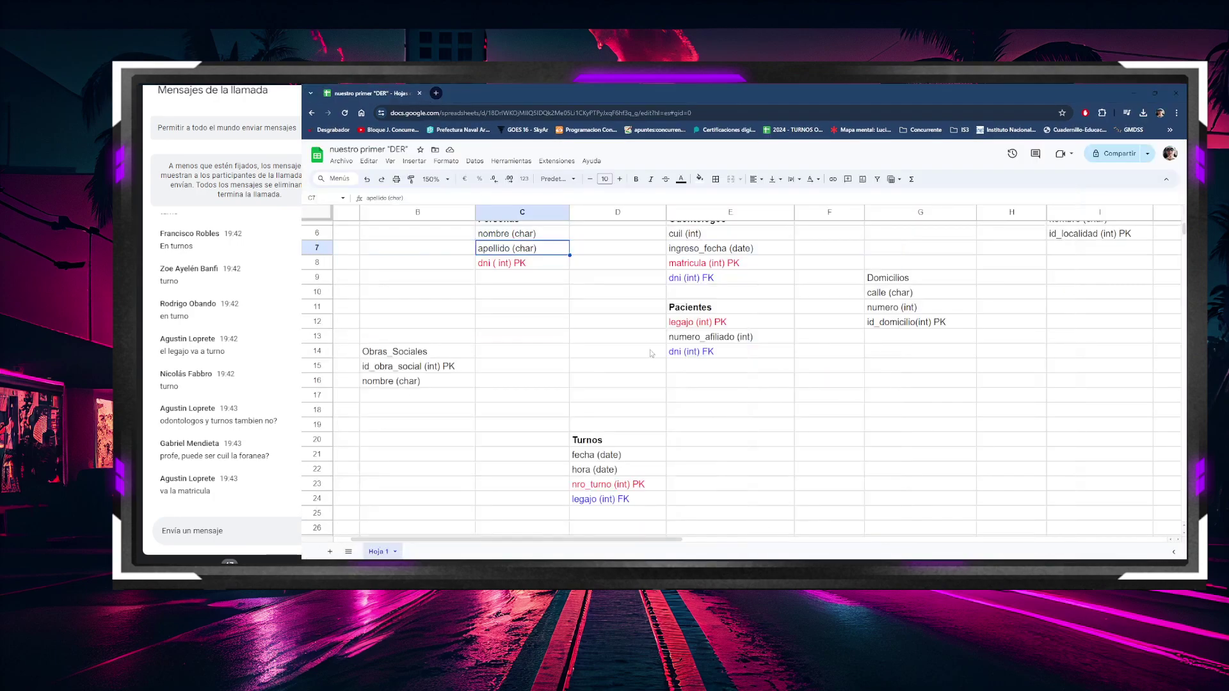
Step: Add the foreign key "matricula (int) FK" below legajo in the Turnos table and color it blue
{"action": "double_click", "coordinate": [613, 514]}
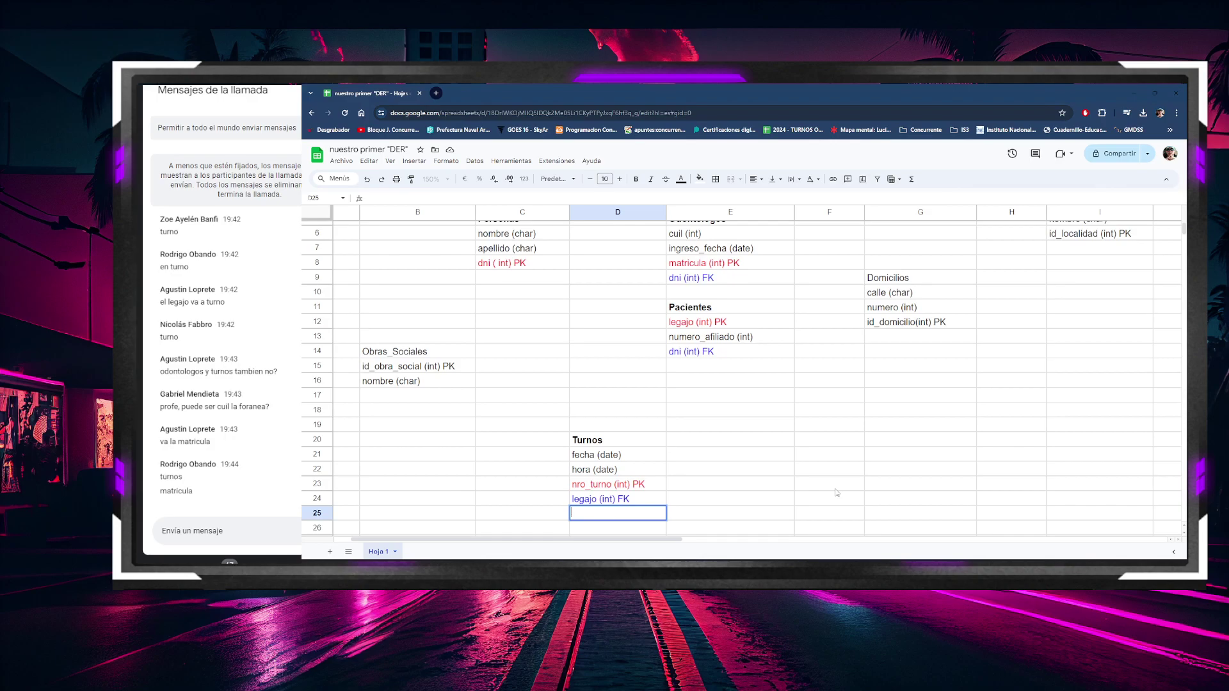
{"action": "type", "text": "matricula (int)"}
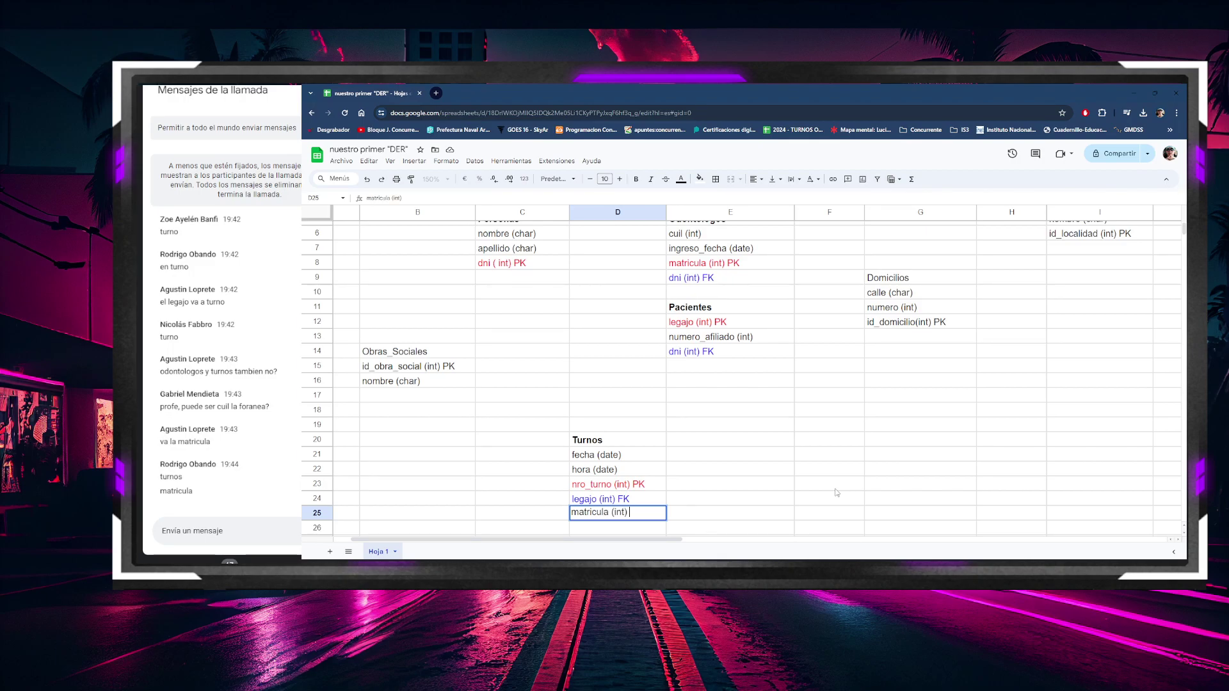
{"action": "type", "text": " FK"}
{"action": "left_click", "coordinate": [808, 469]}
{"action": "left_click", "coordinate": [646, 519]}
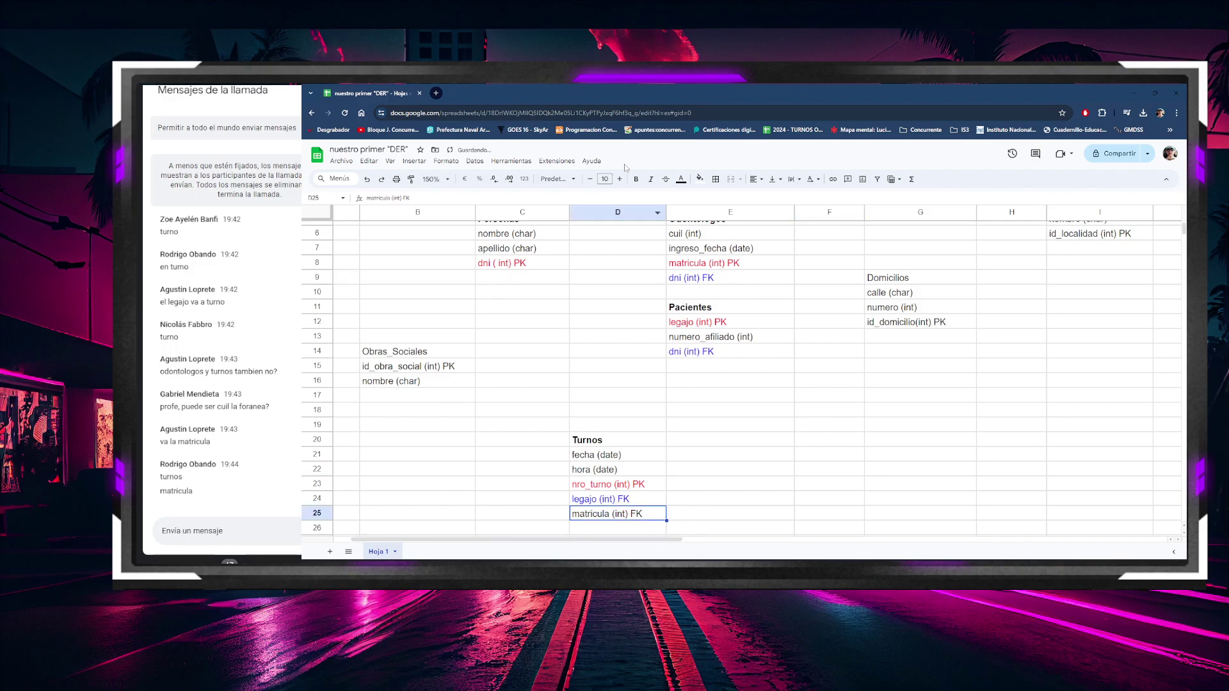
{"action": "left_click", "coordinate": [681, 179]}
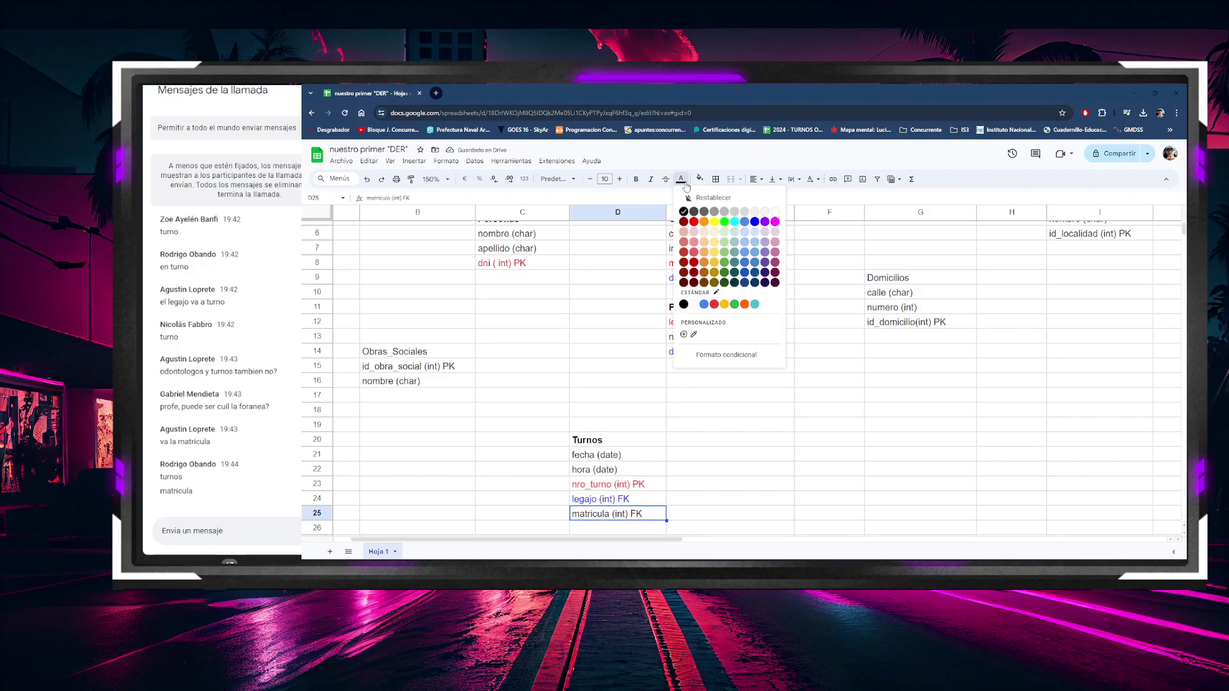
{"action": "left_click", "coordinate": [756, 222]}
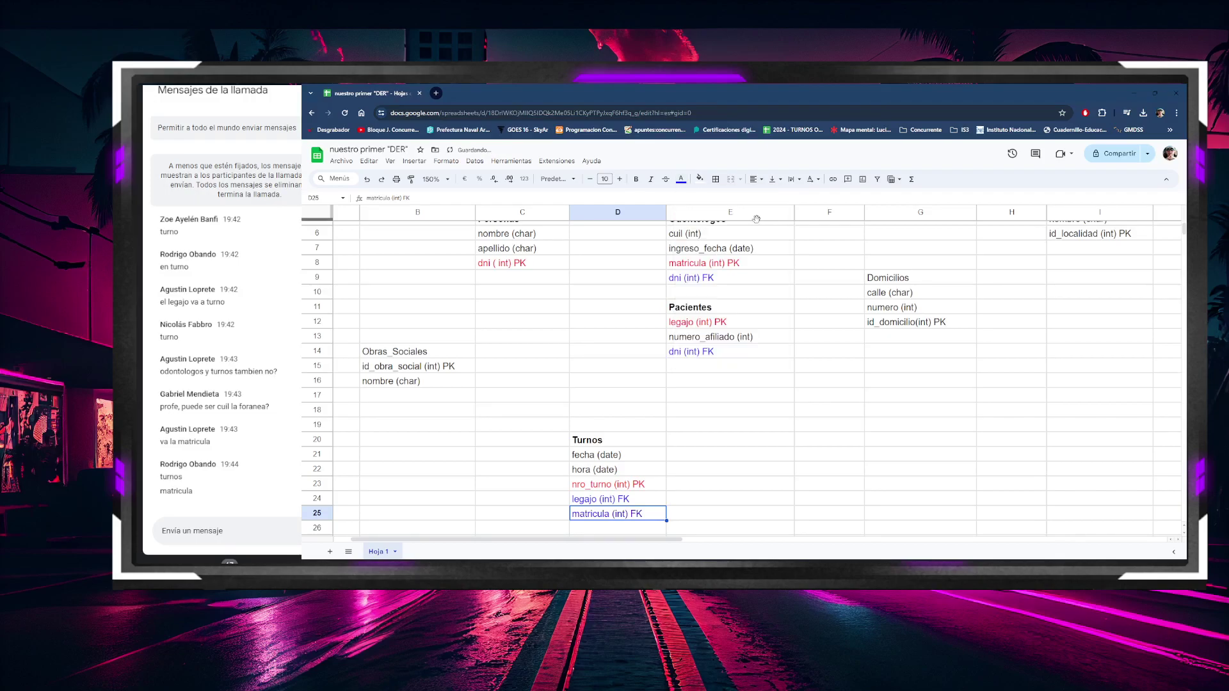
{"action": "left_click", "coordinate": [742, 435]}
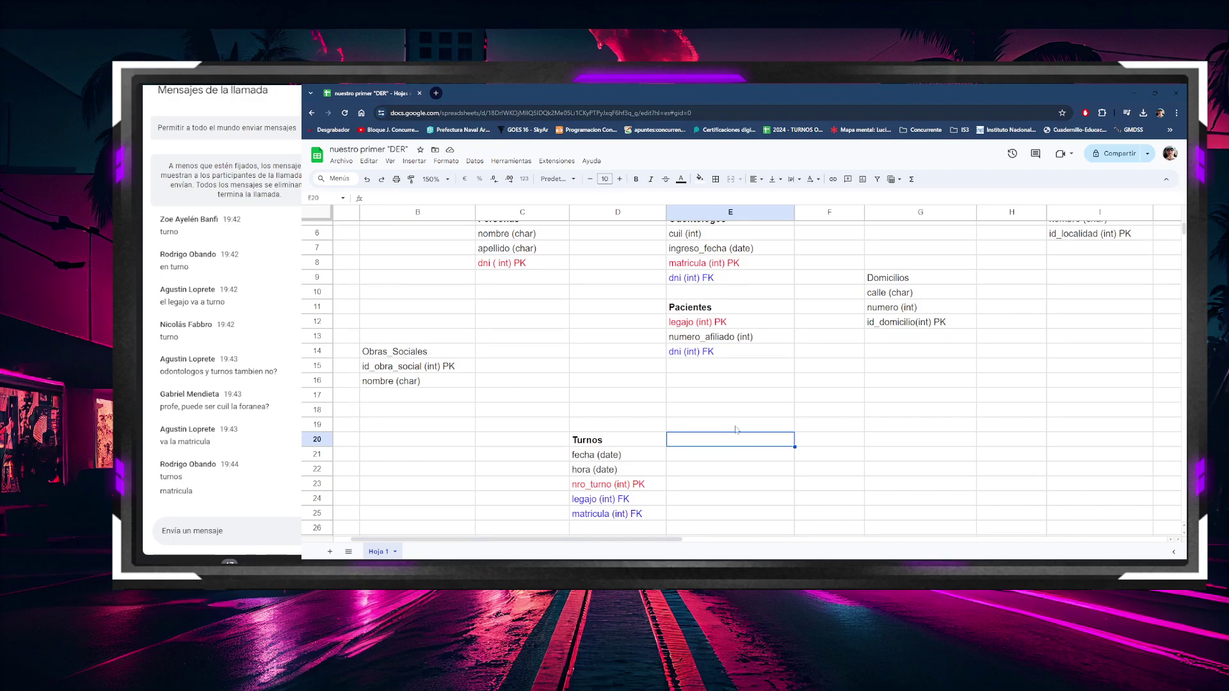
{"action": "left_click", "coordinate": [728, 455]}
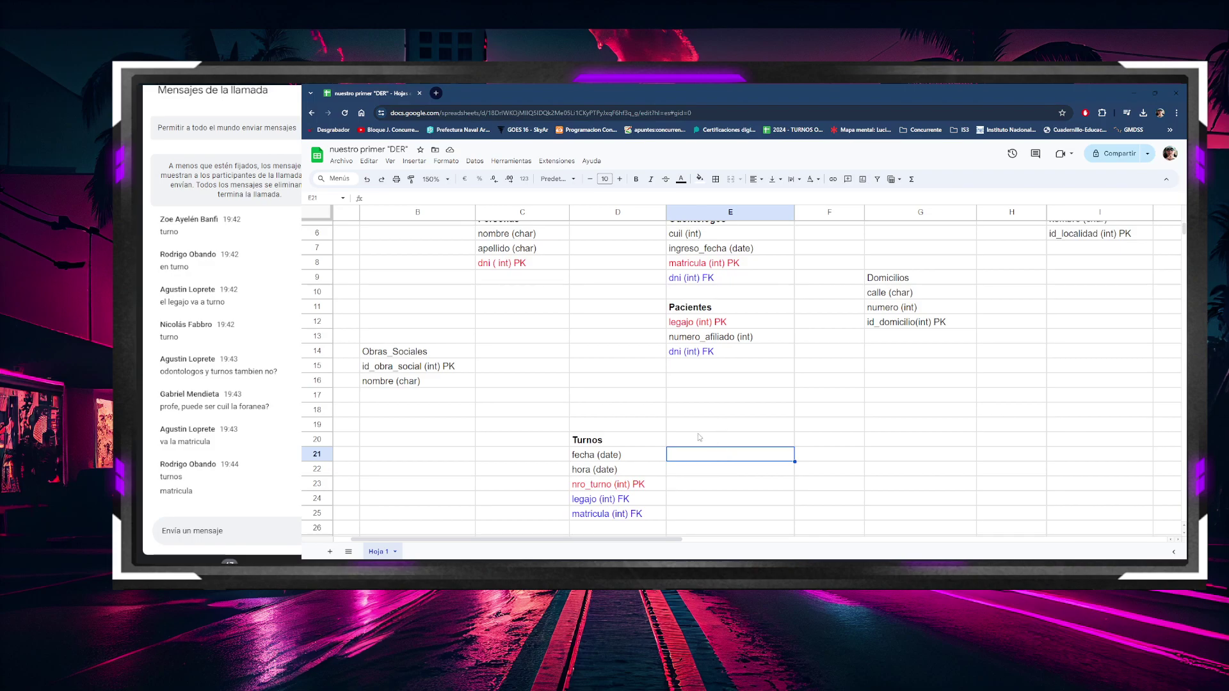
Step: Review the two foreign keys of the Turnos table and compare the Personas and Odontologos tables through their dni keys
{"action": "left_click", "coordinate": [594, 500]}
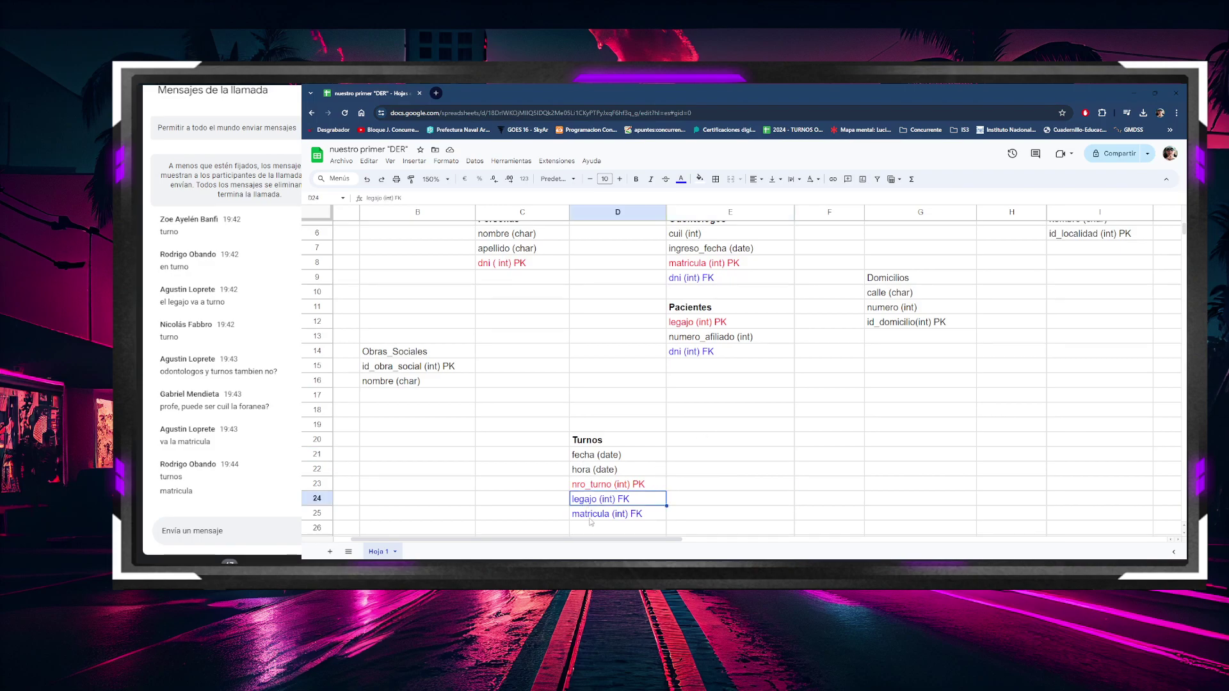
{"action": "key", "text": "Down"}
{"action": "key", "text": "Up"}
{"action": "left_click", "coordinate": [595, 517]}
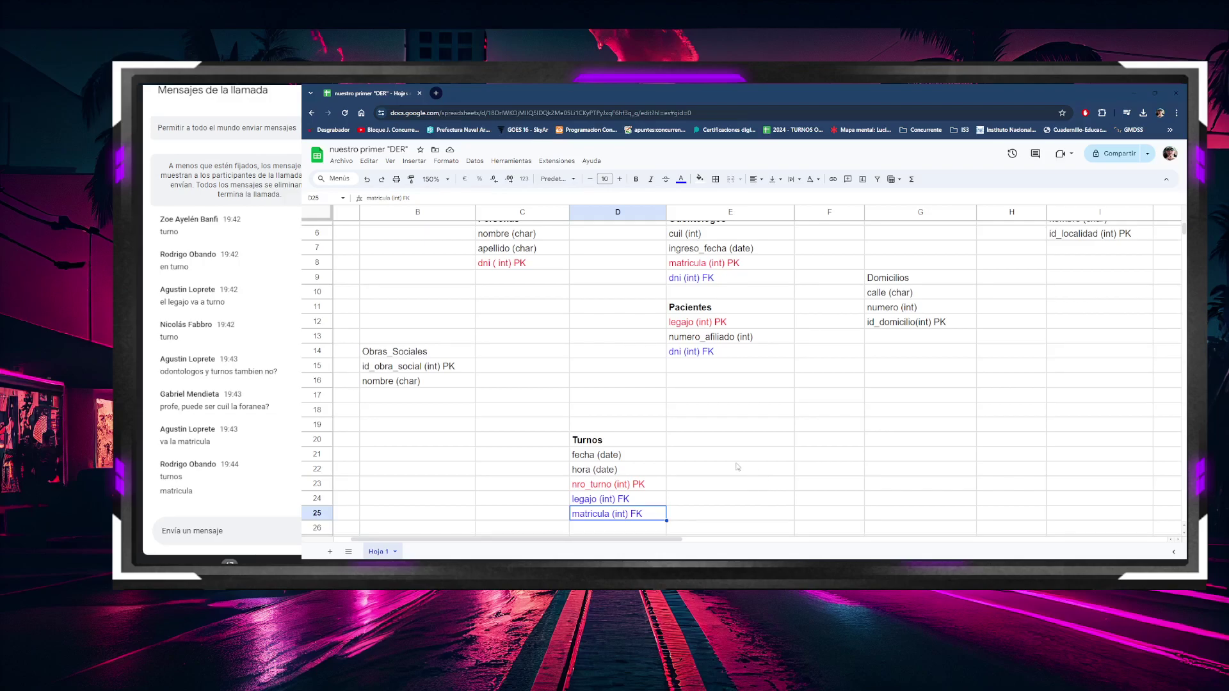
{"action": "scroll", "coordinate": [684, 438], "scroll_direction": "up", "scroll_amount": 2}
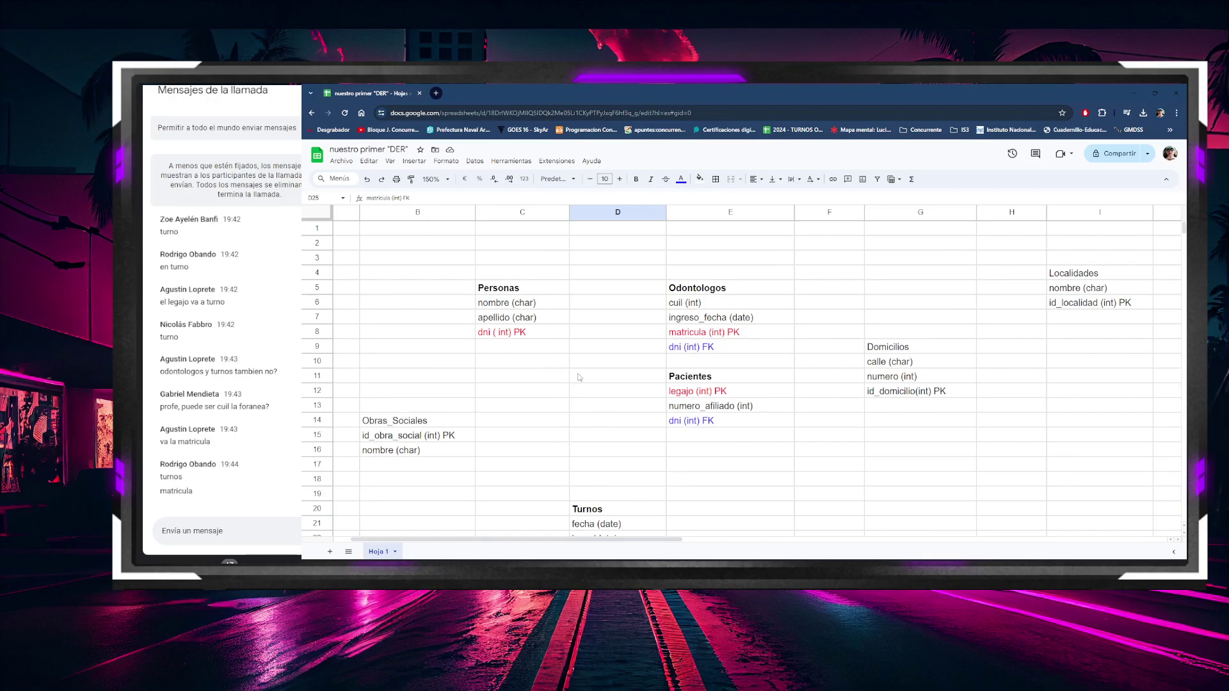
{"action": "left_click", "coordinate": [544, 305]}
{"action": "left_click_drag", "start_coordinate": [543, 305], "coordinate": [705, 334]}
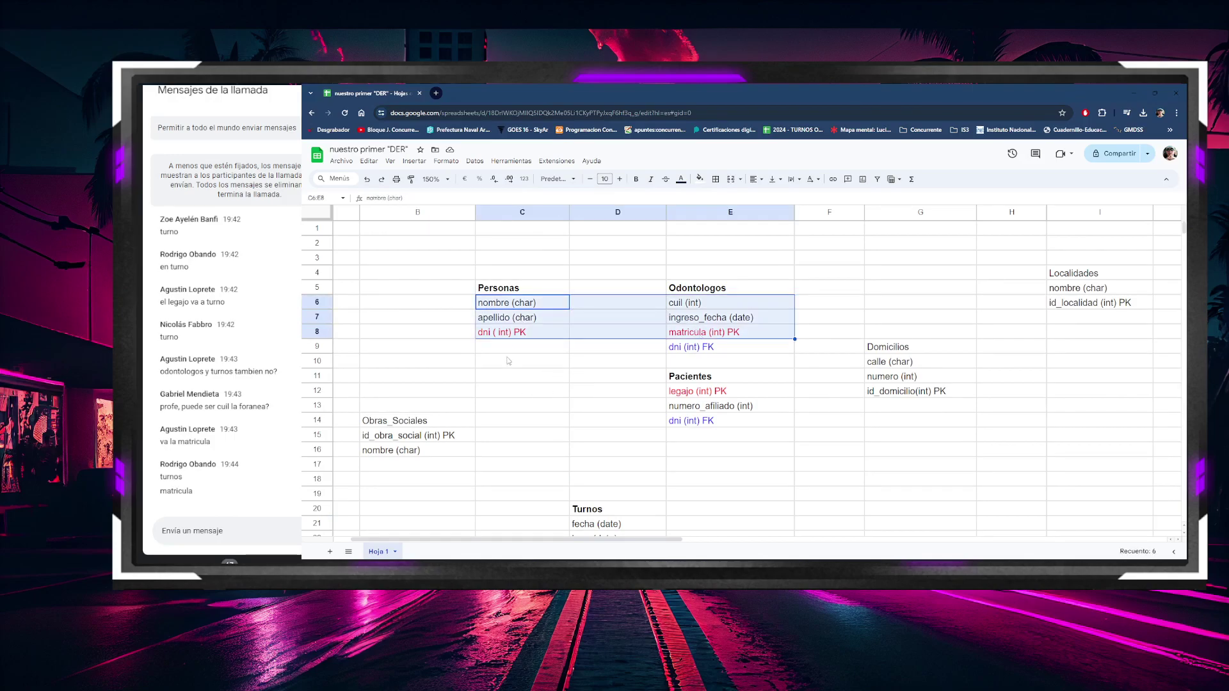
{"action": "left_click", "coordinate": [700, 348]}
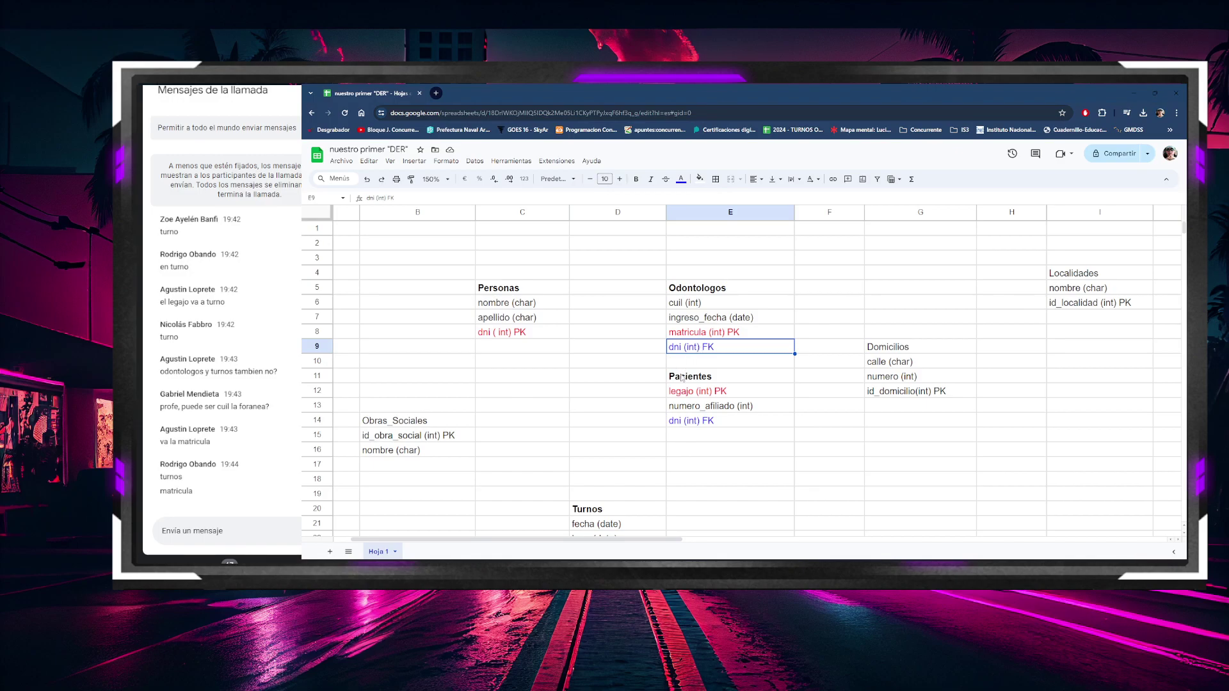
{"action": "left_click_drag", "start_coordinate": [730, 288], "coordinate": [735, 352]}
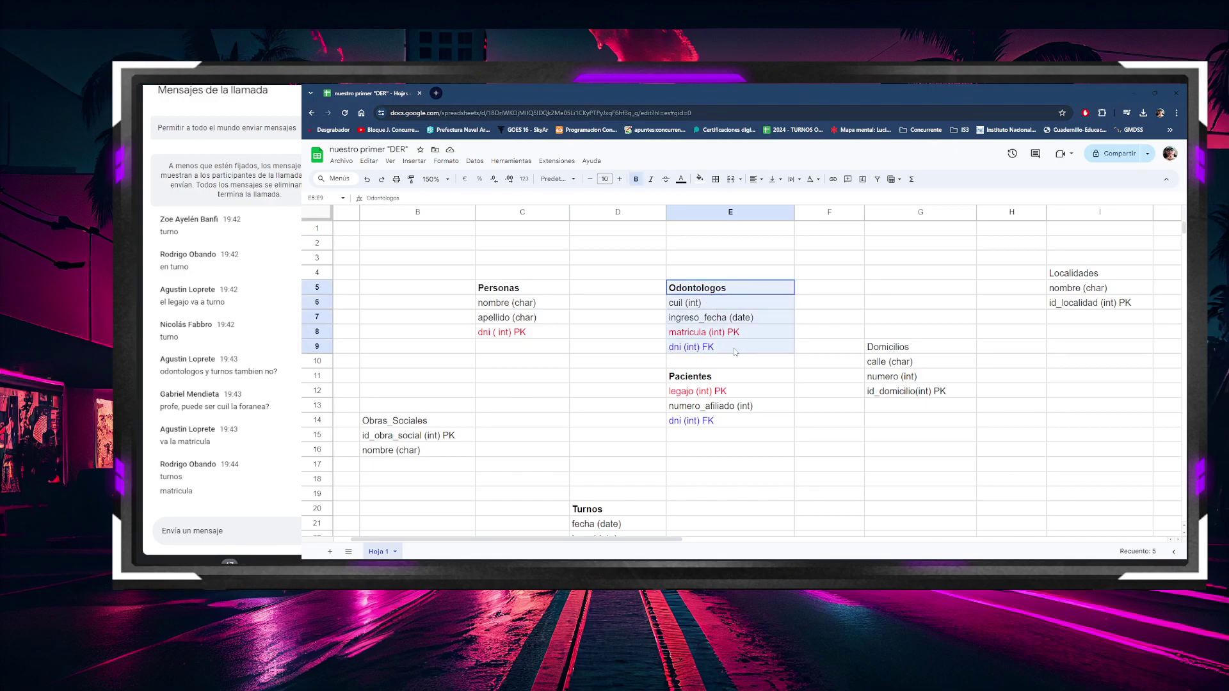
{"action": "left_click", "coordinate": [718, 377]}
{"action": "left_click", "coordinate": [719, 349]}
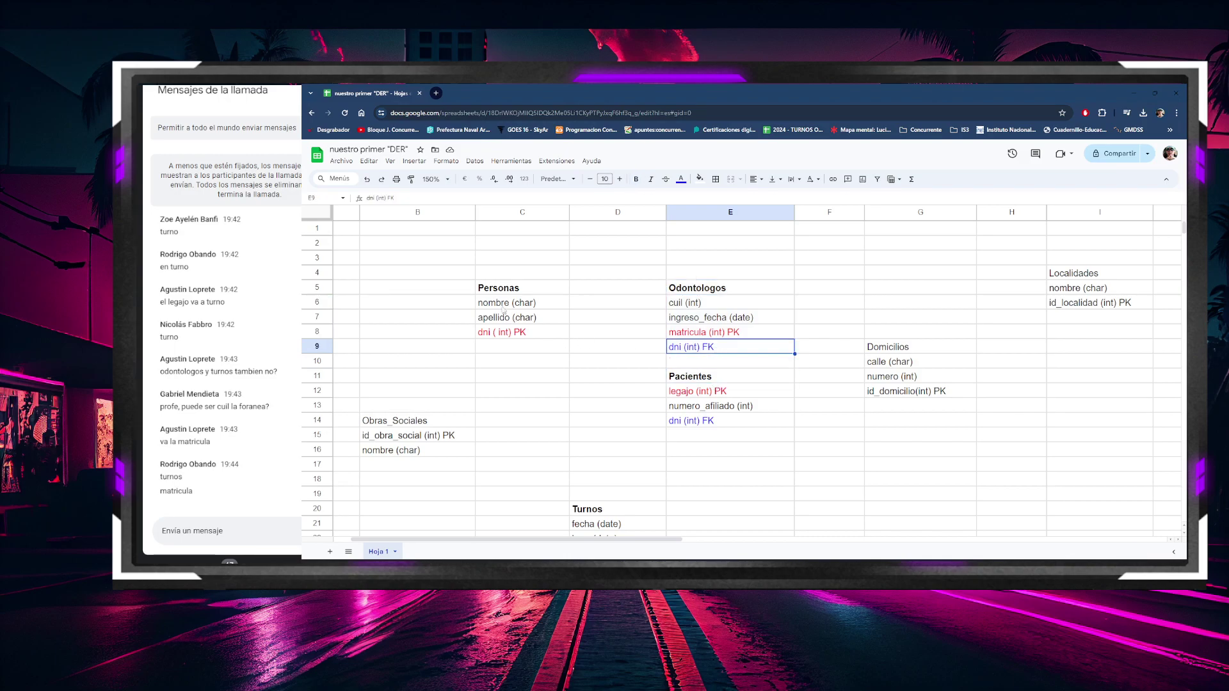
{"action": "left_click_drag", "start_coordinate": [494, 291], "coordinate": [526, 336]}
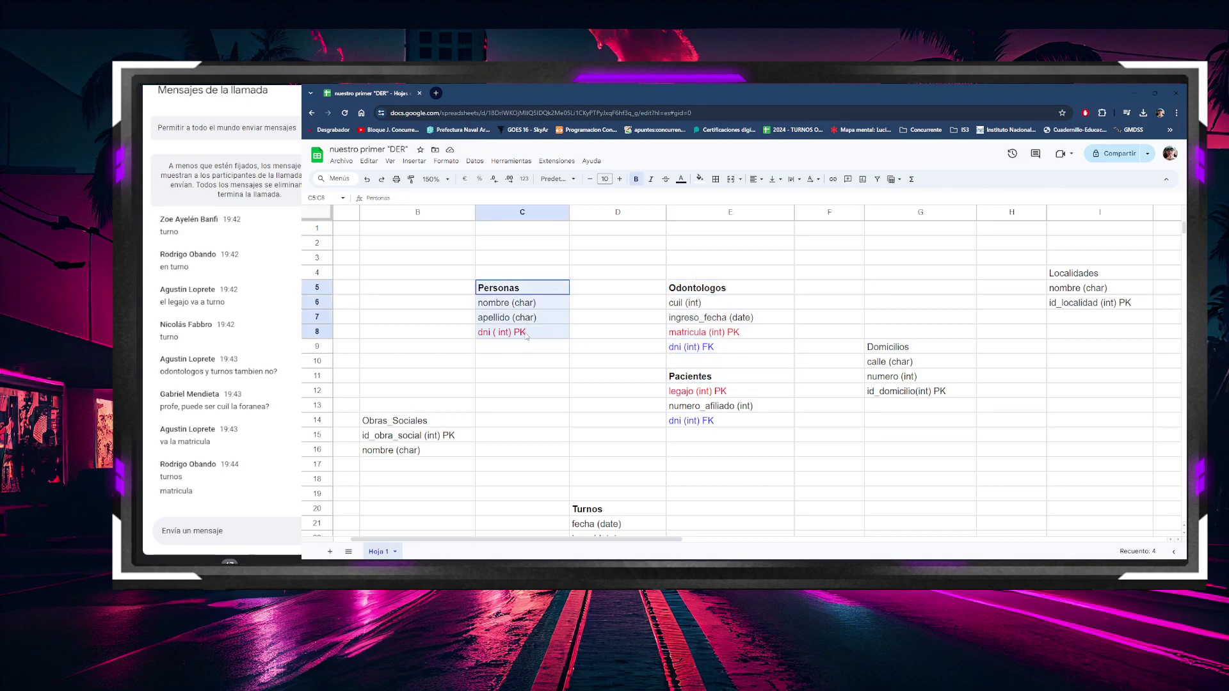
Step: Compare the legajo primary key of Pacientes with the legajo and matricula foreign keys of the Turnos table
{"action": "scroll", "coordinate": [668, 367], "scroll_direction": "down", "scroll_amount": 3}
{"action": "scroll", "coordinate": [669, 355], "scroll_direction": "up", "scroll_amount": 2}
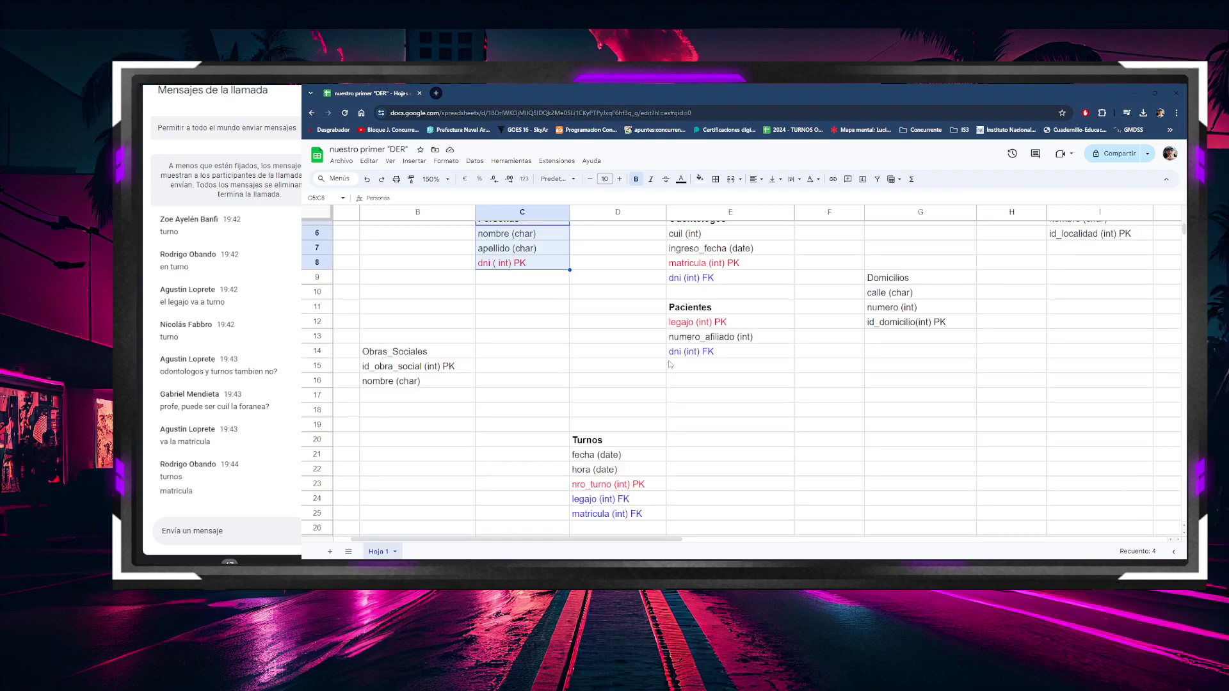
{"action": "left_click", "coordinate": [683, 325]}
{"action": "left_click", "coordinate": [618, 471]}
{"action": "left_click", "coordinate": [592, 503]}
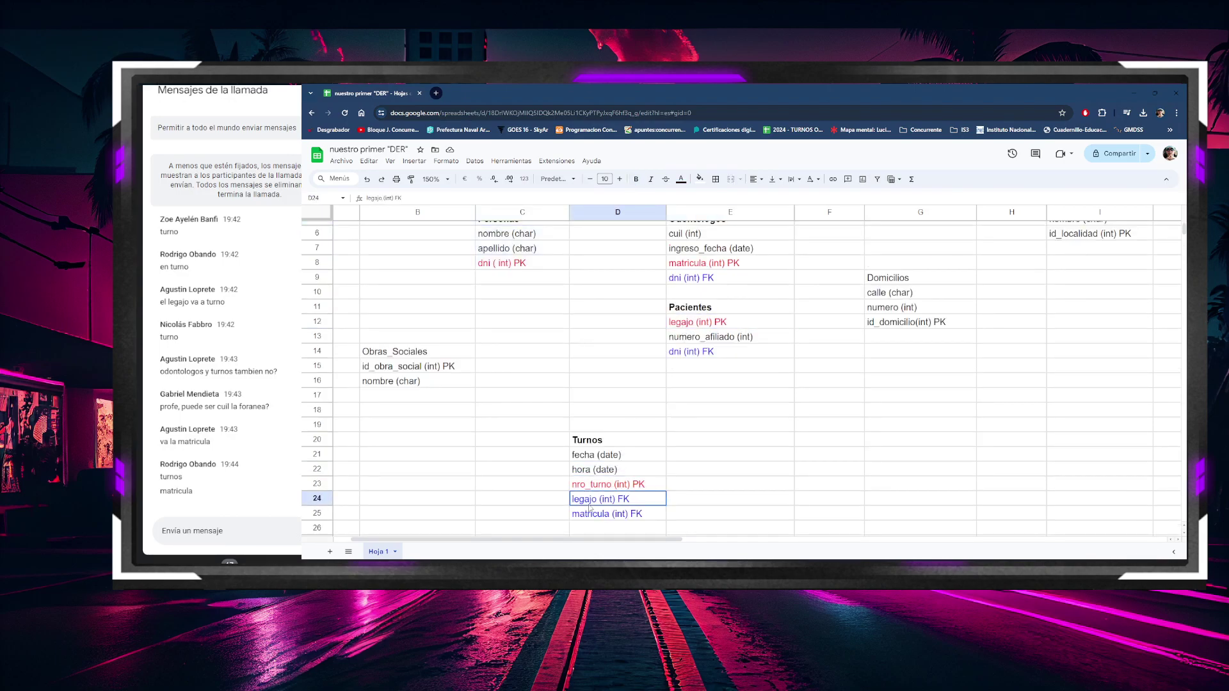
{"action": "left_click", "coordinate": [625, 512]}
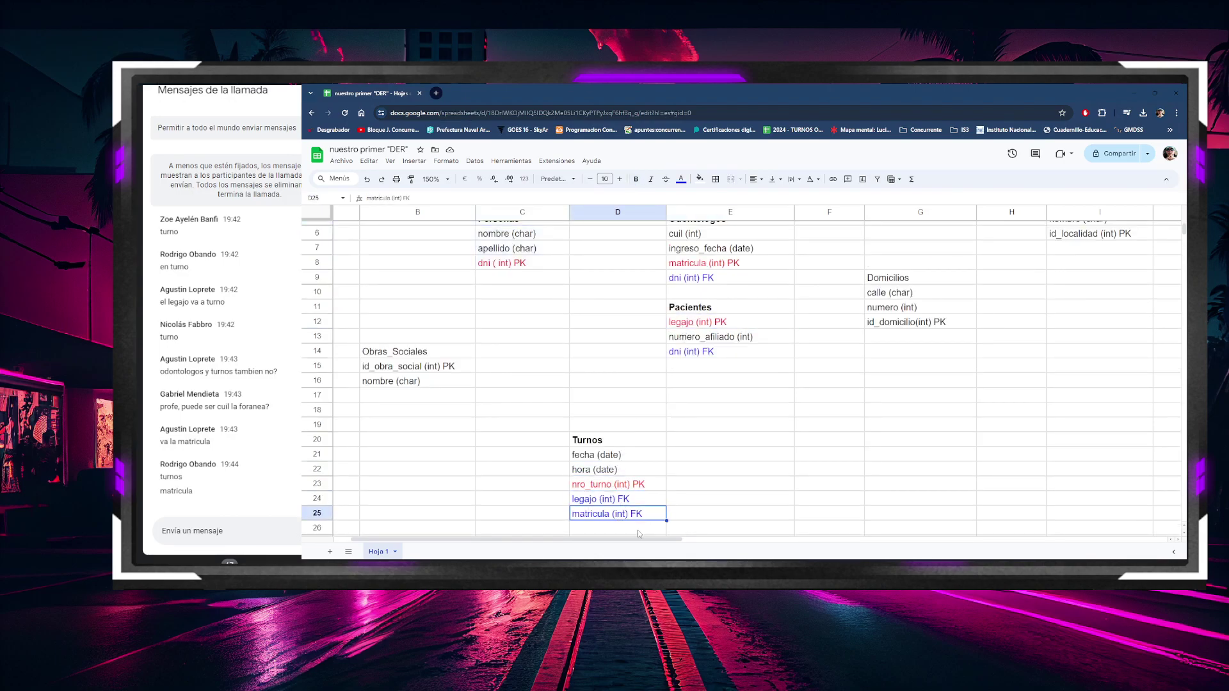
Step: Compare the Personas and Odontologos tables, examining the attributes and keys of each
{"action": "scroll", "coordinate": [703, 491], "scroll_direction": "up", "scroll_amount": 2}
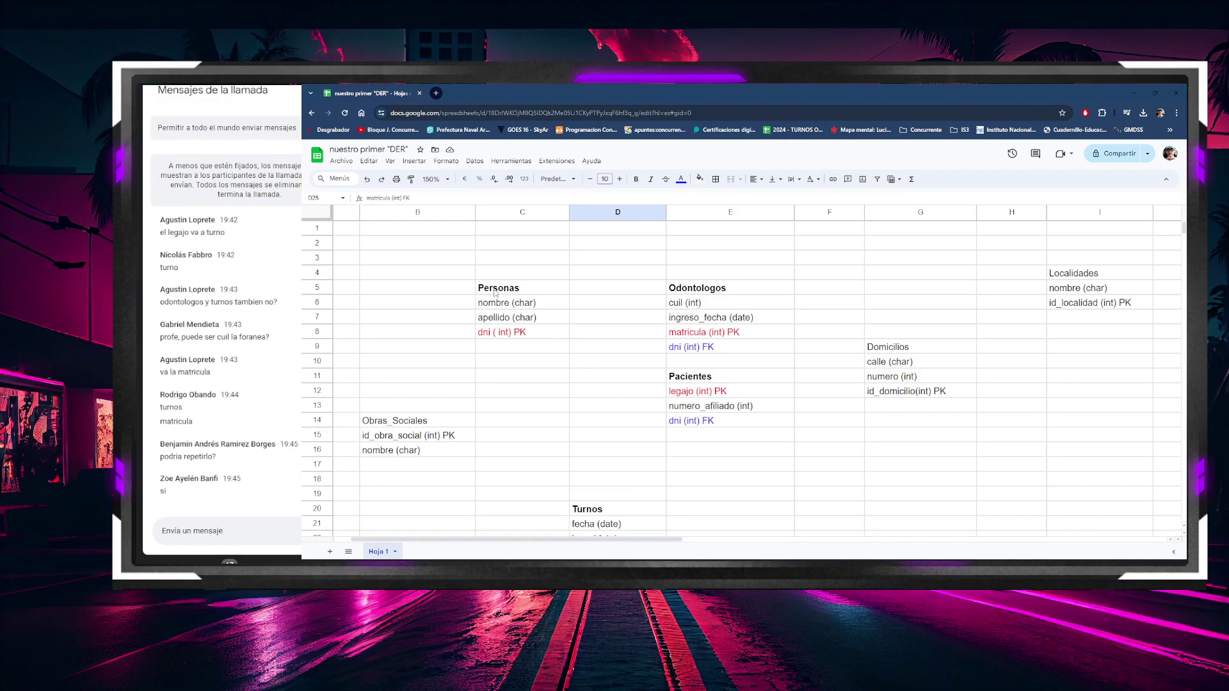
{"action": "left_click_drag", "start_coordinate": [522, 288], "coordinate": [749, 347]}
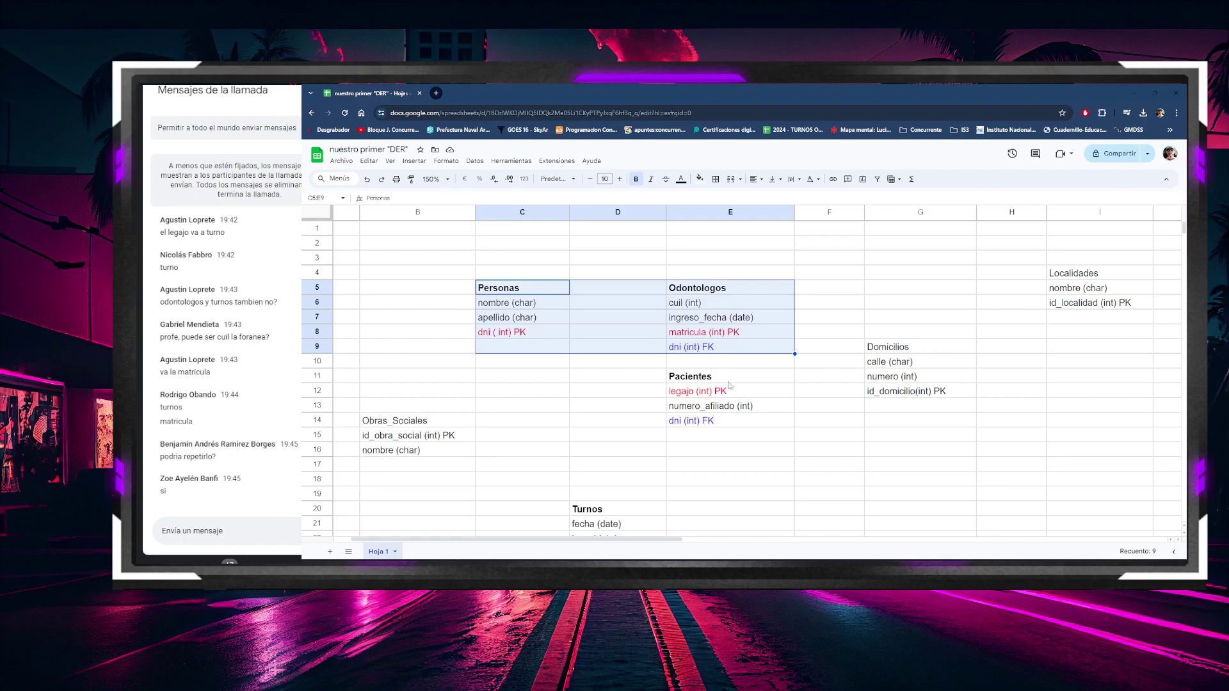
{"action": "left_click", "coordinate": [676, 294]}
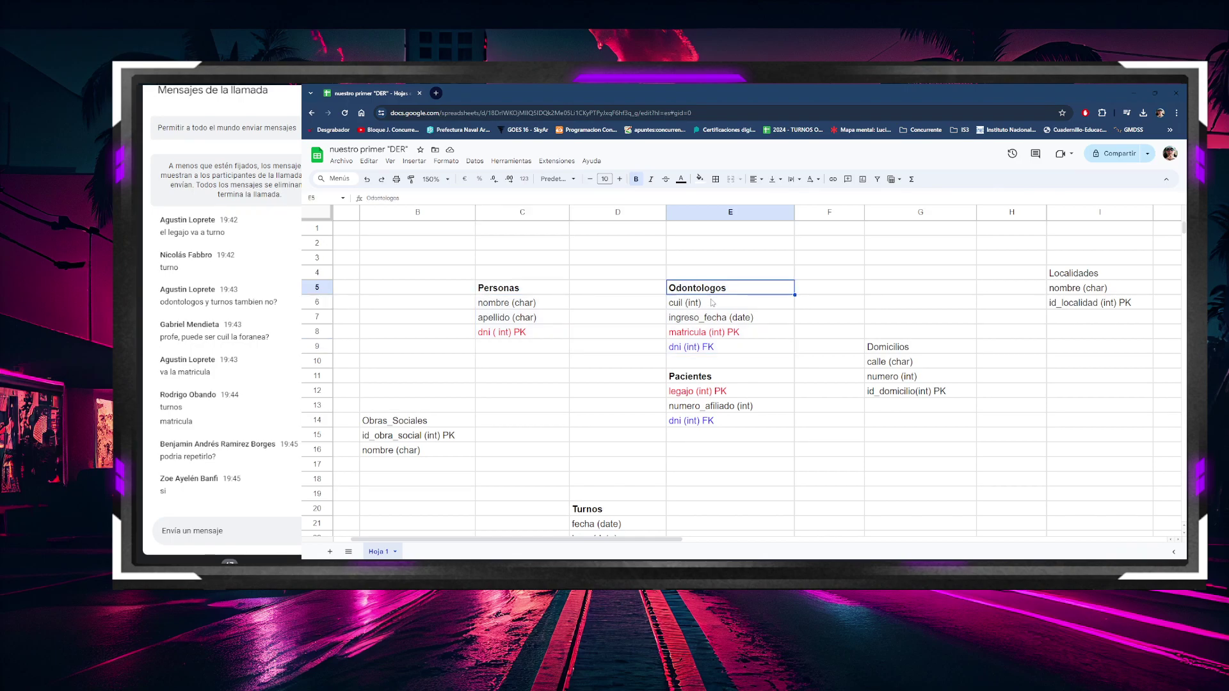
{"action": "left_click_drag", "start_coordinate": [509, 289], "coordinate": [542, 347]}
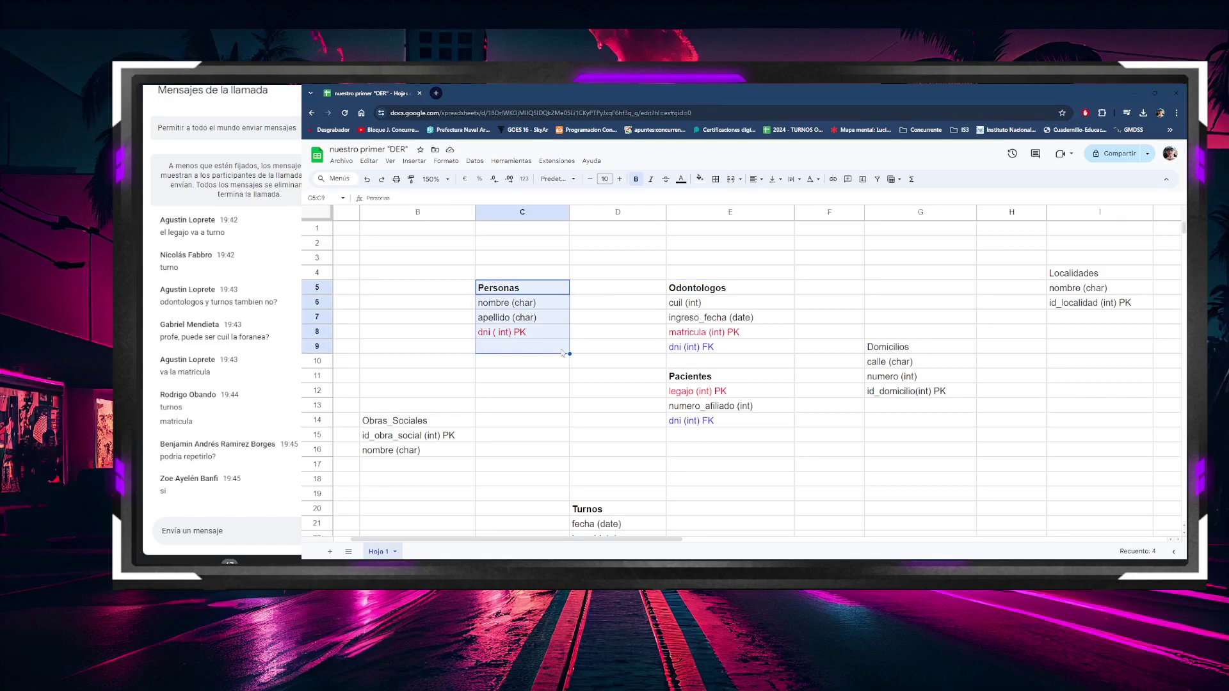
{"action": "left_click_drag", "start_coordinate": [486, 263], "coordinate": [561, 364]}
{"action": "left_click_drag", "start_coordinate": [679, 274], "coordinate": [783, 351]}
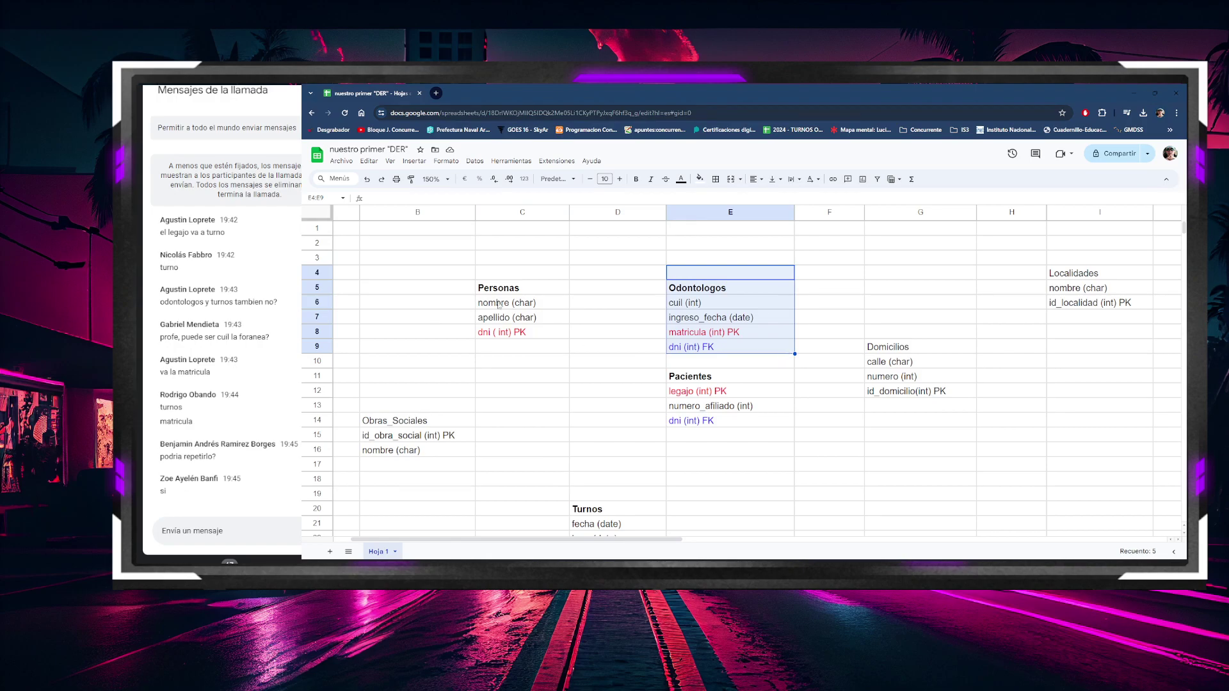
{"action": "left_click_drag", "start_coordinate": [482, 274], "coordinate": [541, 333]}
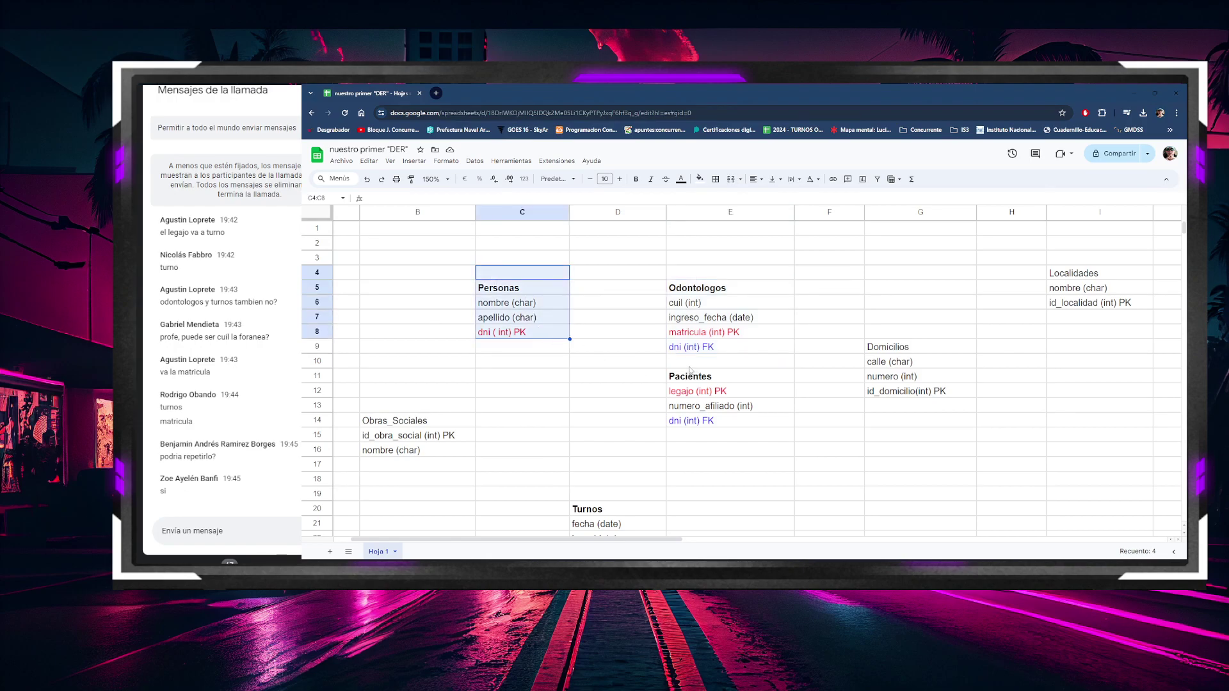
Step: Review the attributes of the Turnos table together with its legajo and matricula foreign keys
{"action": "scroll", "coordinate": [673, 379], "scroll_direction": "down", "scroll_amount": 2}
{"action": "scroll", "coordinate": [672, 379], "scroll_direction": "down", "scroll_amount": 2}
{"action": "left_click", "coordinate": [704, 253]}
{"action": "left_click", "coordinate": [605, 401]}
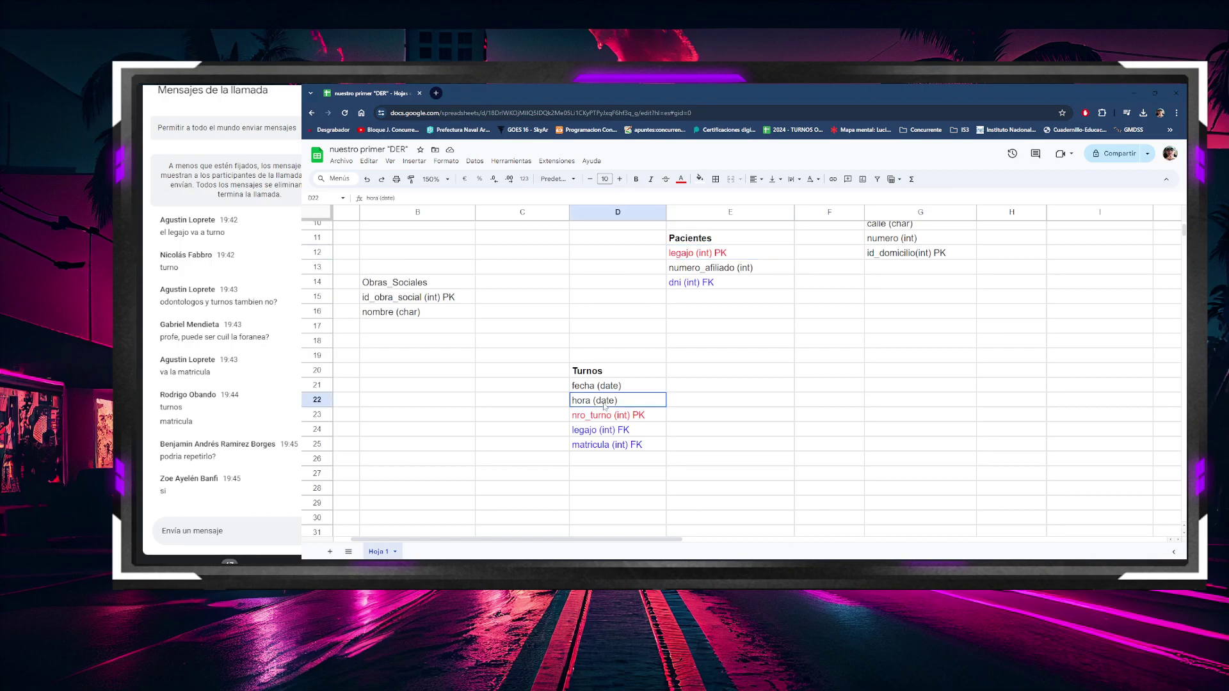
{"action": "left_click", "coordinate": [617, 433]}
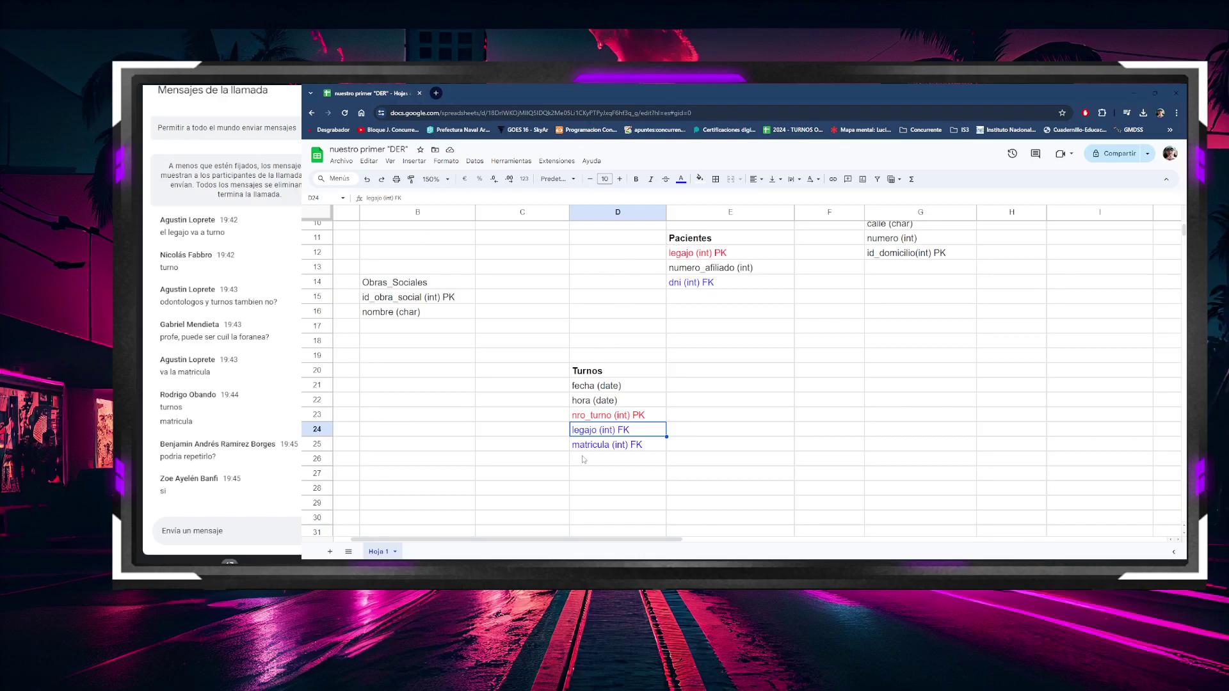
{"action": "key", "text": "Down"}
{"action": "left_click", "coordinate": [585, 384]}
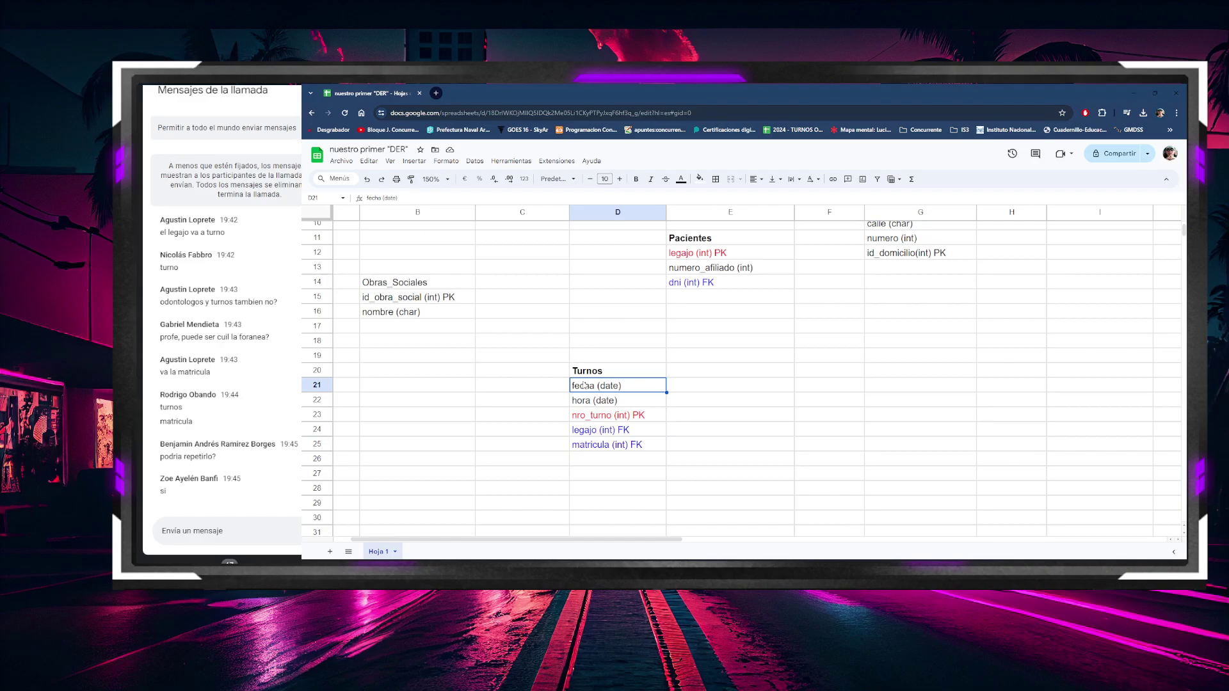
{"action": "left_click", "coordinate": [595, 430]}
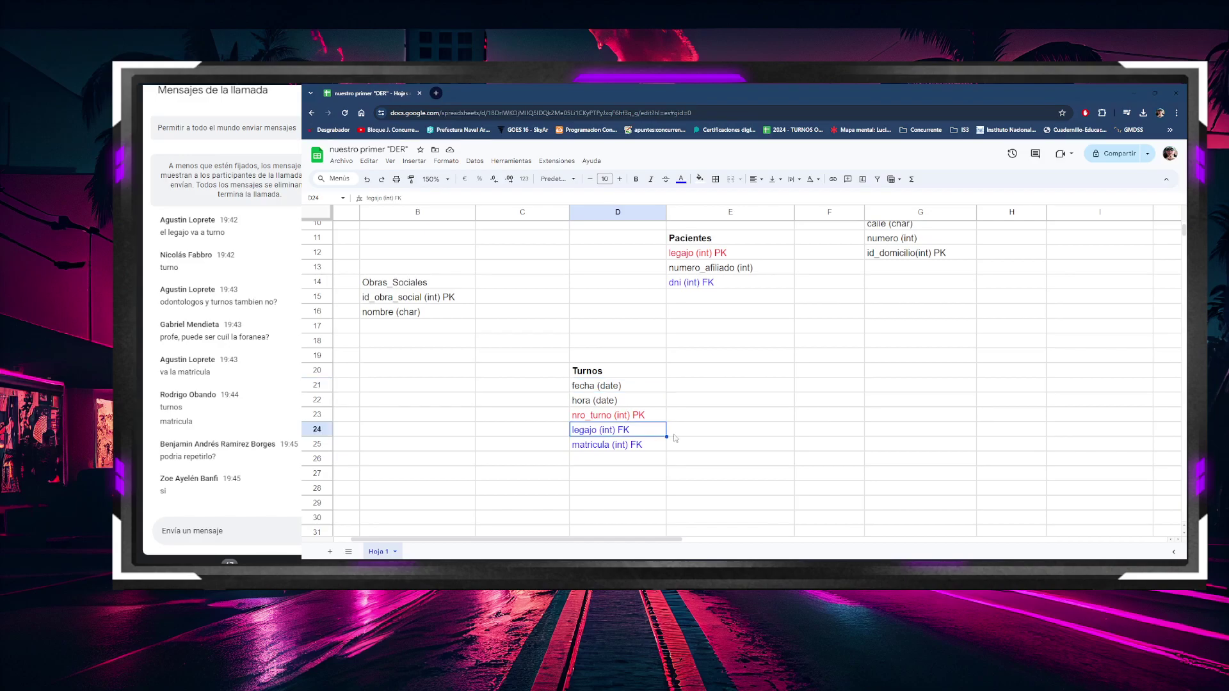
Step: Make the Obras_Sociales heading bold, check its relationship with Pacientes in the Miro diagram, and return to the spreadsheet
{"action": "scroll", "coordinate": [676, 438], "scroll_direction": "up", "scroll_amount": 2}
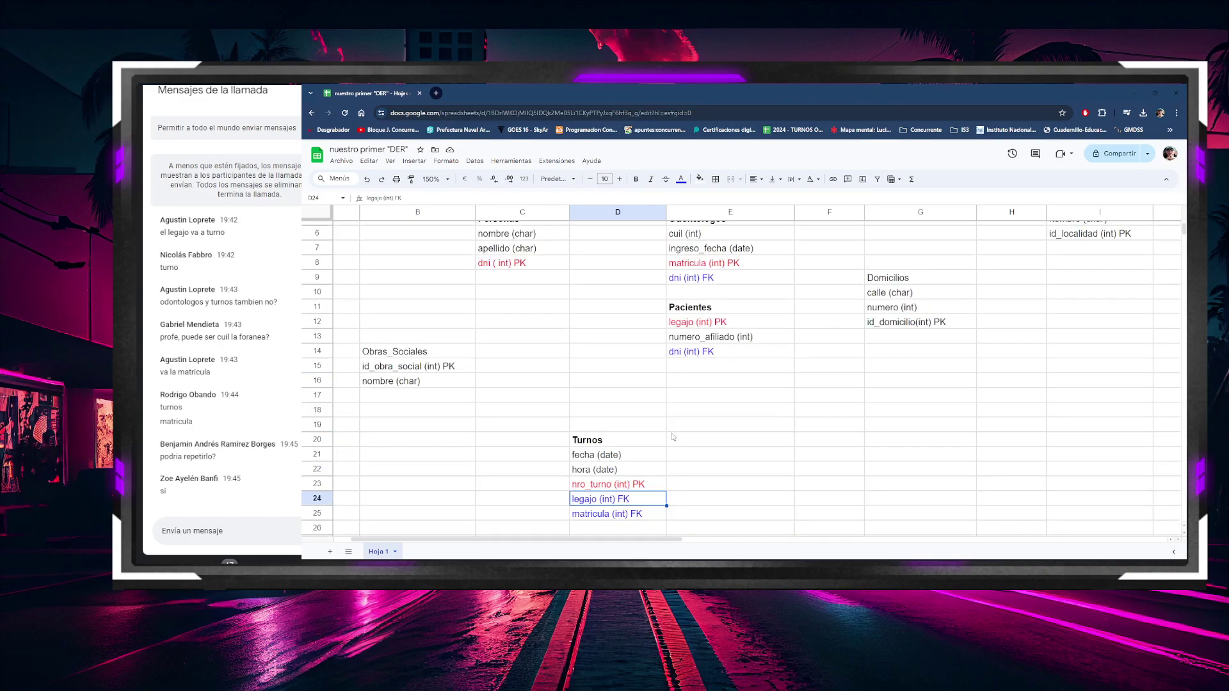
{"action": "left_click", "coordinate": [395, 356]}
{"action": "left_click", "coordinate": [636, 179]}
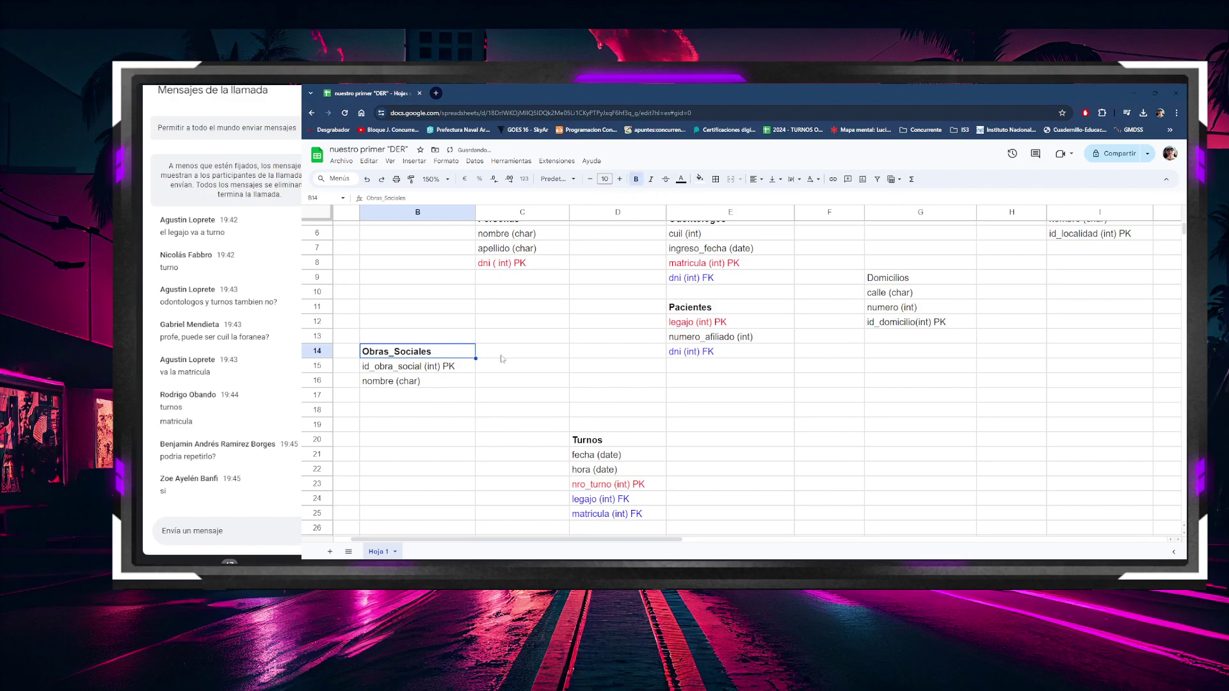
{"action": "left_click", "coordinate": [442, 384]}
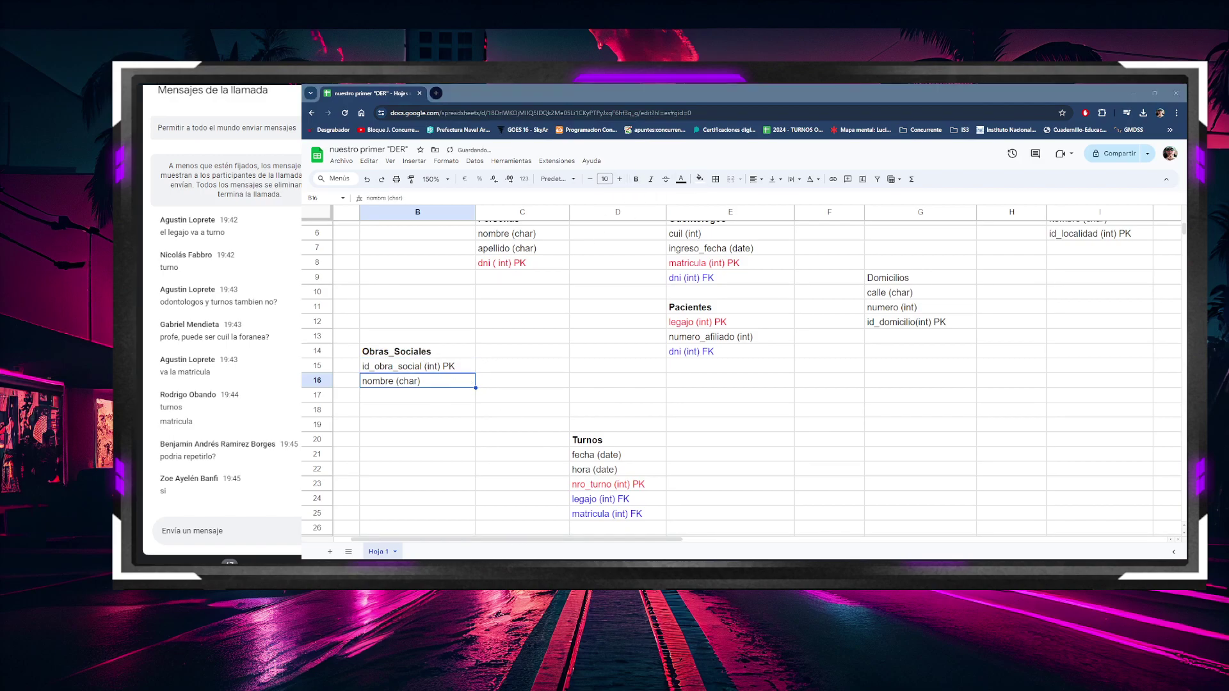
{"action": "key", "text": "alt+Tab"}
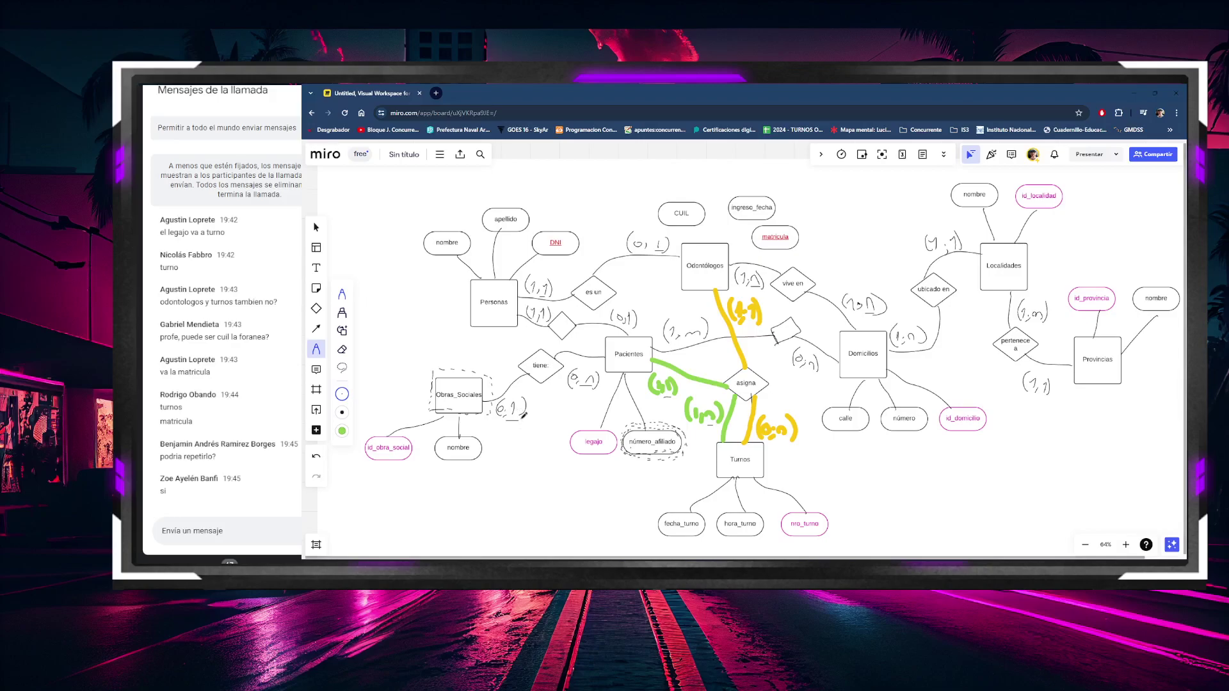
{"action": "left_click", "coordinate": [1133, 93]}
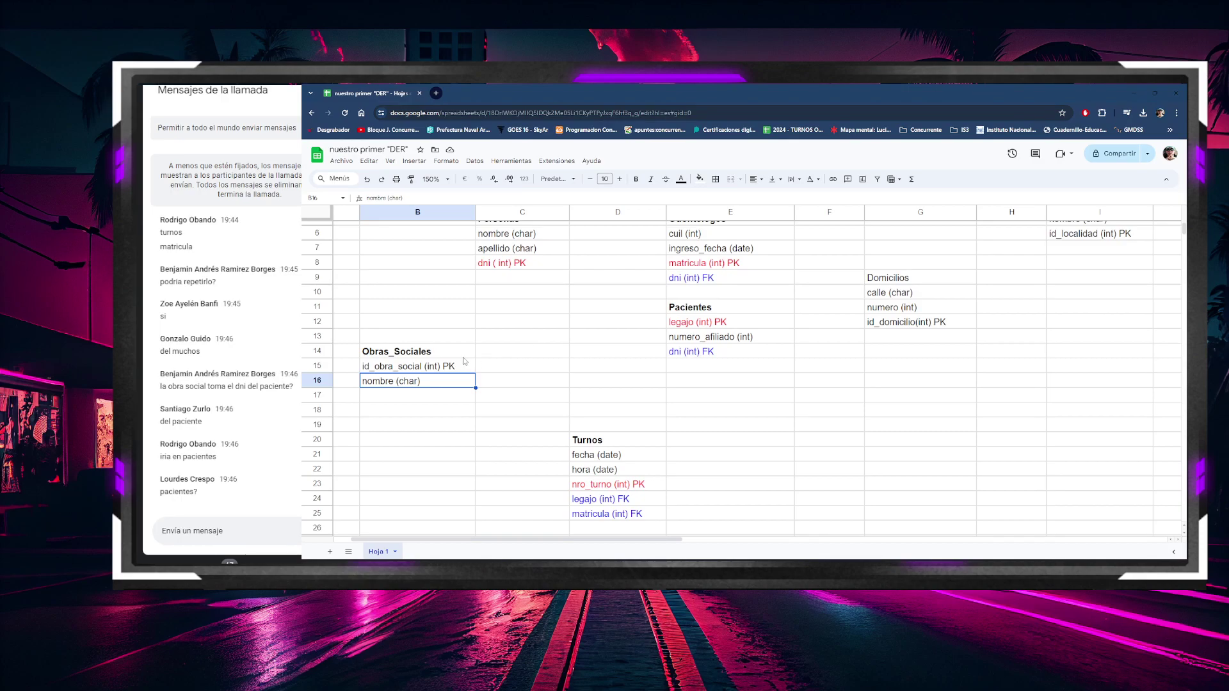
Step: Copy the Obras_Sociales primary key below dni in the Pacientes table and change it to "id_obra_social (int) FK"
{"action": "left_click", "coordinate": [689, 366]}
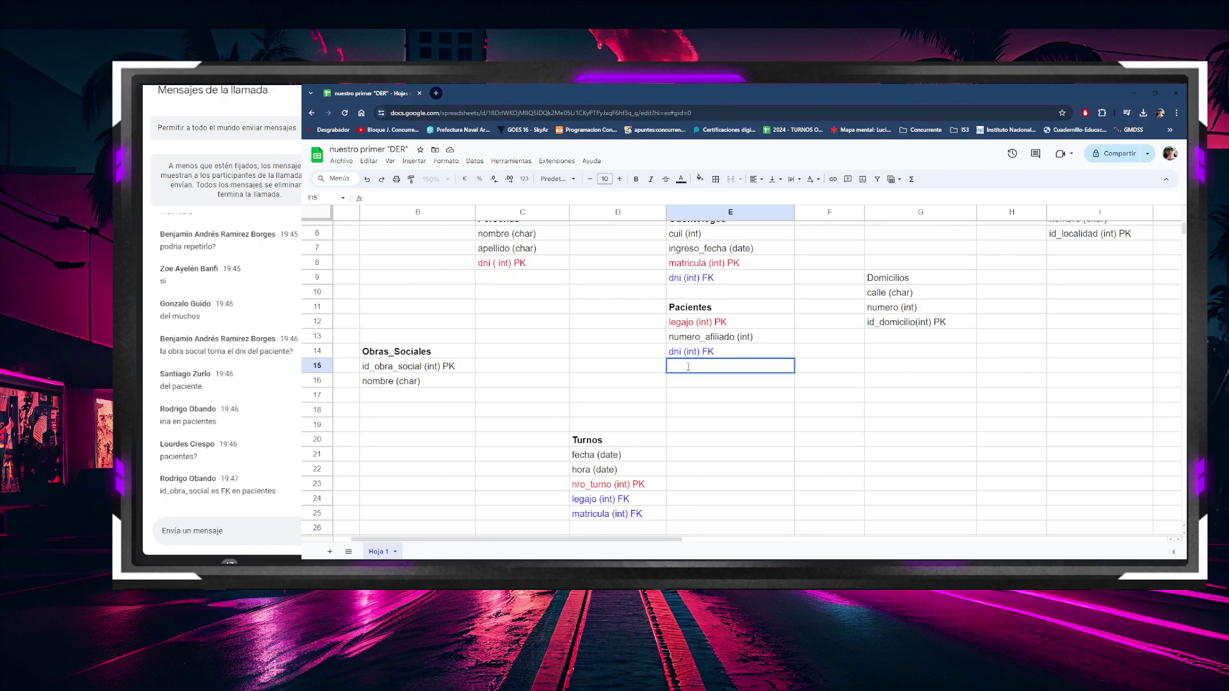
{"action": "left_click", "coordinate": [438, 366]}
{"action": "double_click", "coordinate": [438, 366]}
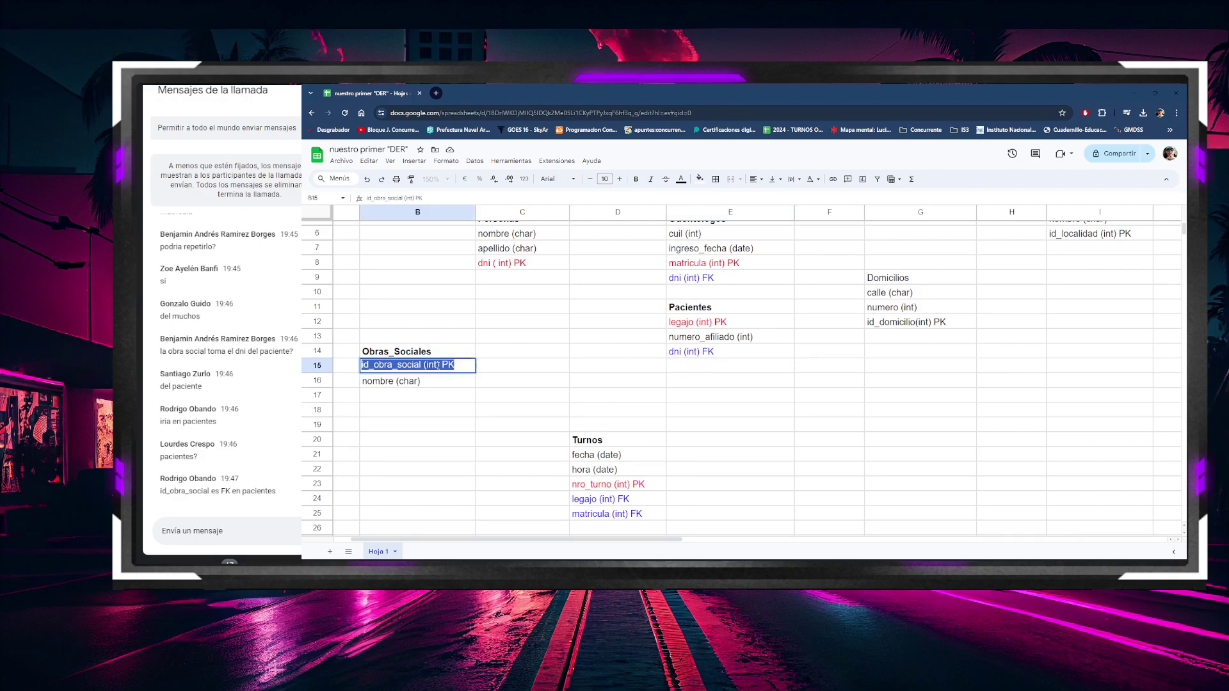
{"action": "key", "text": "ctrl+c"}
{"action": "double_click", "coordinate": [708, 370]}
{"action": "key", "text": "ctrl+v"}
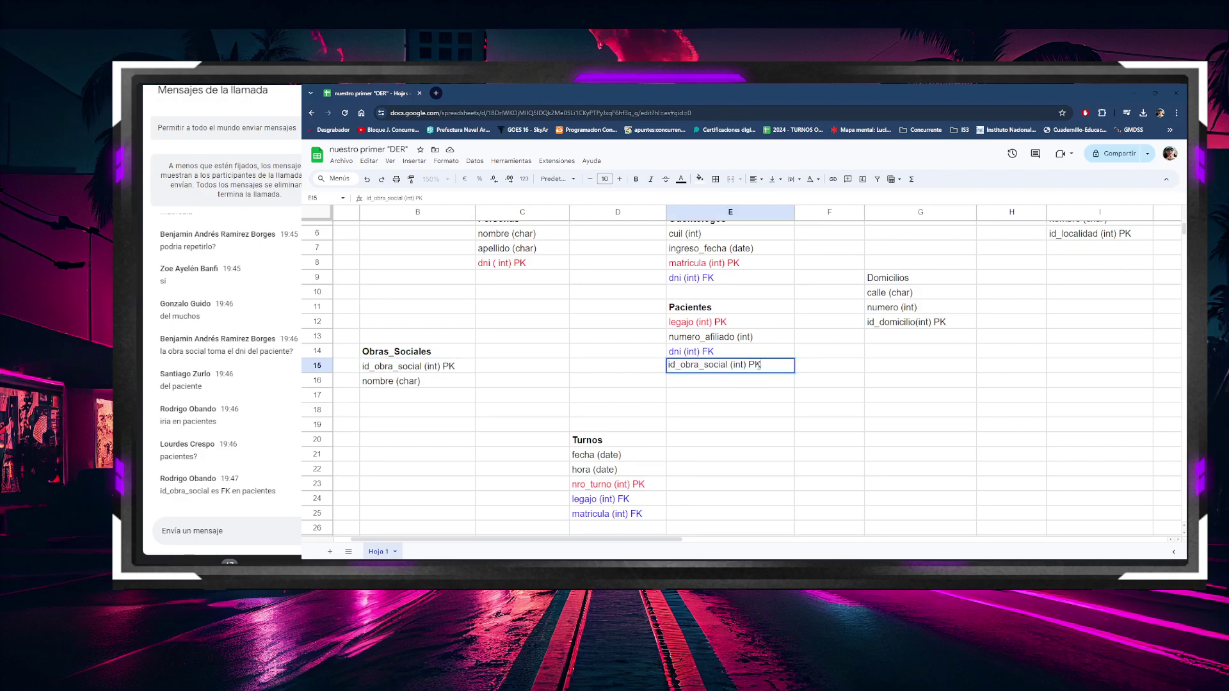
{"action": "key", "text": "BackSpace"}
{"action": "key", "text": "BackSpace"}
{"action": "type", "text": "FK"}
{"action": "left_click", "coordinate": [743, 413]}
{"action": "left_click", "coordinate": [710, 370]}
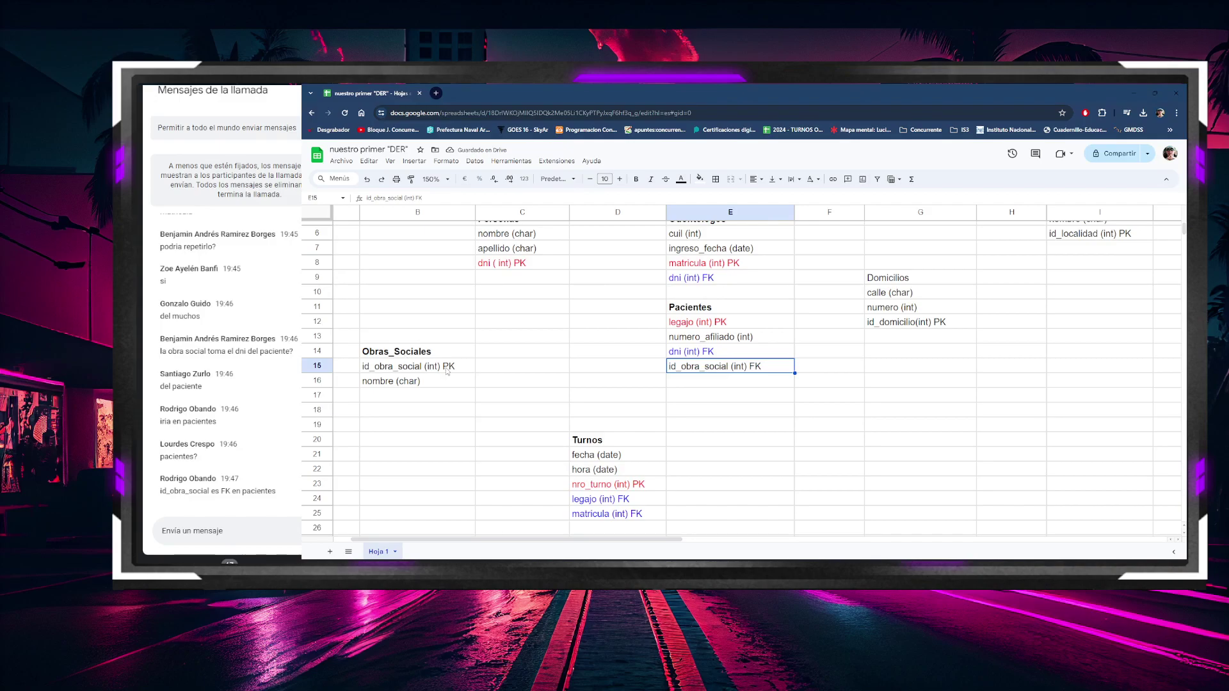
Step: Color the id_obra_social foreign key of the Pacientes table blue
{"action": "left_click", "coordinate": [742, 340]}
{"action": "key", "text": "Down"}
{"action": "key", "text": "Down"}
{"action": "left_click", "coordinate": [721, 340]}
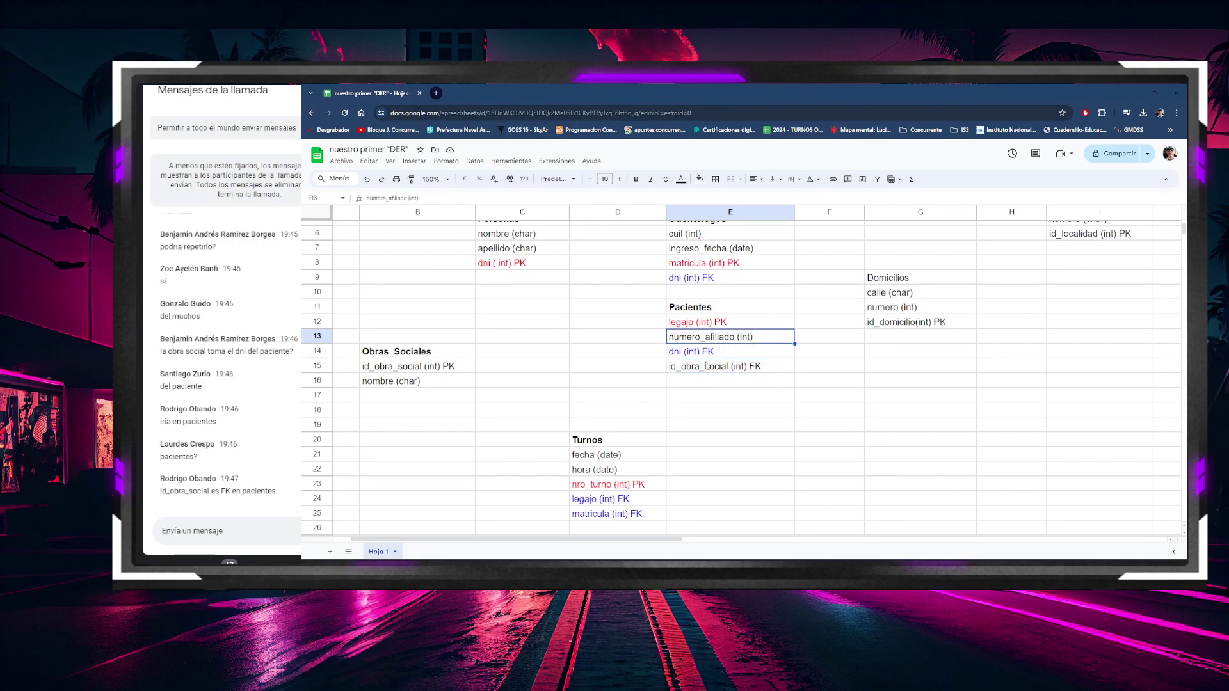
{"action": "left_click", "coordinate": [707, 367]}
{"action": "left_click", "coordinate": [681, 180]}
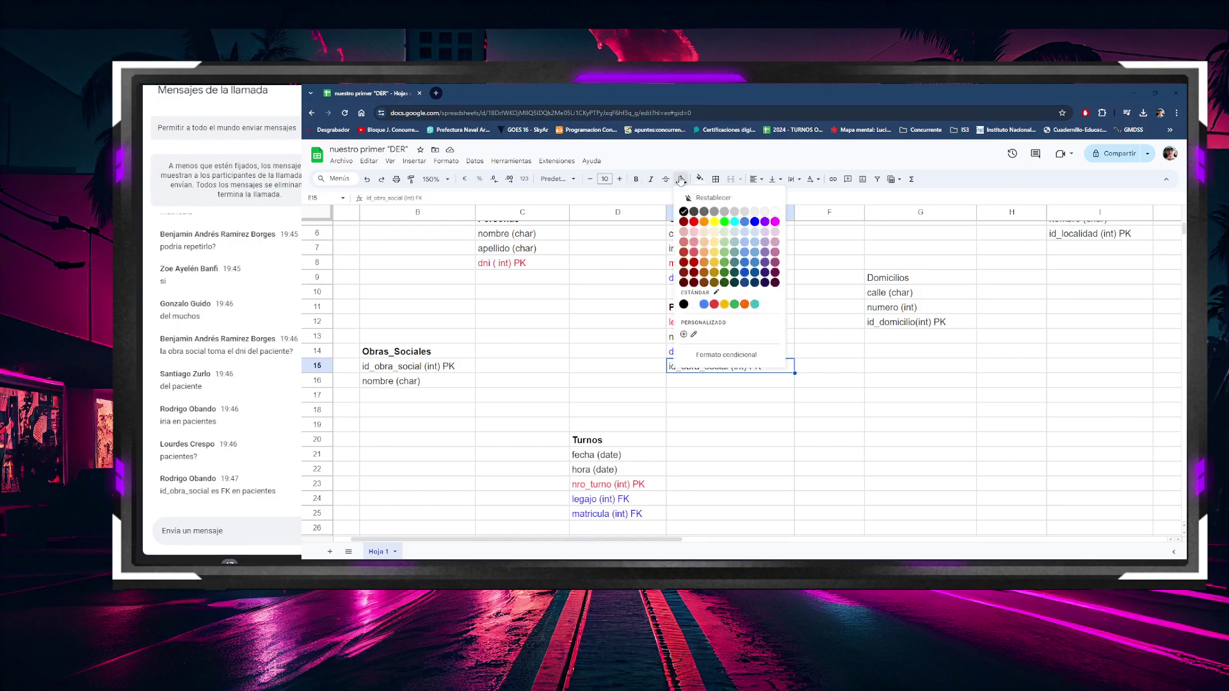
{"action": "left_click", "coordinate": [755, 222]}
{"action": "left_click", "coordinate": [703, 413]}
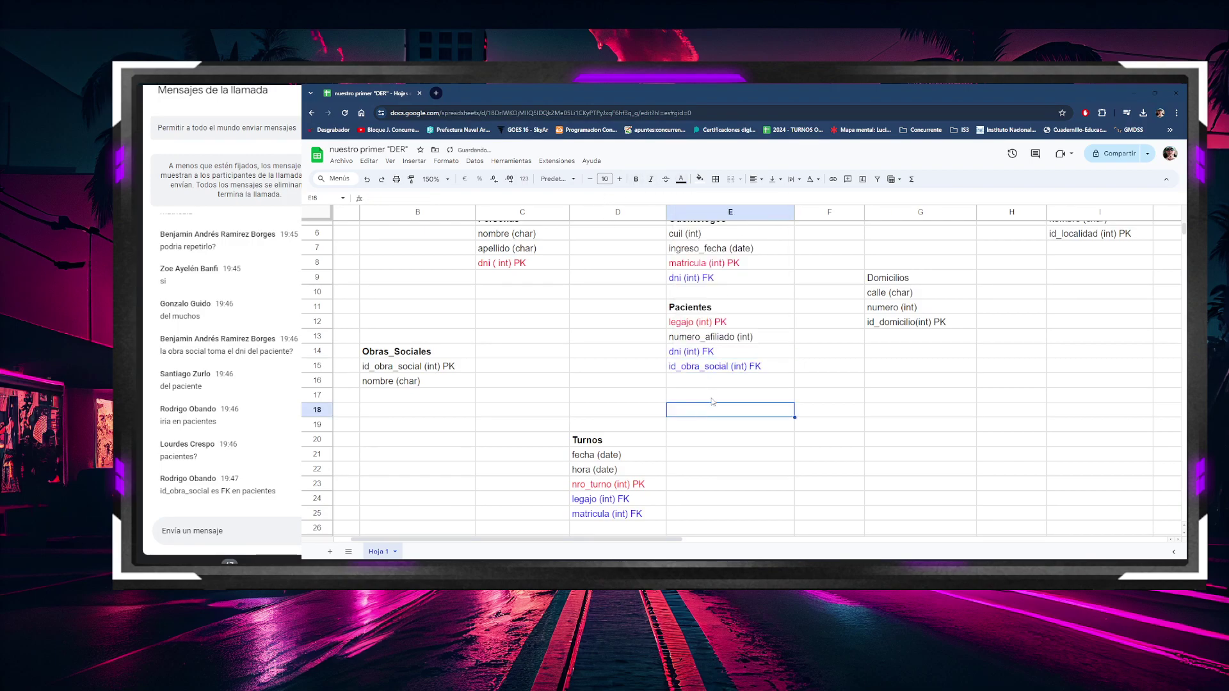
Step: Compare the id_obra_social primary key of Obras_Sociales with the matching foreign key in the Pacientes table
{"action": "left_click", "coordinate": [703, 339]}
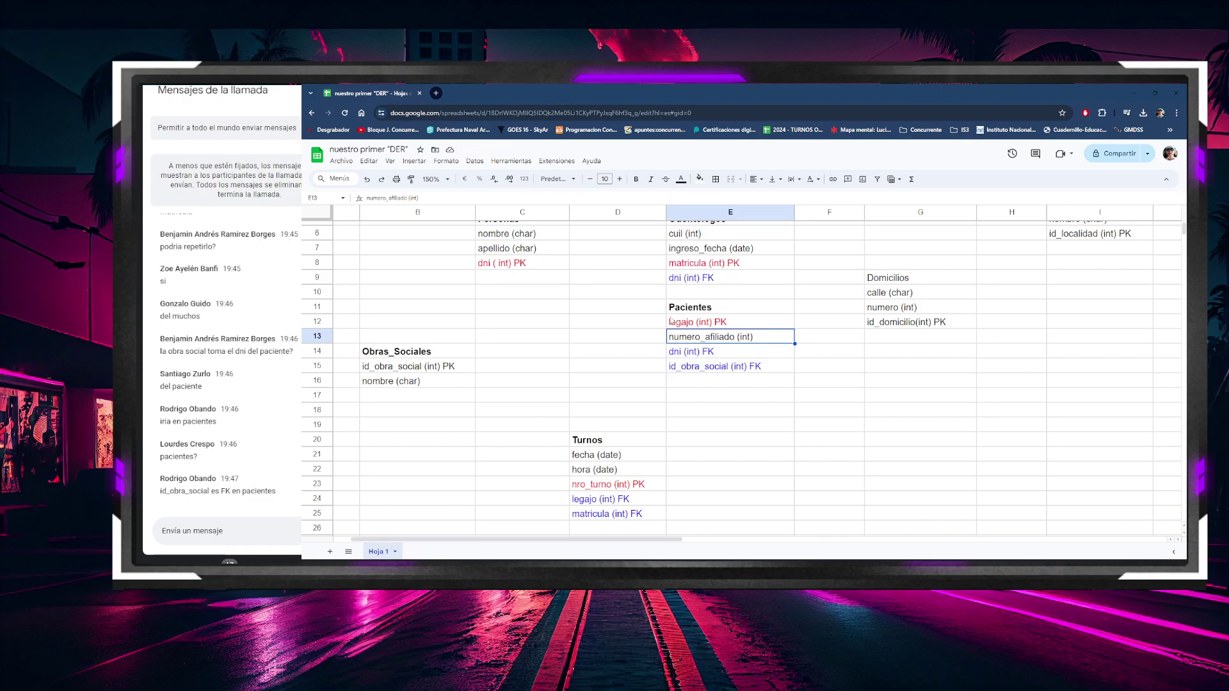
{"action": "left_click", "coordinate": [404, 372]}
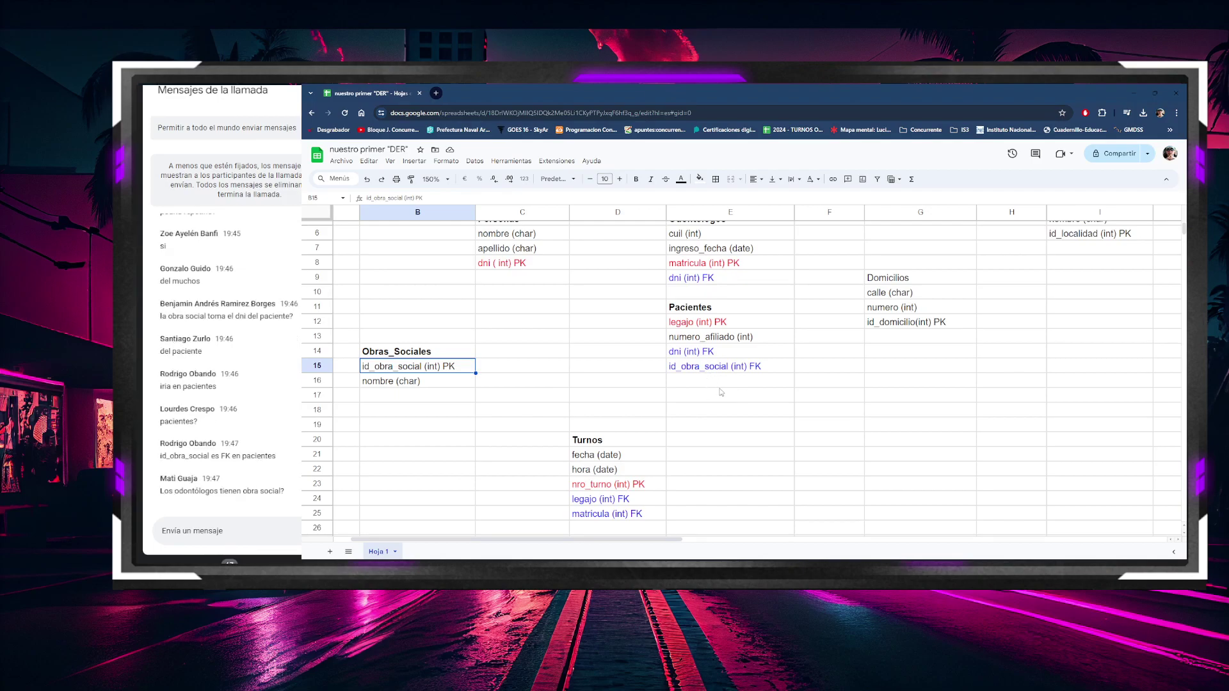
{"action": "left_click", "coordinate": [708, 397]}
{"action": "left_click", "coordinate": [696, 368]}
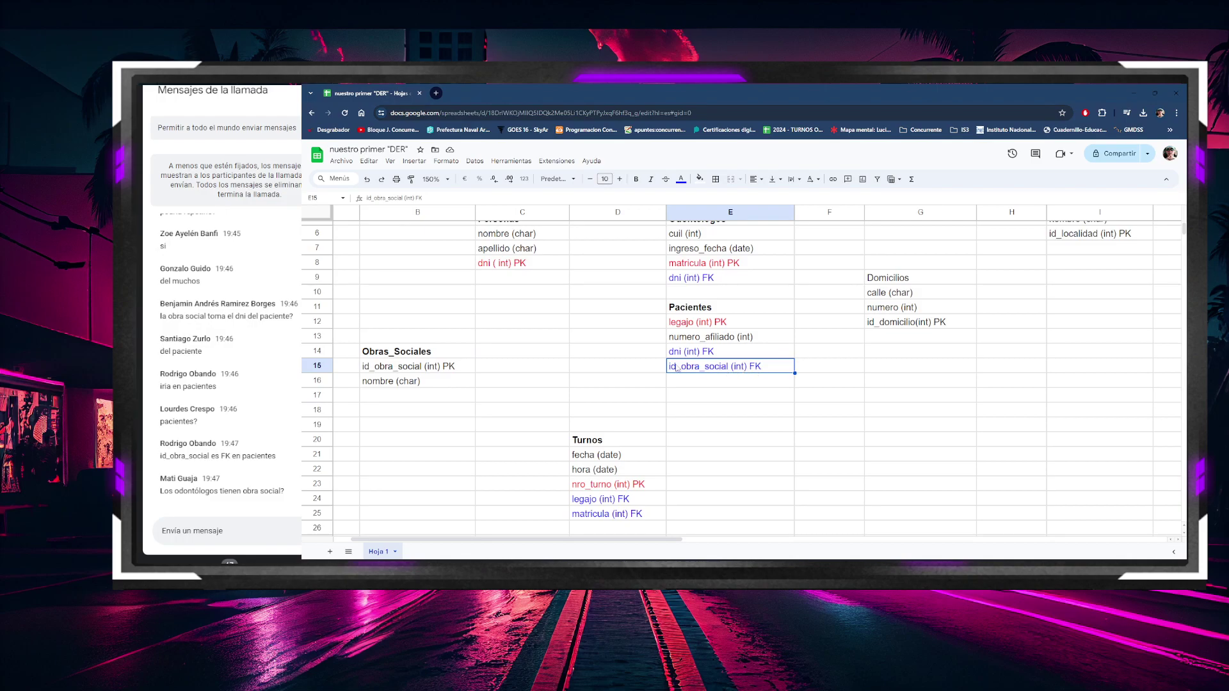
{"action": "left_click", "coordinate": [395, 365]}
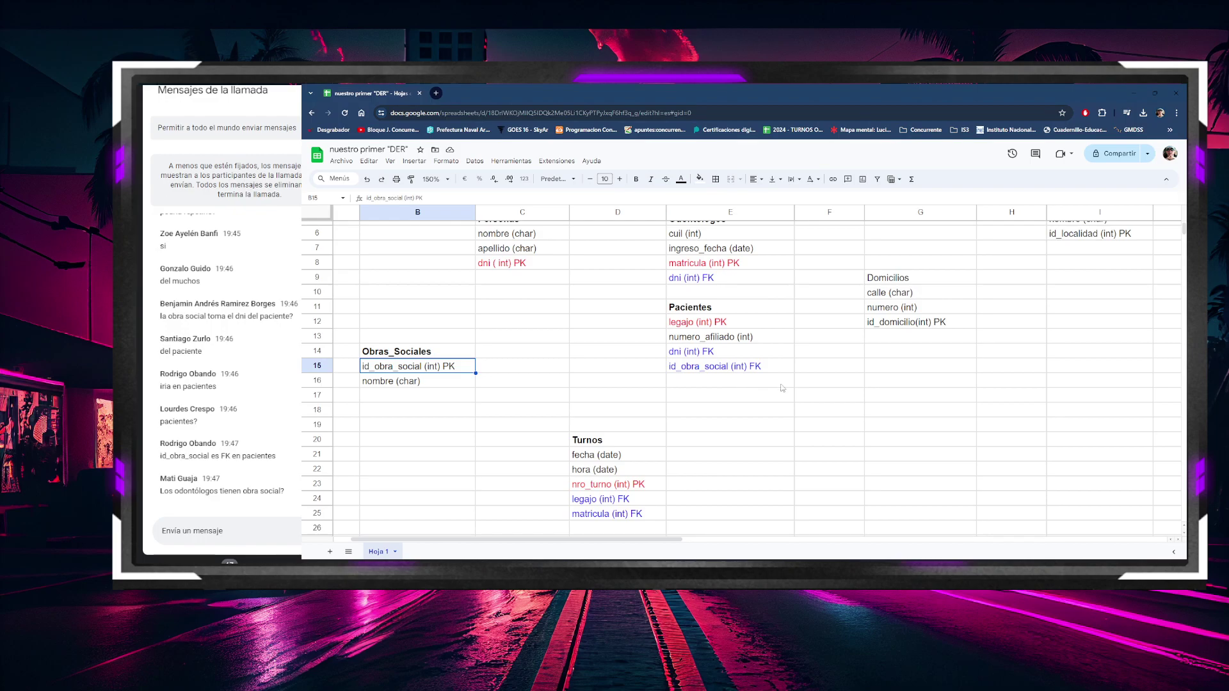
{"action": "left_click", "coordinate": [693, 370]}
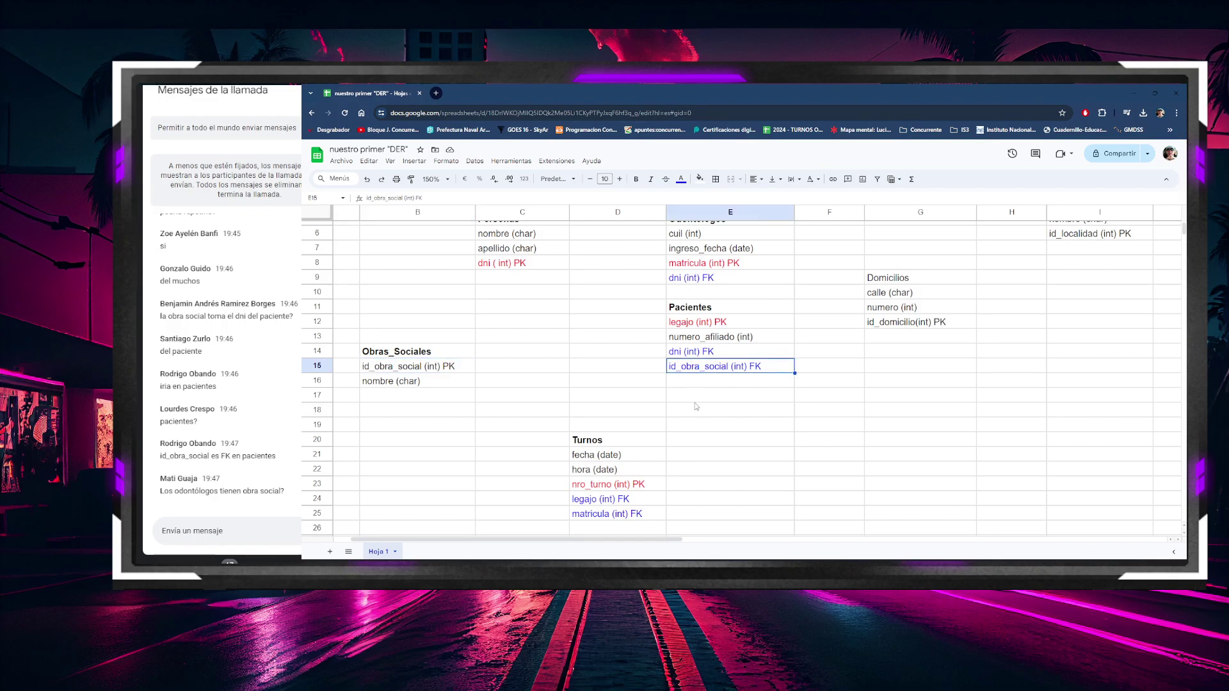
{"action": "left_click", "coordinate": [696, 398]}
{"action": "left_click", "coordinate": [711, 370]}
{"action": "left_click_drag", "start_coordinate": [388, 354], "coordinate": [419, 388]}
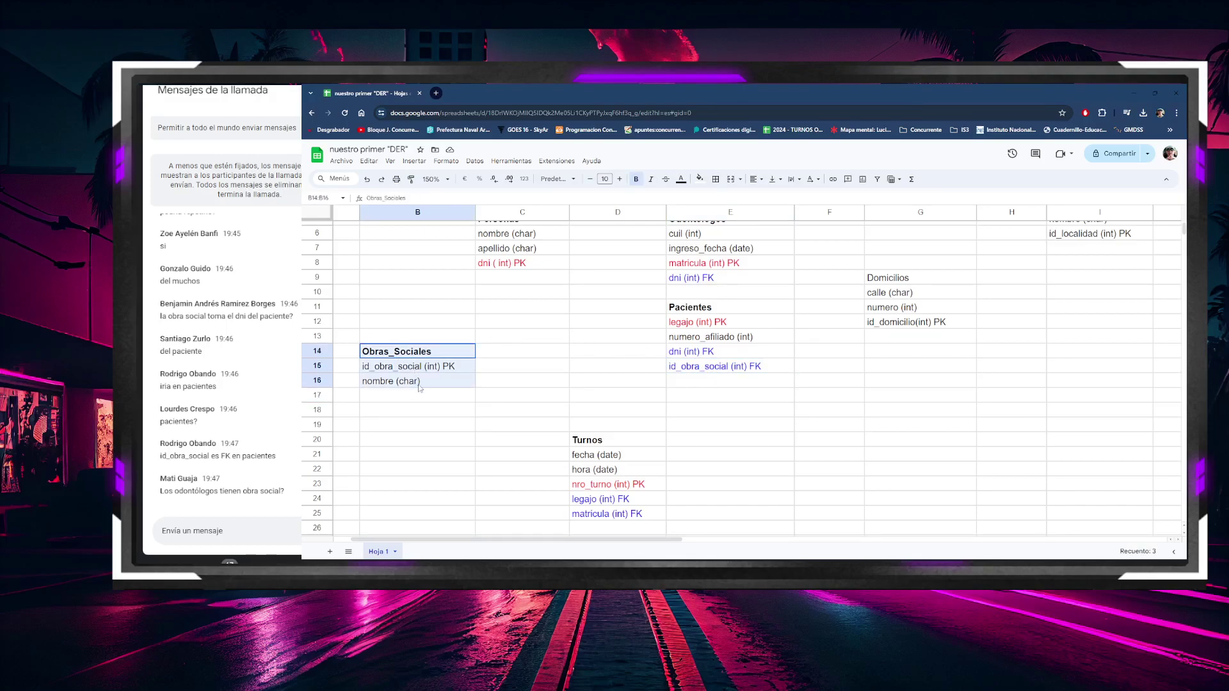
{"action": "left_click", "coordinate": [737, 407]}
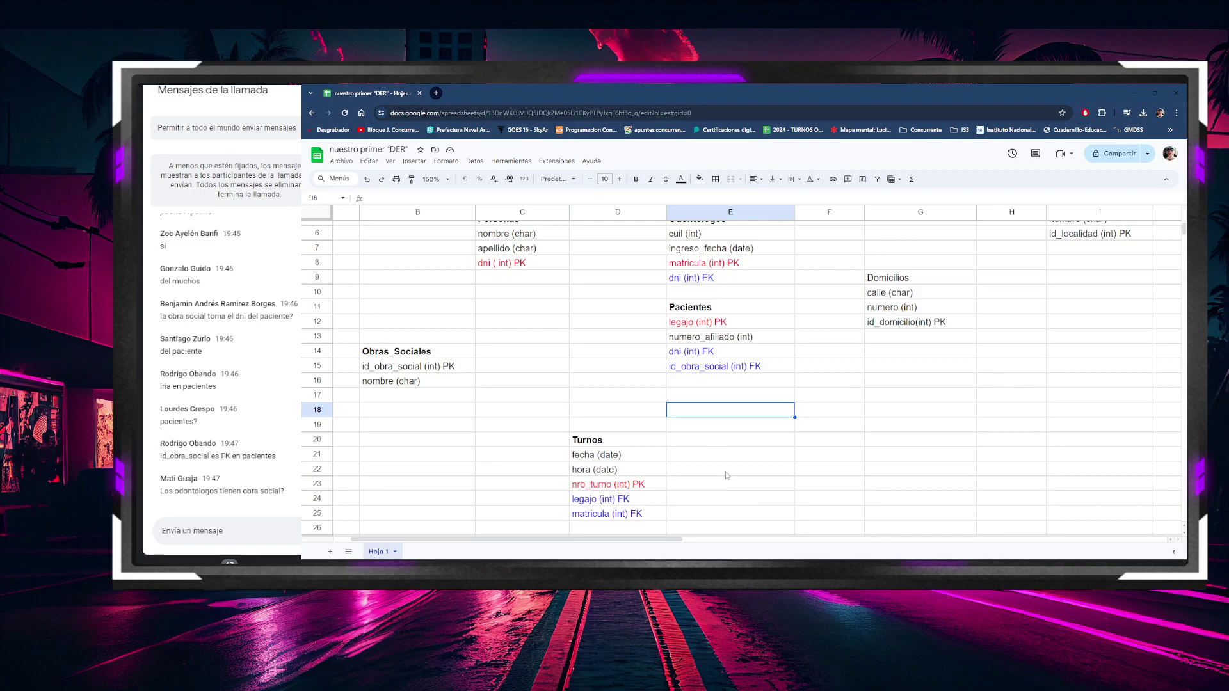
{"action": "scroll", "coordinate": [727, 476], "scroll_direction": "up", "scroll_amount": 3}
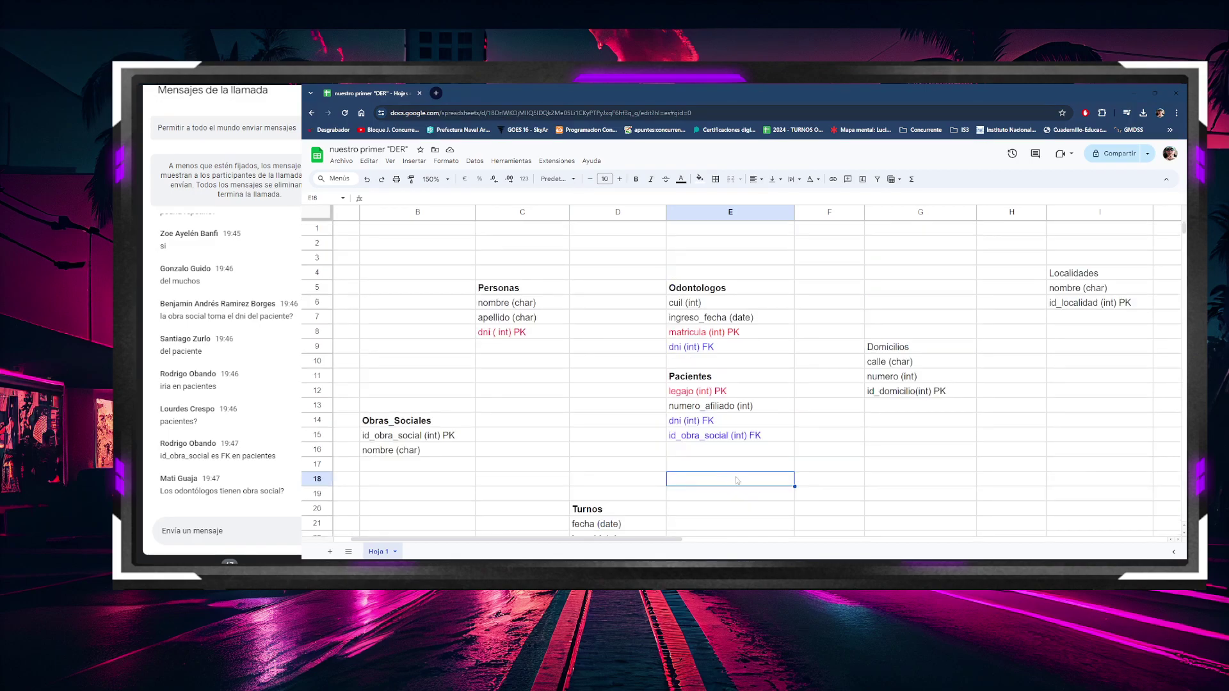
{"action": "left_click", "coordinate": [711, 440]}
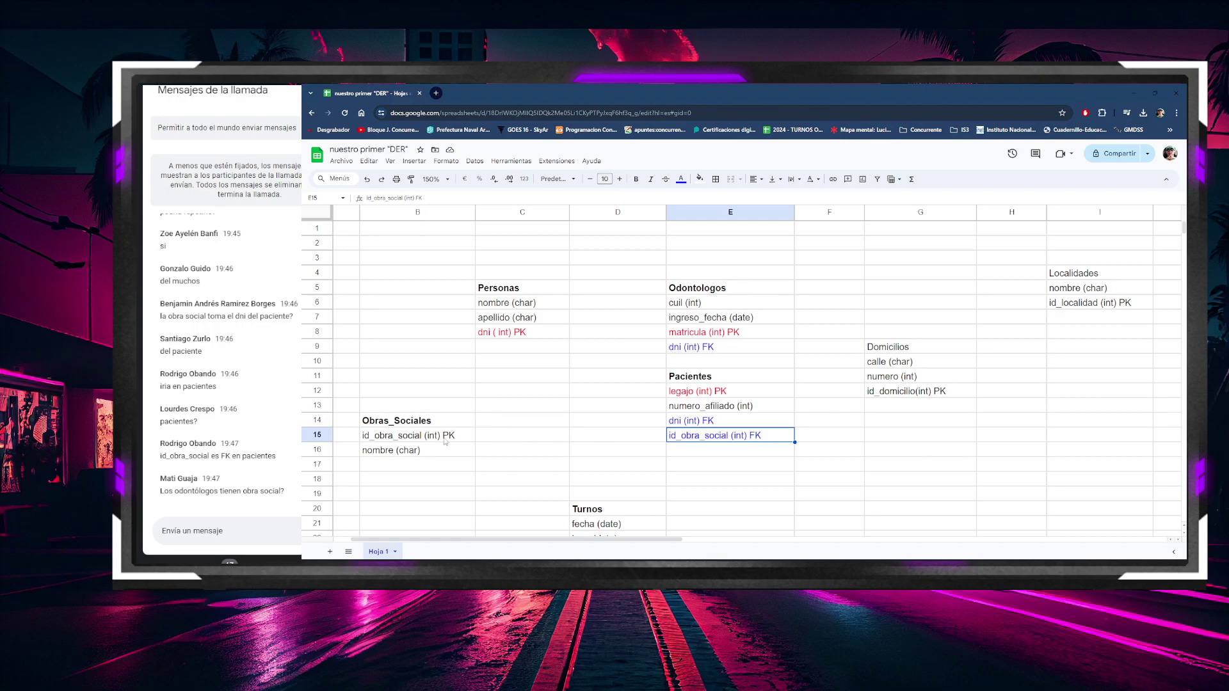
Step: Apply all borders to the Personas table and the Obras_Sociales table
{"action": "left_click_drag", "start_coordinate": [506, 290], "coordinate": [515, 333]}
{"action": "left_click", "coordinate": [716, 181]}
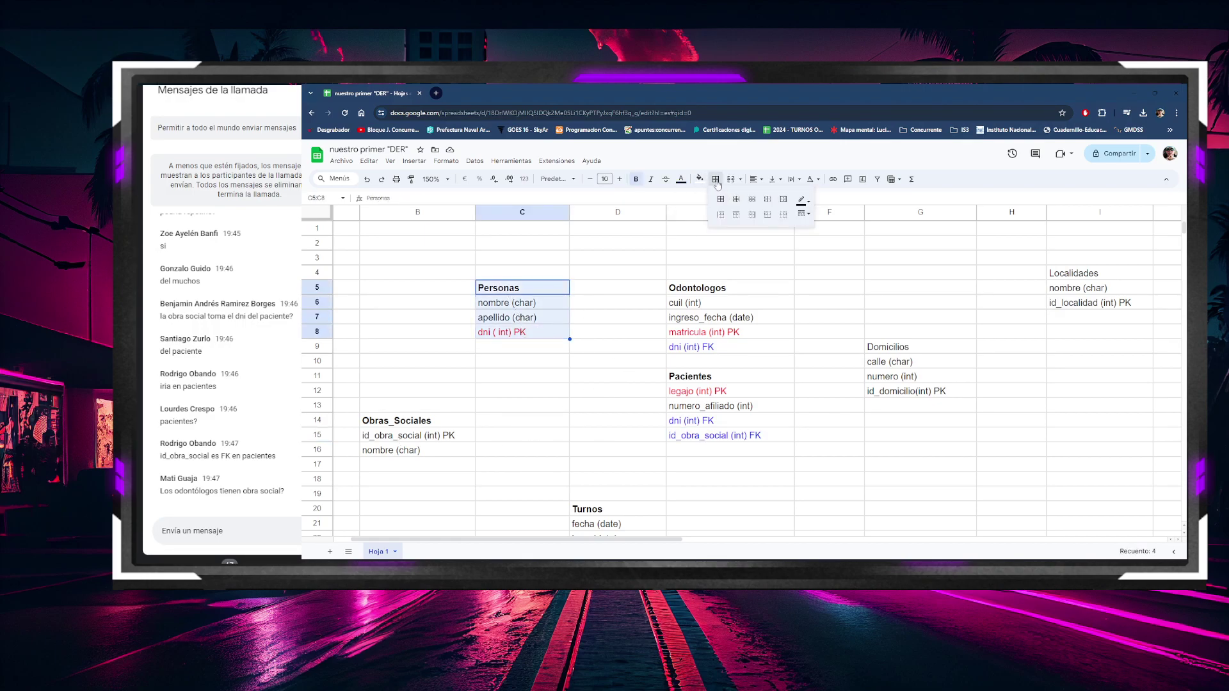
{"action": "left_click", "coordinate": [722, 201]}
{"action": "left_click_drag", "start_coordinate": [384, 421], "coordinate": [392, 451]}
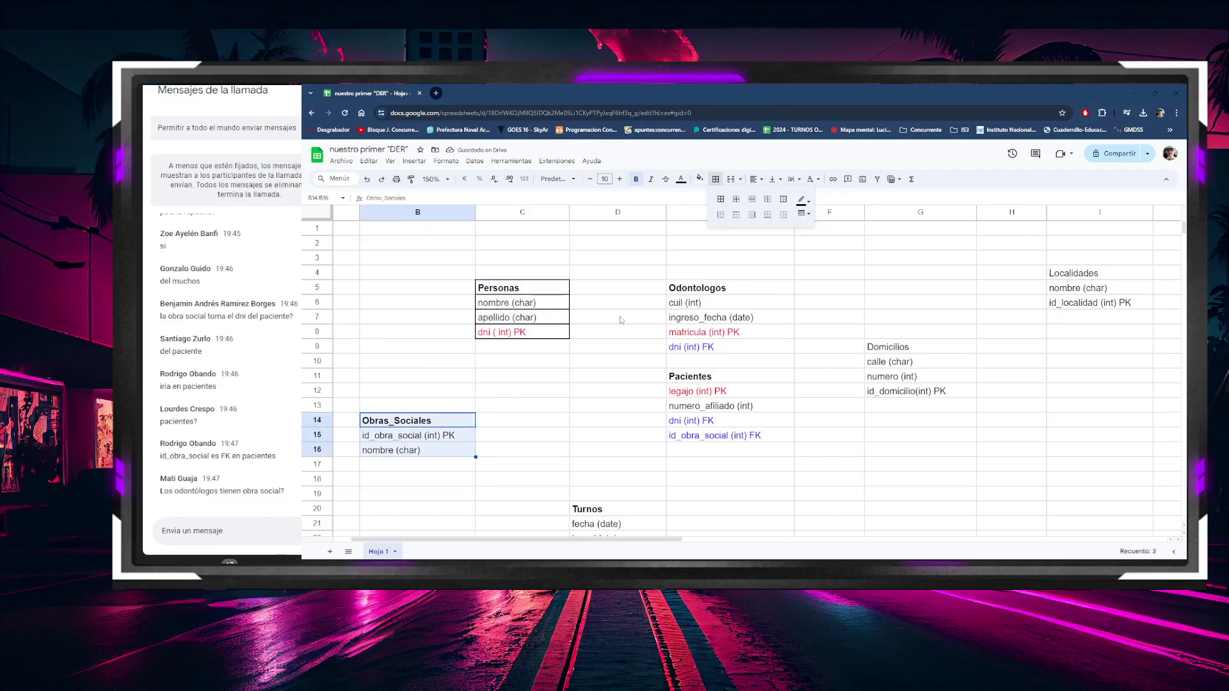
{"action": "left_click", "coordinate": [720, 200]}
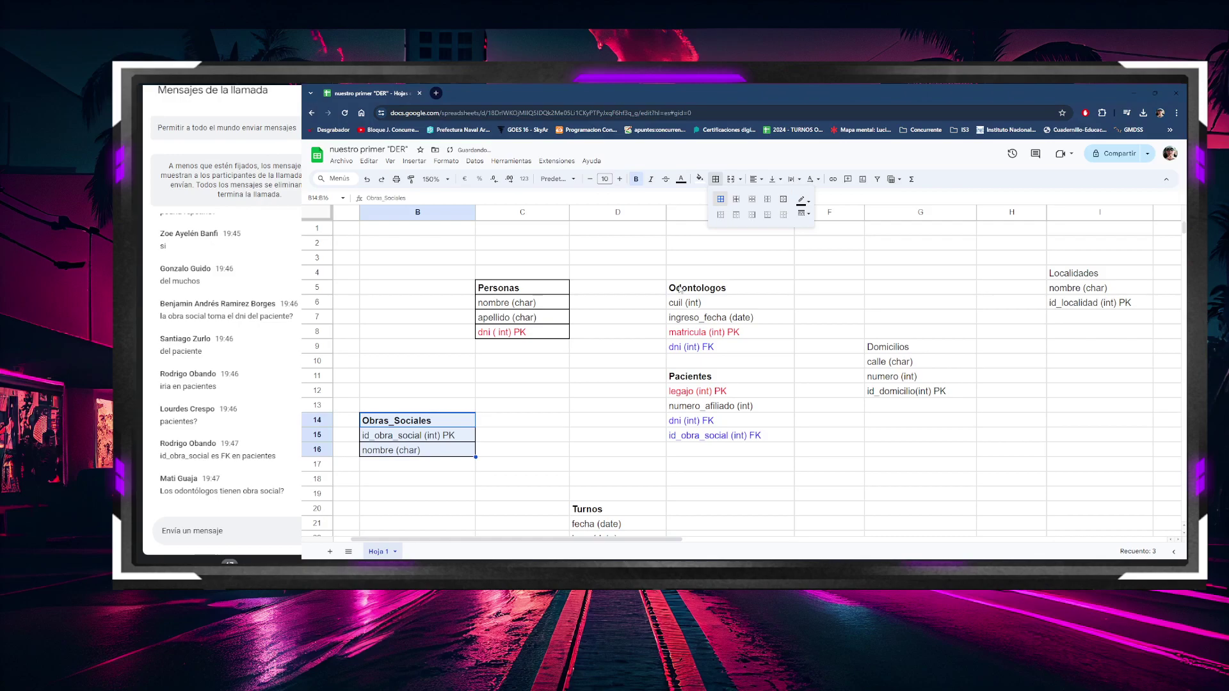
Step: Apply all borders to the cells of the Odontologos table and the Pacientes table
{"action": "left_click_drag", "start_coordinate": [680, 290], "coordinate": [716, 347]}
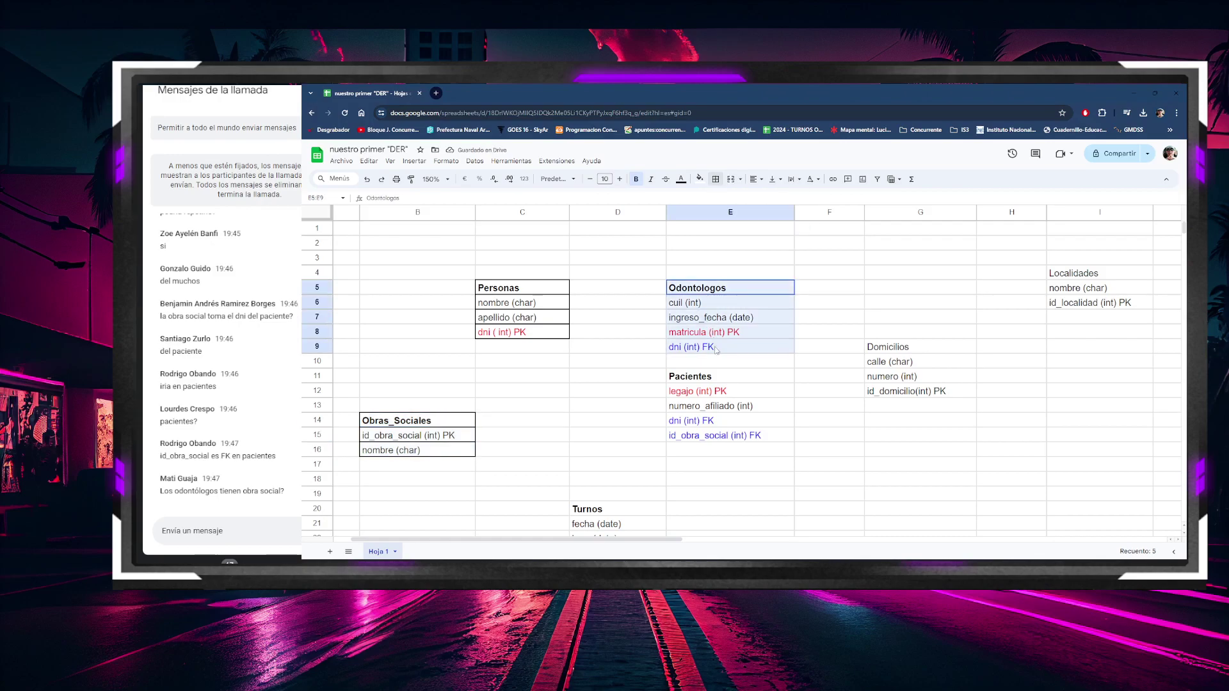
{"action": "left_click", "coordinate": [715, 180]}
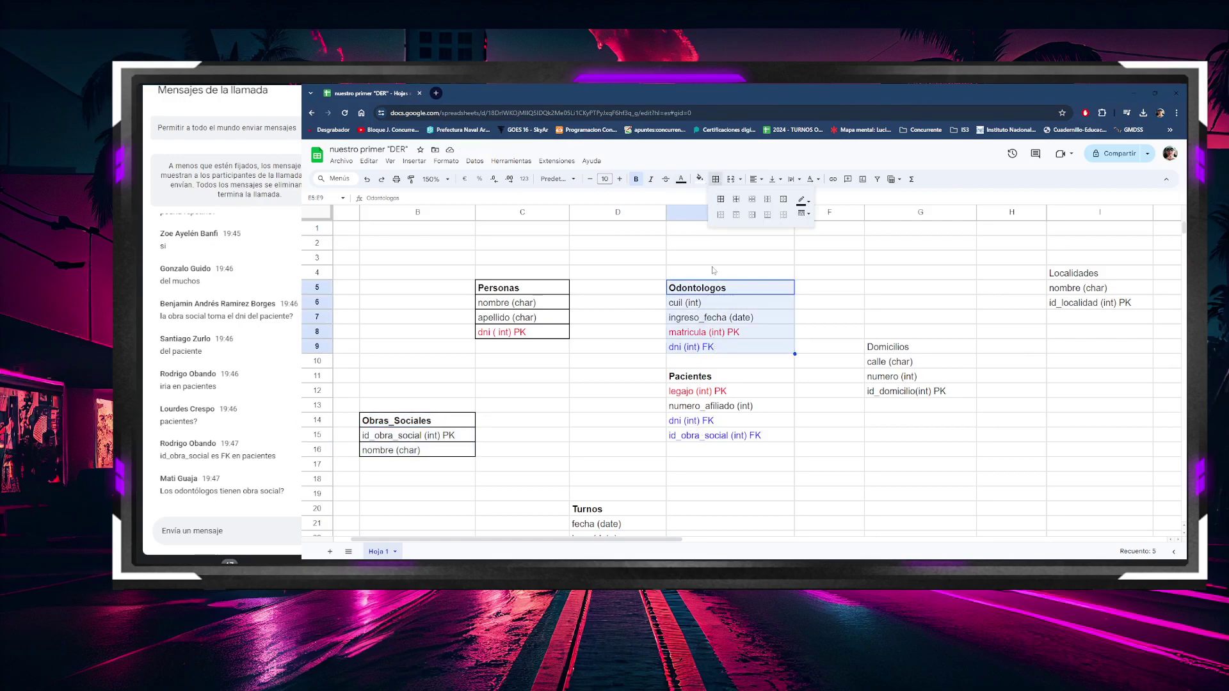
{"action": "left_click", "coordinate": [721, 199]}
{"action": "left_click_drag", "start_coordinate": [690, 378], "coordinate": [740, 436]}
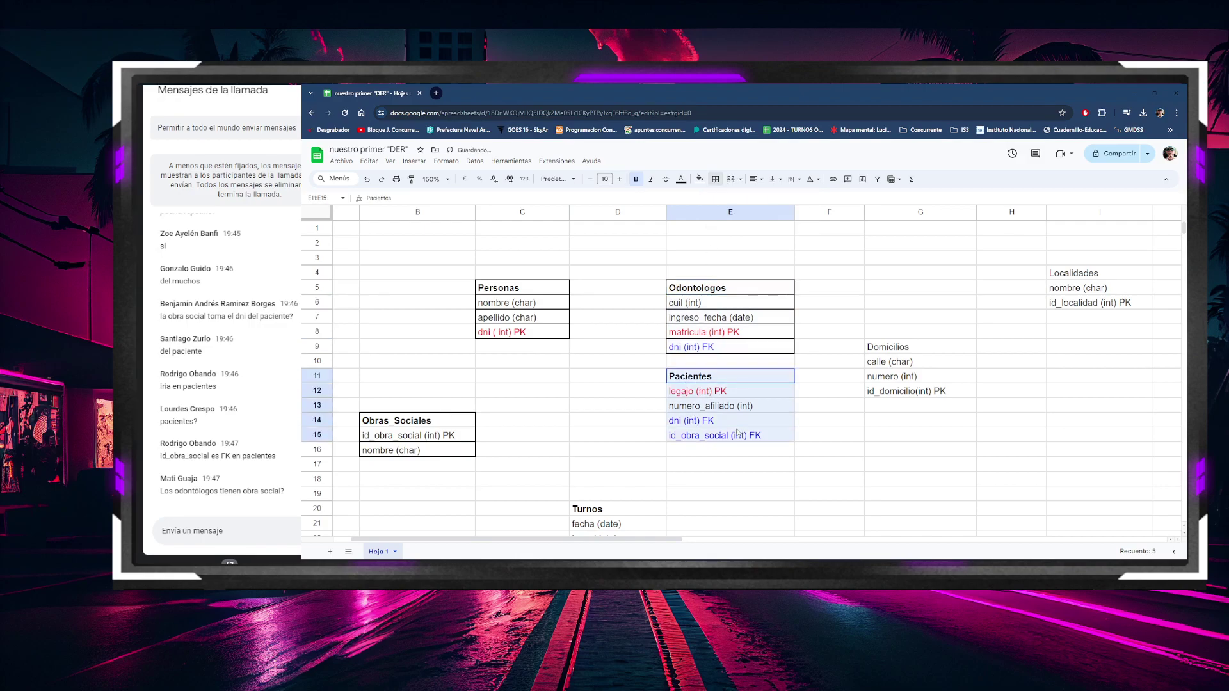
{"action": "left_click", "coordinate": [715, 179]}
{"action": "scroll", "coordinate": [734, 223], "scroll_direction": "down", "scroll_amount": 3}
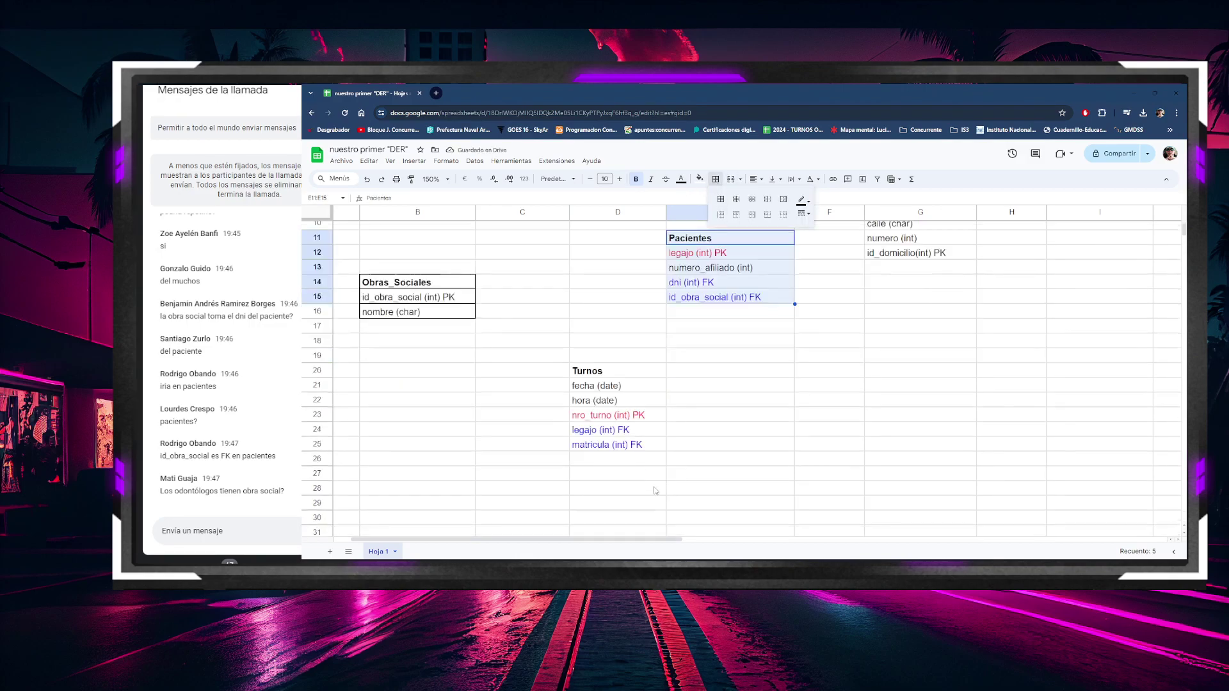
{"action": "left_click", "coordinate": [721, 199]}
Step: Apply all borders to the Turnos table, from its heading down to the matricula foreign key
{"action": "left_click_drag", "start_coordinate": [595, 371], "coordinate": [618, 454]}
{"action": "left_click", "coordinate": [716, 179]}
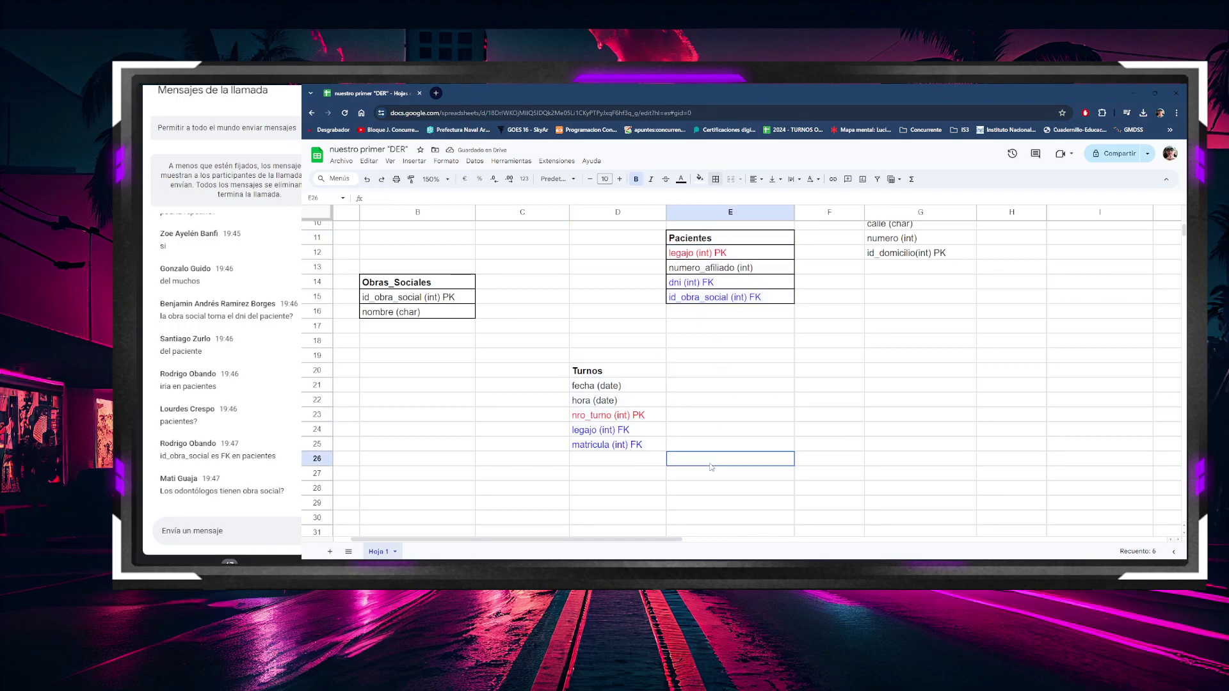
{"action": "left_click_drag", "start_coordinate": [588, 373], "coordinate": [634, 446]}
{"action": "left_click", "coordinate": [716, 179]}
{"action": "scroll", "coordinate": [727, 211], "scroll_direction": "up", "scroll_amount": 3}
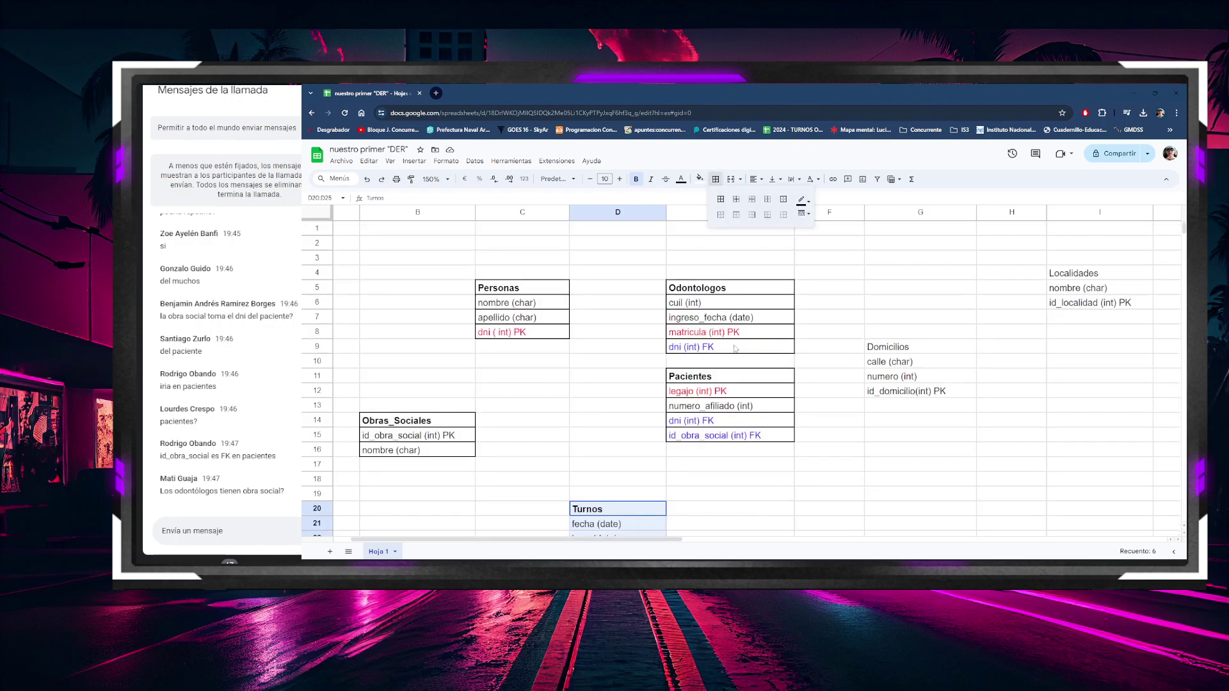
{"action": "left_click", "coordinate": [722, 201]}
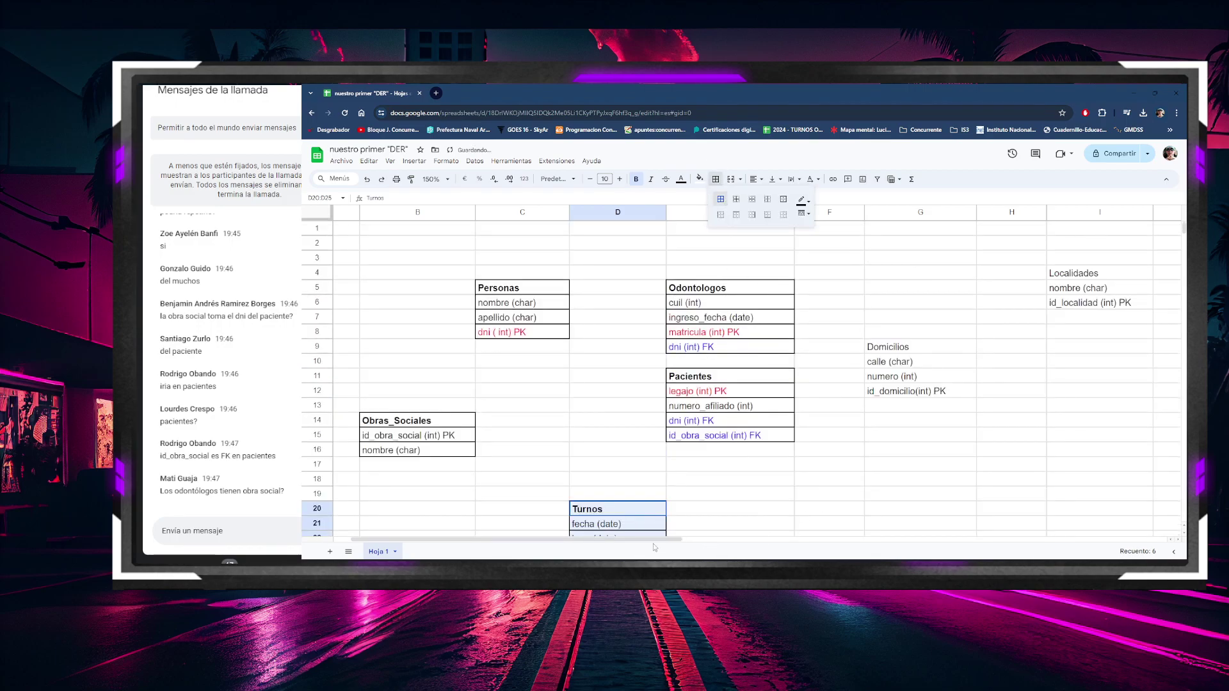
Step: Check the relationships of Domicilios, Localidades and Provincias in the Miro diagram, and return to the spreadsheet
{"action": "left_click_drag", "start_coordinate": [653, 541], "coordinate": [786, 517]}
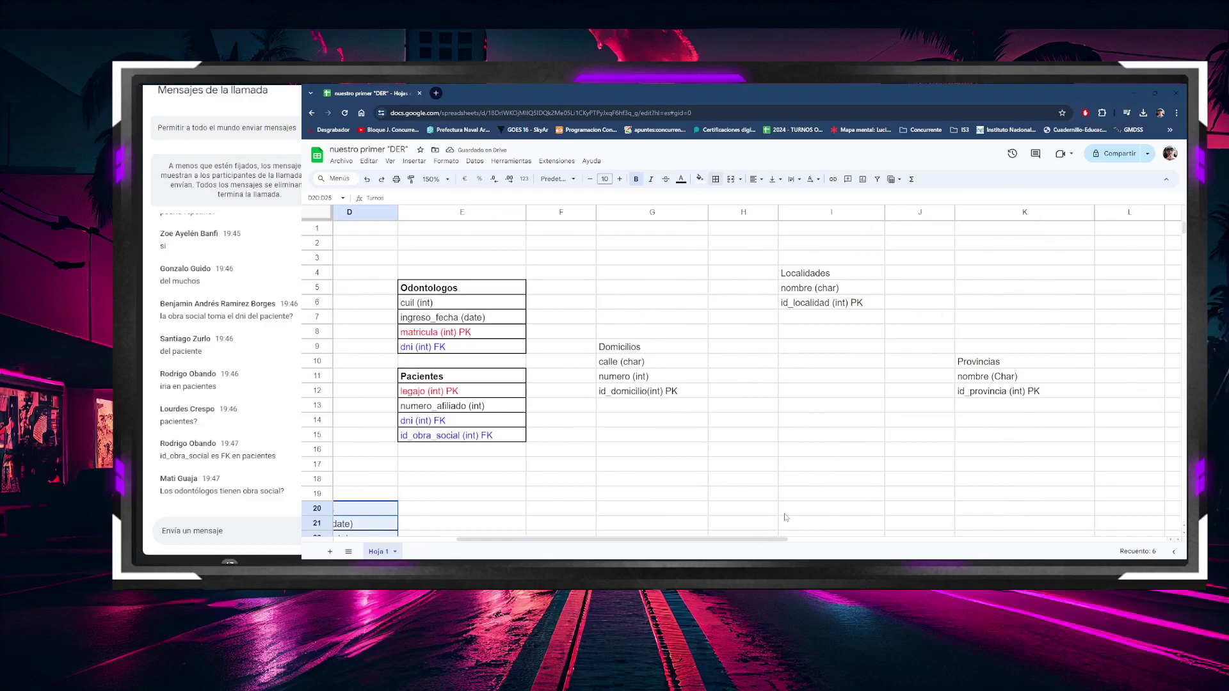
{"action": "key", "text": "alt+Tab"}
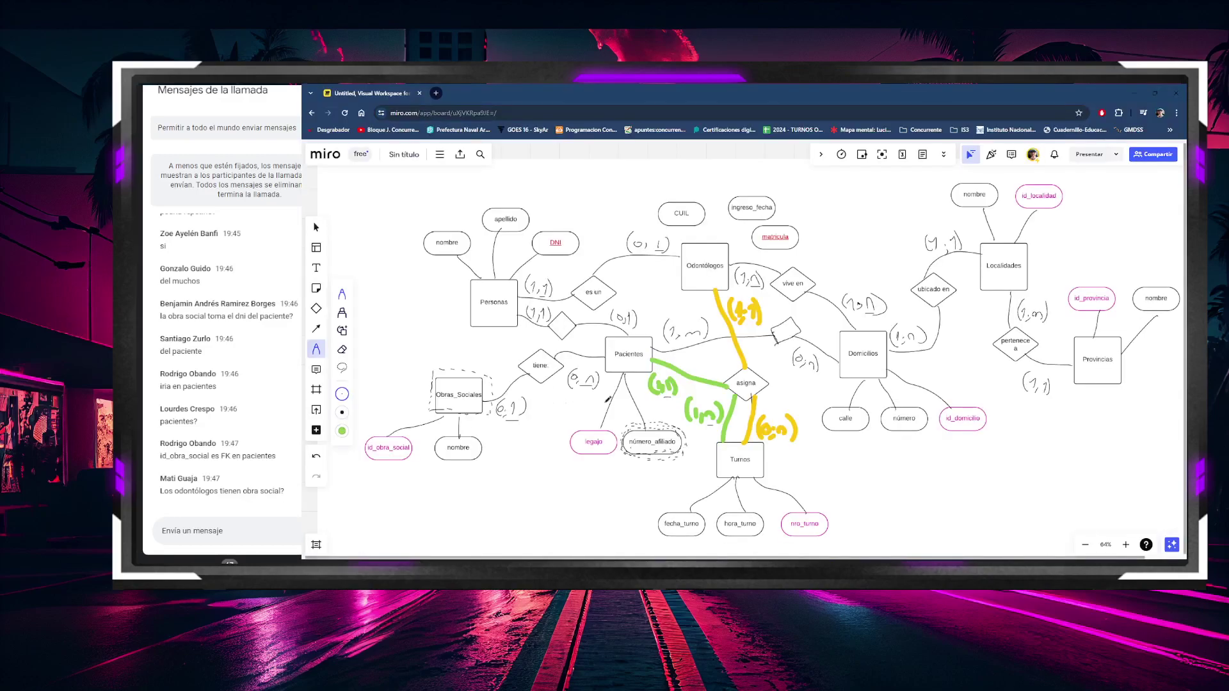
{"action": "scroll", "coordinate": [935, 525], "scroll_direction": "right", "scroll_amount": 2}
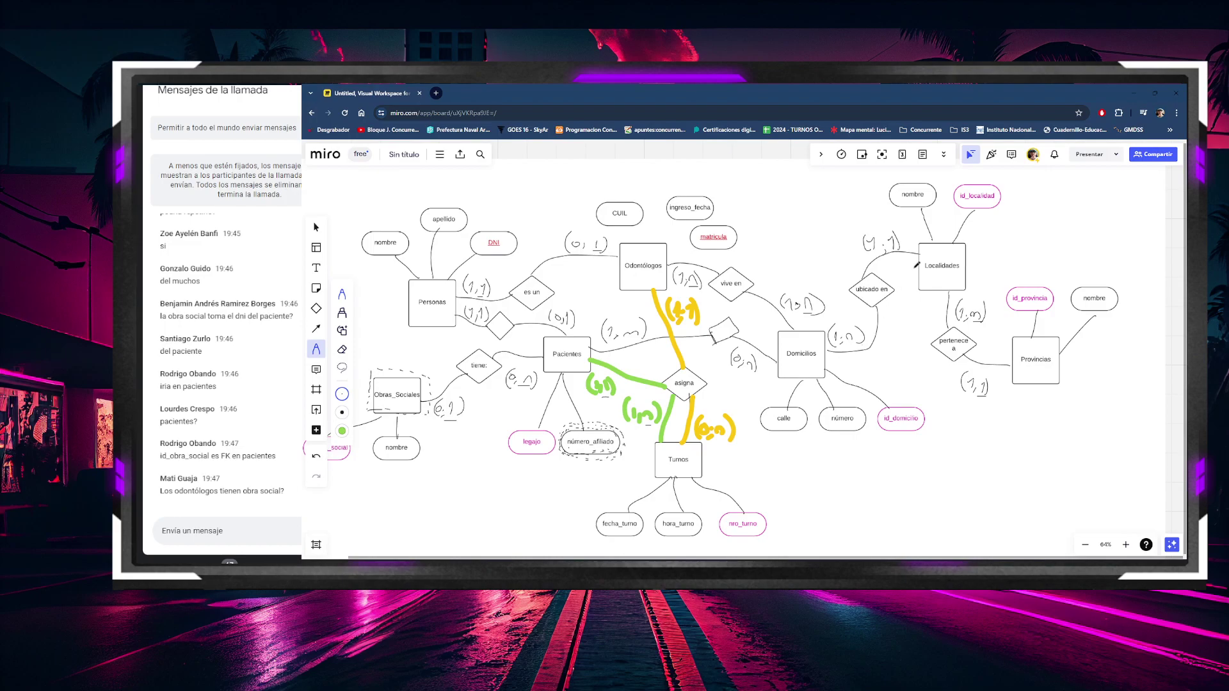
{"action": "left_click_drag", "start_coordinate": [891, 261], "coordinate": [905, 261]}
{"action": "left_click_drag", "start_coordinate": [861, 359], "coordinate": [883, 358]}
{"action": "left_click", "coordinate": [1134, 90]}
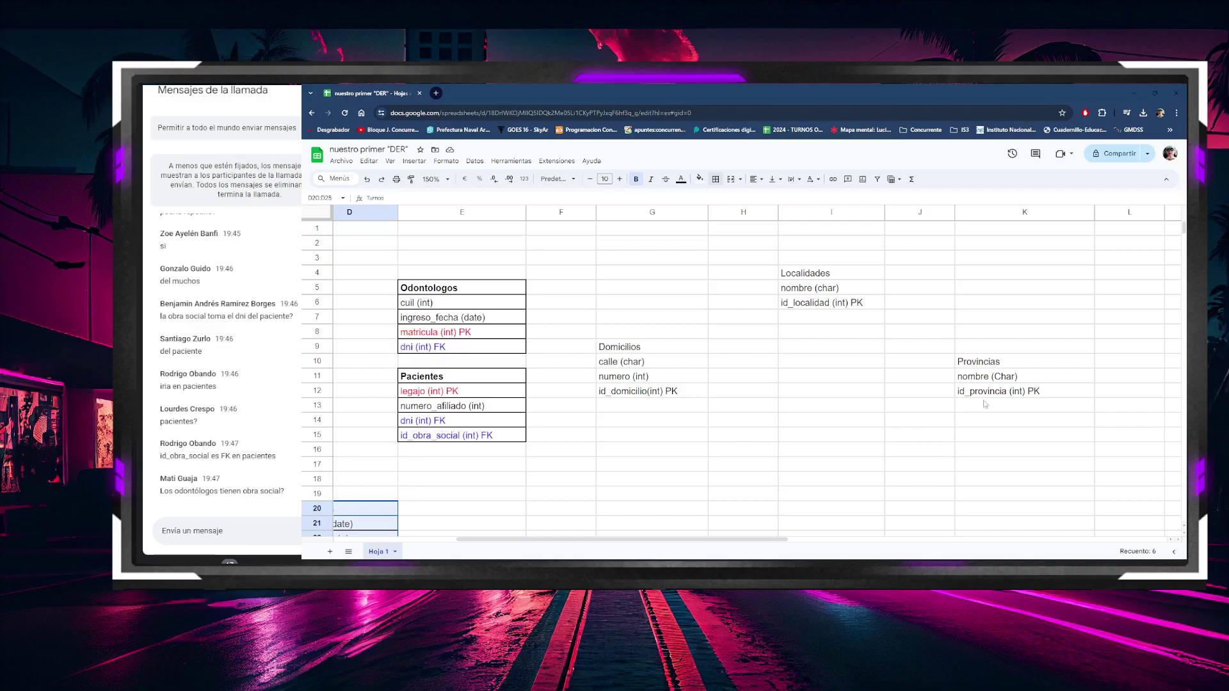
{"action": "left_click_drag", "start_coordinate": [984, 403], "coordinate": [624, 269]}
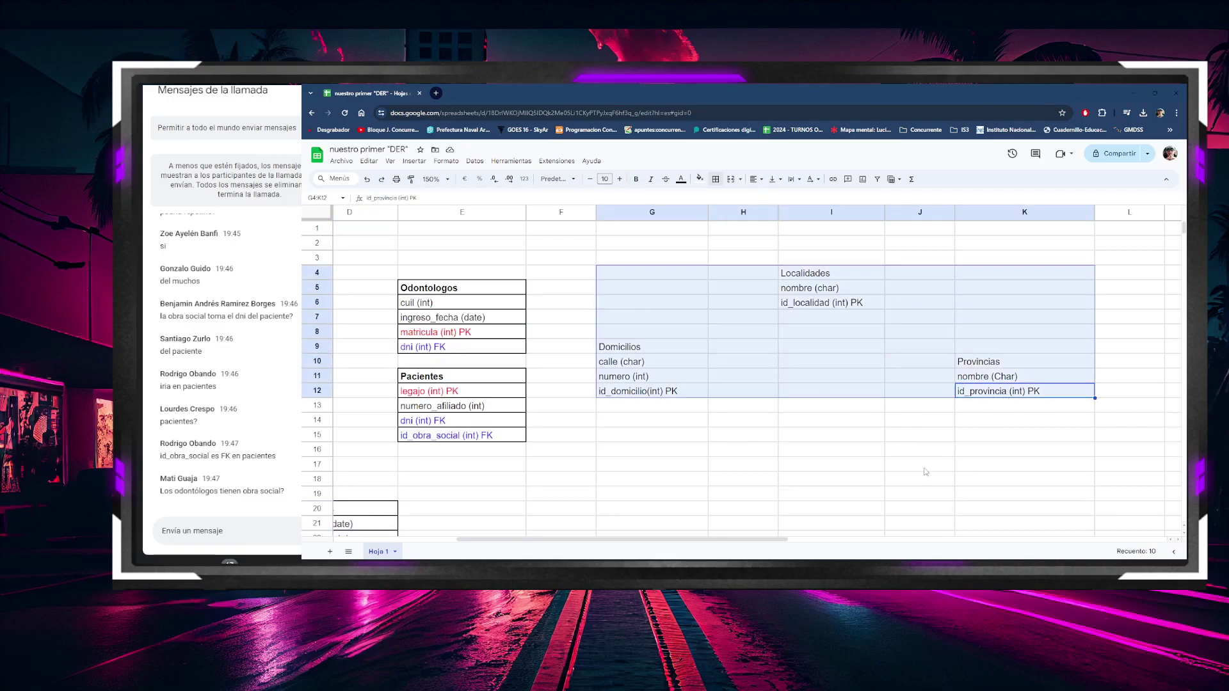
{"action": "left_click", "coordinate": [925, 469]}
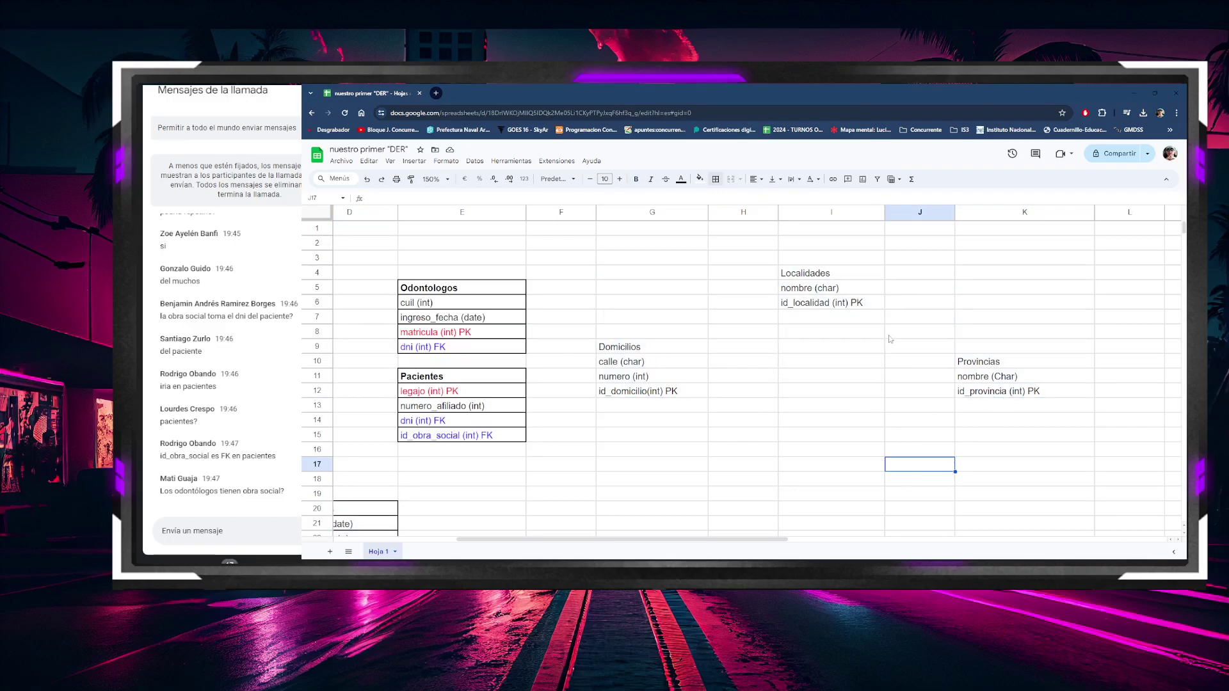
{"action": "left_click", "coordinate": [972, 393]}
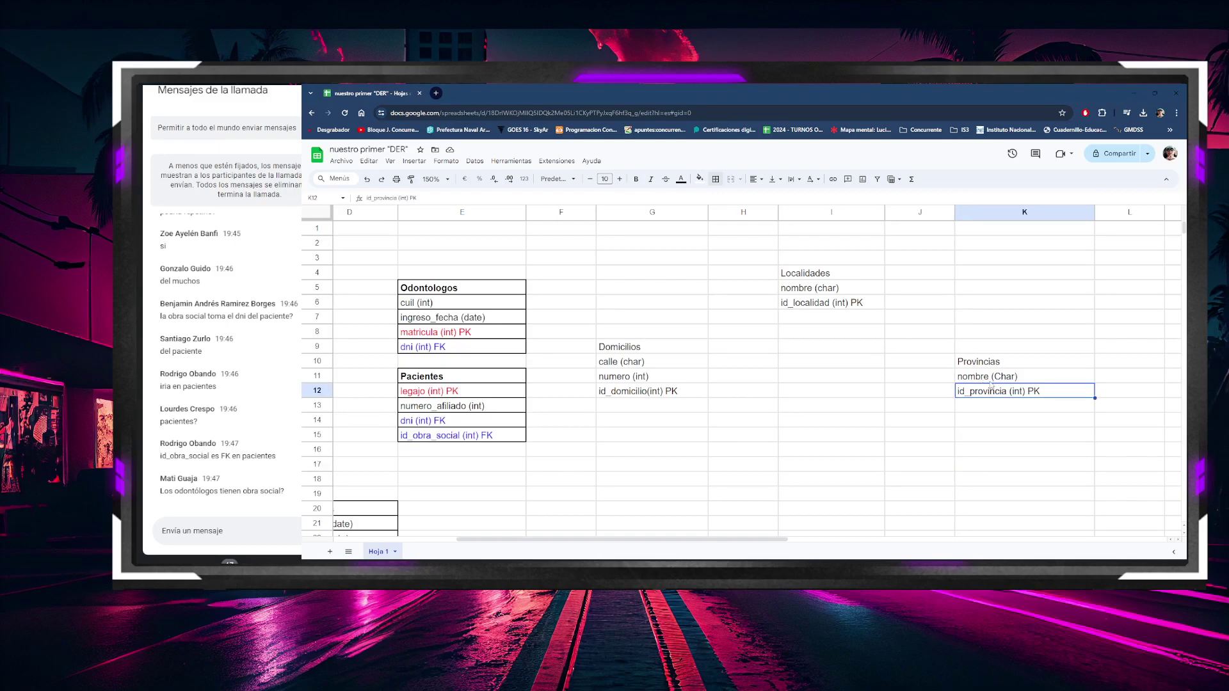
{"action": "left_click", "coordinate": [794, 289]}
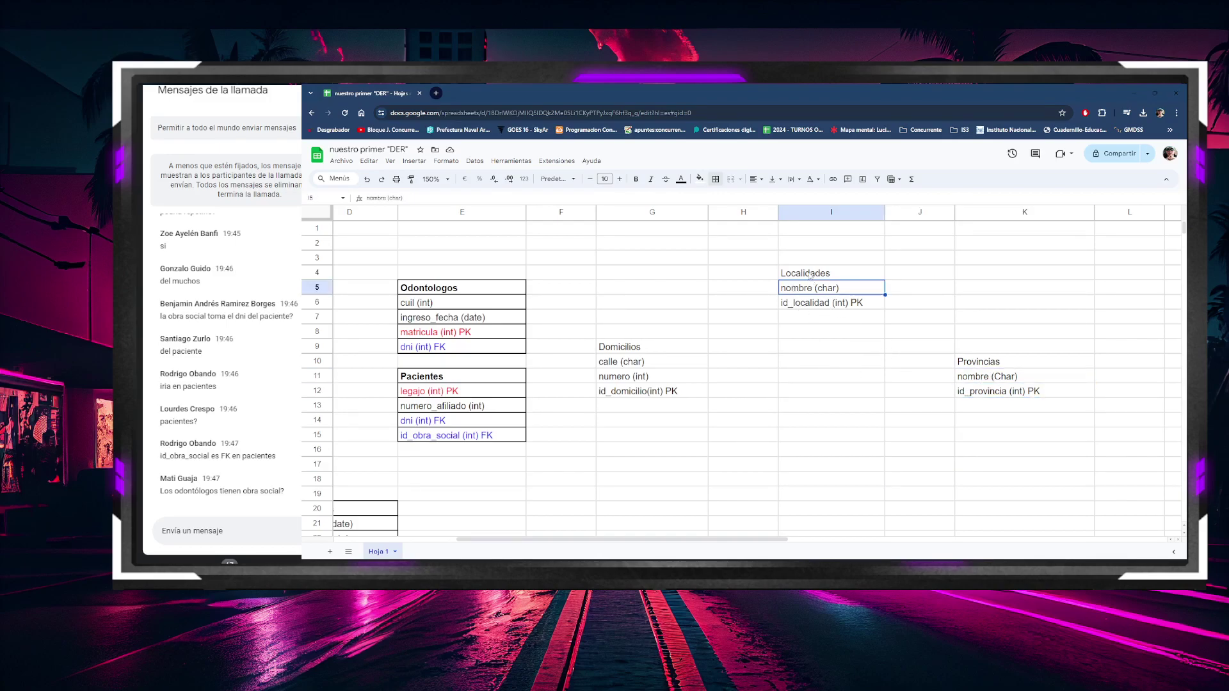
Step: Make the Localidades and Provincias headings bold
{"action": "left_click", "coordinate": [810, 275]}
{"action": "left_click", "coordinate": [978, 364], "text": "ctrl"}
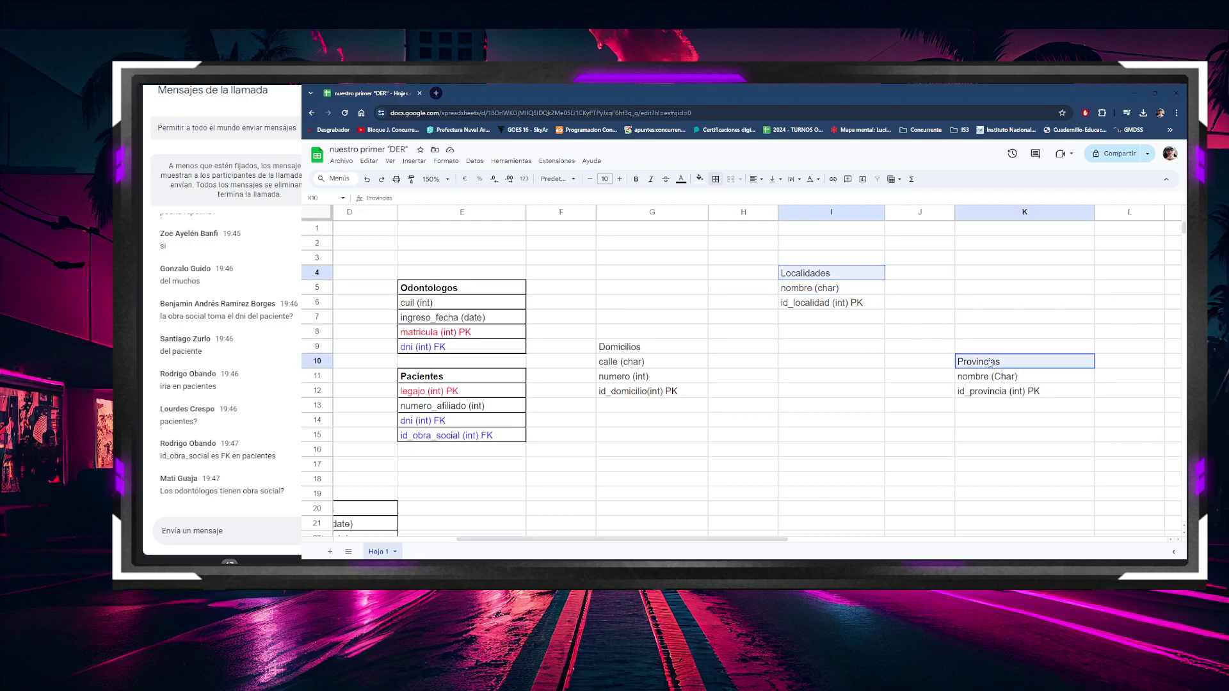
{"action": "left_click", "coordinate": [636, 180]}
Step: Color the id_localidad primary key of Localidades and the id_provincia primary key of Provincias red
{"action": "left_click", "coordinate": [822, 303]}
{"action": "left_click", "coordinate": [1013, 395], "text": "ctrl"}
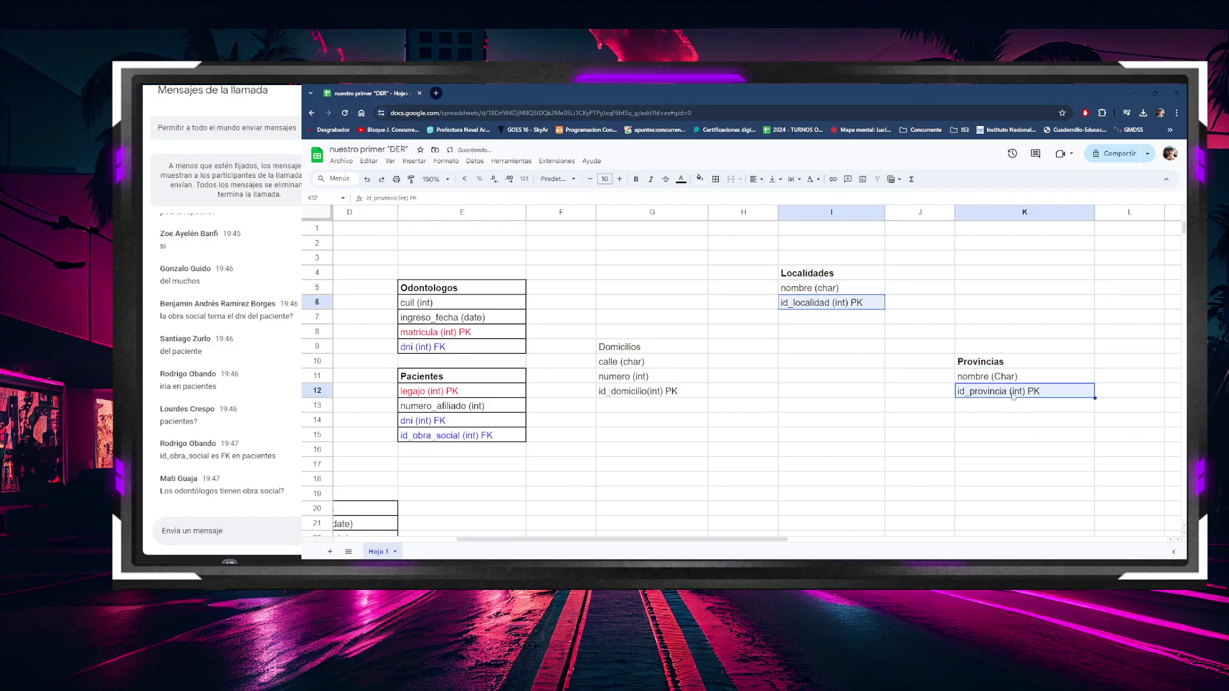
{"action": "left_click", "coordinate": [681, 179]}
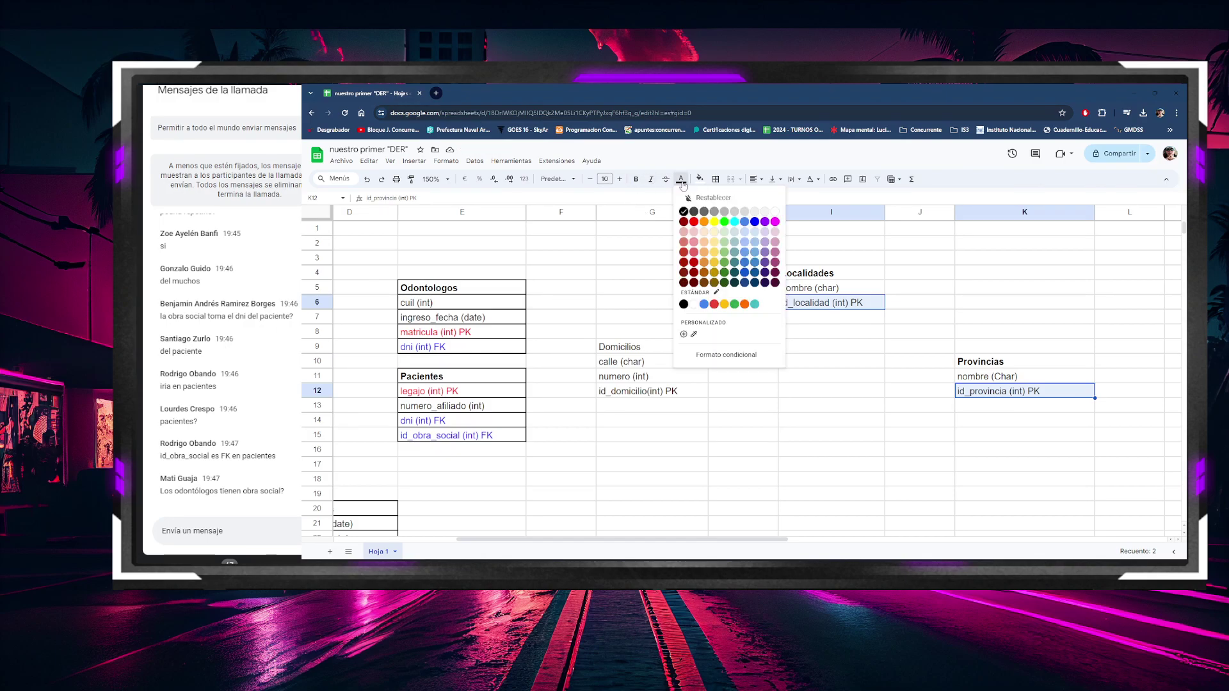
{"action": "left_click", "coordinate": [690, 224]}
{"action": "left_click", "coordinate": [774, 396]}
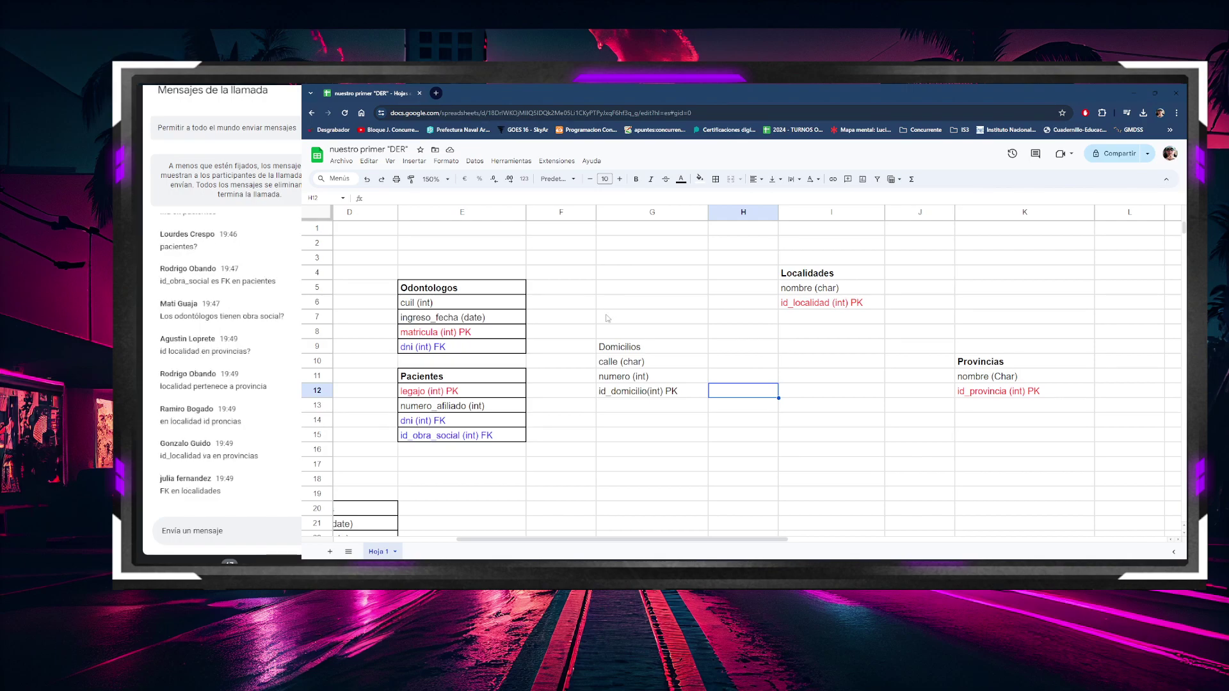
{"action": "left_click", "coordinate": [838, 276]}
{"action": "left_click", "coordinate": [963, 363]}
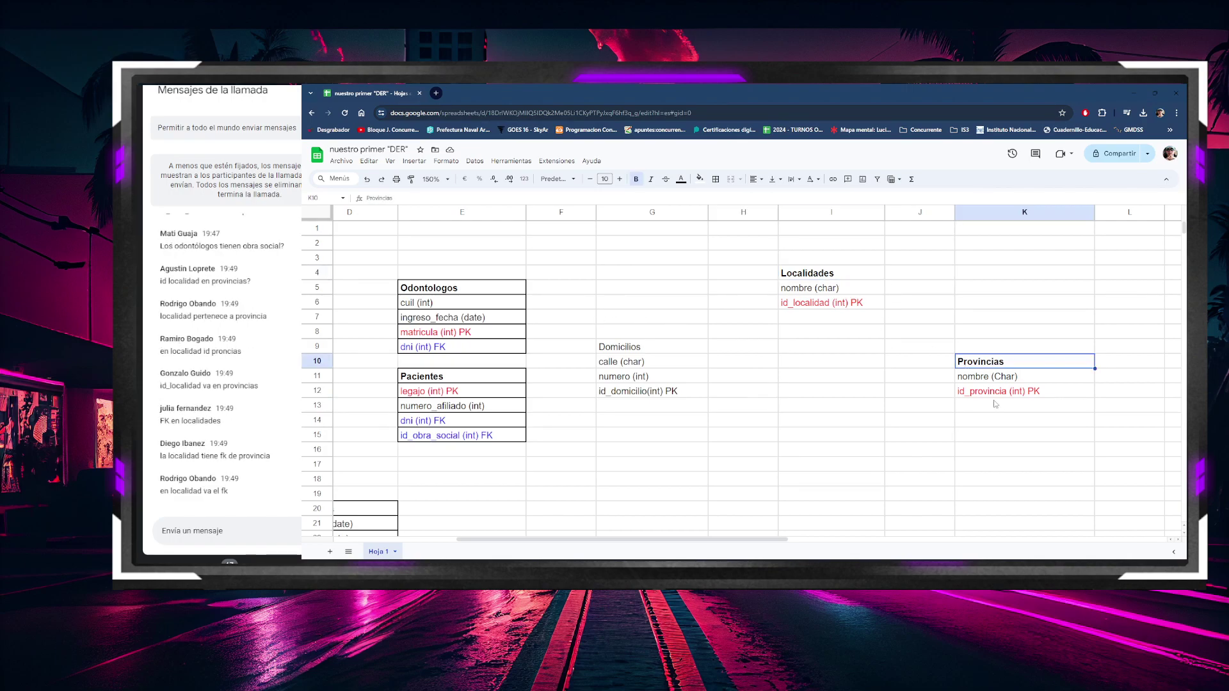
{"action": "left_click", "coordinate": [983, 383]}
{"action": "left_click", "coordinate": [994, 393]}
{"action": "left_click", "coordinate": [849, 305]}
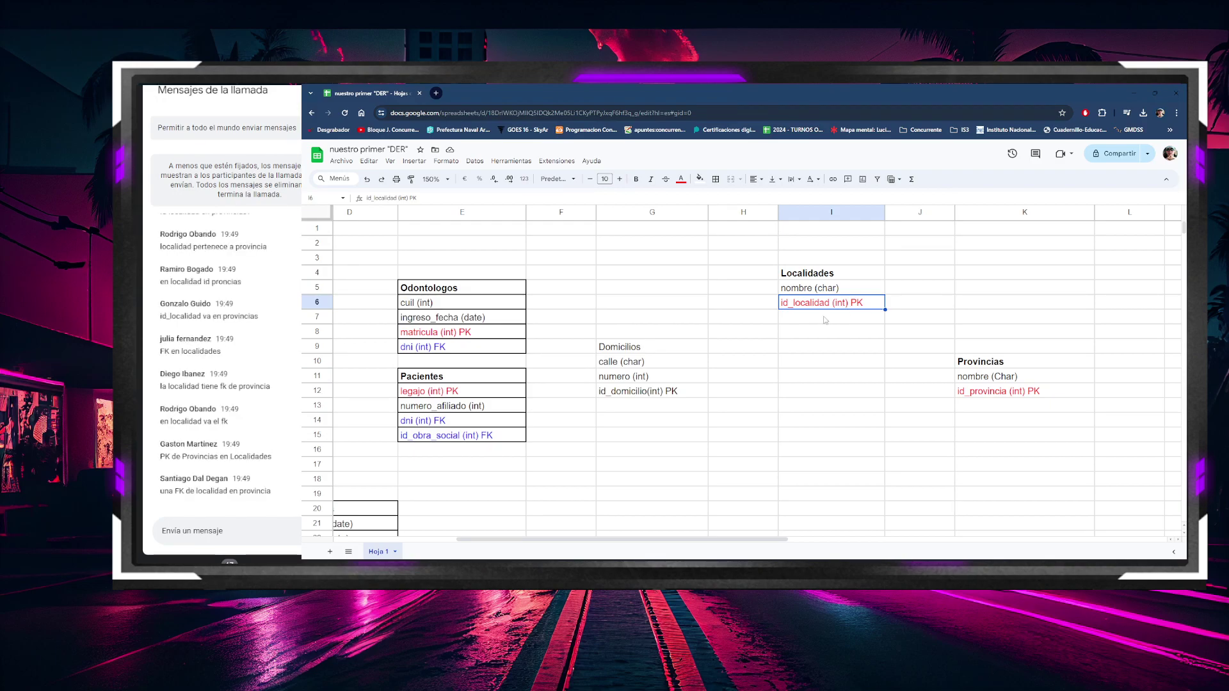
Step: Enter the foreign key "id_provincia (int) FK" below id_localidad in the Localidades table
{"action": "left_click", "coordinate": [826, 319]}
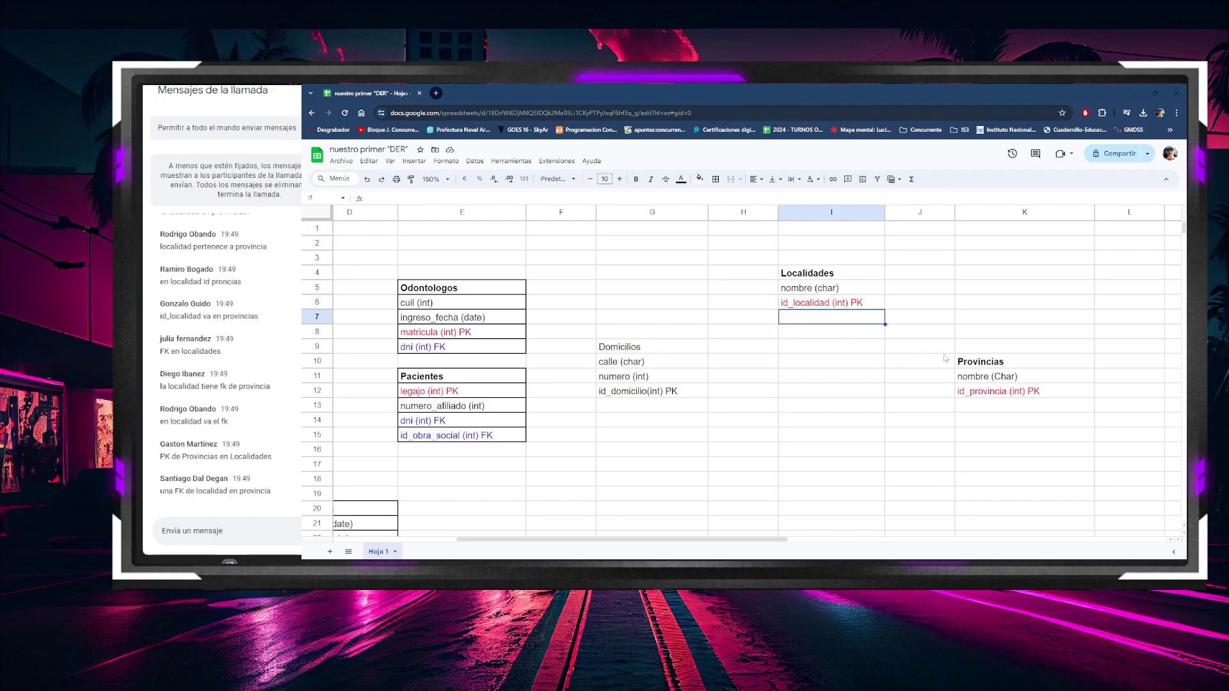
{"action": "double_click", "coordinate": [802, 316]}
{"action": "type", "text": "id_p"}
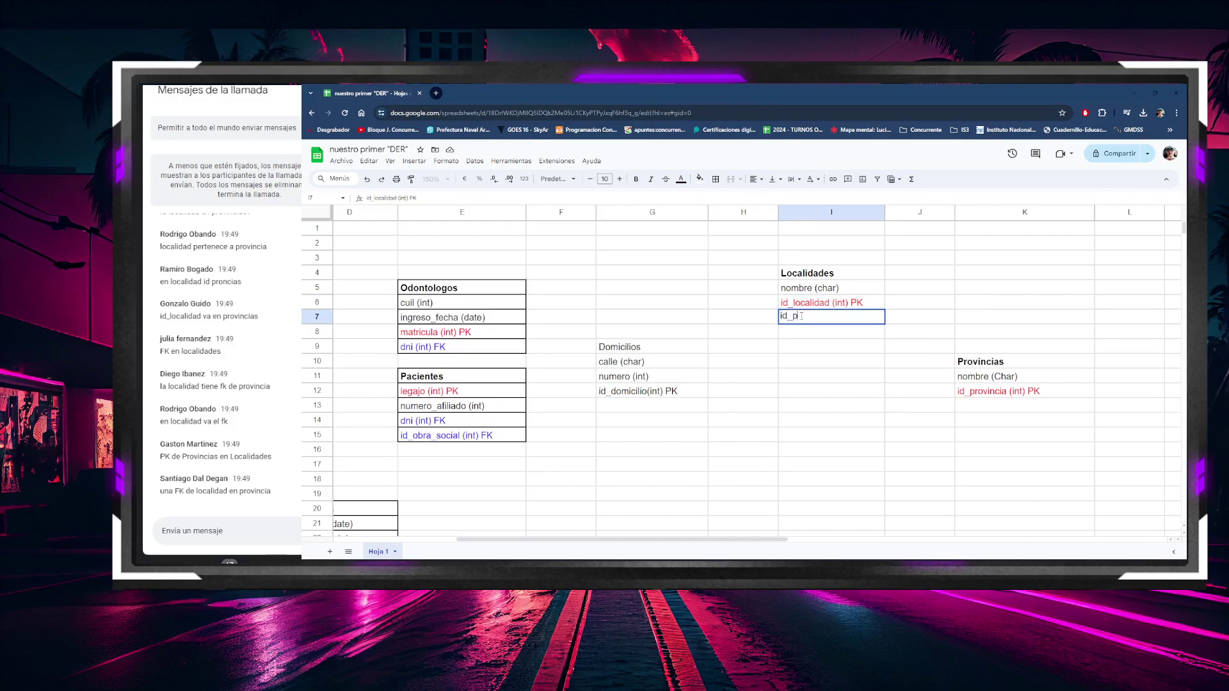
{"action": "type", "text": "rovinci"}
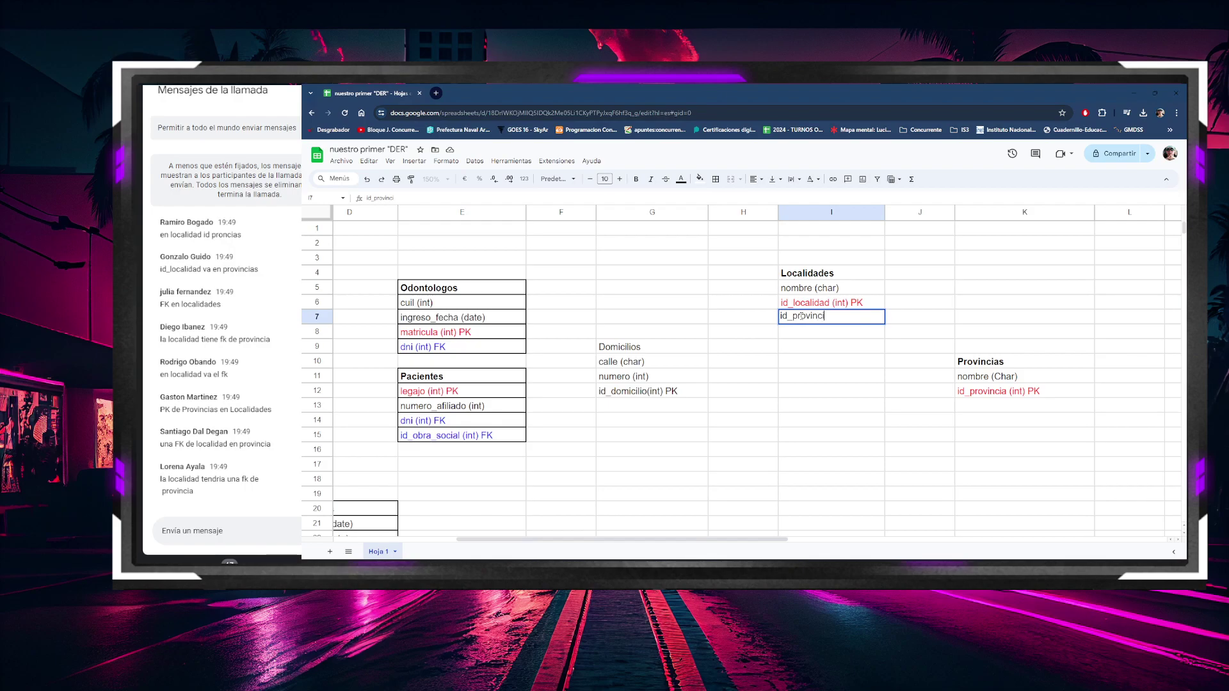
{"action": "type", "text": "a (int) FK"}
{"action": "left_click", "coordinate": [813, 367]}
Step: Color the id_provincia foreign key of the Localidades table blue
{"action": "left_click", "coordinate": [816, 324]}
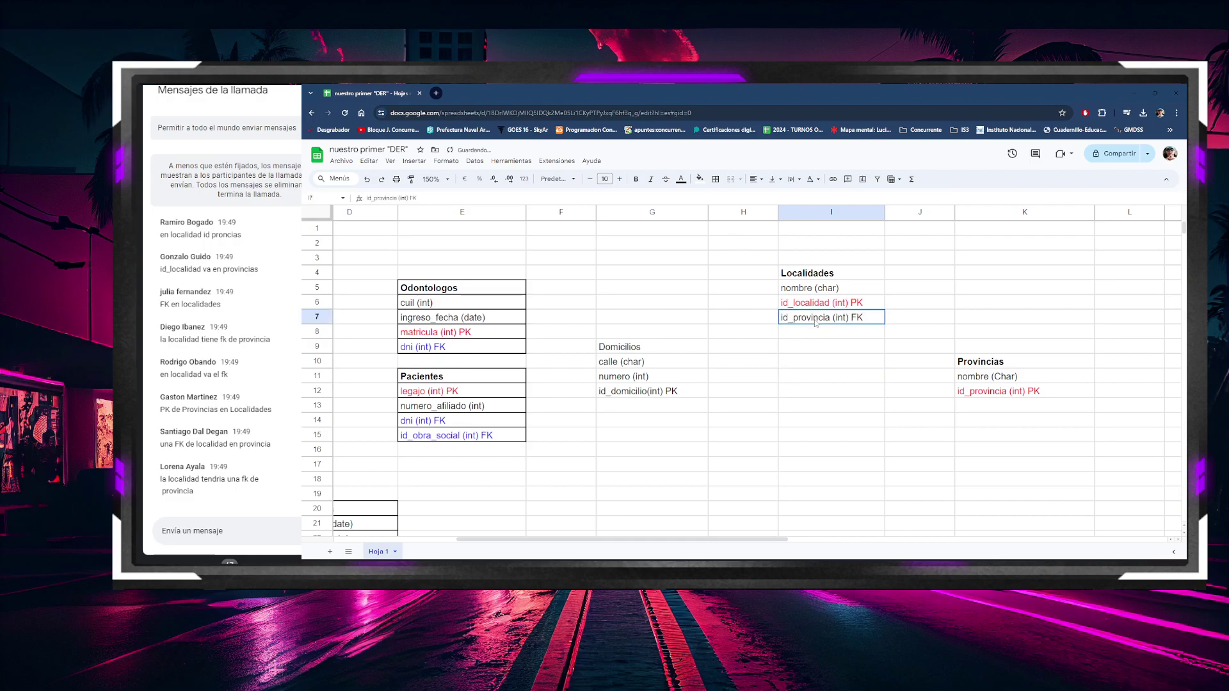
{"action": "left_click", "coordinate": [681, 179]}
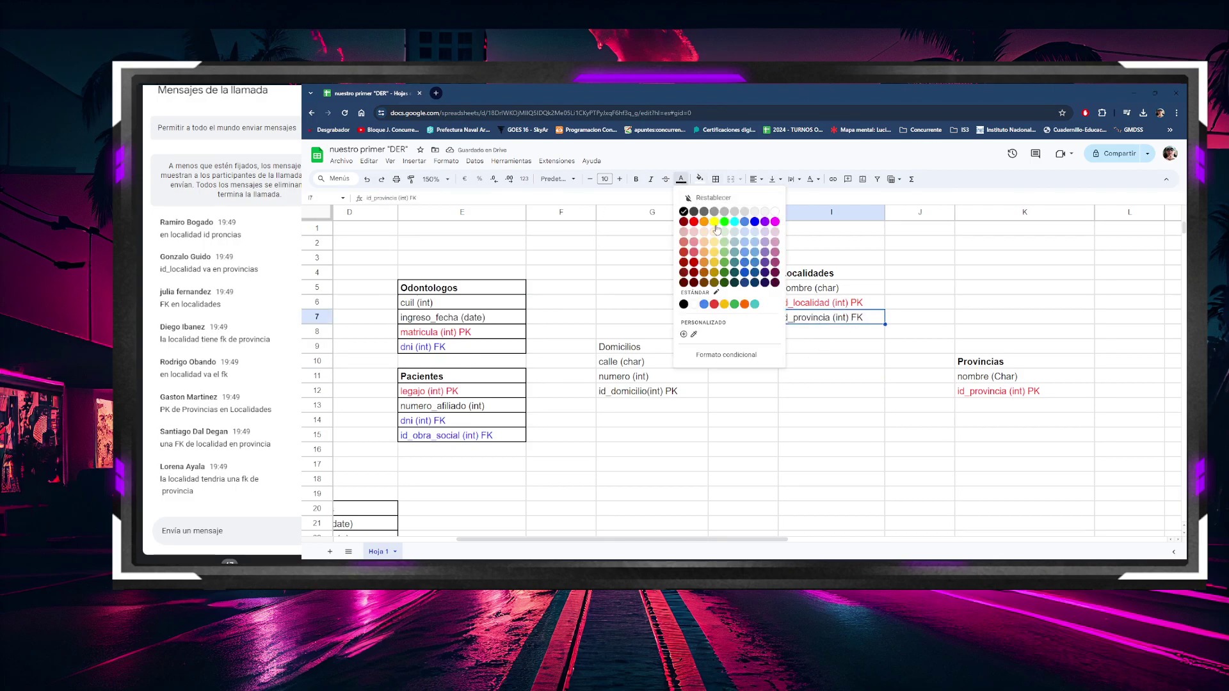
{"action": "left_click", "coordinate": [755, 223]}
{"action": "left_click", "coordinate": [863, 425]}
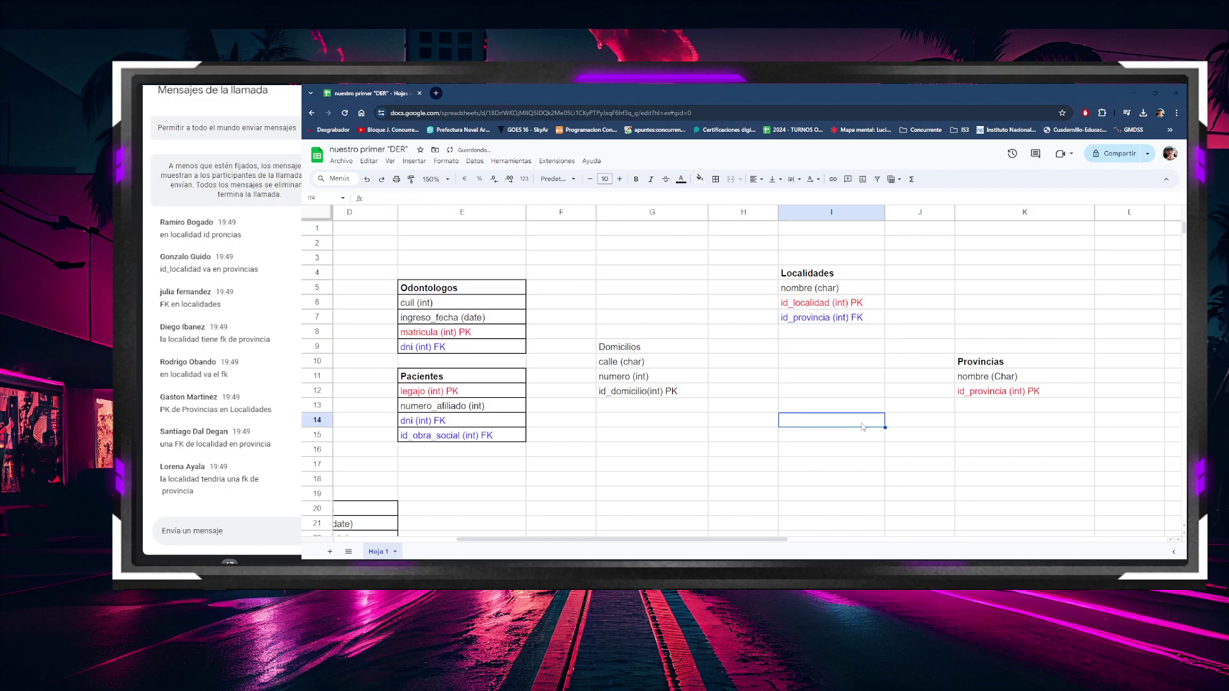
Step: Apply all borders to the Localidades table, including its foreign key, and to the Provincias table
{"action": "left_click_drag", "start_coordinate": [797, 275], "coordinate": [834, 318]}
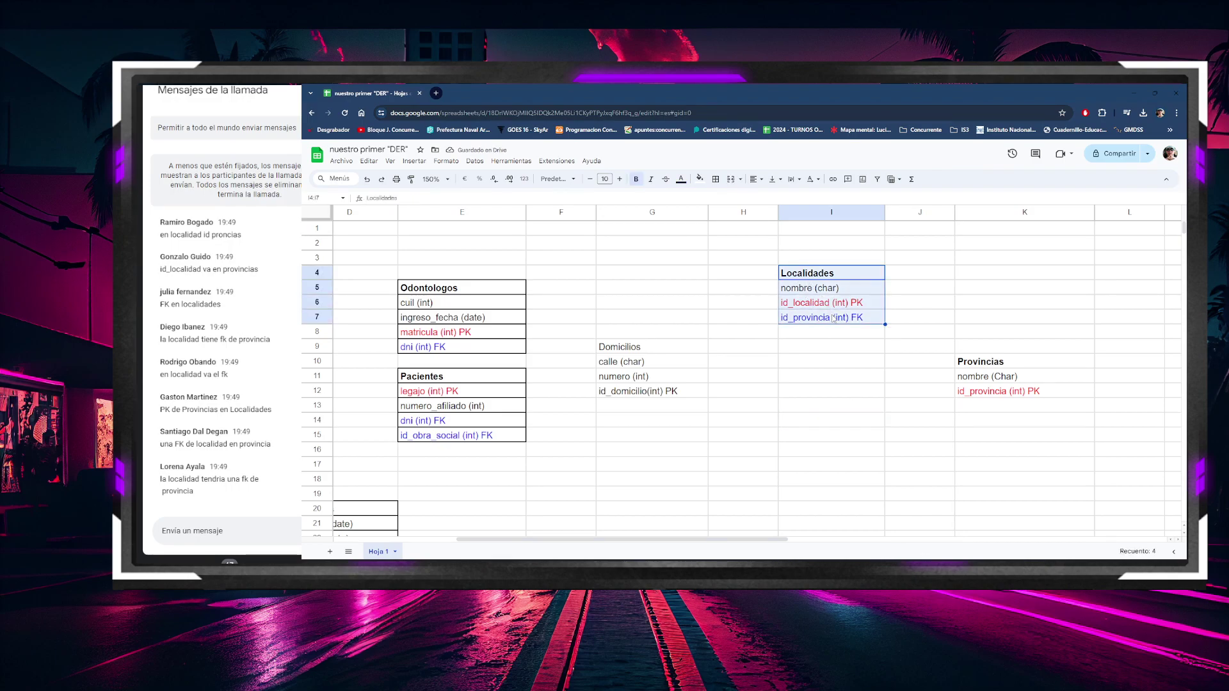
{"action": "left_click", "coordinate": [715, 179]}
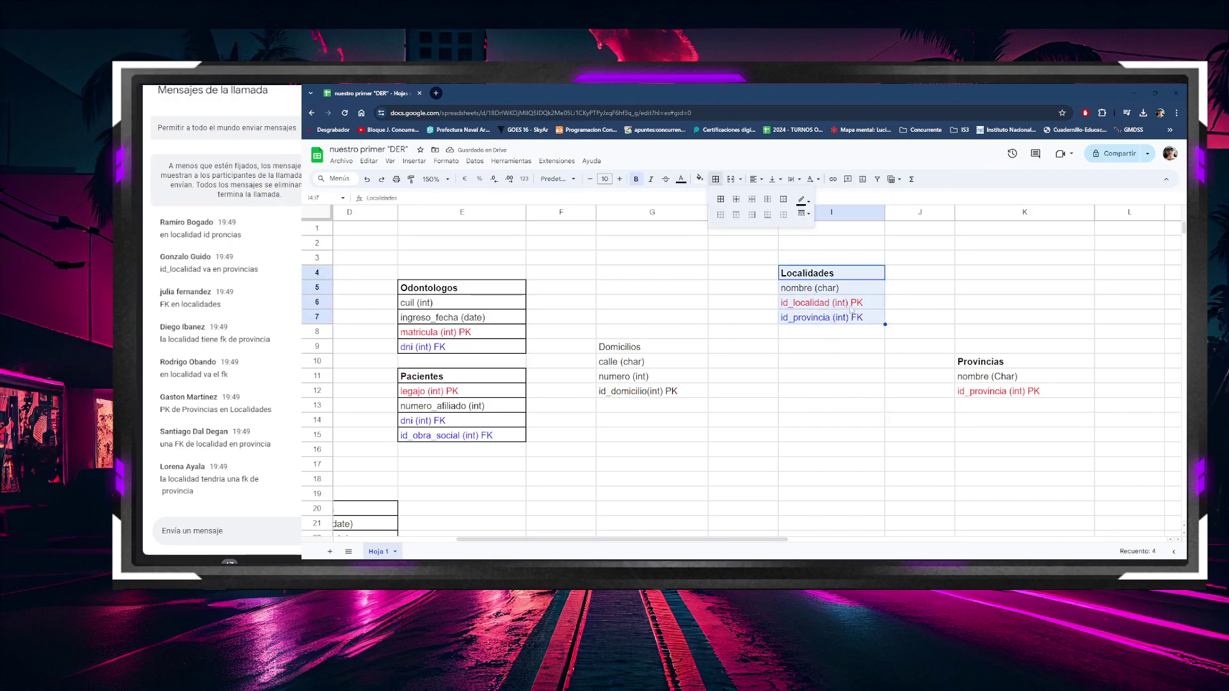
{"action": "left_click", "coordinate": [724, 201]}
{"action": "left_click_drag", "start_coordinate": [986, 361], "coordinate": [998, 392]}
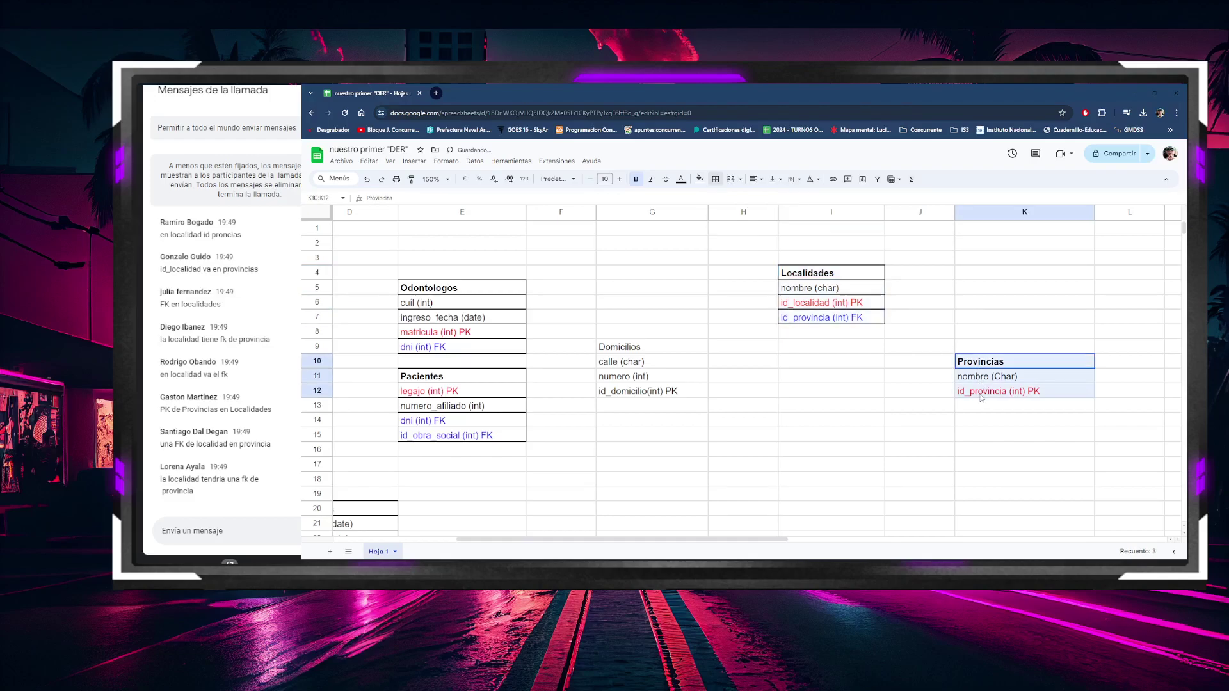
{"action": "left_click", "coordinate": [716, 180]}
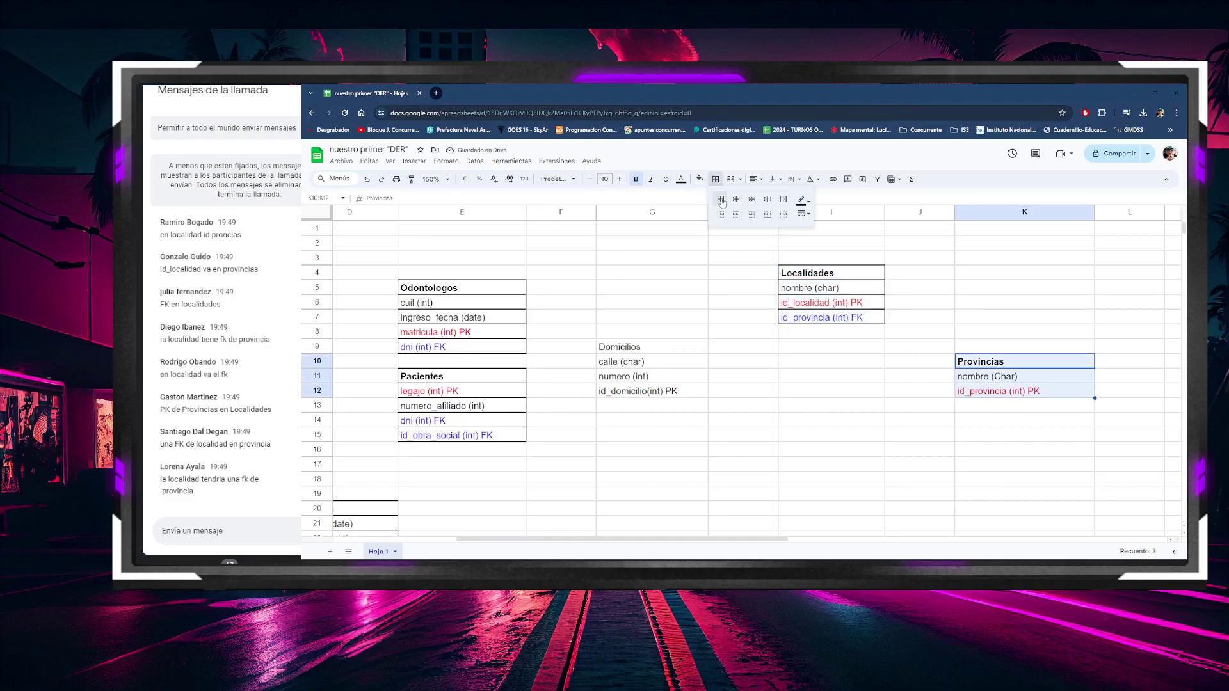
{"action": "left_click", "coordinate": [724, 201]}
{"action": "left_click", "coordinate": [844, 410]}
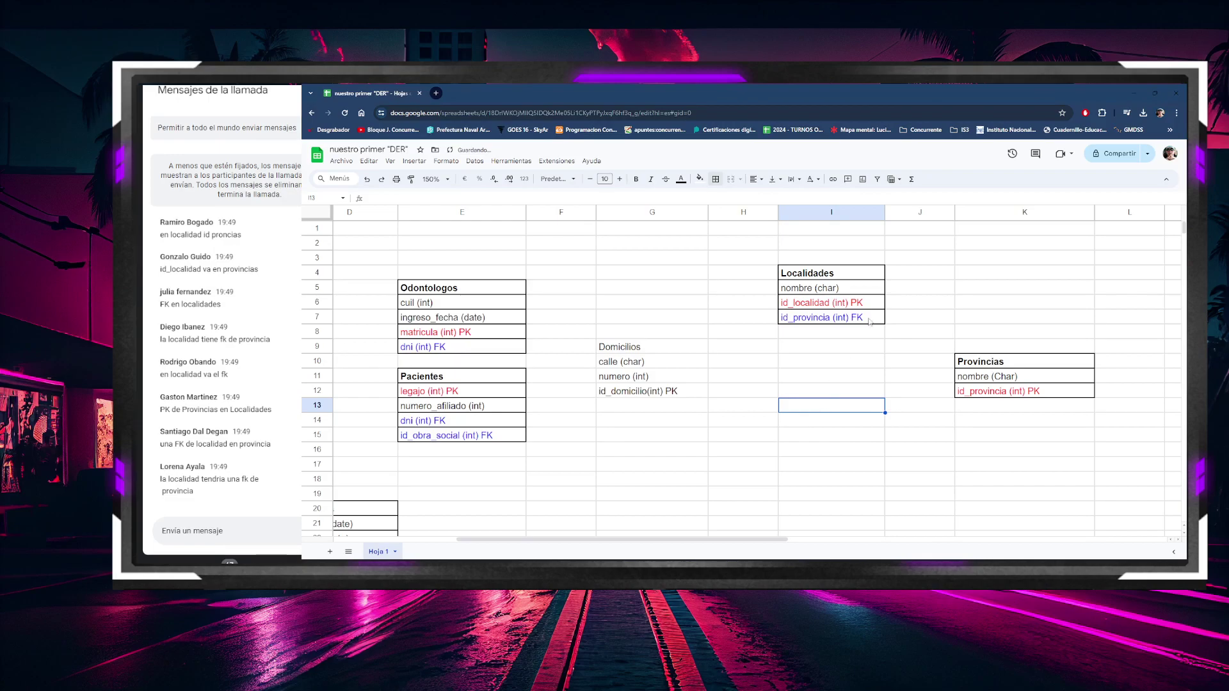
Step: Narrow the empty column between the Localidades and Provincias tables, and check the Domicilios relationships in the Miro entity-relationship diagram
{"action": "left_click_drag", "start_coordinate": [953, 212], "coordinate": [927, 213]}
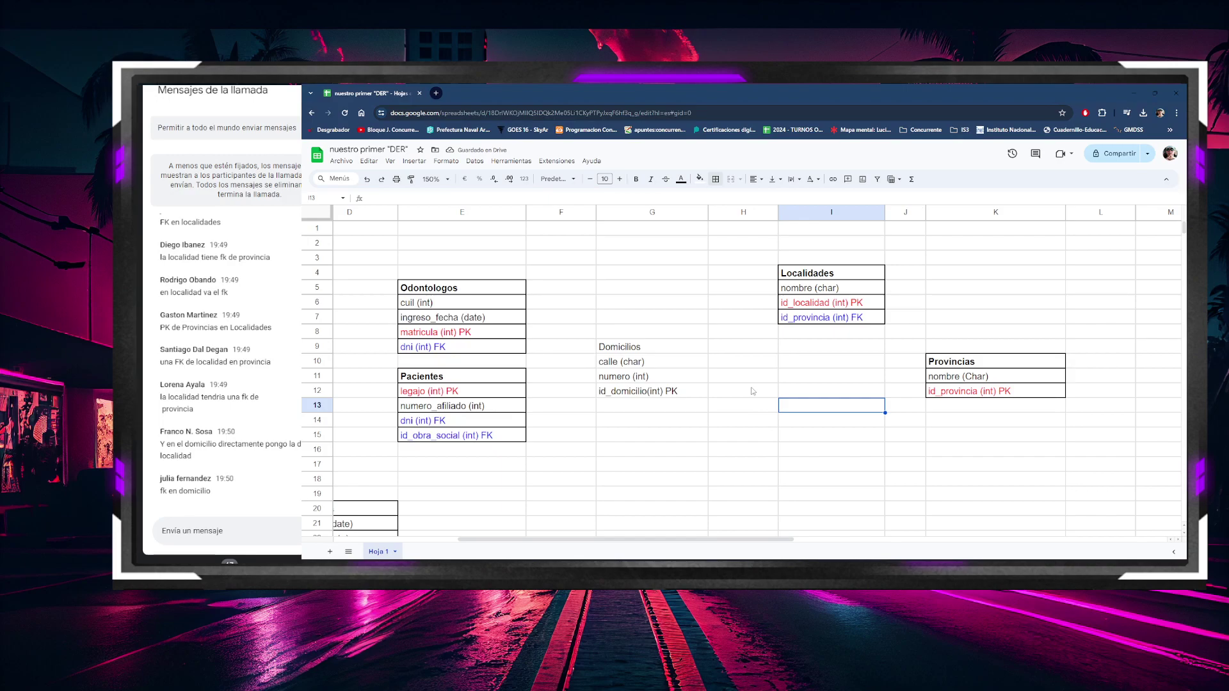
{"action": "key", "text": "alt+Tab"}
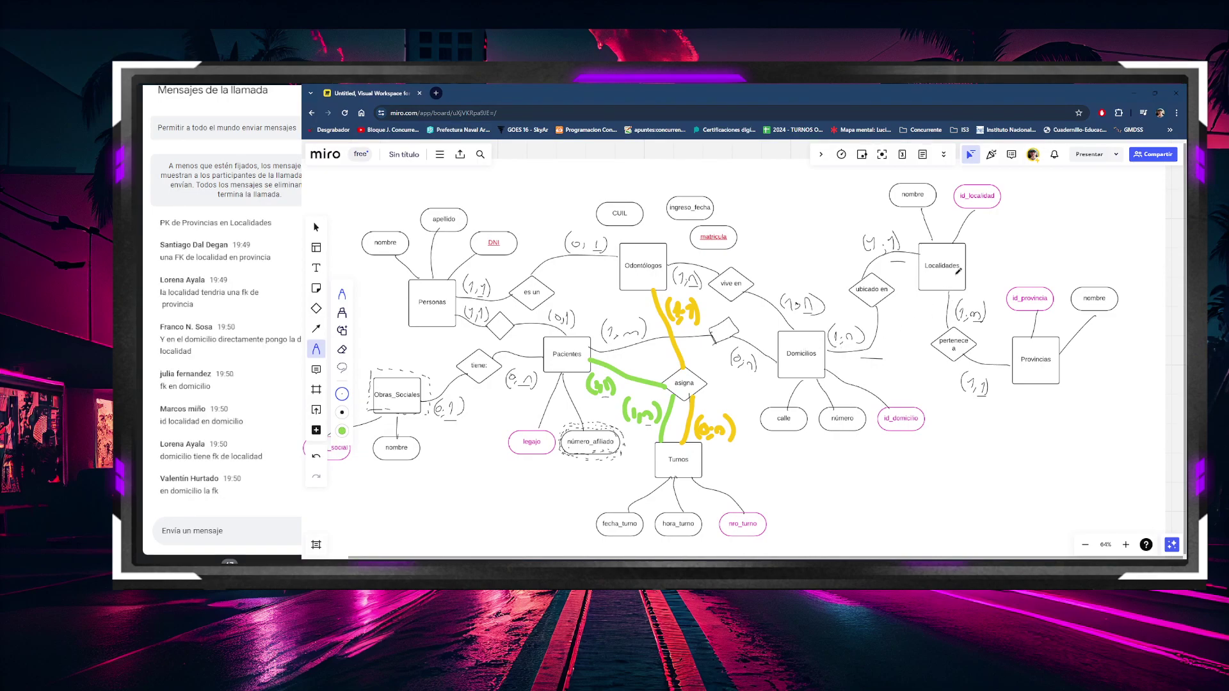
{"action": "left_click", "coordinate": [1132, 95]}
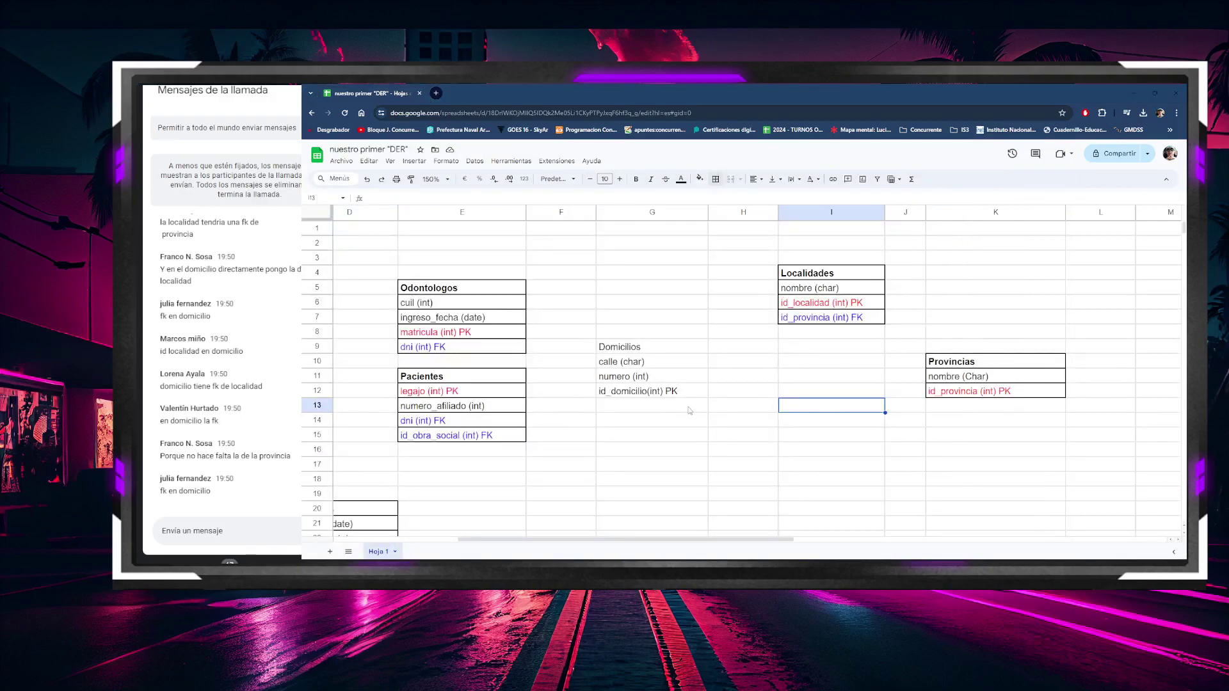
Step: Copy the text "id_localidad (int) PK" from the Localidades table into the empty cell below id_domicilio in the Domicilios table
{"action": "left_click", "coordinate": [613, 409]}
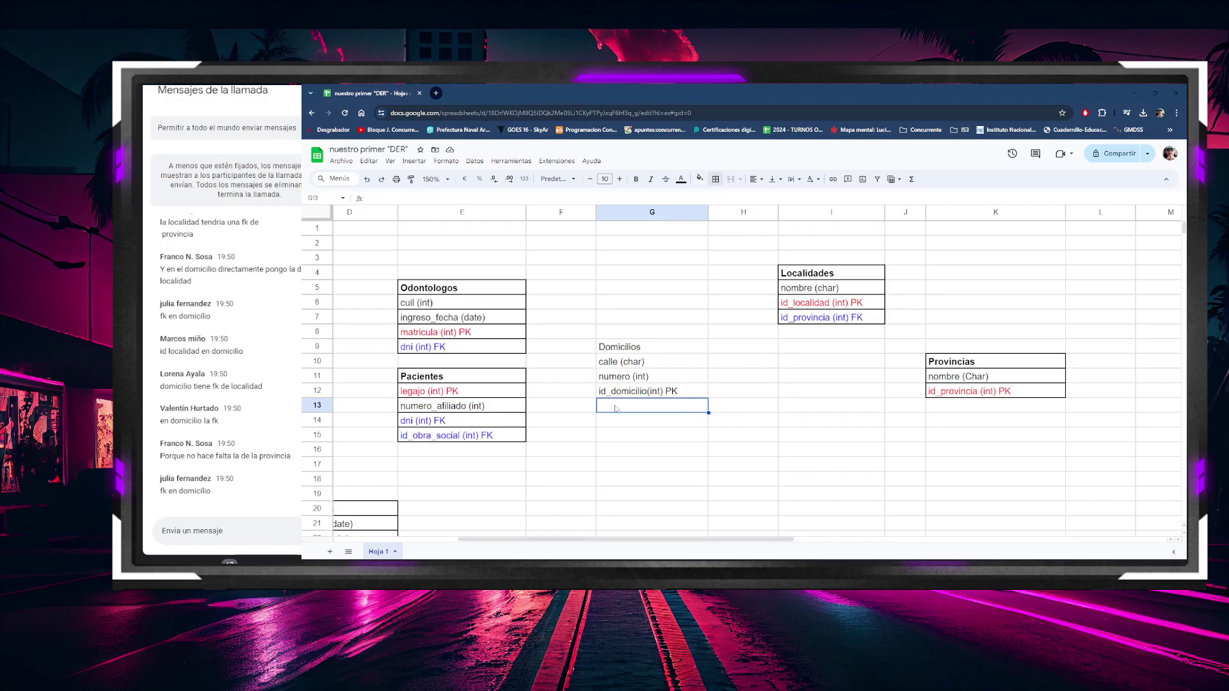
{"action": "double_click", "coordinate": [618, 410]}
{"action": "left_click", "coordinate": [864, 305]}
{"action": "double_click", "coordinate": [864, 303]}
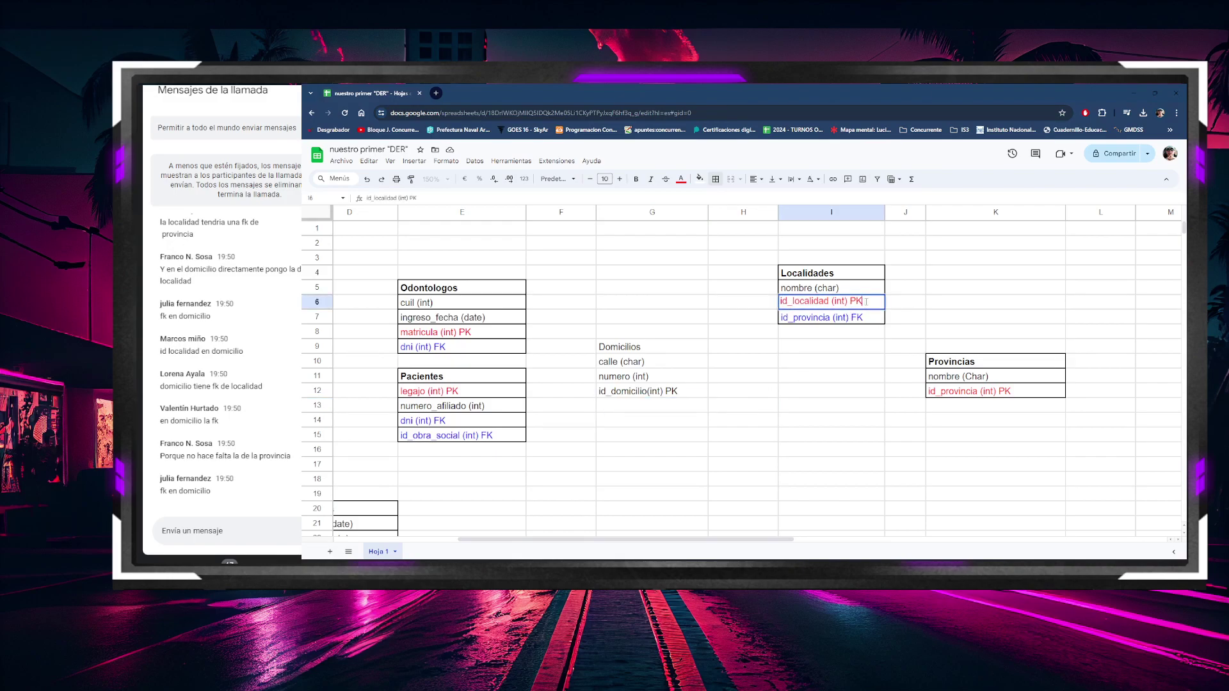
{"action": "left_click_drag", "start_coordinate": [864, 302], "coordinate": [766, 303]}
{"action": "key", "text": "ctrl+c"}
{"action": "left_click", "coordinate": [623, 408]}
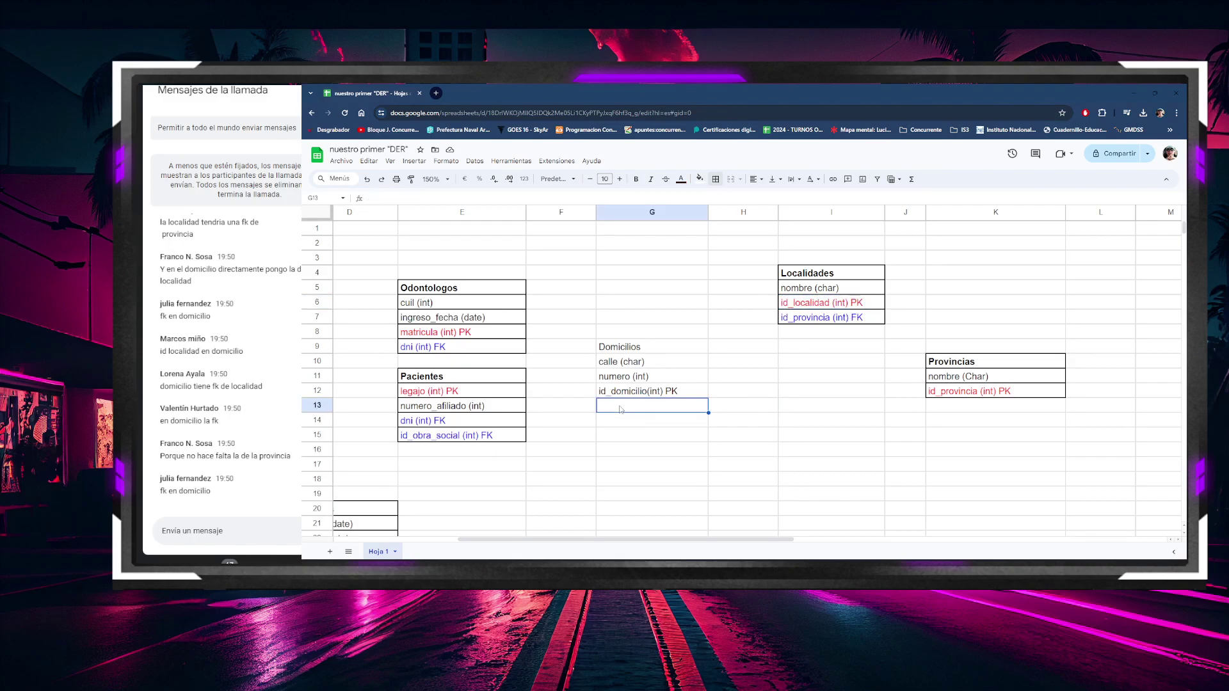
{"action": "key", "text": "ctrl+v"}
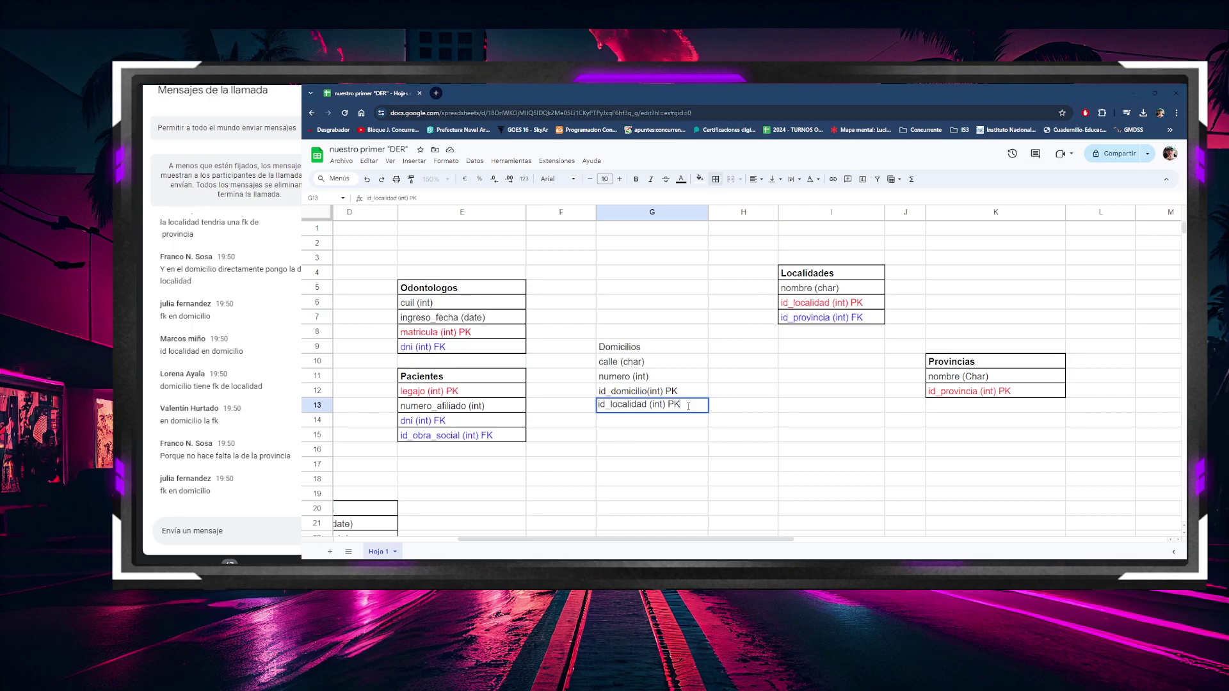
Step: Change the PK suffix of the copied id_localidad entry in the Domicilios table to FK
{"action": "double_click", "coordinate": [673, 404]}
{"action": "type", "text": "K"}
{"action": "key", "text": "BackSpace"}
{"action": "type", "text": "FK"}
{"action": "key", "text": "Return"}
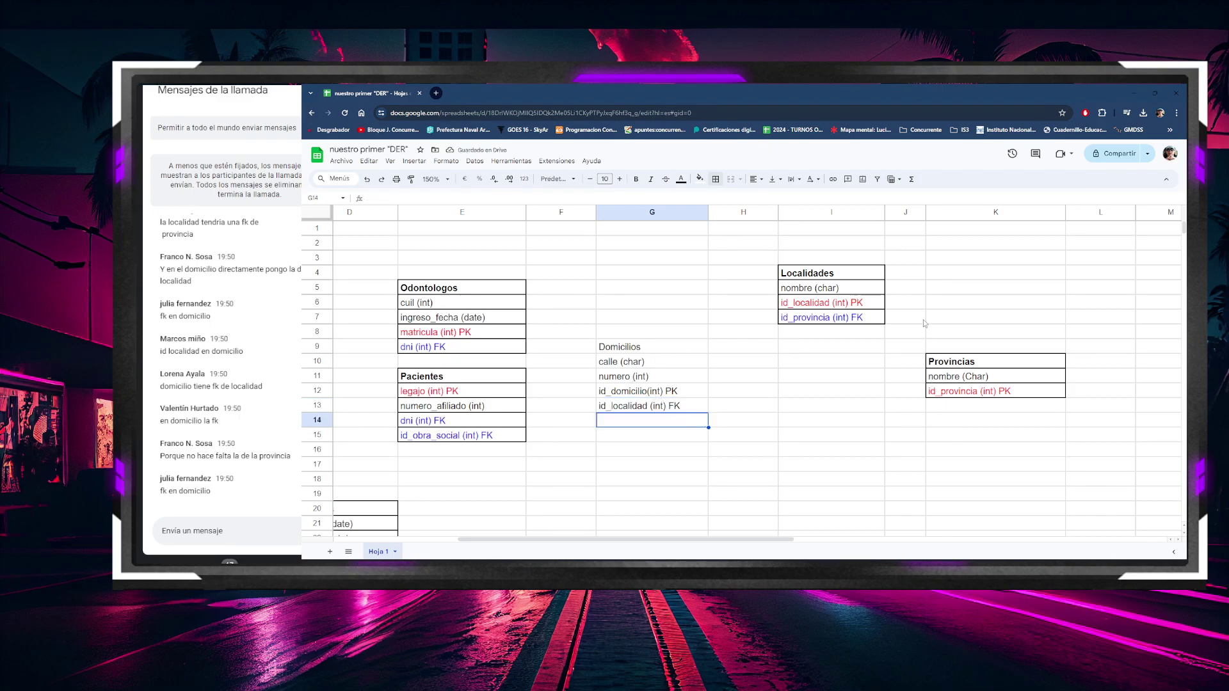
Step: Review the Provincias, Localidades and Domicilios tables to see how their keys link them
{"action": "left_click_drag", "start_coordinate": [905, 317], "coordinate": [1040, 392]}
{"action": "left_click", "coordinate": [996, 435]}
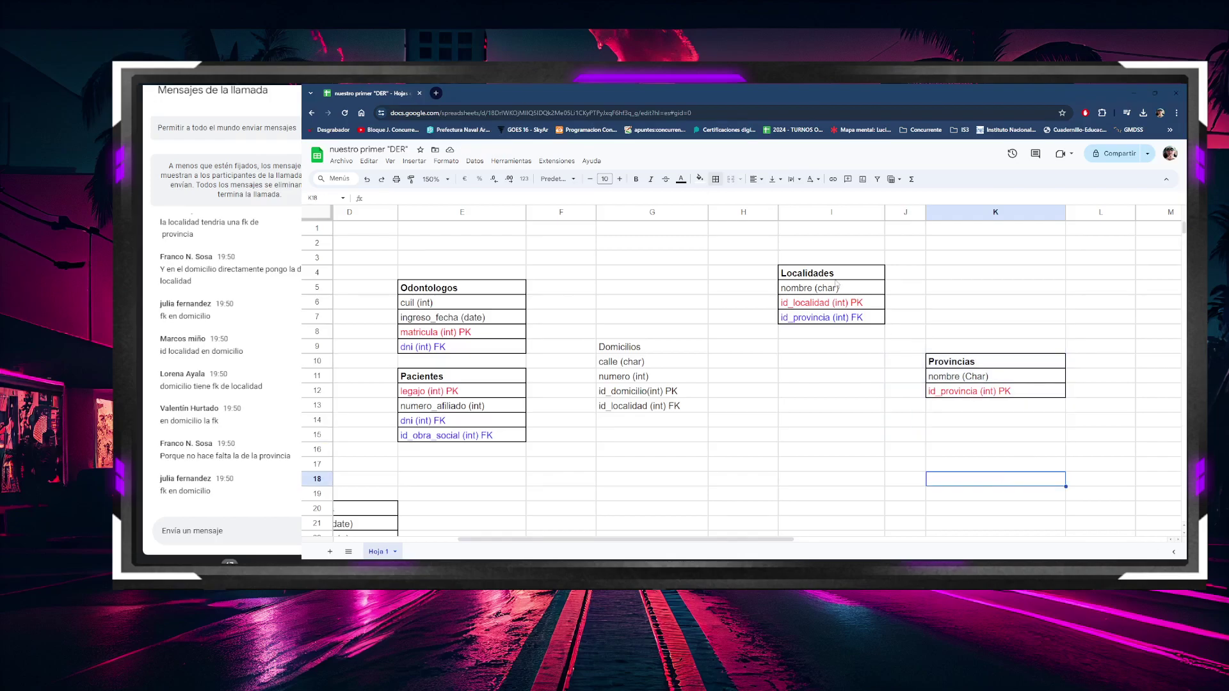
{"action": "left_click_drag", "start_coordinate": [775, 249], "coordinate": [876, 340]}
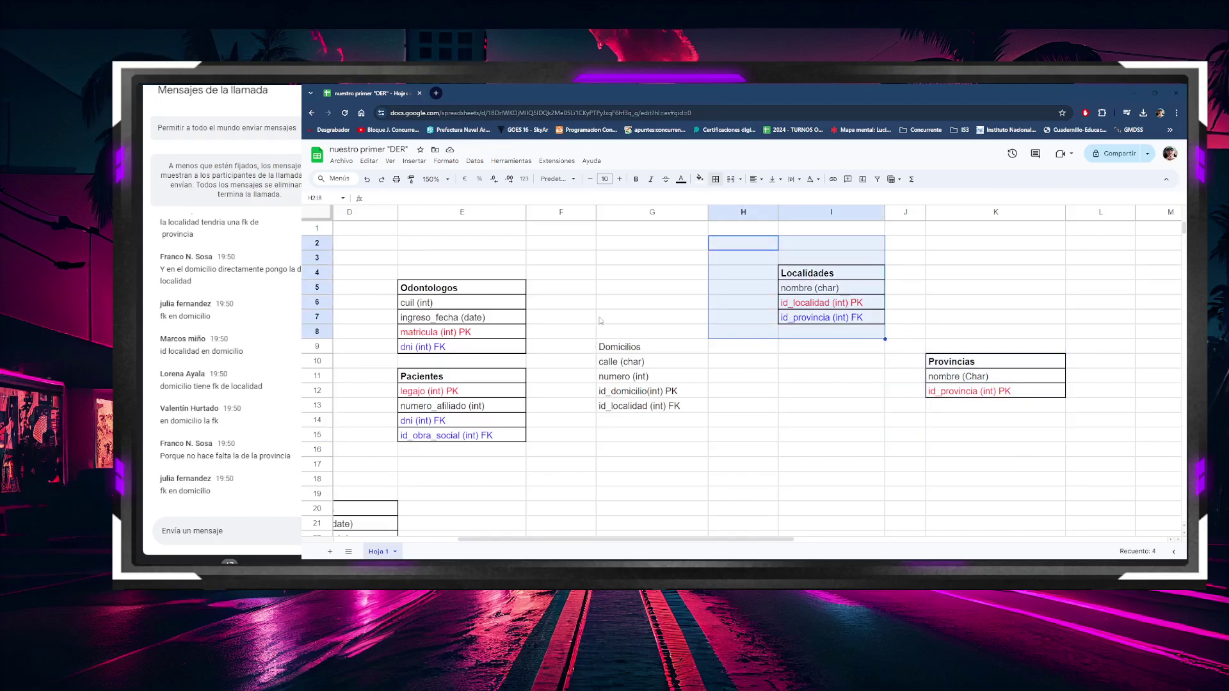
{"action": "left_click_drag", "start_coordinate": [601, 319], "coordinate": [676, 435]}
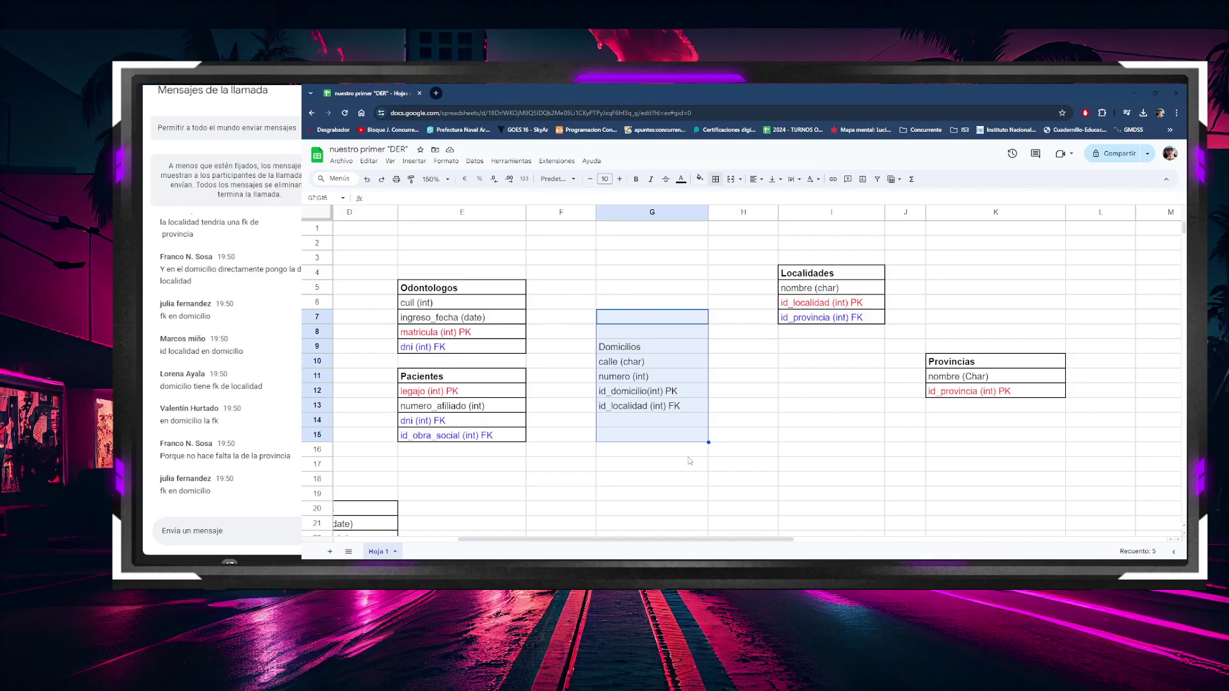
{"action": "left_click", "coordinate": [720, 442]}
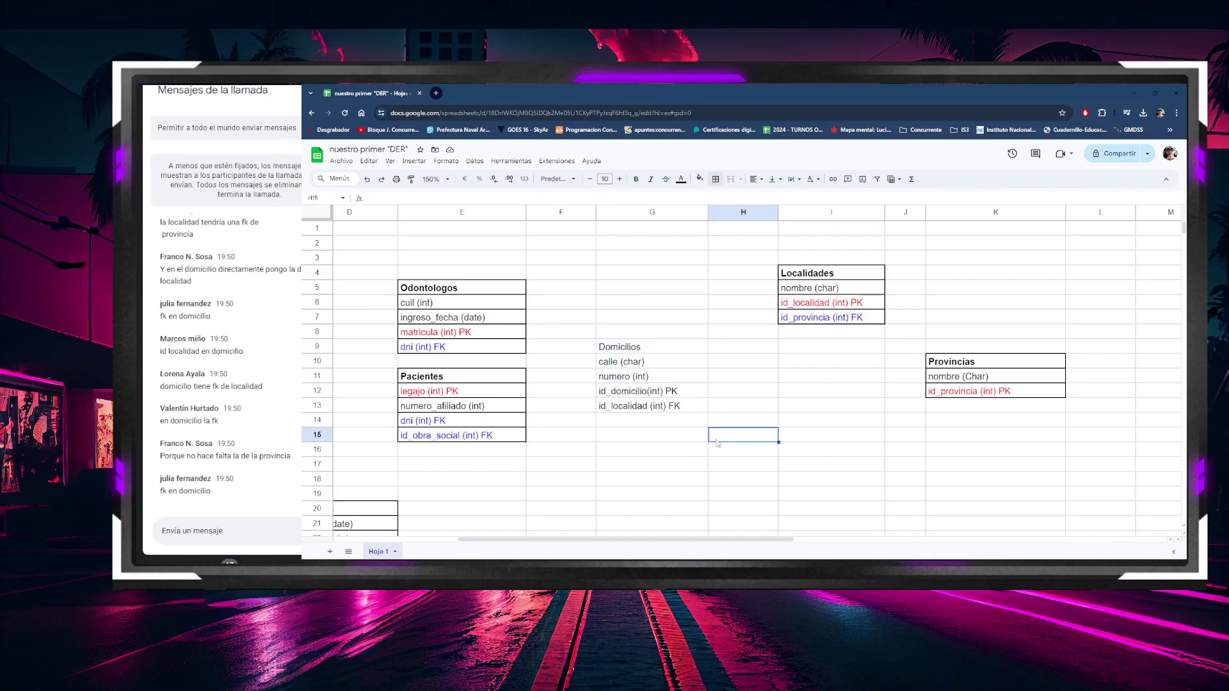
{"action": "left_click", "coordinate": [662, 435]}
{"action": "left_click_drag", "start_coordinate": [614, 332], "coordinate": [683, 431]}
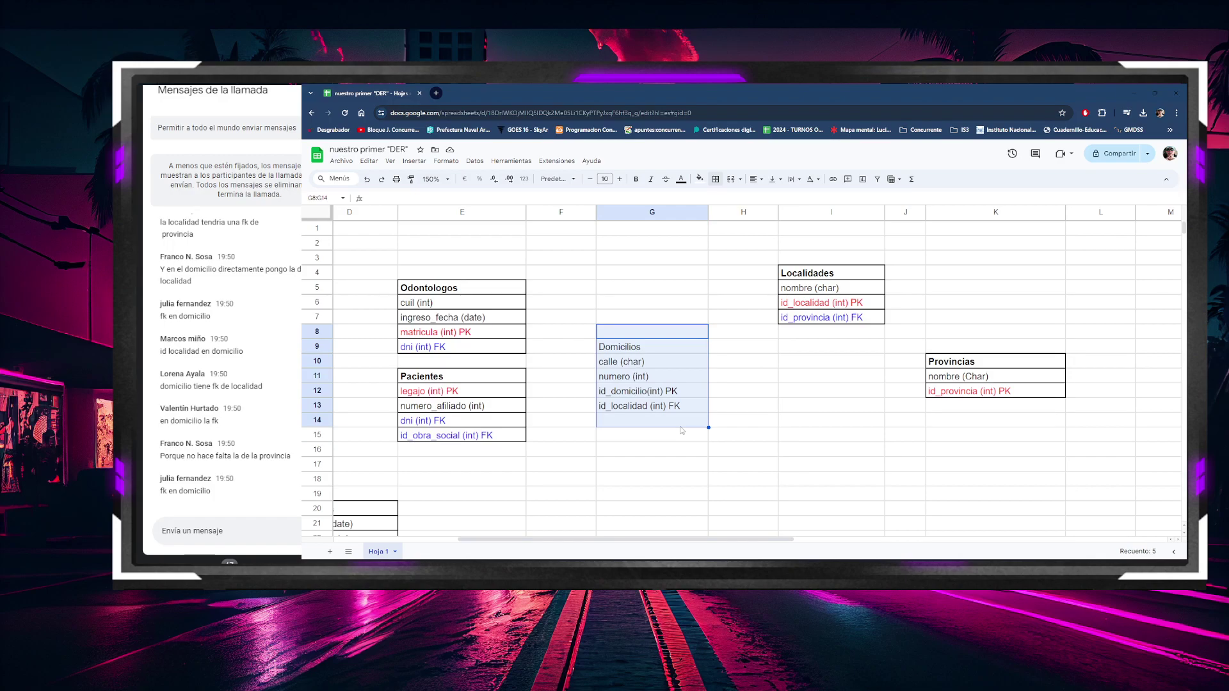
{"action": "left_click_drag", "start_coordinate": [940, 323], "coordinate": [948, 423]}
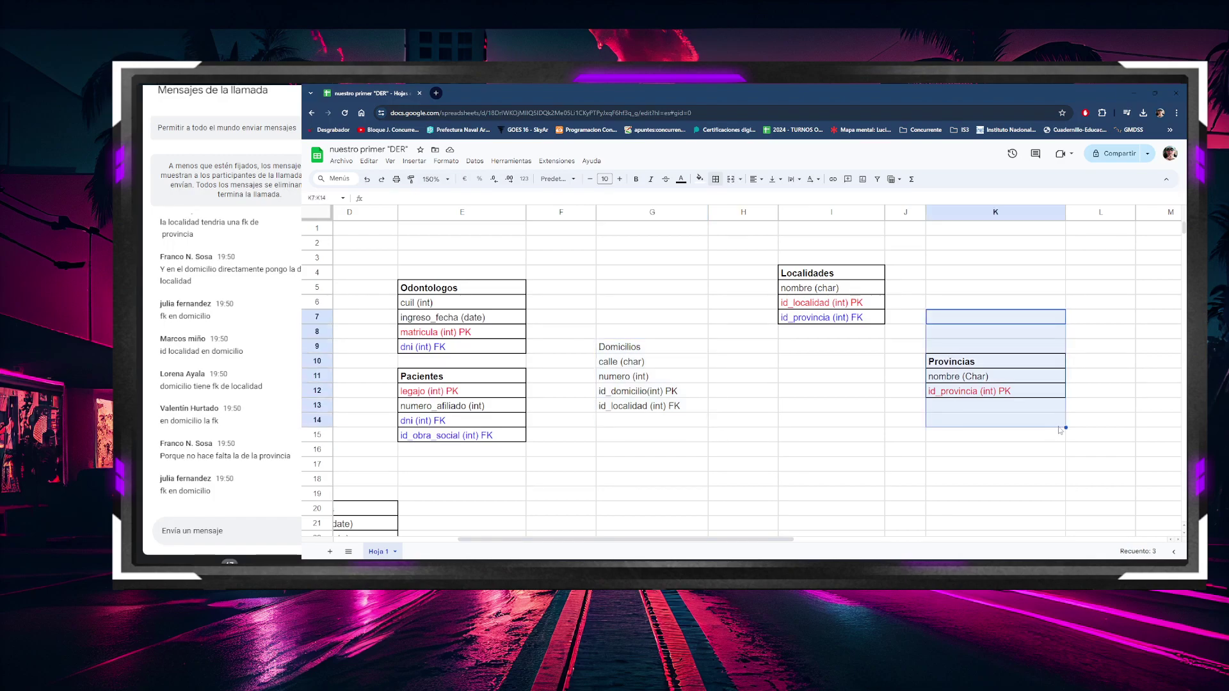
Step: Color the id_domicilio primary key of the Domicilios table red and its id_localidad foreign key blue
{"action": "left_click", "coordinate": [632, 398]}
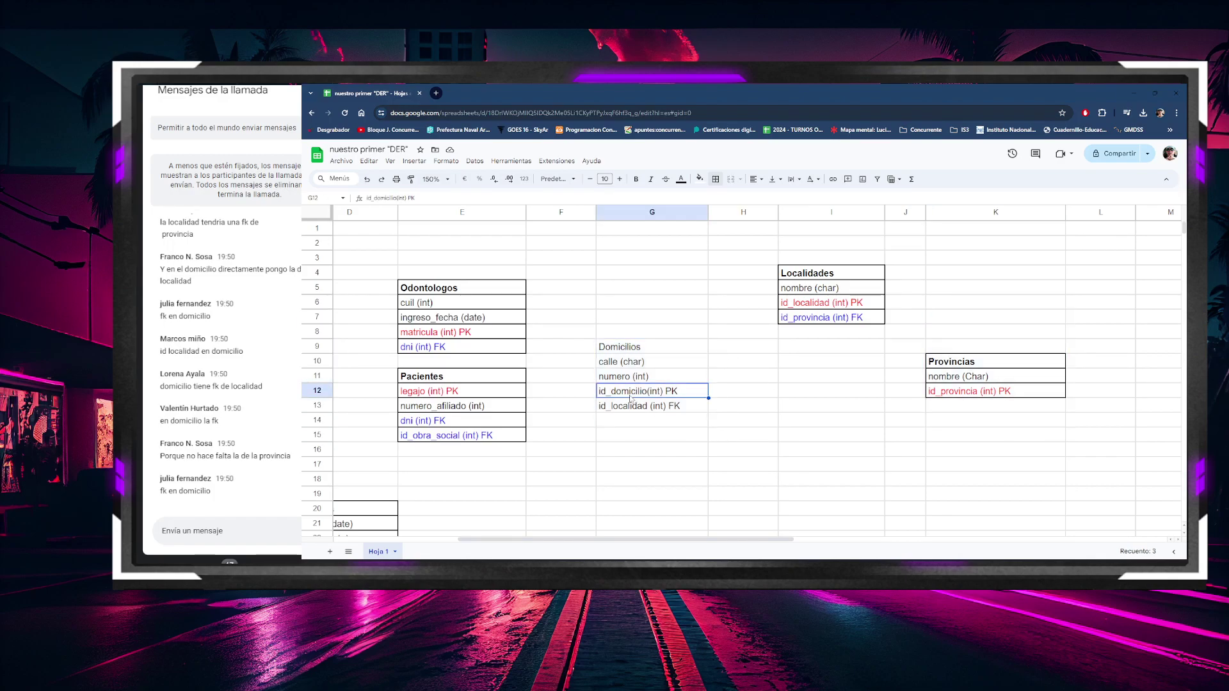
{"action": "left_click", "coordinate": [681, 178]}
{"action": "left_click", "coordinate": [694, 222]}
{"action": "key", "text": "Down"}
{"action": "left_click", "coordinate": [682, 179]}
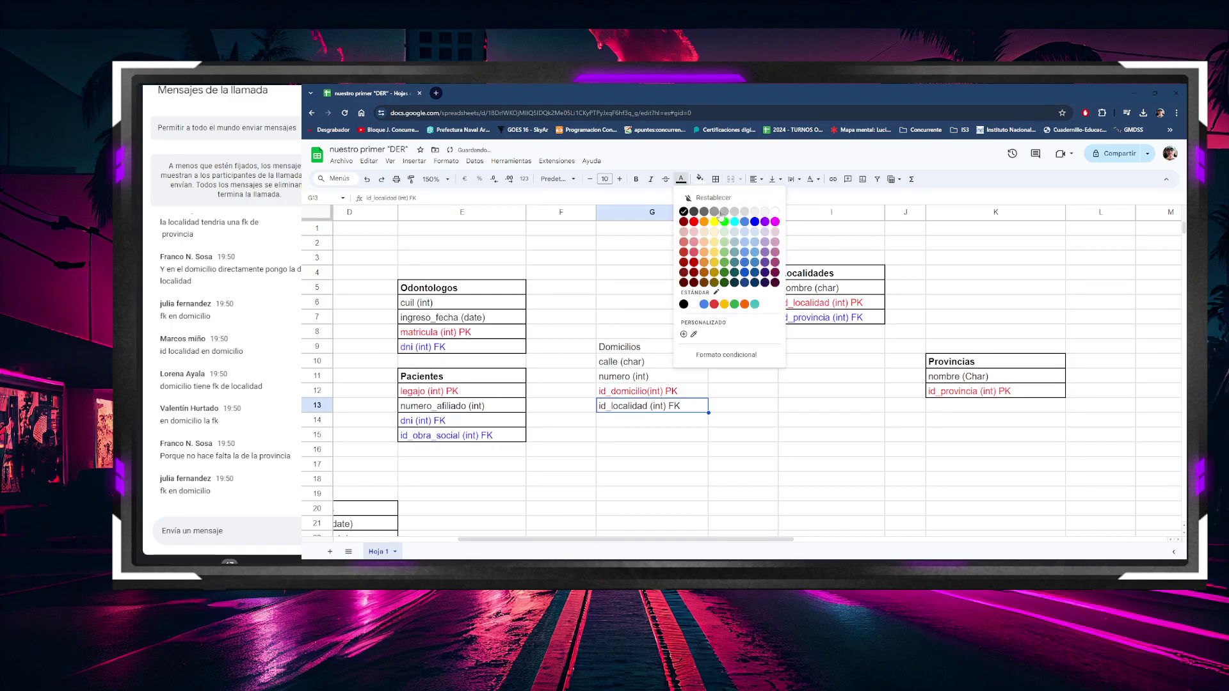
{"action": "left_click", "coordinate": [751, 225]}
{"action": "left_click", "coordinate": [745, 422]}
Step: Make the Domicilios heading bold and apply all borders to the whole Domicilios table
{"action": "left_click", "coordinate": [628, 352]}
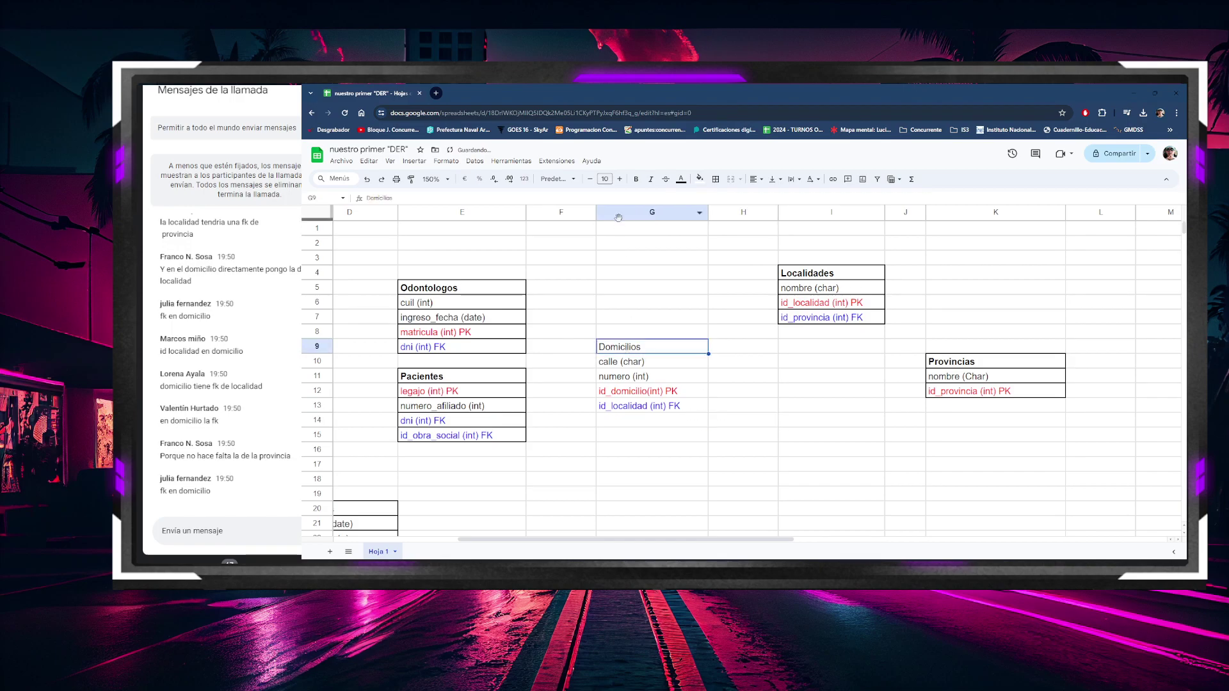
{"action": "left_click", "coordinate": [636, 180]}
{"action": "left_click", "coordinate": [640, 435]}
{"action": "left_click_drag", "start_coordinate": [641, 346], "coordinate": [640, 406]}
{"action": "left_click", "coordinate": [716, 178]}
{"action": "left_click", "coordinate": [721, 204]}
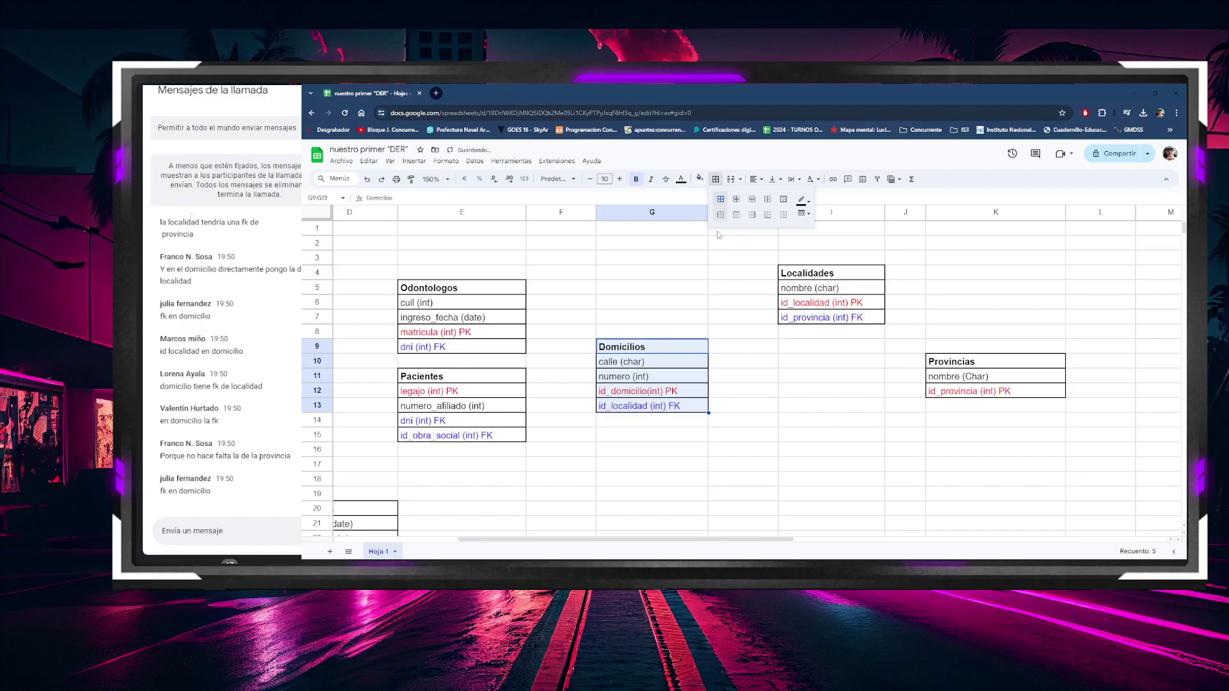
{"action": "left_click", "coordinate": [783, 392]}
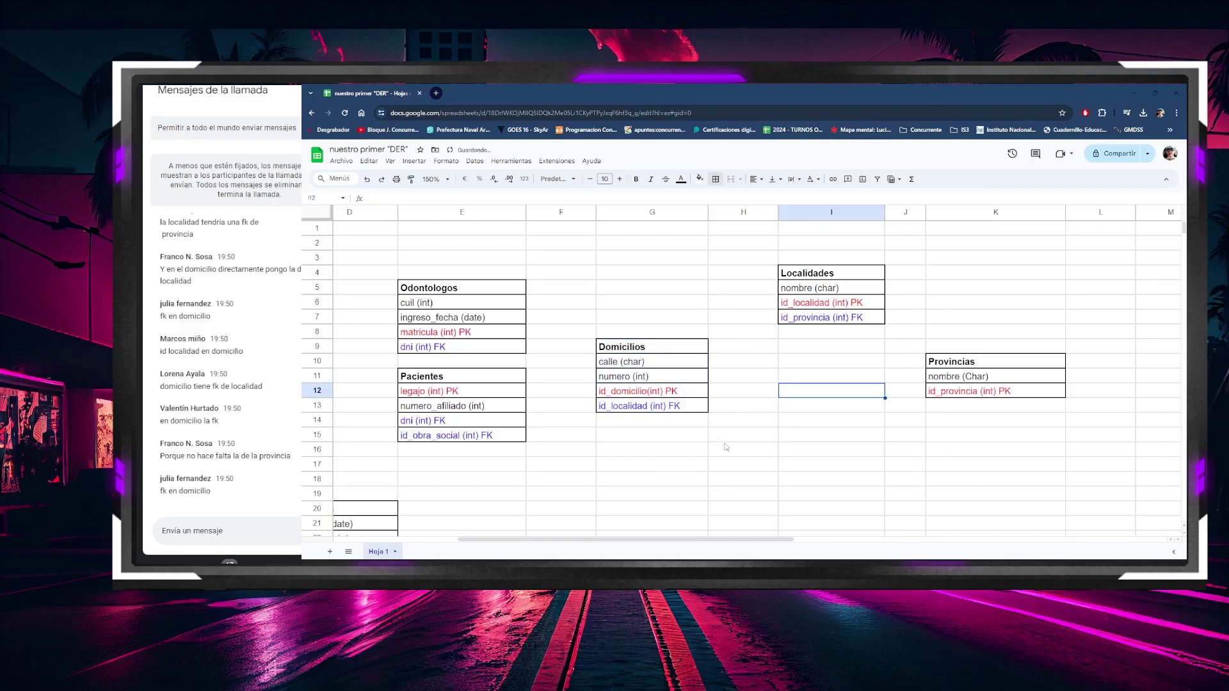
Step: Examine the Odontologos and Domicilios tables for the foreign key their relationship needs
{"action": "left_click_drag", "start_coordinate": [666, 545], "coordinate": [612, 545]}
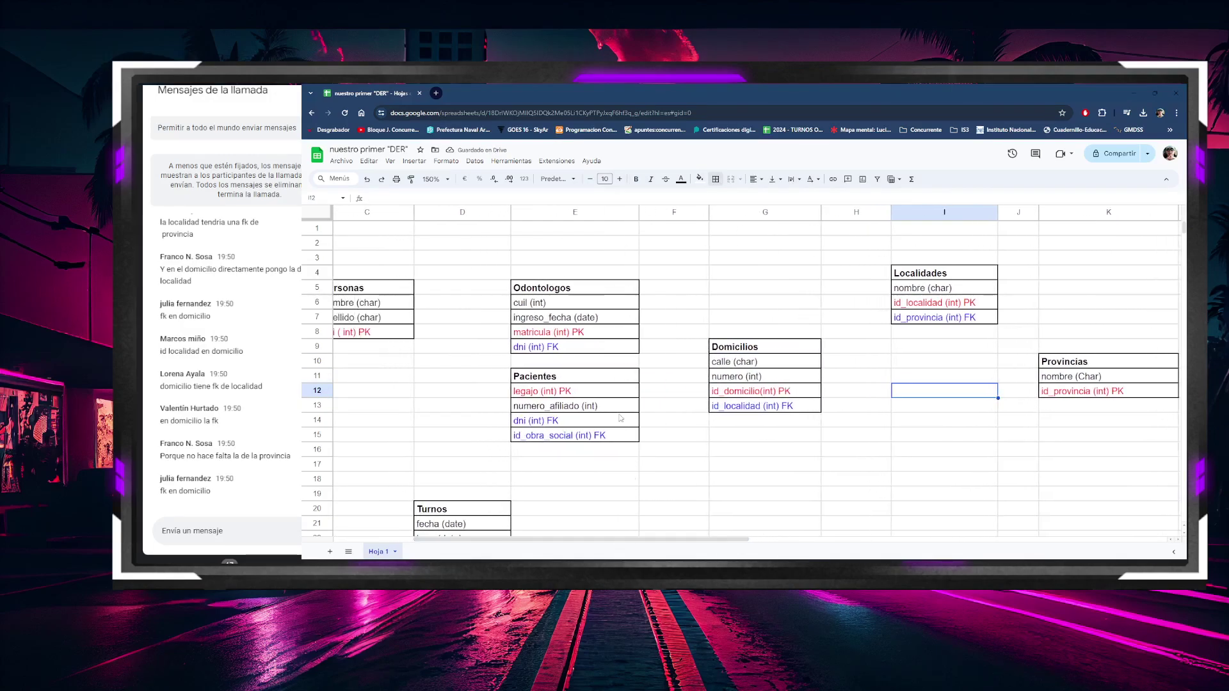
{"action": "left_click", "coordinate": [579, 294]}
{"action": "left_click", "coordinate": [753, 354]}
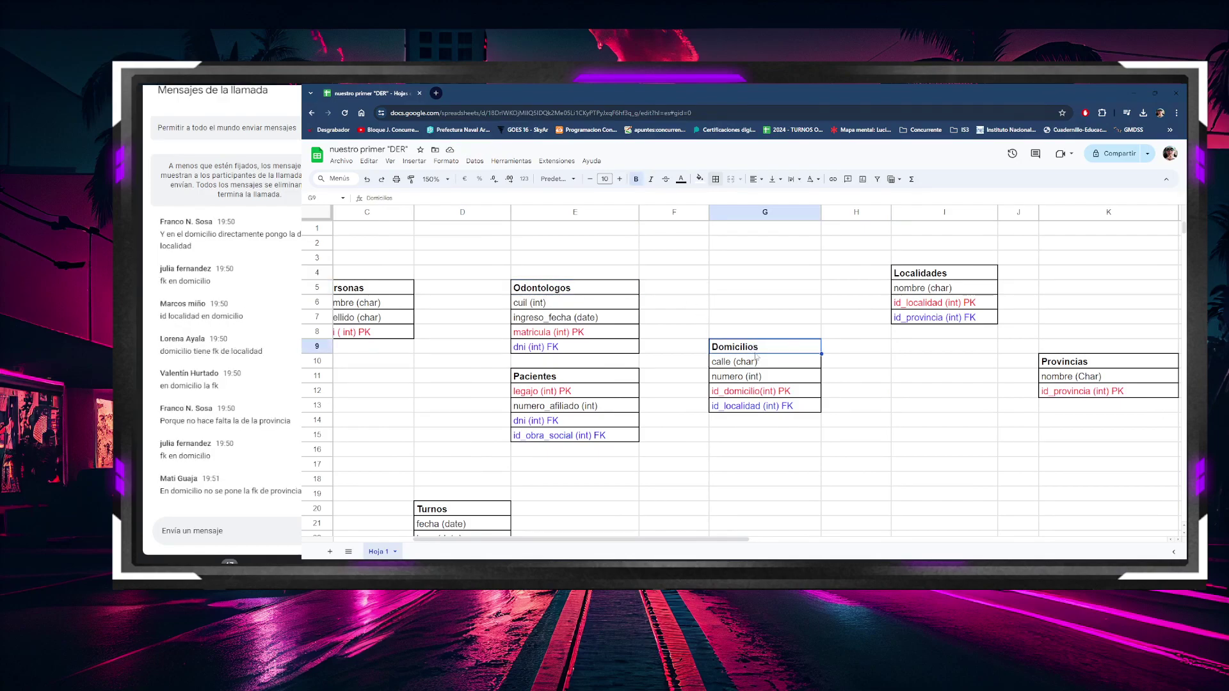
{"action": "left_click", "coordinate": [555, 302]}
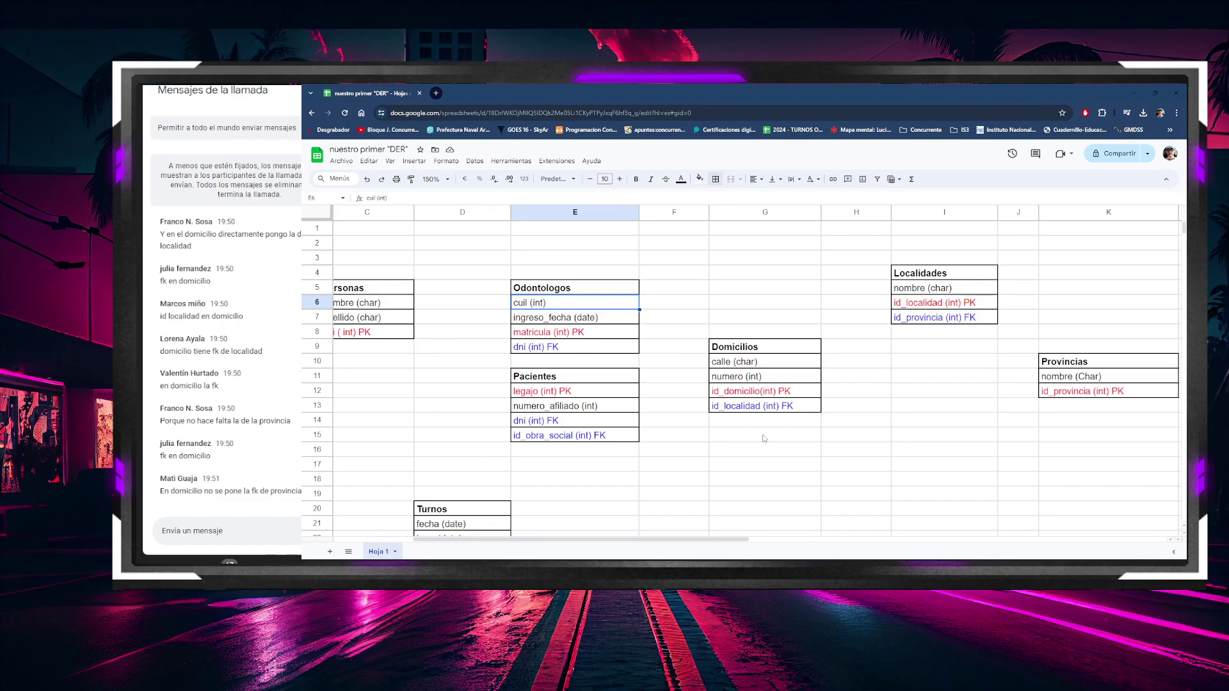
{"action": "left_click", "coordinate": [732, 410]}
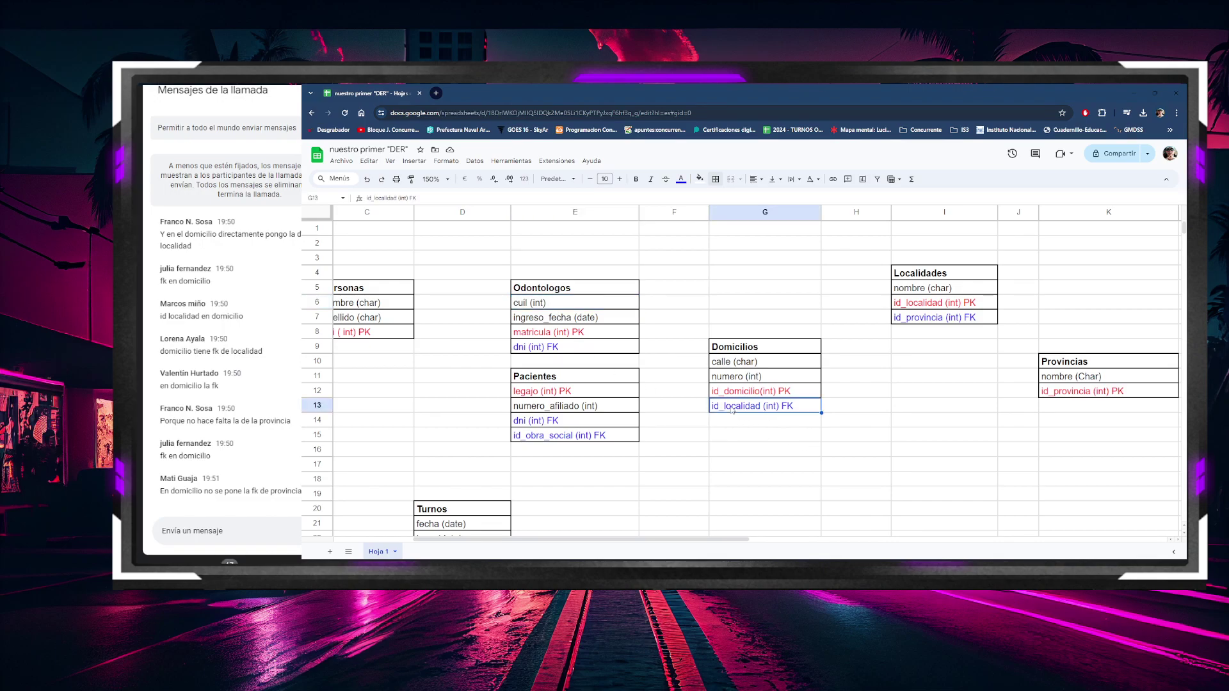
{"action": "left_click_drag", "start_coordinate": [725, 363], "coordinate": [762, 390]}
Step: Examine the keys of the Provincias and Localidades tables to trace how a province is reached from an address
{"action": "left_click", "coordinate": [1081, 391]}
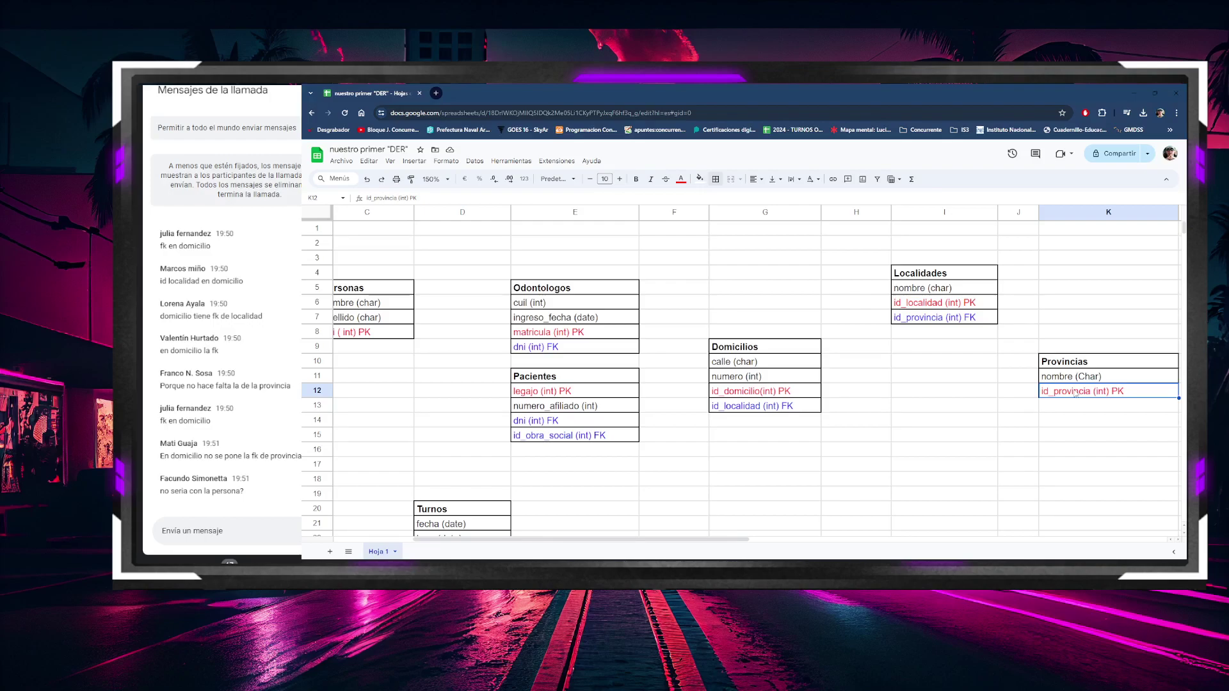
{"action": "left_click_drag", "start_coordinate": [1126, 394], "coordinate": [1088, 377]}
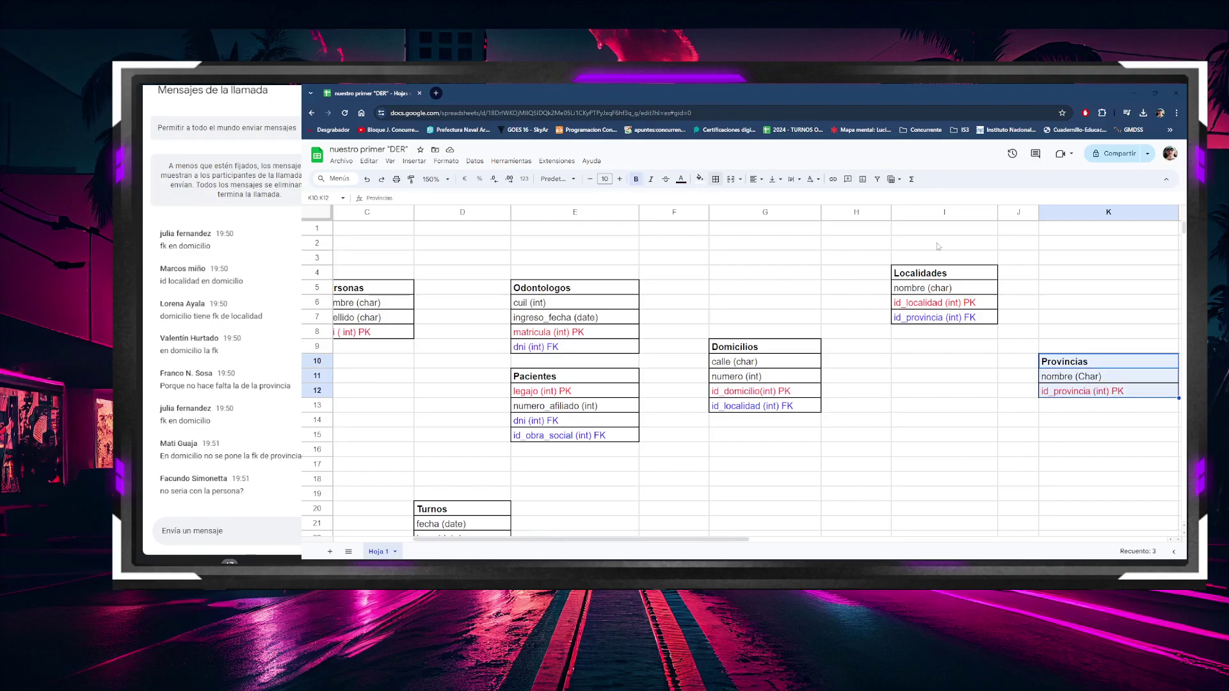
{"action": "left_click_drag", "start_coordinate": [938, 273], "coordinate": [942, 320]}
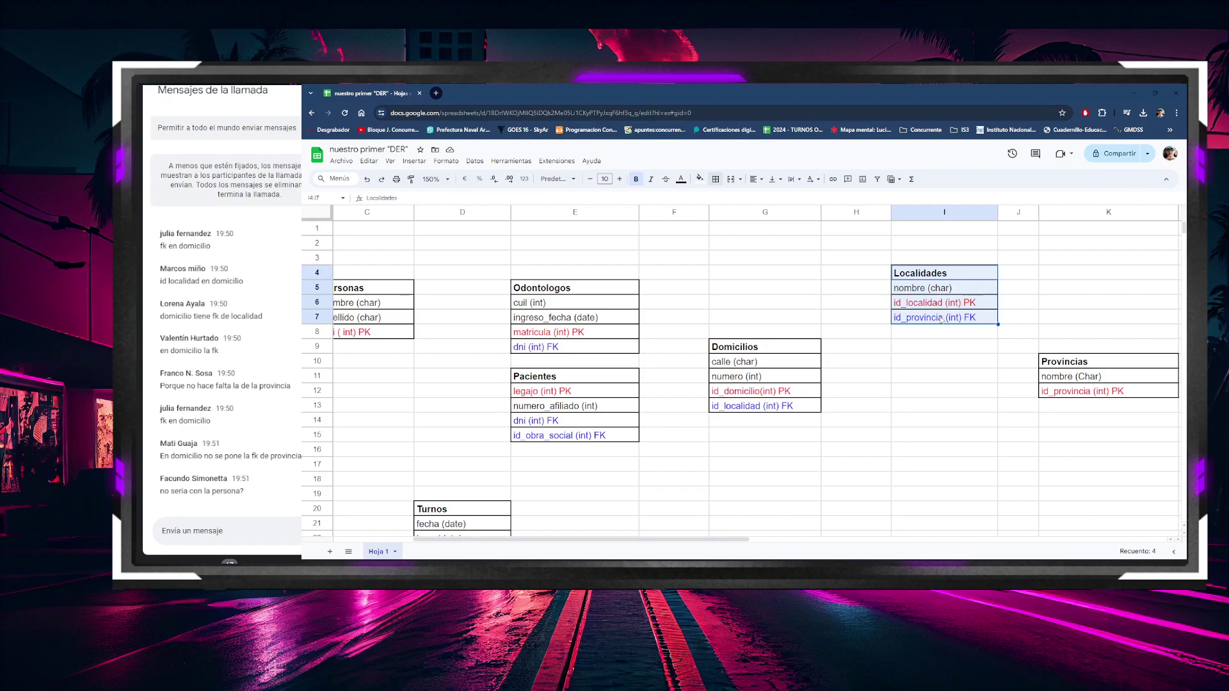
{"action": "left_click", "coordinate": [935, 394]}
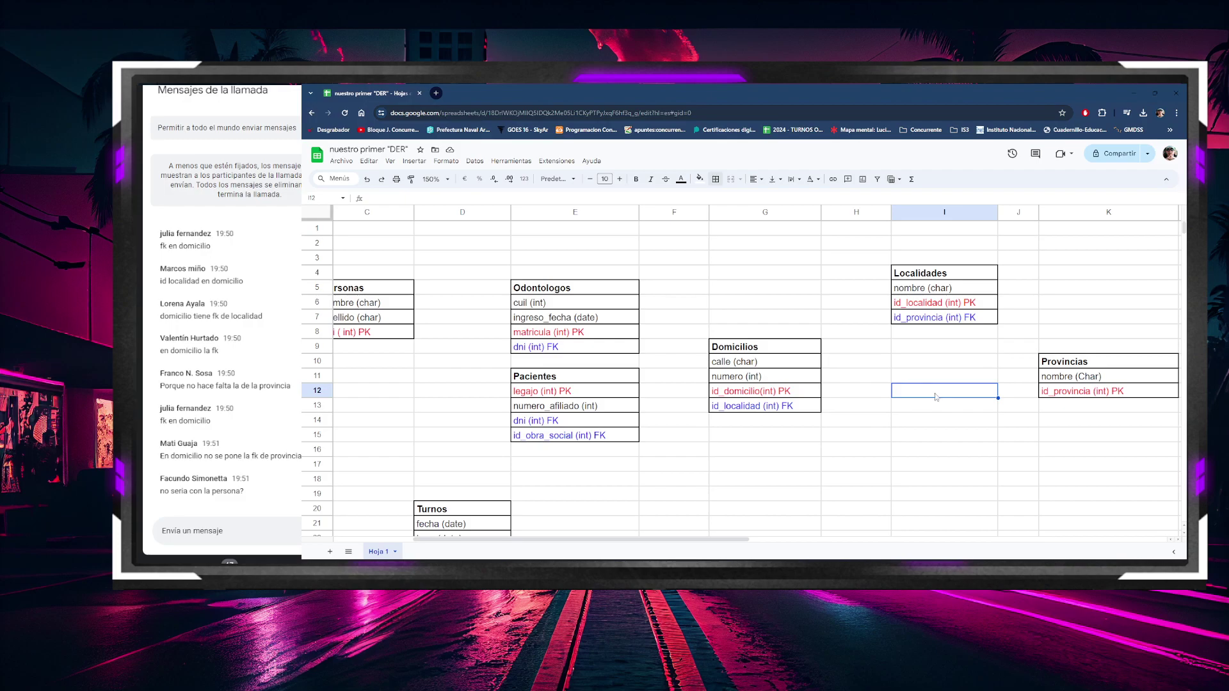
{"action": "left_click", "coordinate": [849, 468]}
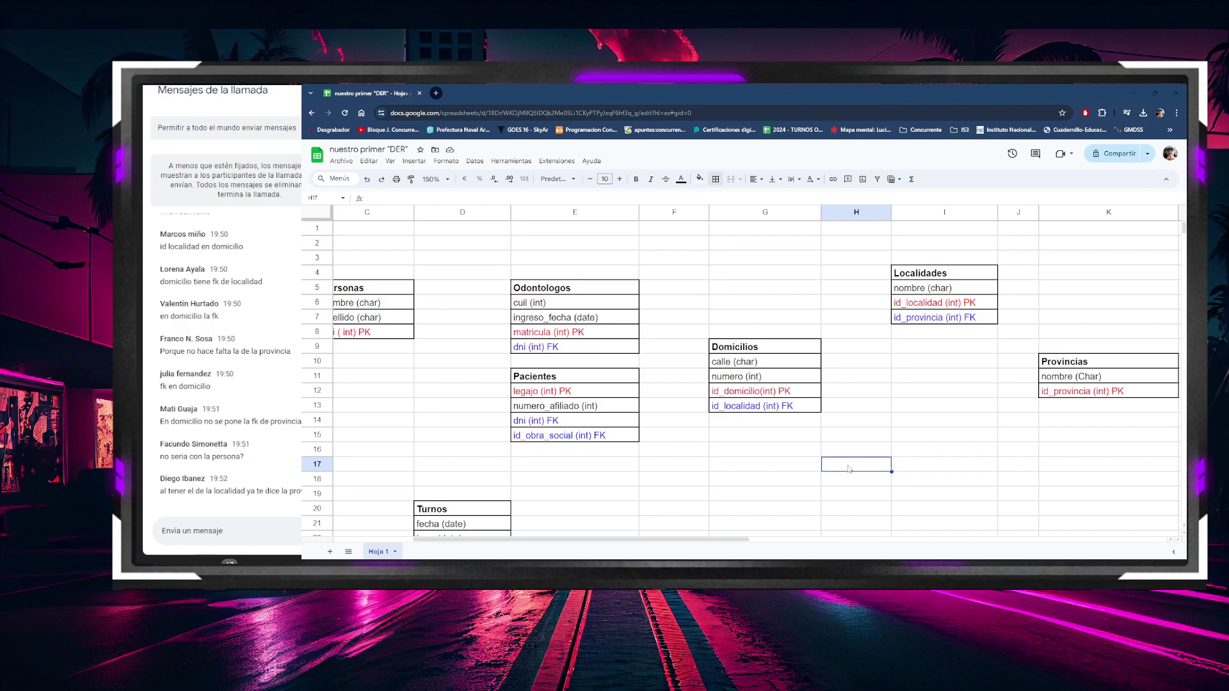
{"action": "left_click", "coordinate": [945, 365]}
{"action": "left_click", "coordinate": [1092, 377]}
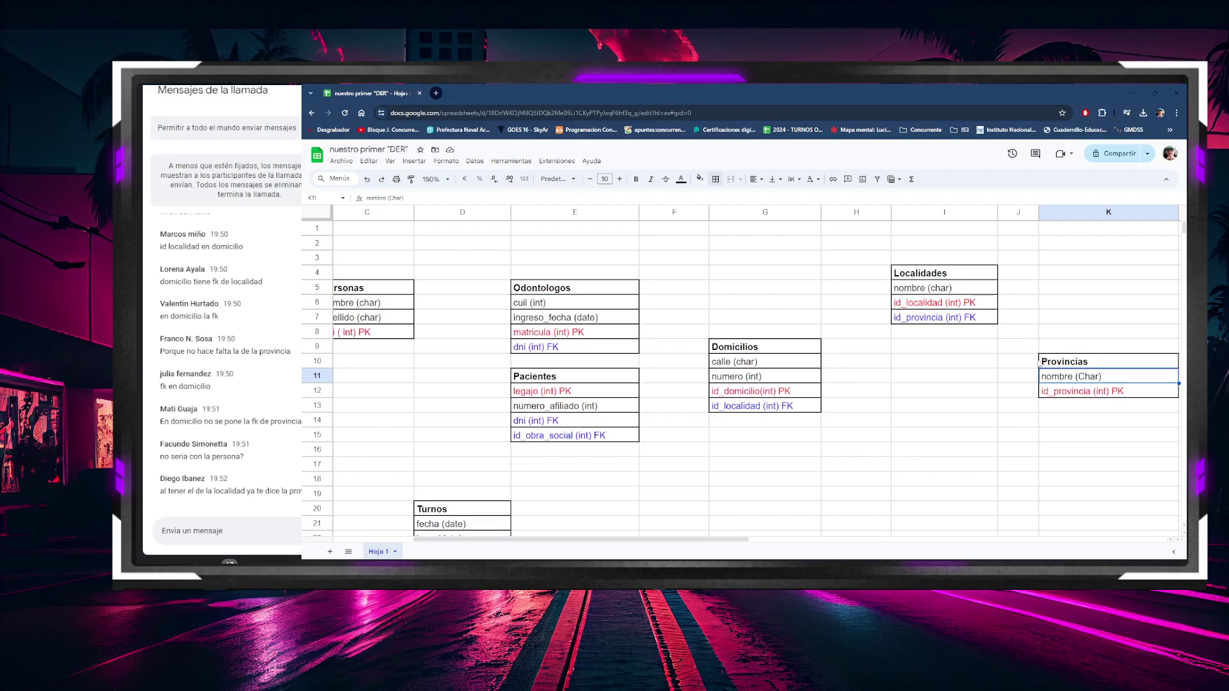
{"action": "left_click", "coordinate": [863, 451]}
Step: Compare the Odontologos, Pacientes and Personas tables with Domicilios, and read the chat suggestions about where the address foreign key belongs
{"action": "left_click", "coordinate": [526, 299]}
{"action": "left_click", "coordinate": [753, 378]}
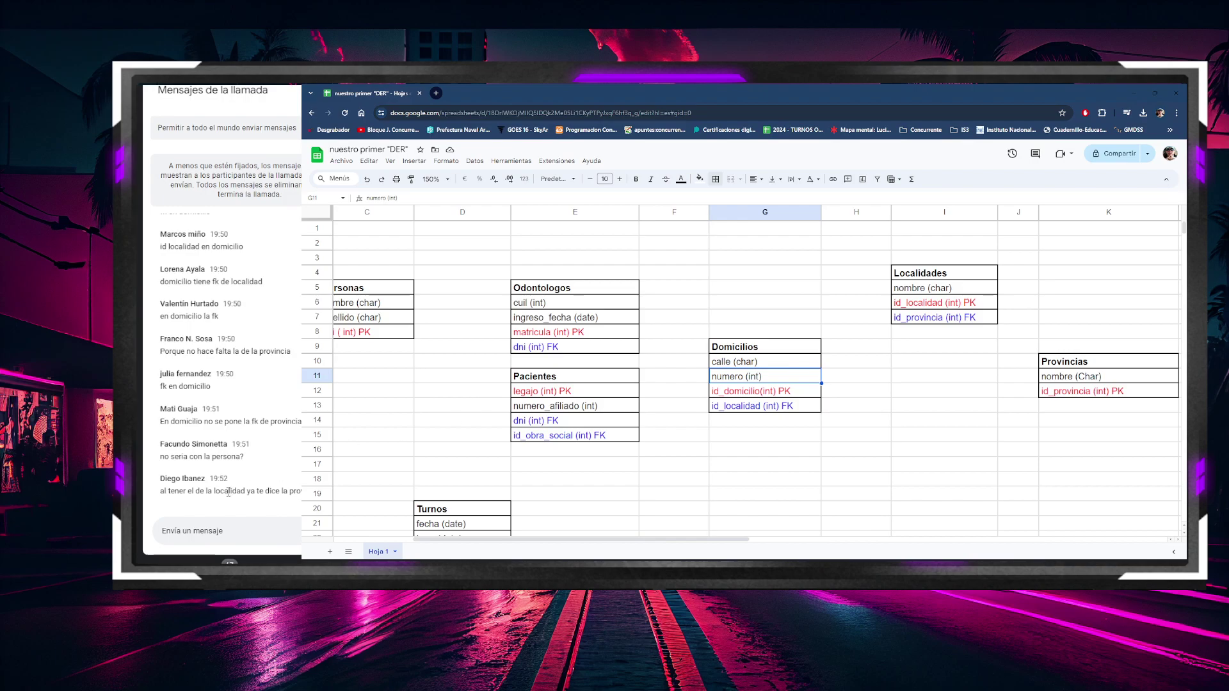
{"action": "scroll", "coordinate": [218, 473], "scroll_direction": "up", "scroll_amount": 1}
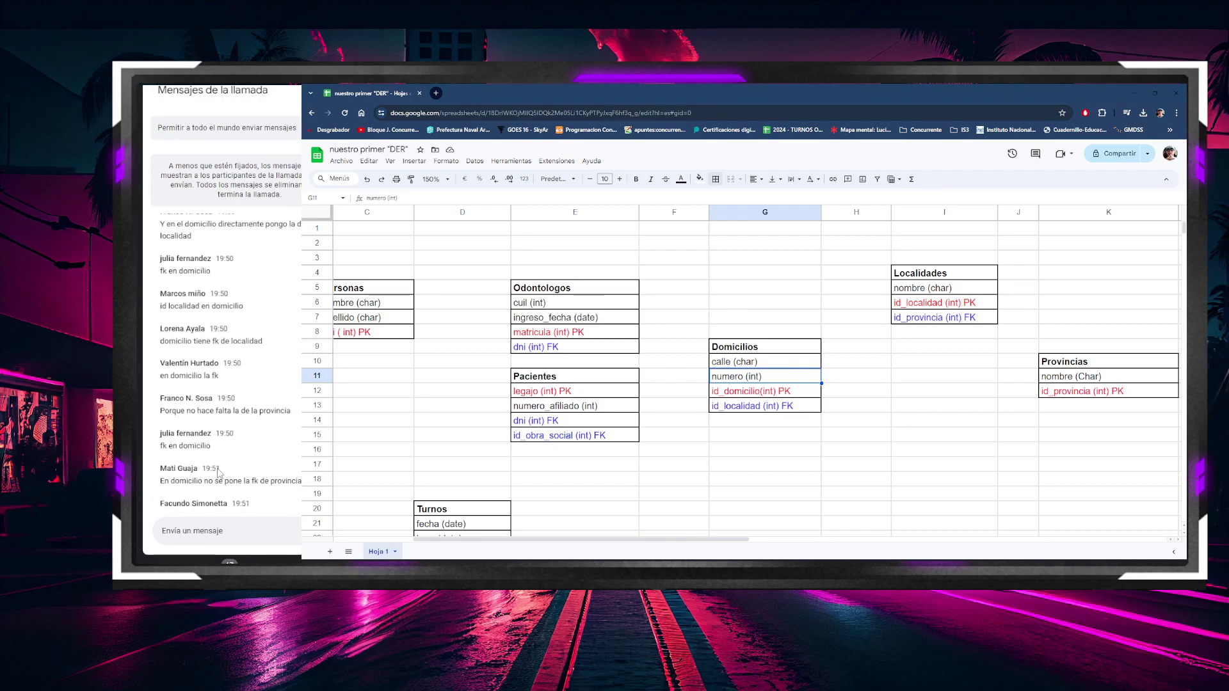
{"action": "scroll", "coordinate": [218, 474], "scroll_direction": "down", "scroll_amount": 1}
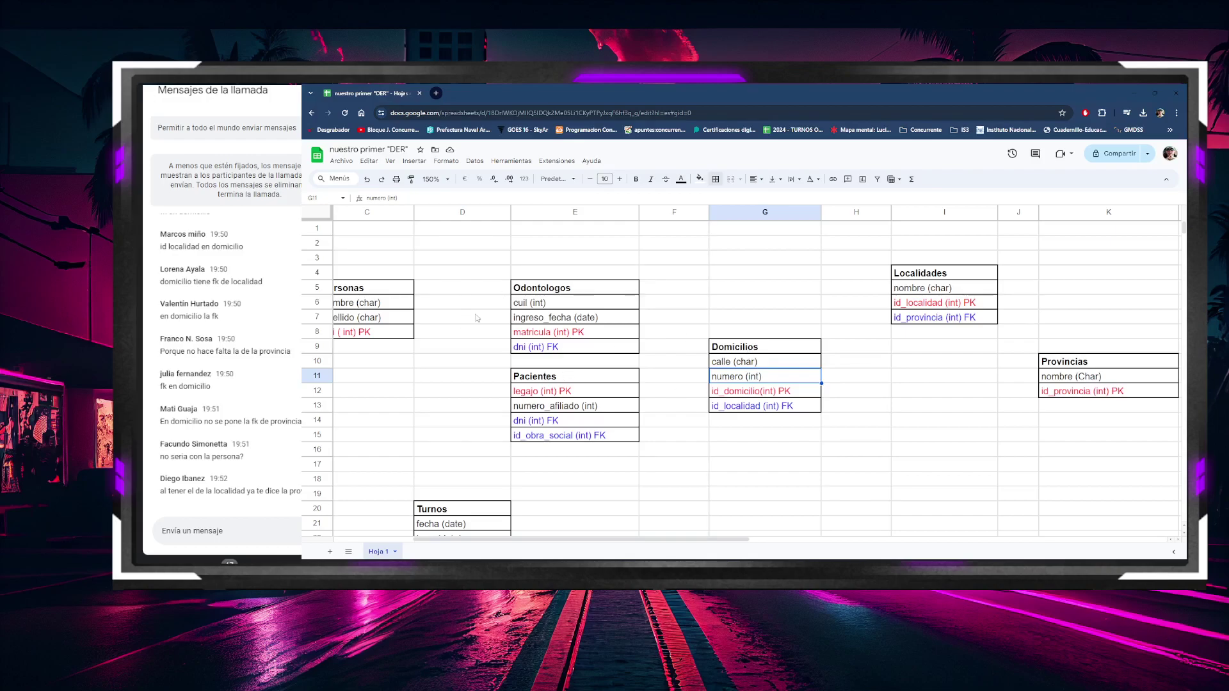
{"action": "left_click_drag", "start_coordinate": [608, 539], "coordinate": [589, 539]}
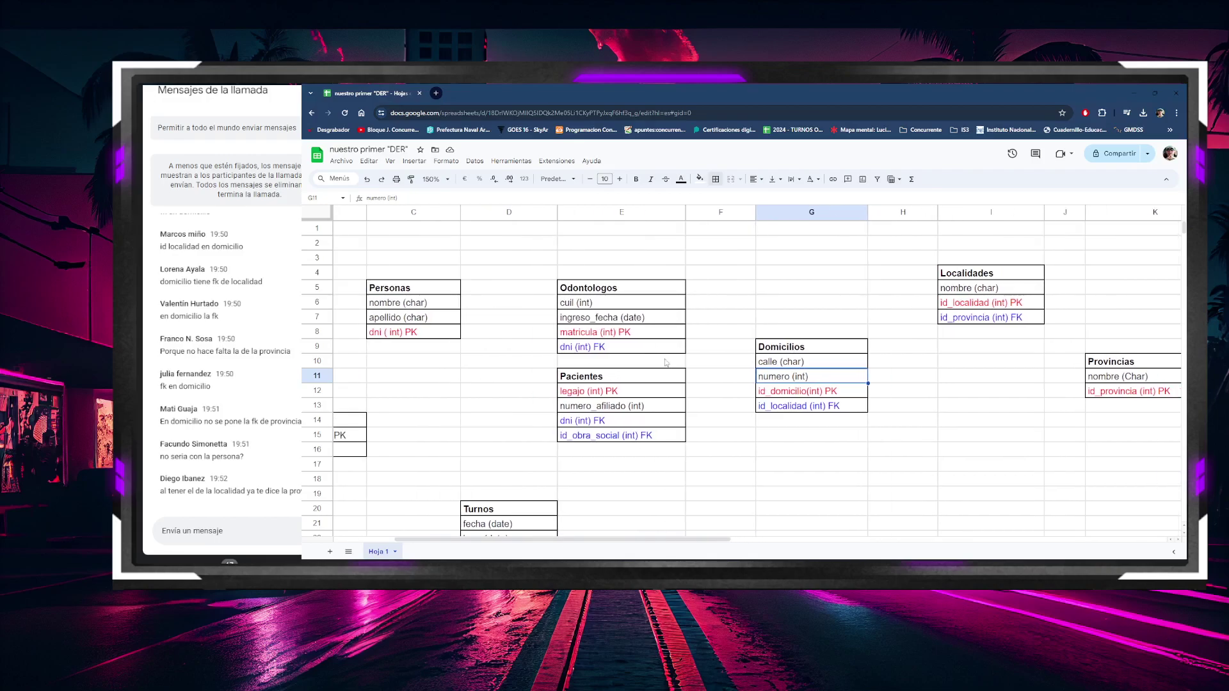
{"action": "left_click_drag", "start_coordinate": [611, 303], "coordinate": [821, 353]}
{"action": "left_click_drag", "start_coordinate": [626, 396], "coordinate": [789, 408]}
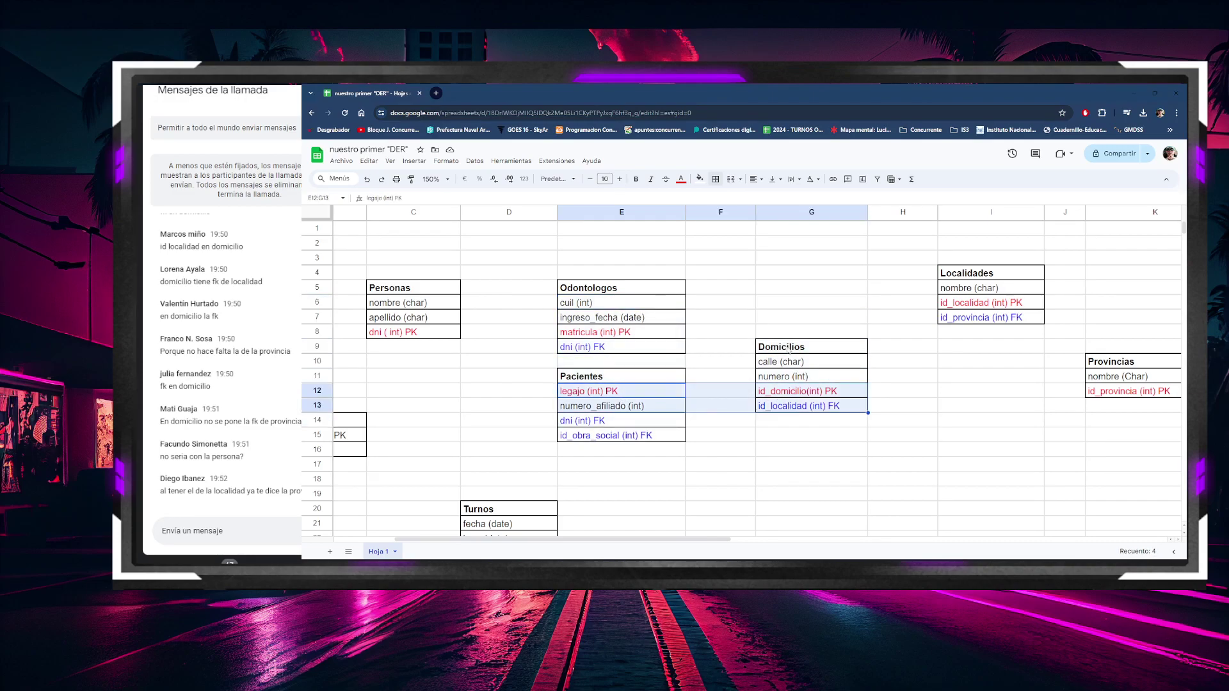
{"action": "left_click", "coordinate": [410, 288]}
{"action": "left_click", "coordinate": [802, 363]}
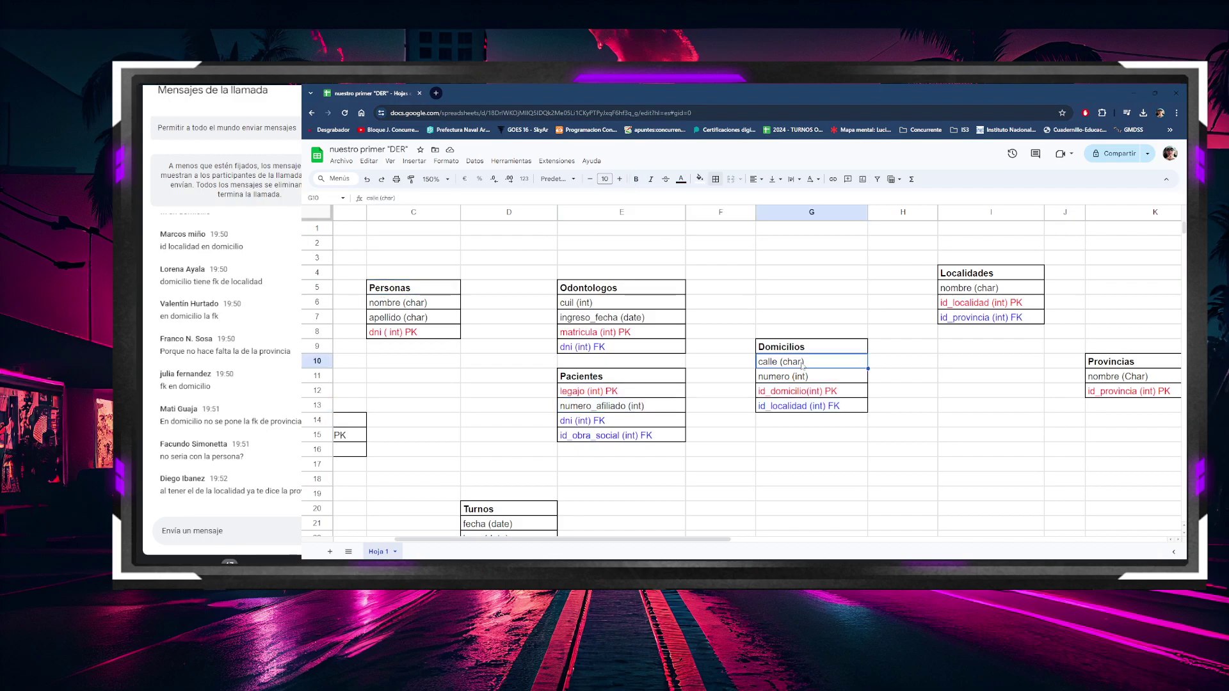
Step: Compare the Domicilios attributes with the Odontologos, Pacientes and Personas tables to decide where the address relationship belongs
{"action": "mouse_move", "coordinate": [621, 332]}
{"action": "left_mouse_down"}
{"action": "mouse_move", "coordinate": [807, 304]}
{"action": "mouse_move", "coordinate": [806, 332]}
{"action": "mouse_move", "coordinate": [621, 333]}
{"action": "left_mouse_up"}
{"action": "left_click", "coordinate": [796, 384]}
{"action": "left_click", "coordinate": [642, 420]}
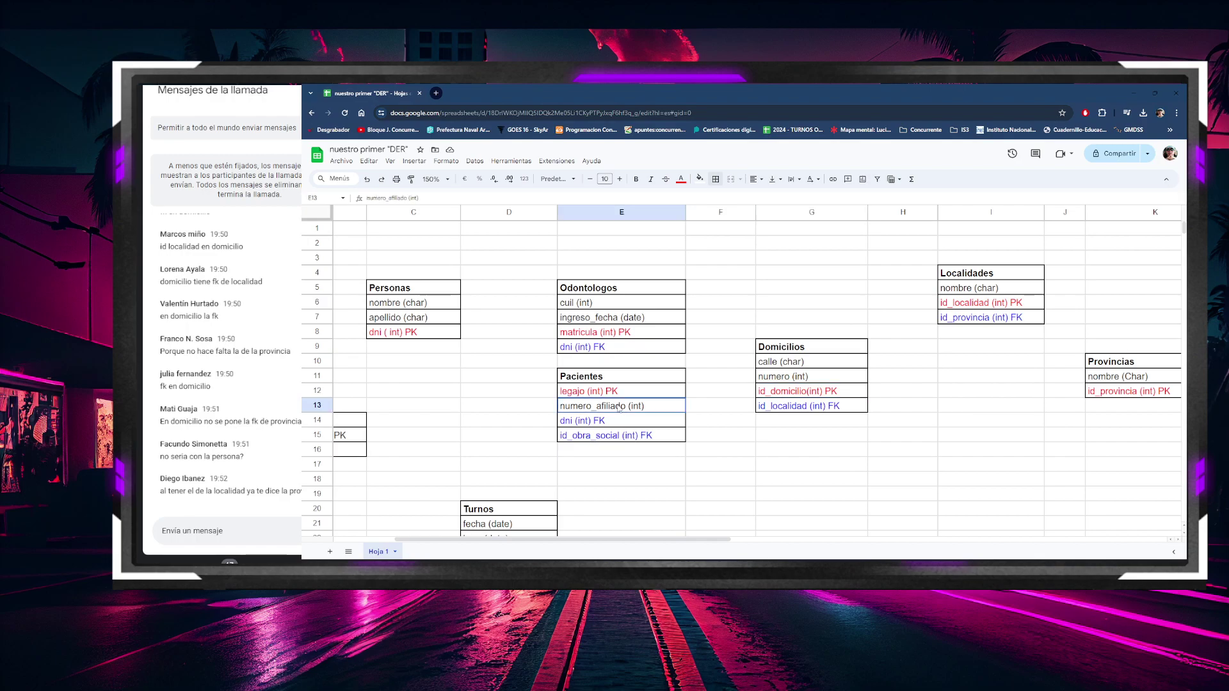
{"action": "left_click", "coordinate": [801, 377]}
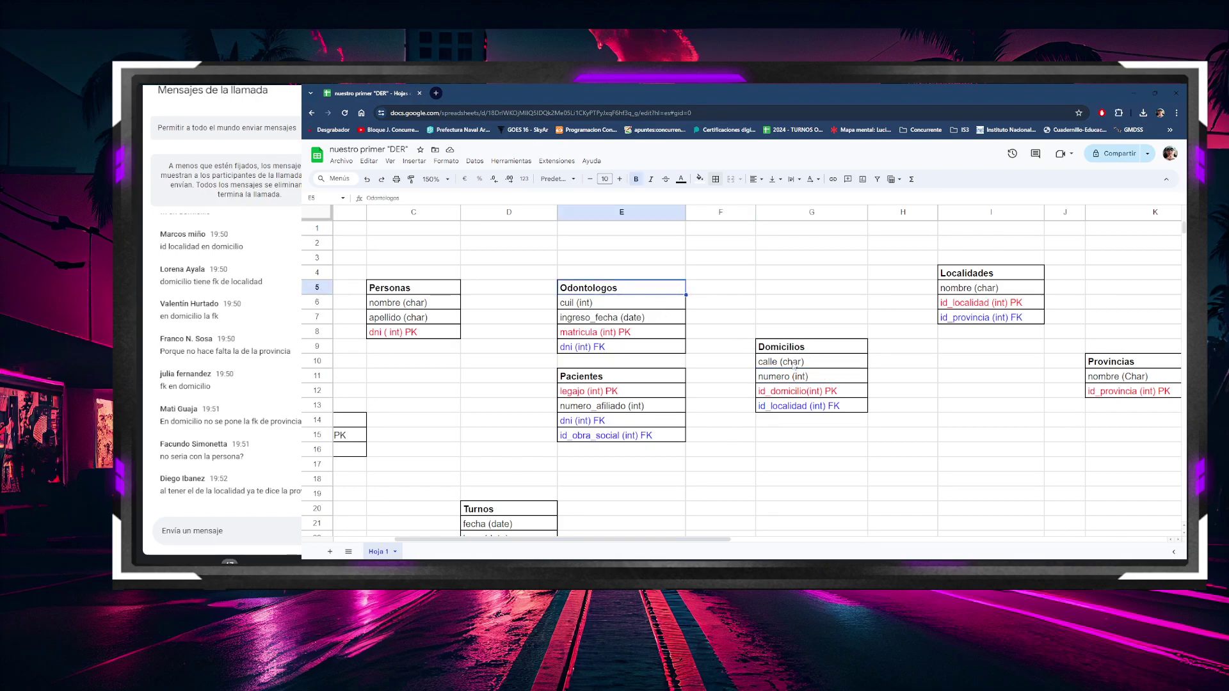
{"action": "left_click", "coordinate": [812, 389]}
{"action": "left_click", "coordinate": [812, 395]}
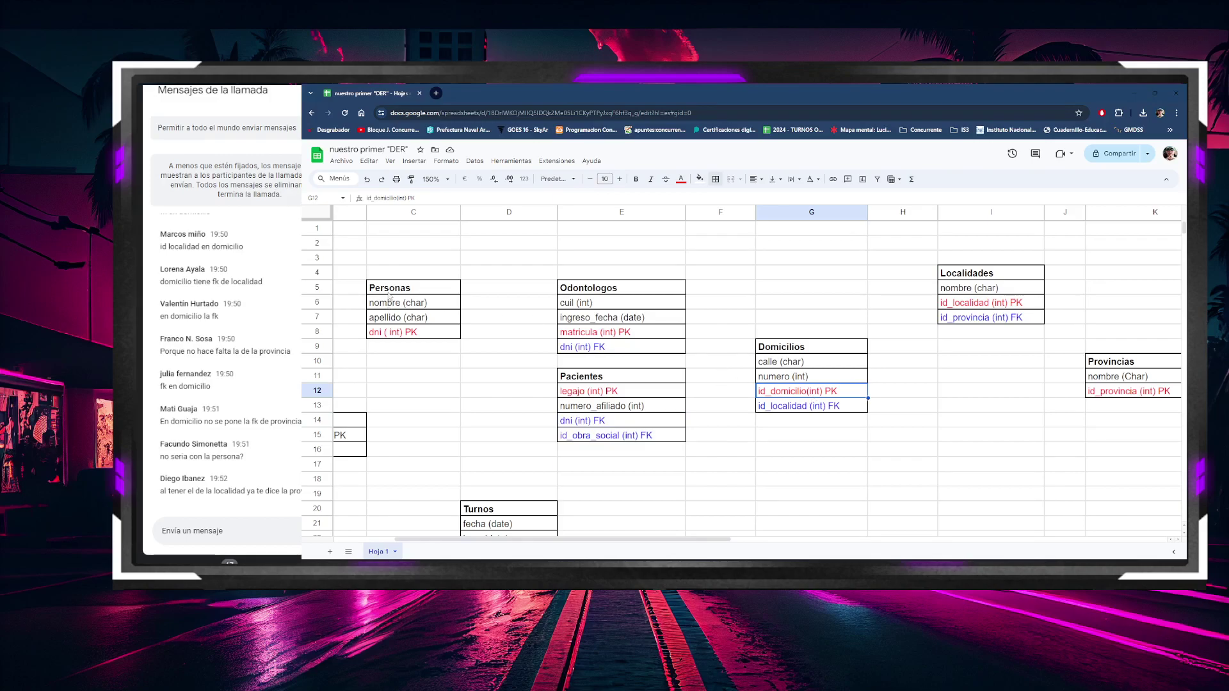
{"action": "left_click_drag", "start_coordinate": [390, 291], "coordinate": [405, 333]}
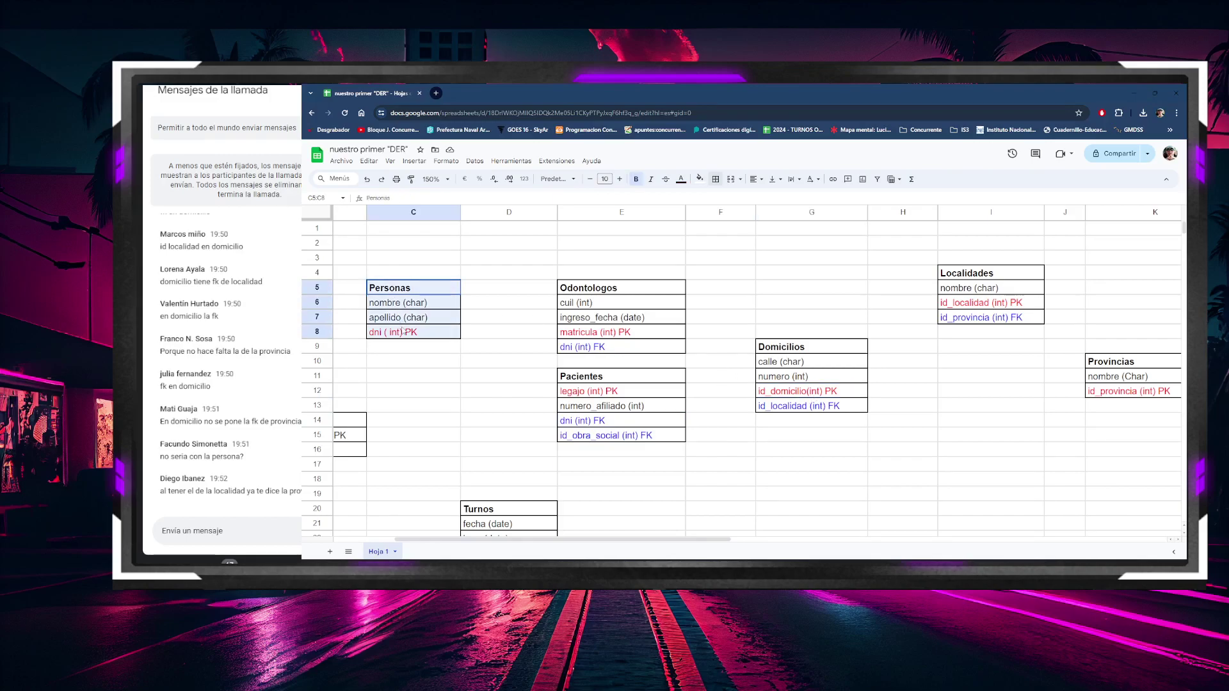
{"action": "left_click", "coordinate": [811, 378]}
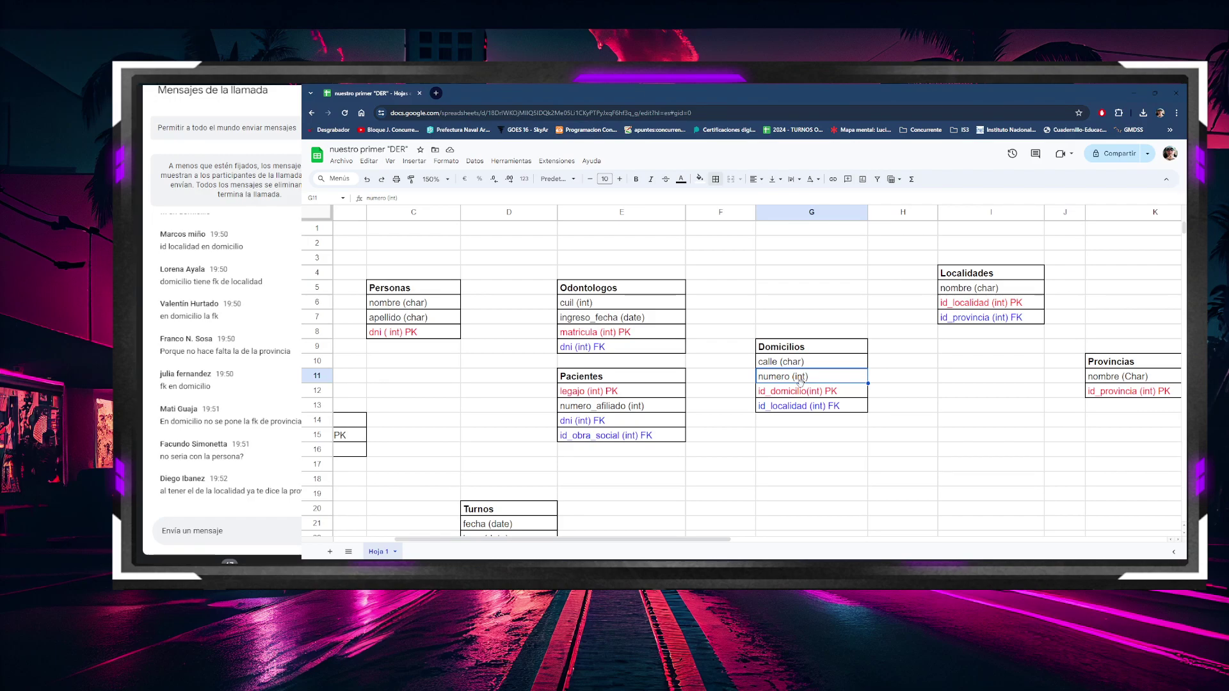
{"action": "left_click", "coordinate": [448, 288]}
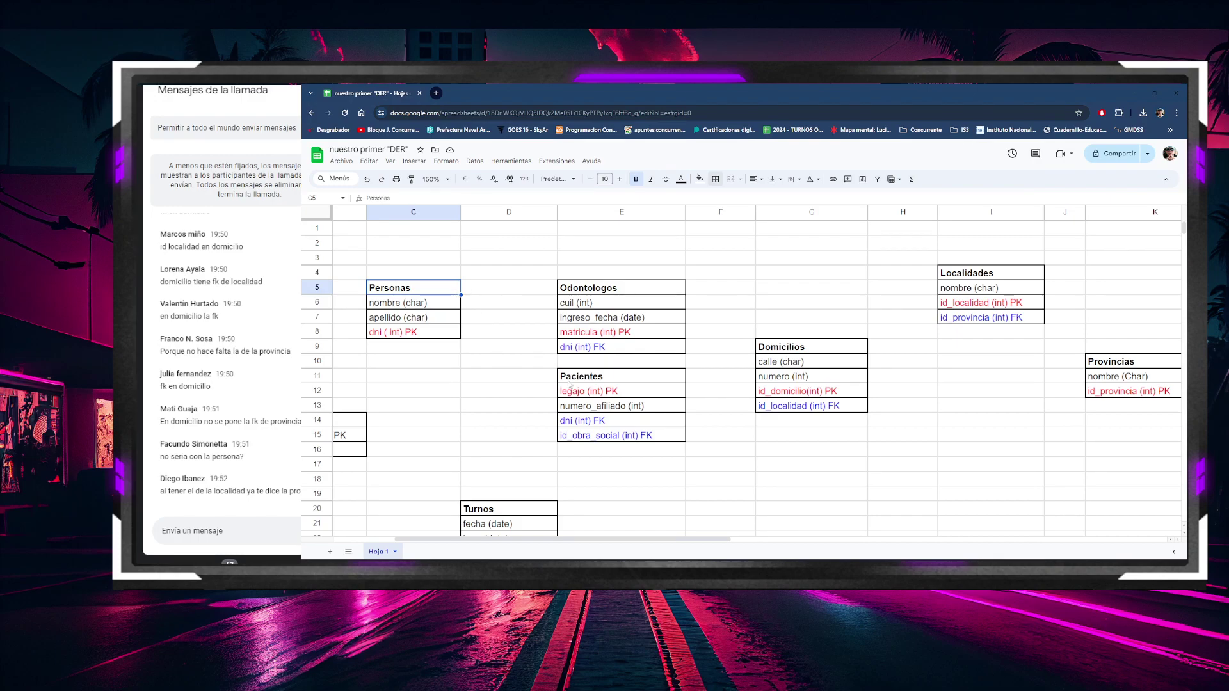
Step: Go through the Domicilios rows against Odontologos and check the free cells below Domicilios for a possible foreign key
{"action": "left_click", "coordinate": [611, 295]}
{"action": "left_click", "coordinate": [789, 362]}
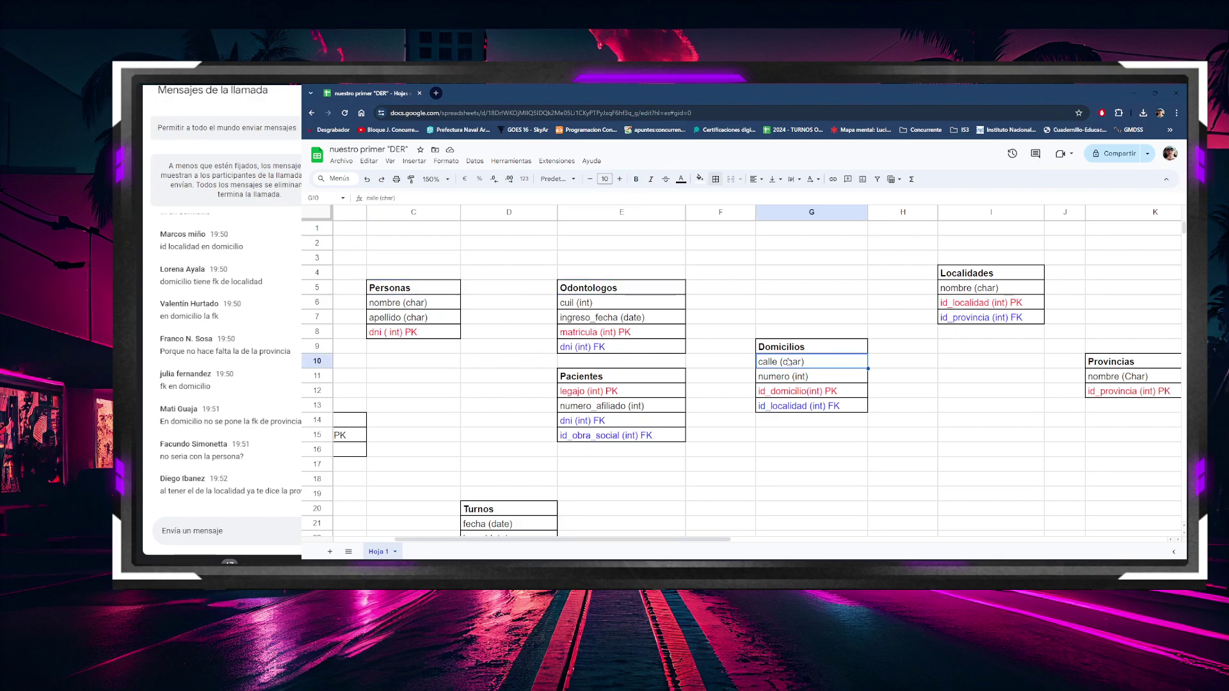
{"action": "key", "text": "Down"}
{"action": "key", "text": "Down"}
{"action": "key", "text": "Down"}
{"action": "left_click", "coordinate": [626, 317]}
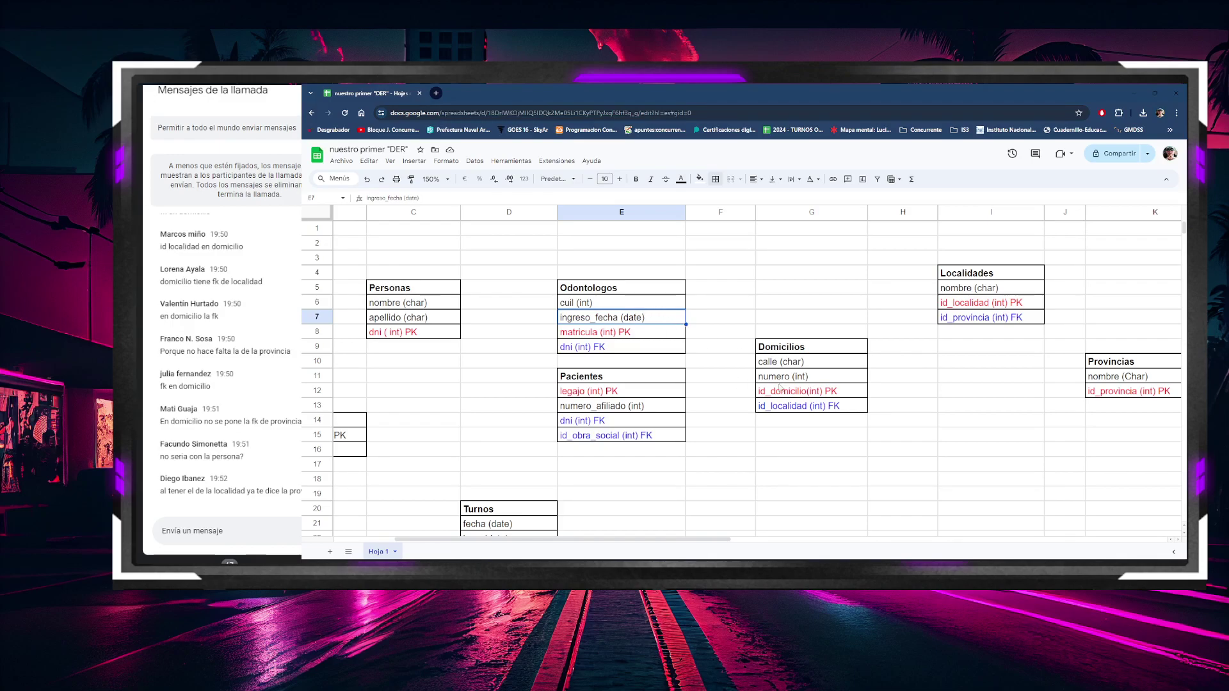
{"action": "left_click", "coordinate": [787, 421]}
{"action": "double_click", "coordinate": [787, 421]}
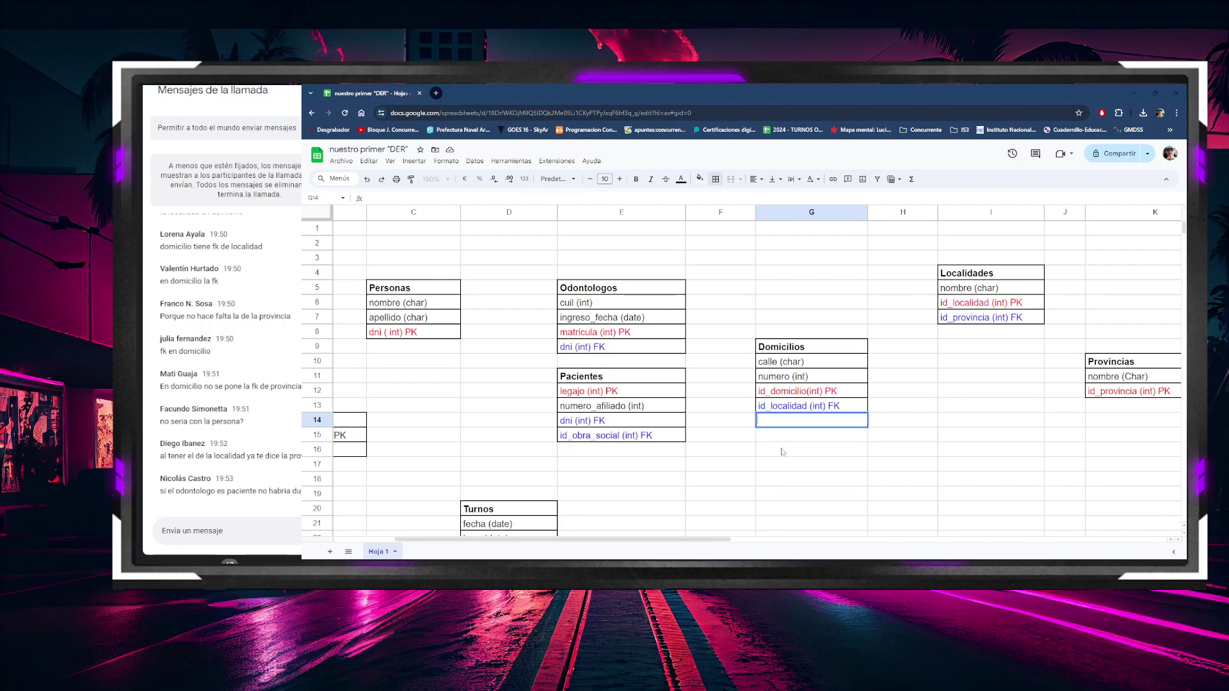
{"action": "left_click", "coordinate": [782, 452]}
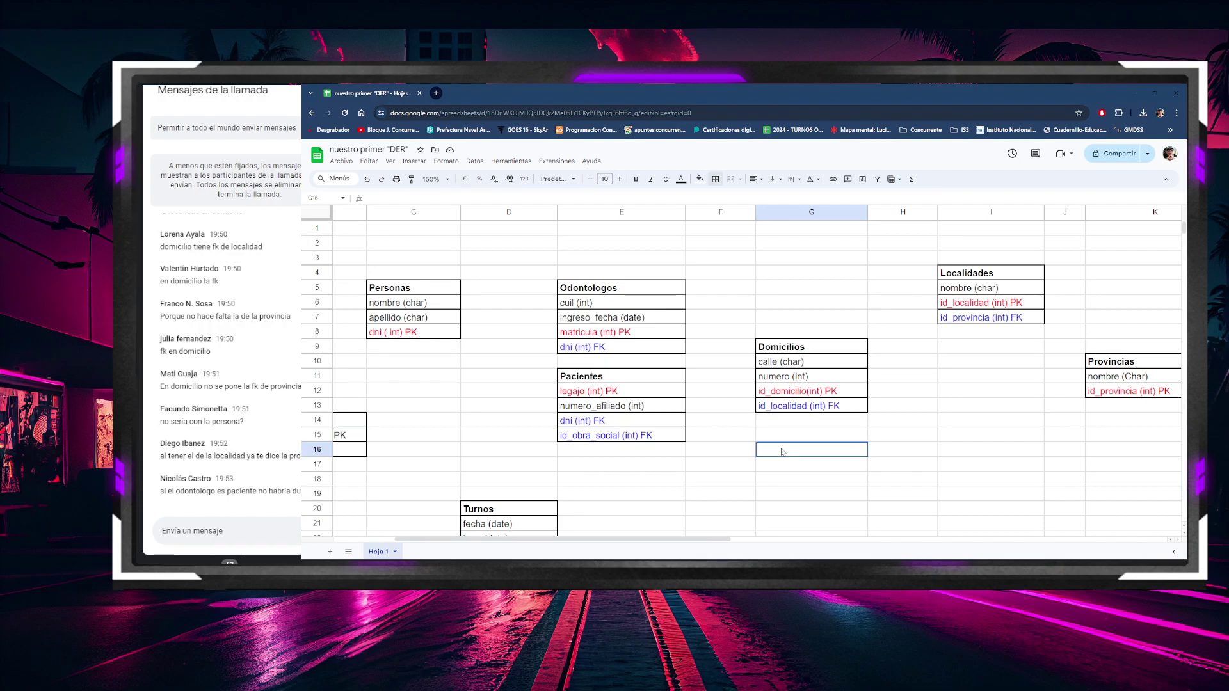
Step: Enter the sample address record "peron;100,1; 1" in both cells F1 and F2
{"action": "left_click", "coordinate": [715, 232]}
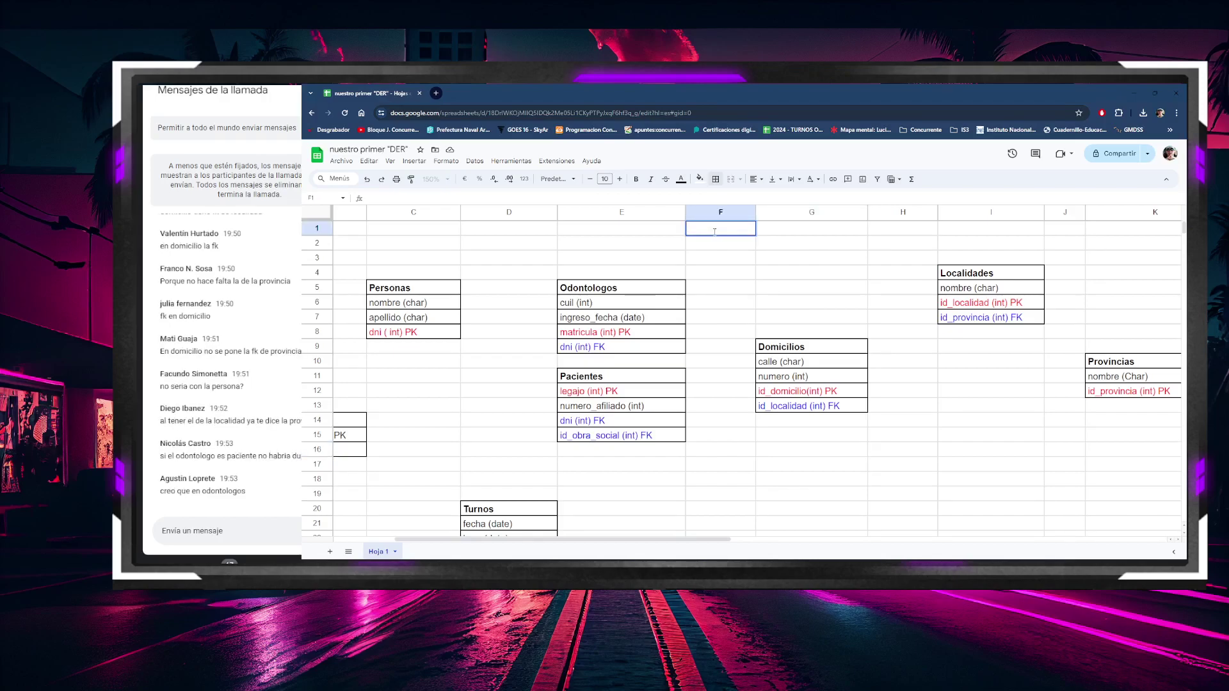
{"action": "type", "text": "peron:100,1; 1"}
{"action": "key", "text": "Return"}
{"action": "type", "text": "peron"}
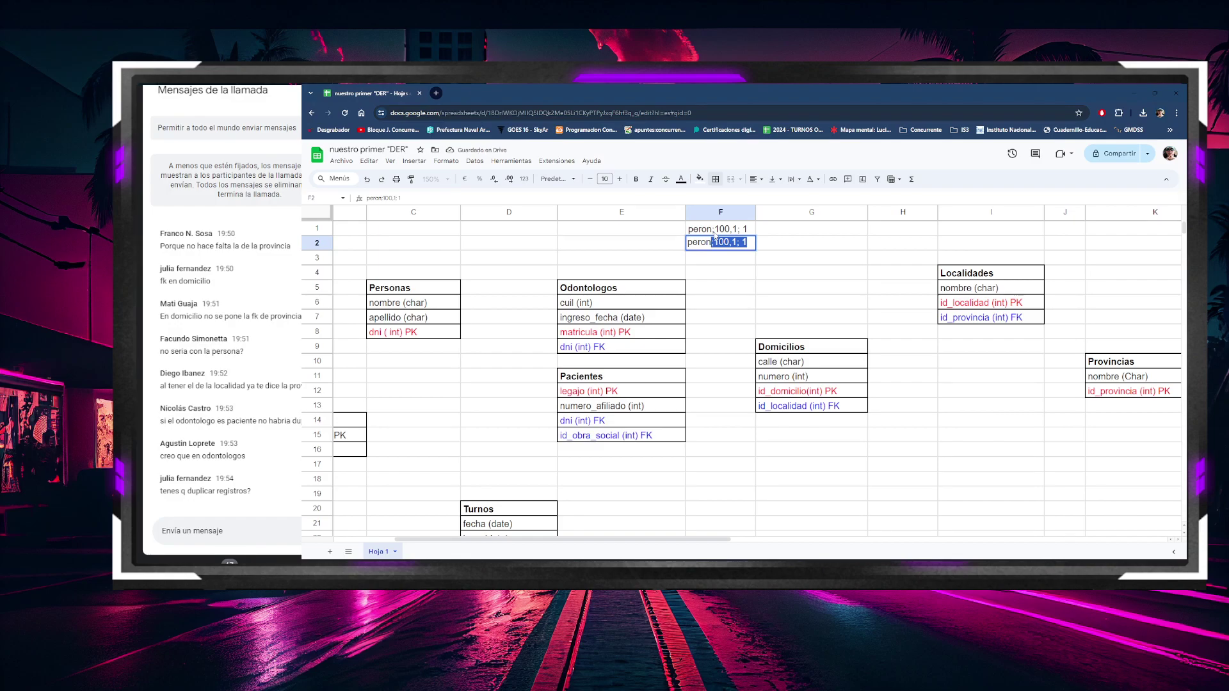
{"action": "key", "text": "Return"}
Step: Set the final value of the sample record in F2 to 2 and compare it with the one in F1
{"action": "double_click", "coordinate": [747, 243]}
{"action": "triple_click", "coordinate": [748, 242]}
{"action": "left_click", "coordinate": [750, 243]}
{"action": "key", "text": "BackSpace"}
{"action": "type", "text": "2"}
{"action": "key", "text": "Return"}
{"action": "left_click", "coordinate": [747, 244]}
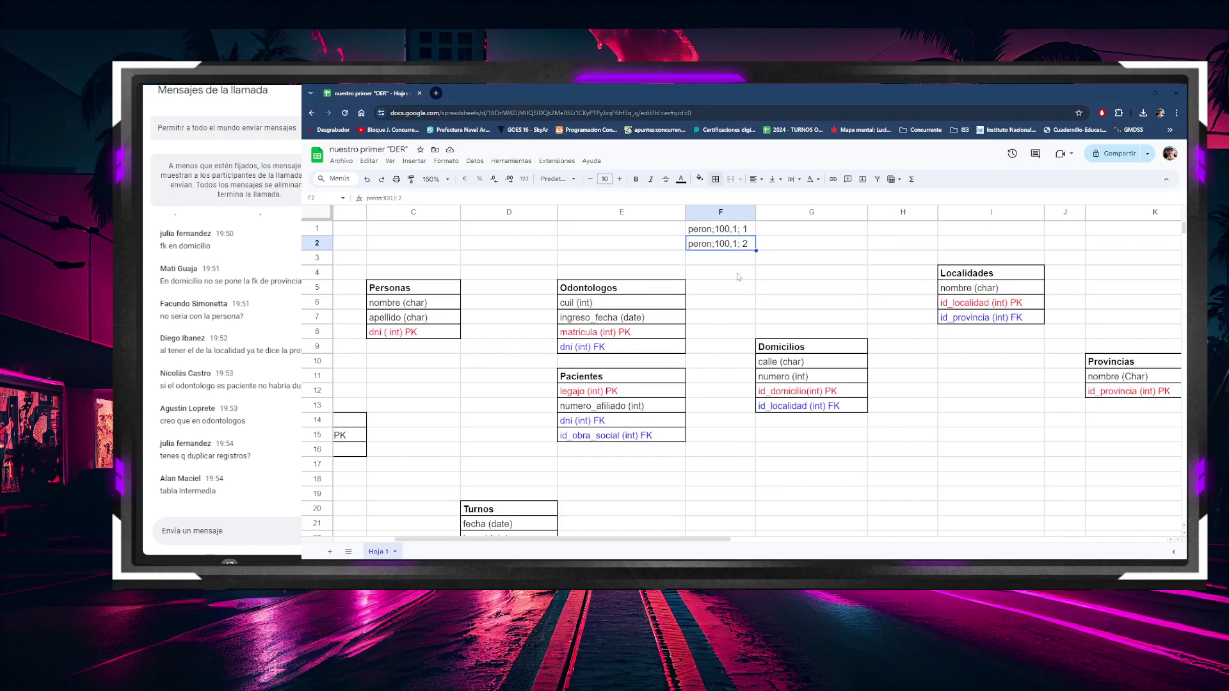
{"action": "left_click", "coordinate": [702, 232]}
{"action": "double_click", "coordinate": [746, 228]}
{"action": "left_click", "coordinate": [744, 243]}
{"action": "double_click", "coordinate": [744, 242]}
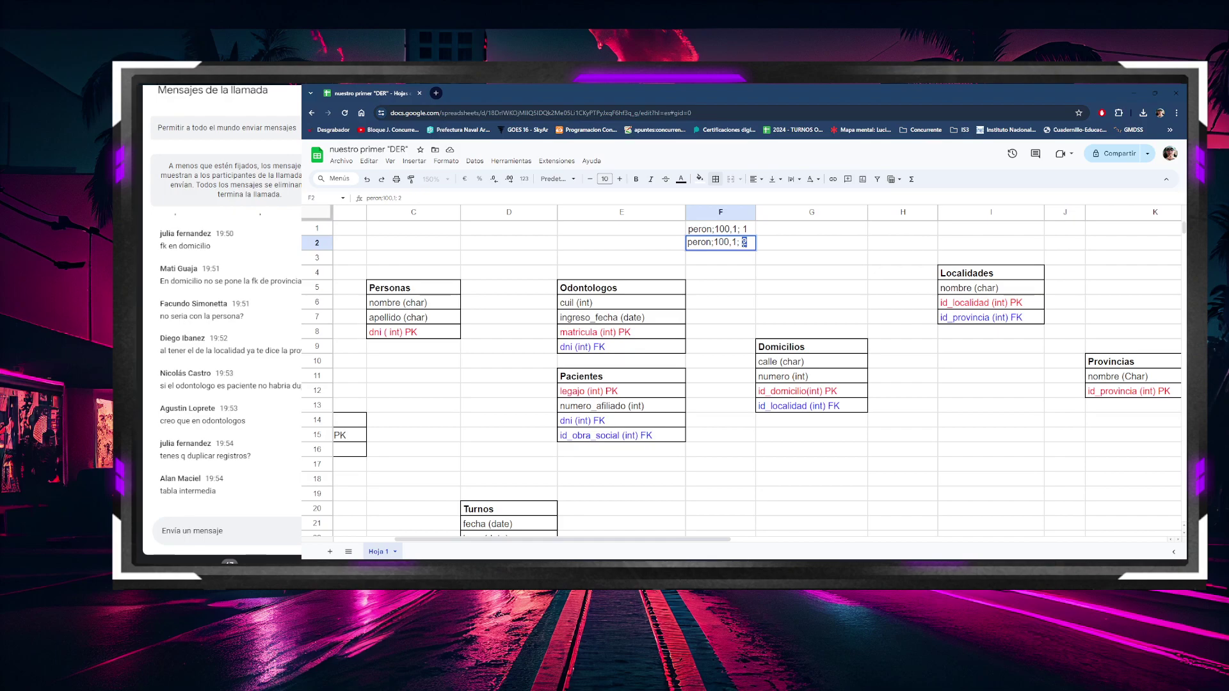
Step: Add a "matricula FK" row below the Domicilios table and format it with strikethrough
{"action": "left_click", "coordinate": [786, 421]}
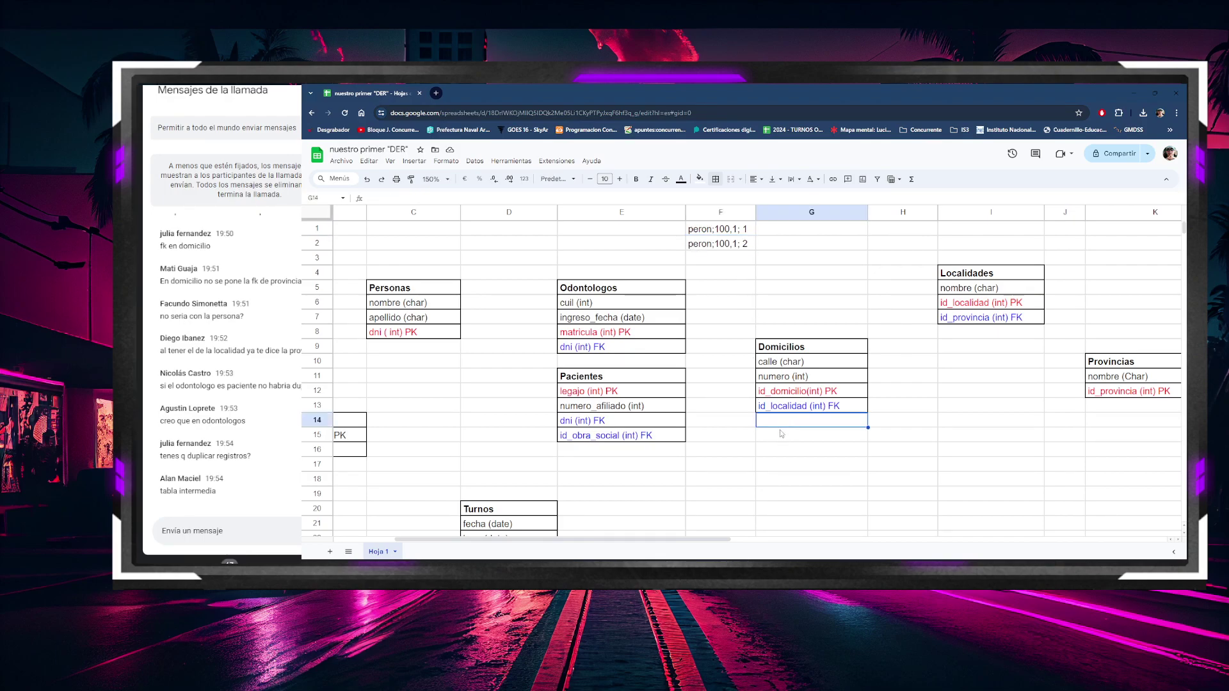
{"action": "type", "text": "matricula "}
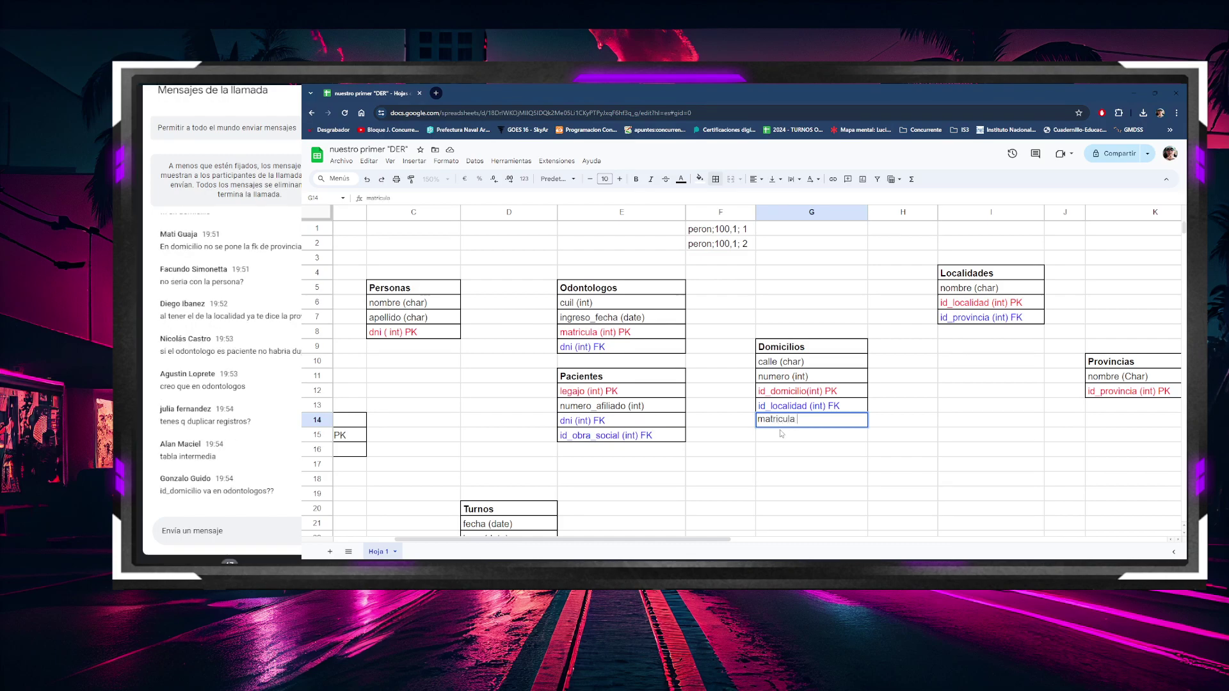
{"action": "type", "text": "FK"}
{"action": "left_click_drag", "start_coordinate": [810, 419], "coordinate": [757, 419]}
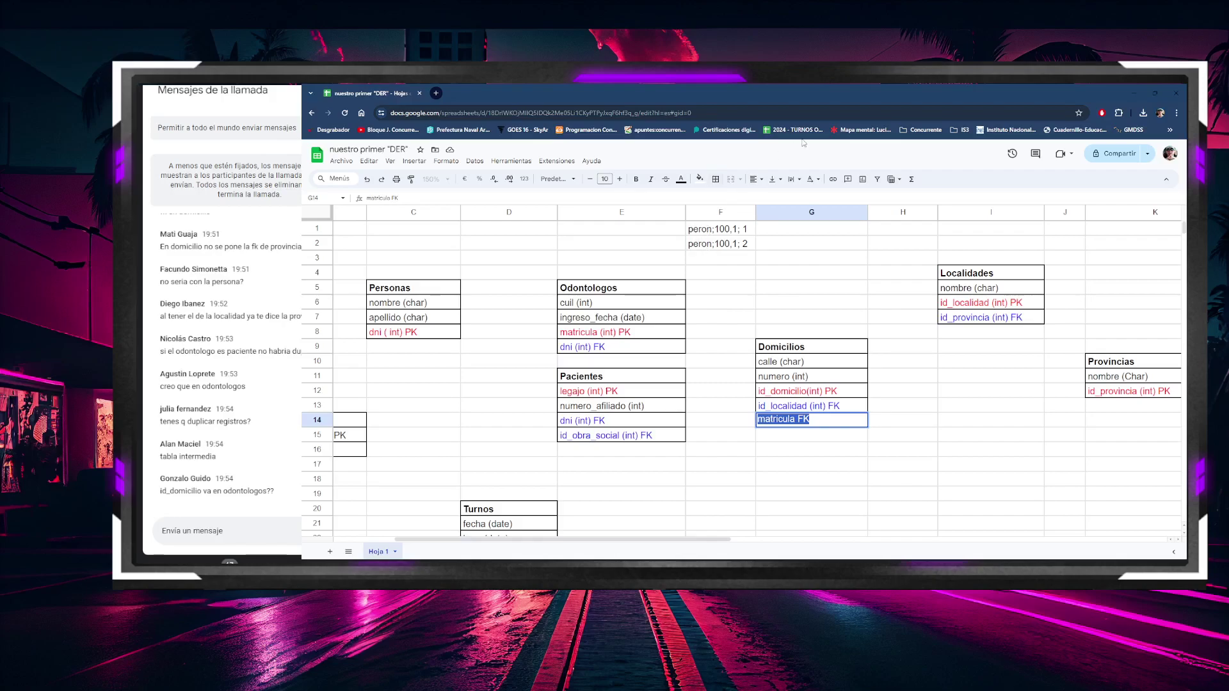
{"action": "left_click", "coordinate": [668, 183]}
{"action": "left_click", "coordinate": [840, 482]}
{"action": "left_click", "coordinate": [797, 424]}
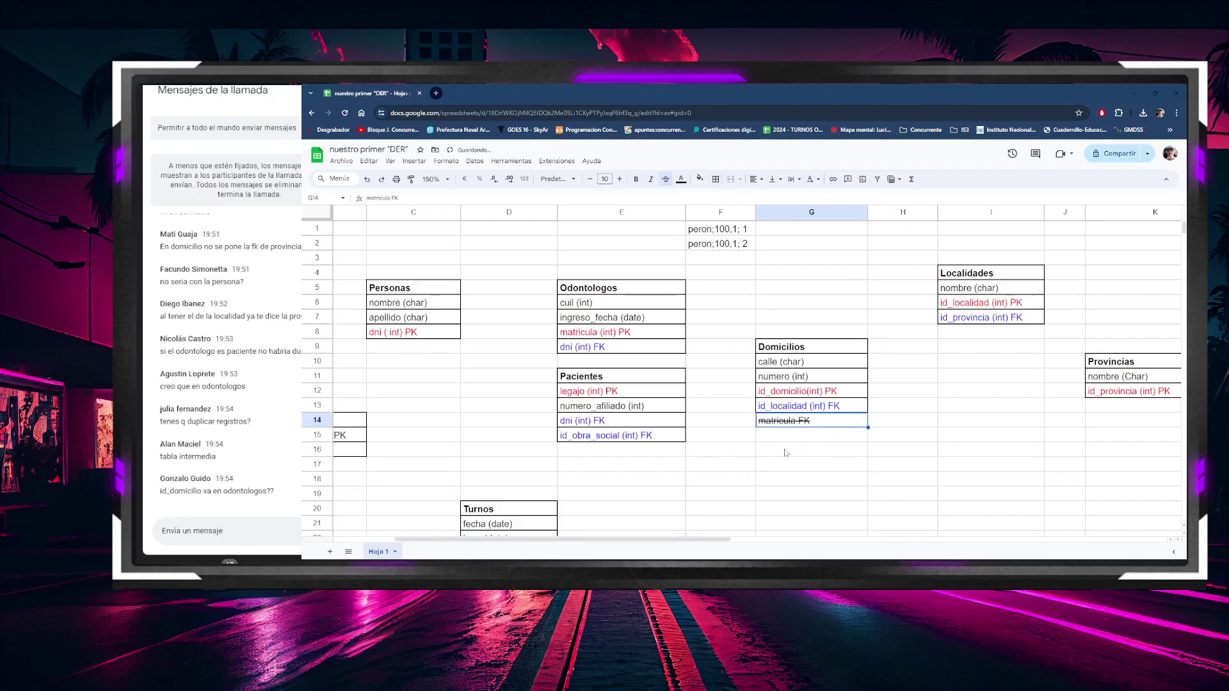
Step: Add an "id_domicilio" row in the cell directly below the last Odontologos attribute
{"action": "left_click", "coordinate": [578, 362]}
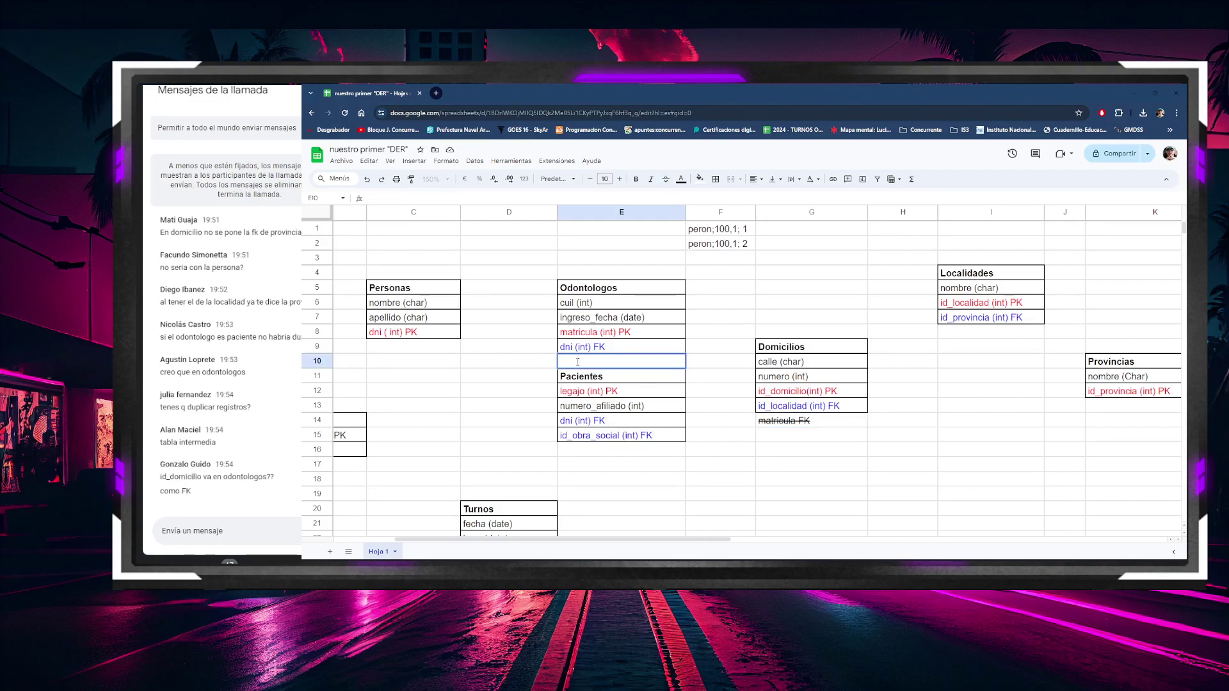
{"action": "type", "text": "id_domicilio"}
{"action": "key", "text": "Return"}
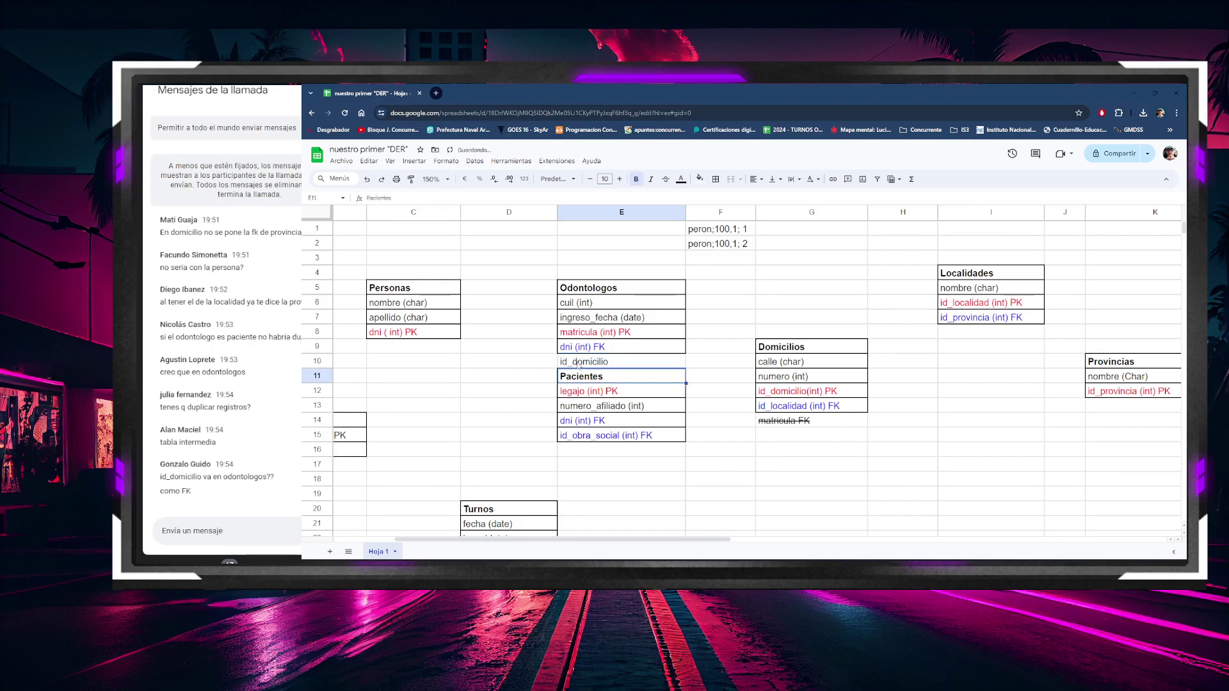
Step: Delete the two sample address records from cells F1 and F2
{"action": "left_click", "coordinate": [721, 232]}
{"action": "key", "text": "Delete"}
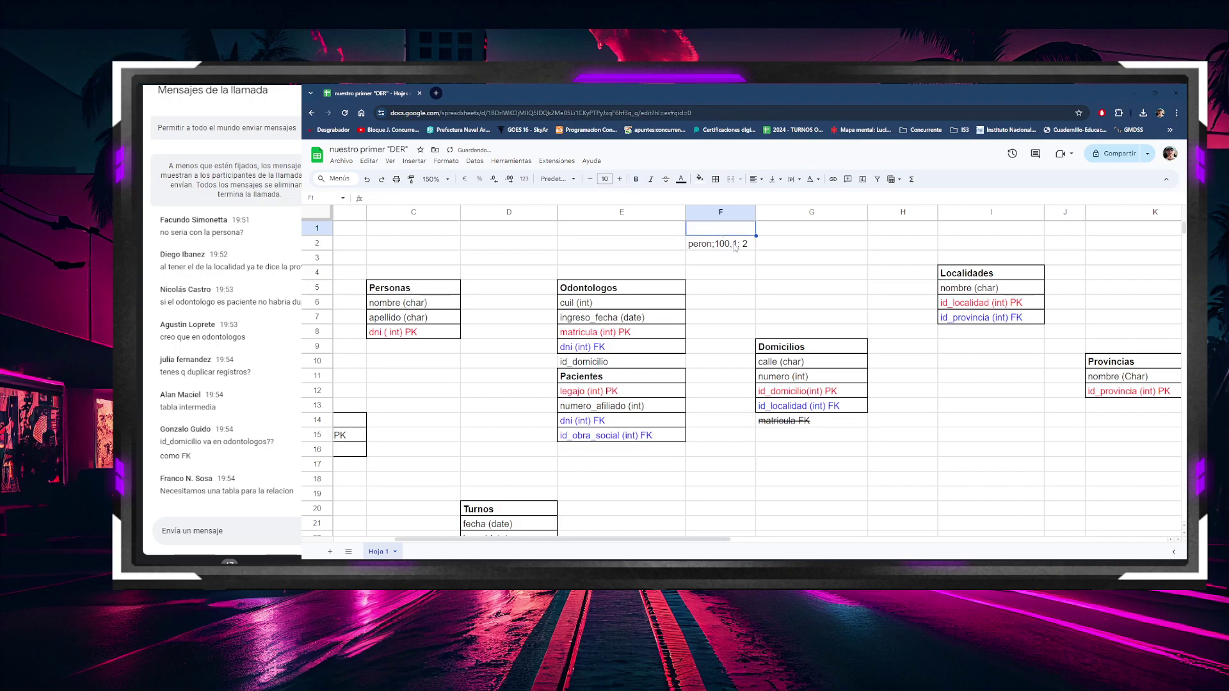
{"action": "left_click", "coordinate": [735, 246]}
{"action": "key", "text": "Delete"}
Step: Enter three sample dentist records in F1:F3, repeating the same surname with address ids 1, 2 and 11
{"action": "double_click", "coordinate": [719, 230]}
{"action": "type", "text": "Perez"}
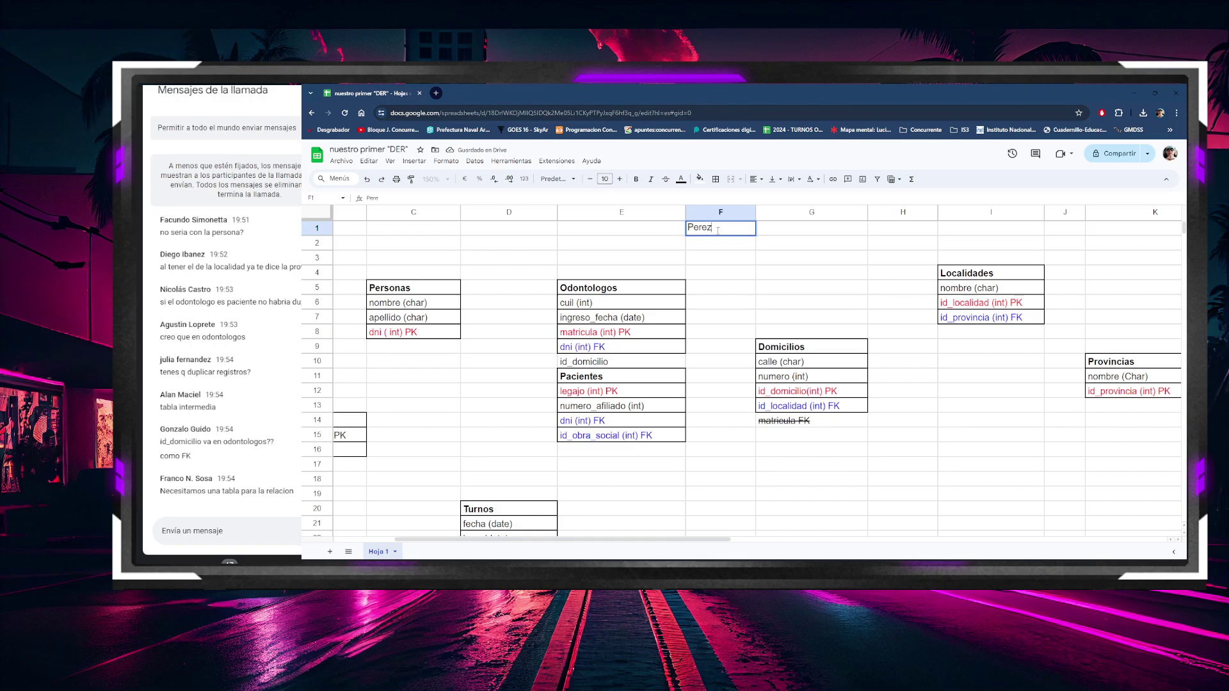
{"action": "type", "text": ", 1"}
{"action": "key", "text": "Return"}
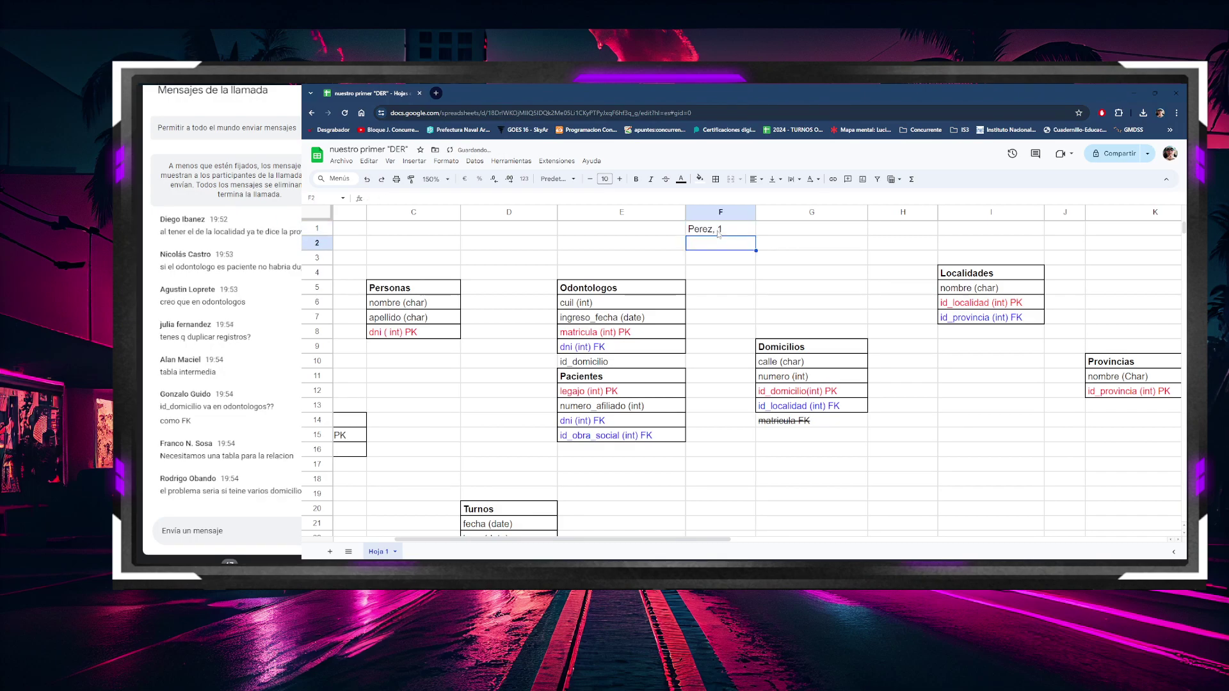
{"action": "type", "text": "Perez, 2"}
{"action": "key", "text": "Return"}
{"action": "type", "text": "Perez,"}
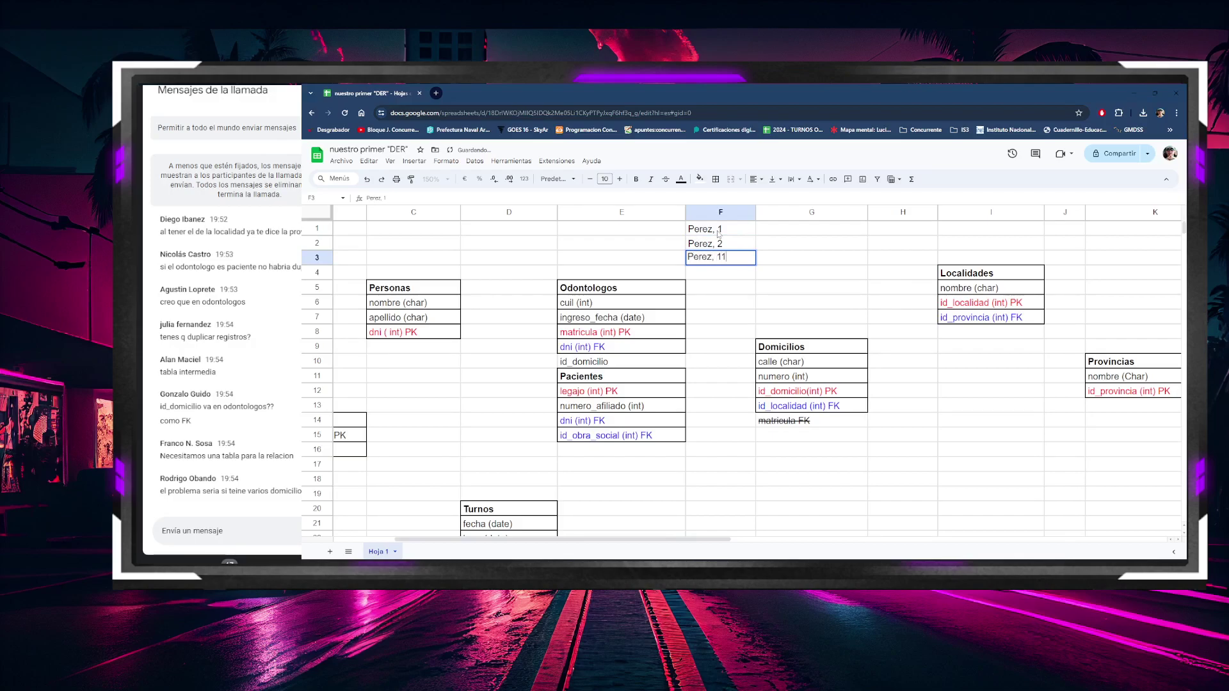
{"action": "key", "text": "Return"}
Step: Check the sample dentist records against Odontologos and Personas, and strike through the id_domicilio row below Odontologos
{"action": "left_click", "coordinate": [660, 362]}
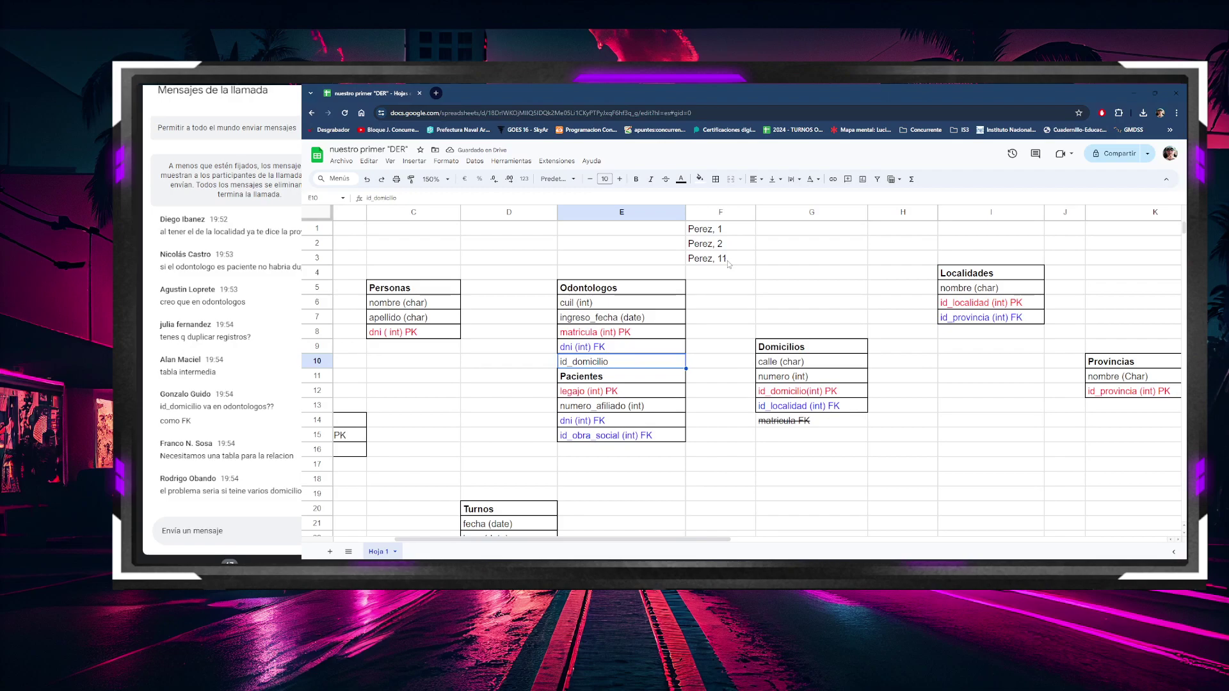
{"action": "left_click", "coordinate": [705, 259]}
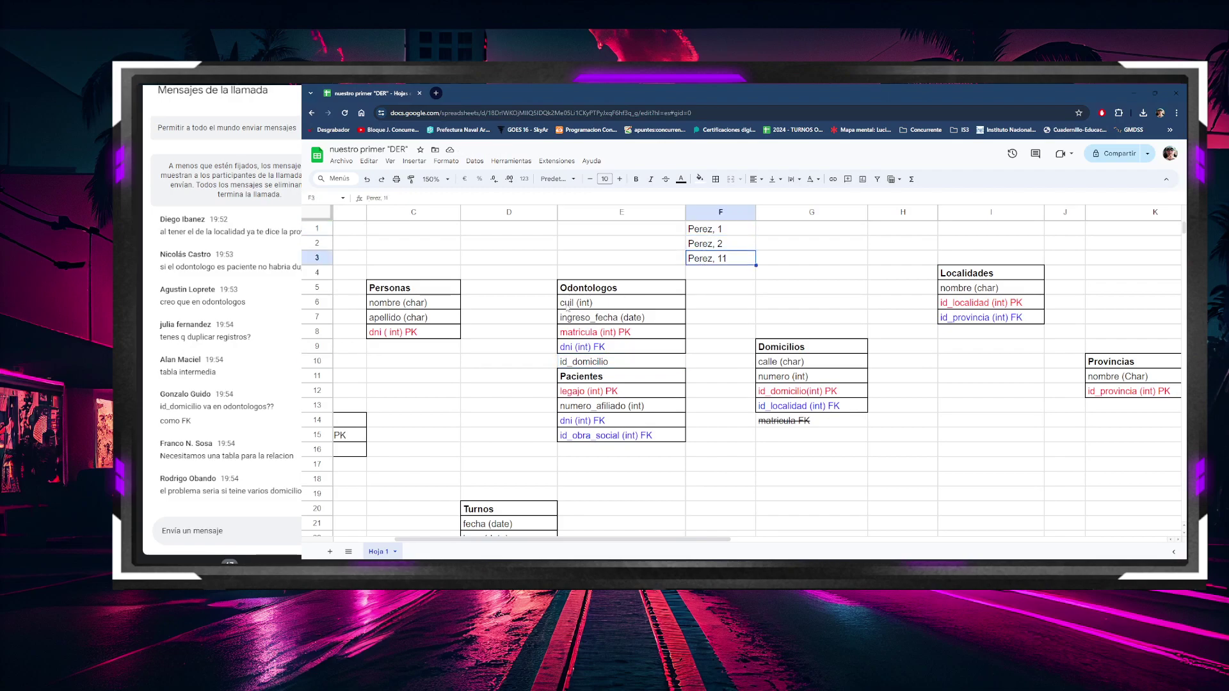
{"action": "left_click", "coordinate": [600, 320]}
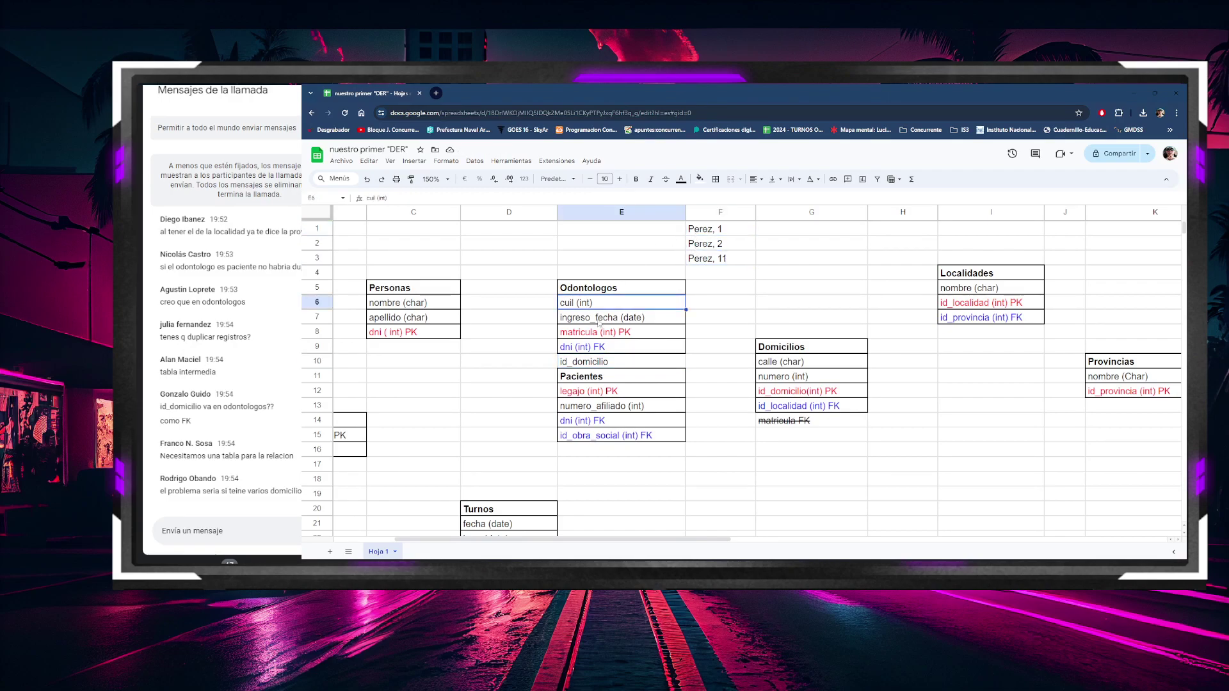
{"action": "left_click", "coordinate": [397, 319]}
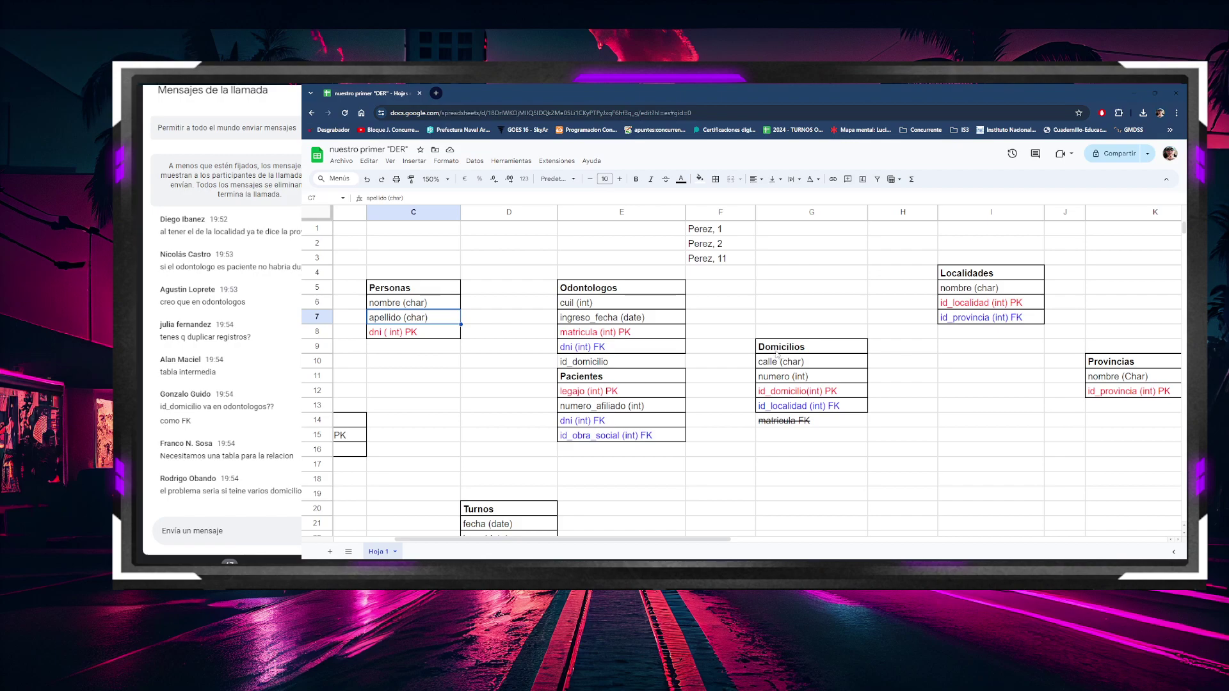
{"action": "left_click", "coordinate": [630, 368]}
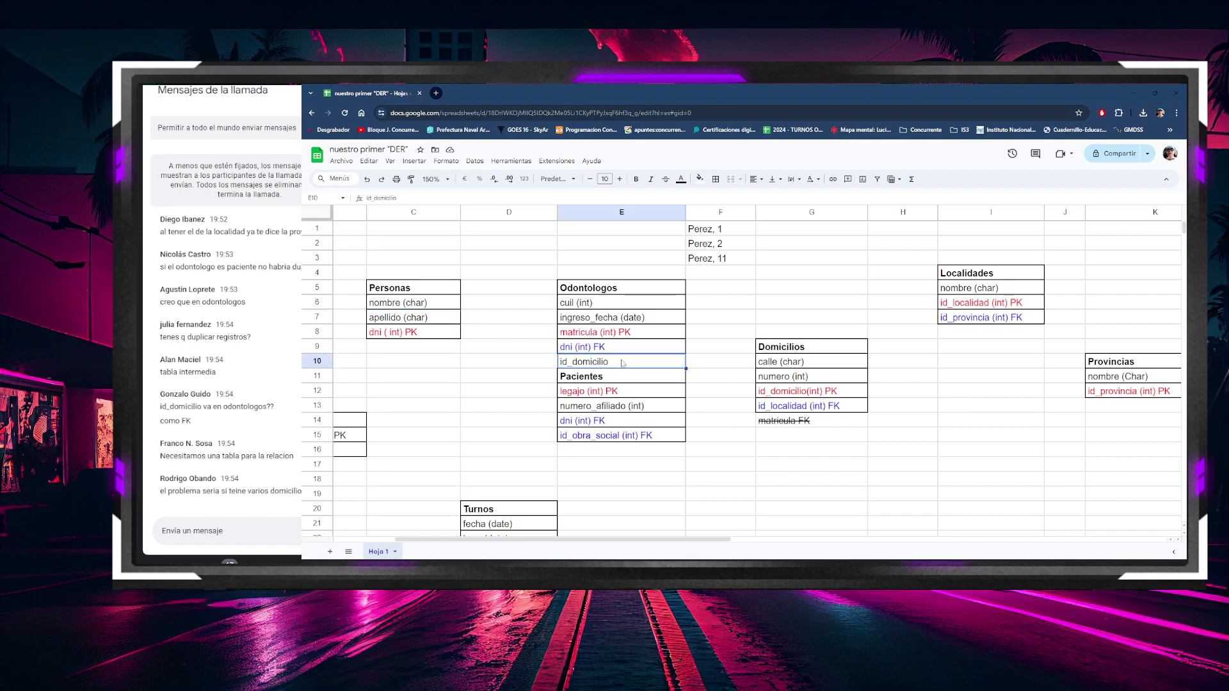
{"action": "left_click", "coordinate": [666, 180]}
Step: Clear the three sample dentist records from cells F1:F3
{"action": "left_click_drag", "start_coordinate": [705, 230], "coordinate": [723, 261]}
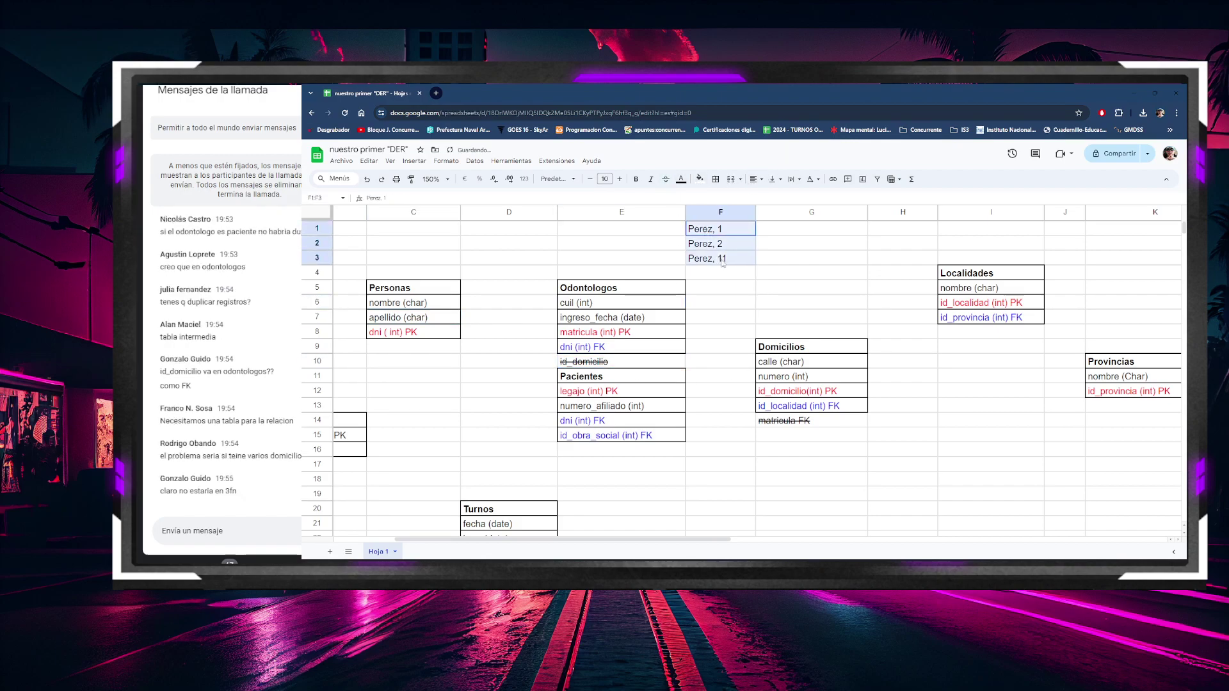
{"action": "key", "text": "Delete"}
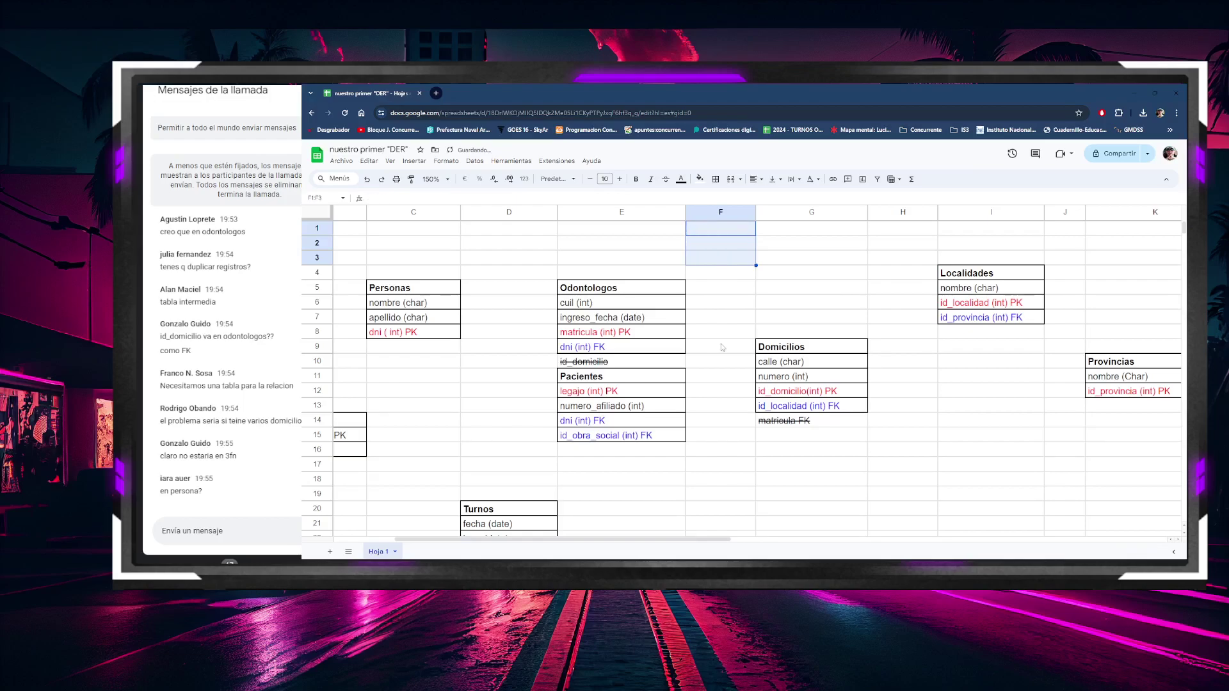
{"action": "left_click", "coordinate": [728, 423]}
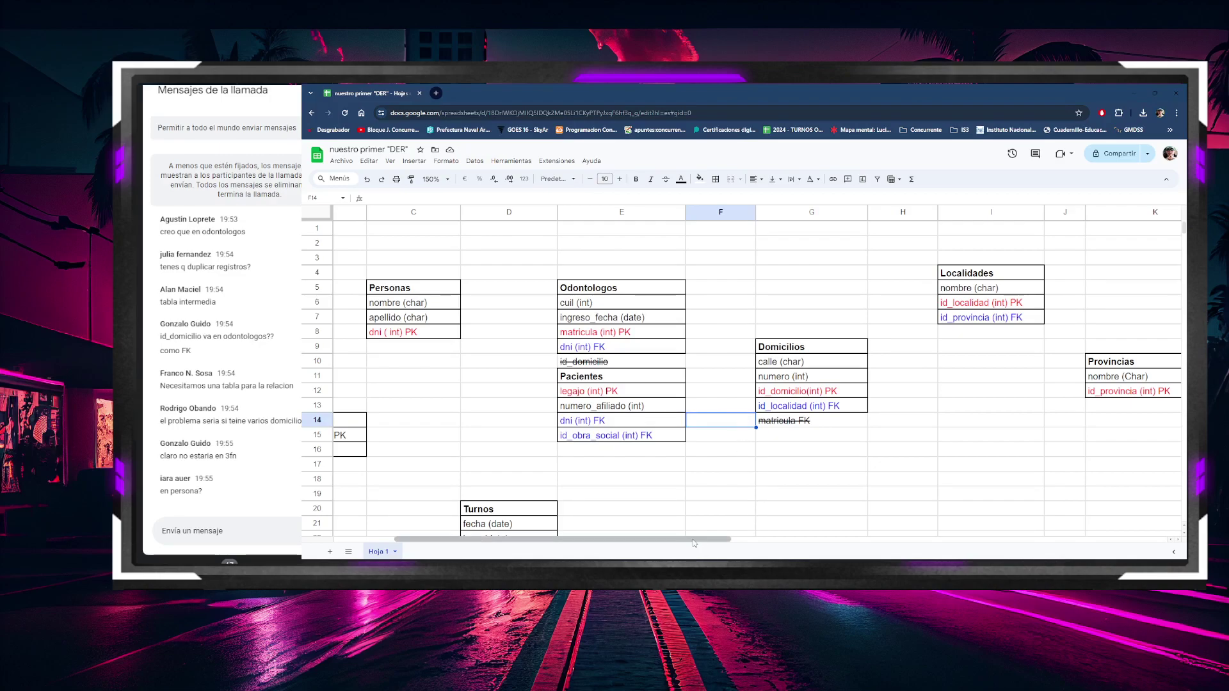
Step: Examine the free cell below Personas and the struck-through key rows of Odontologos and Domicilios as alternatives for the address relationship
{"action": "left_click_drag", "start_coordinate": [667, 540], "coordinate": [607, 543]}
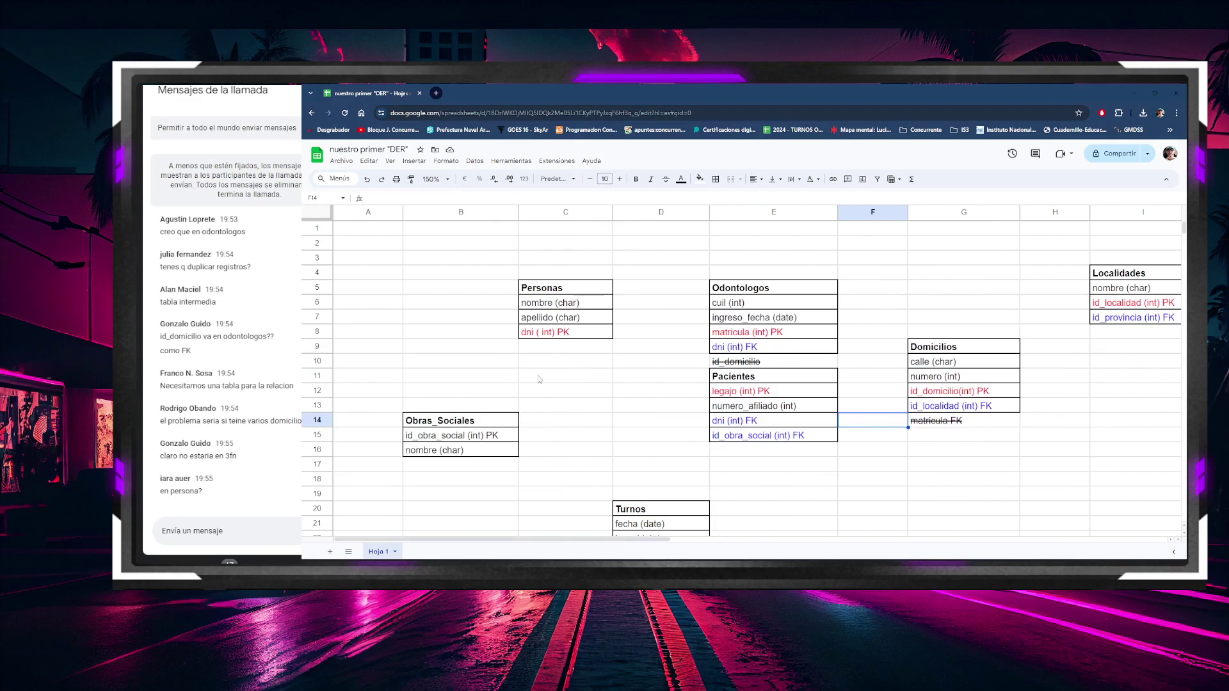
{"action": "left_click", "coordinate": [542, 356]}
{"action": "double_click", "coordinate": [540, 350]}
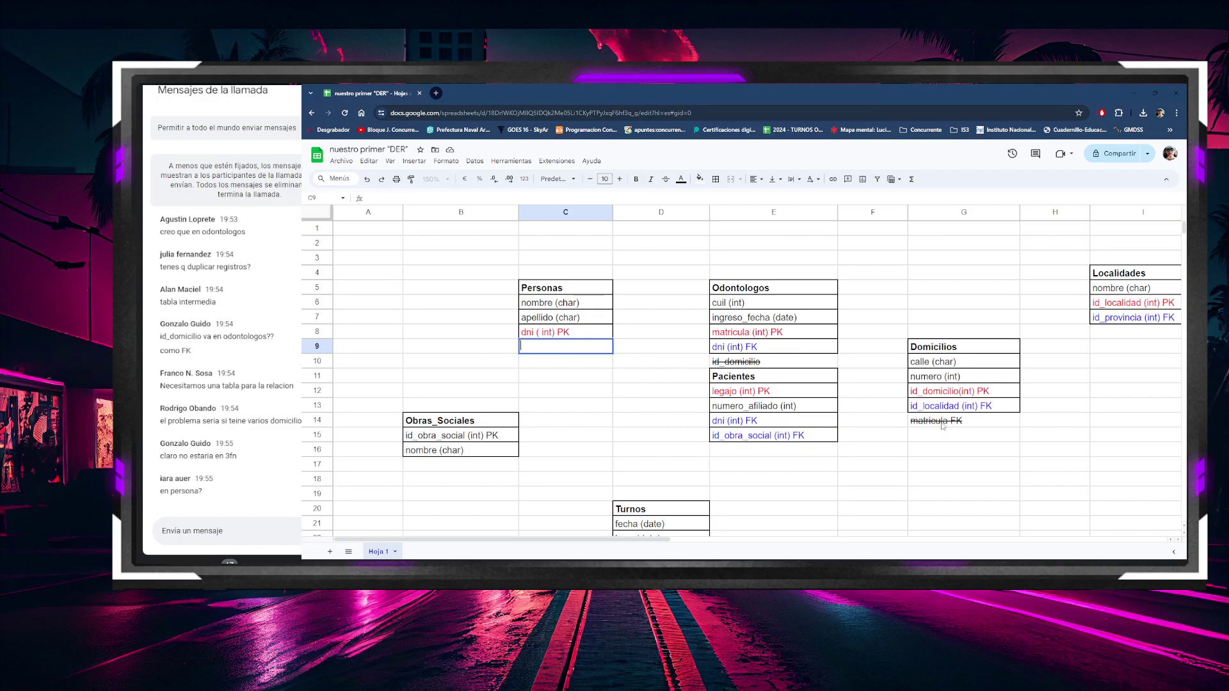
{"action": "left_click", "coordinate": [943, 421]}
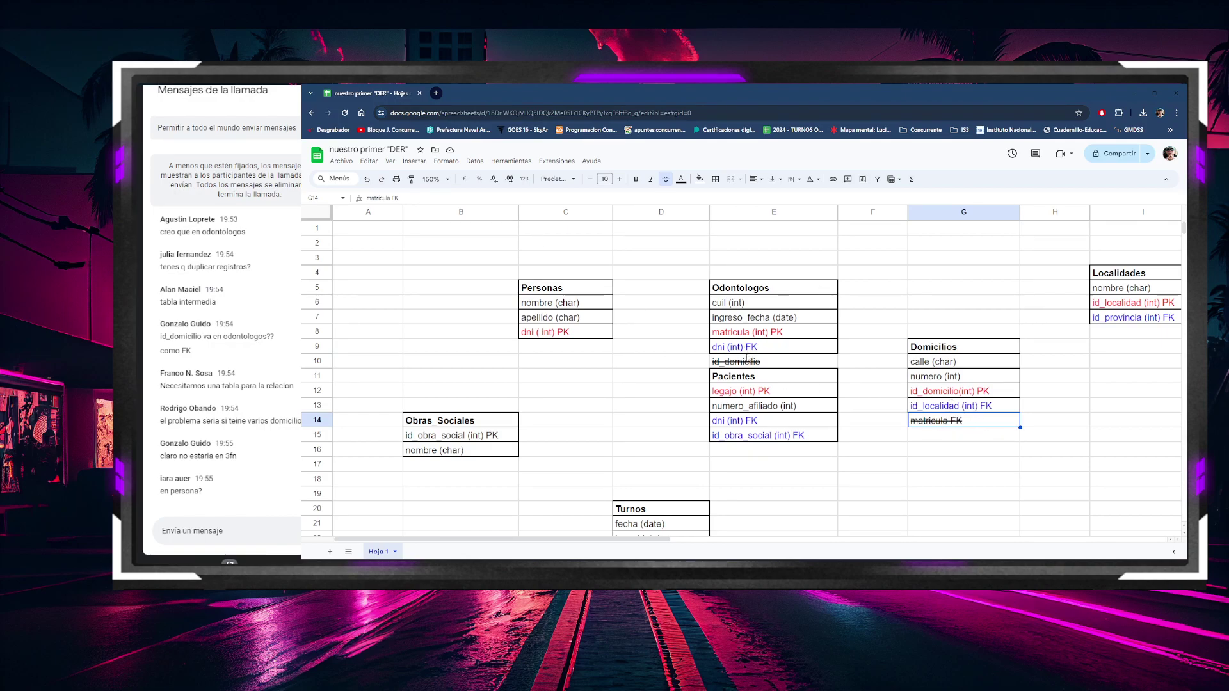
Step: Insert a blank row below row 10 to separate the struck-through id_domicilio from the Pacientes table
{"action": "double_click", "coordinate": [933, 423]}
{"action": "key", "text": "Escape"}
{"action": "right_click", "coordinate": [326, 361]}
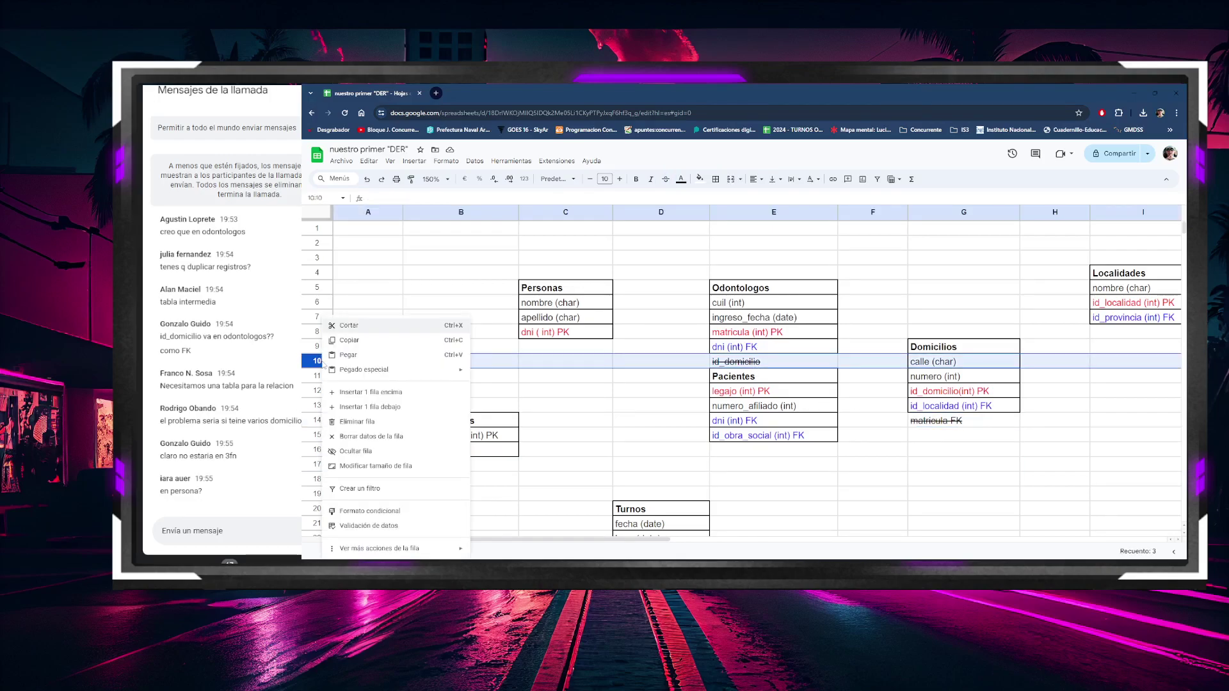
{"action": "left_click", "coordinate": [370, 407]}
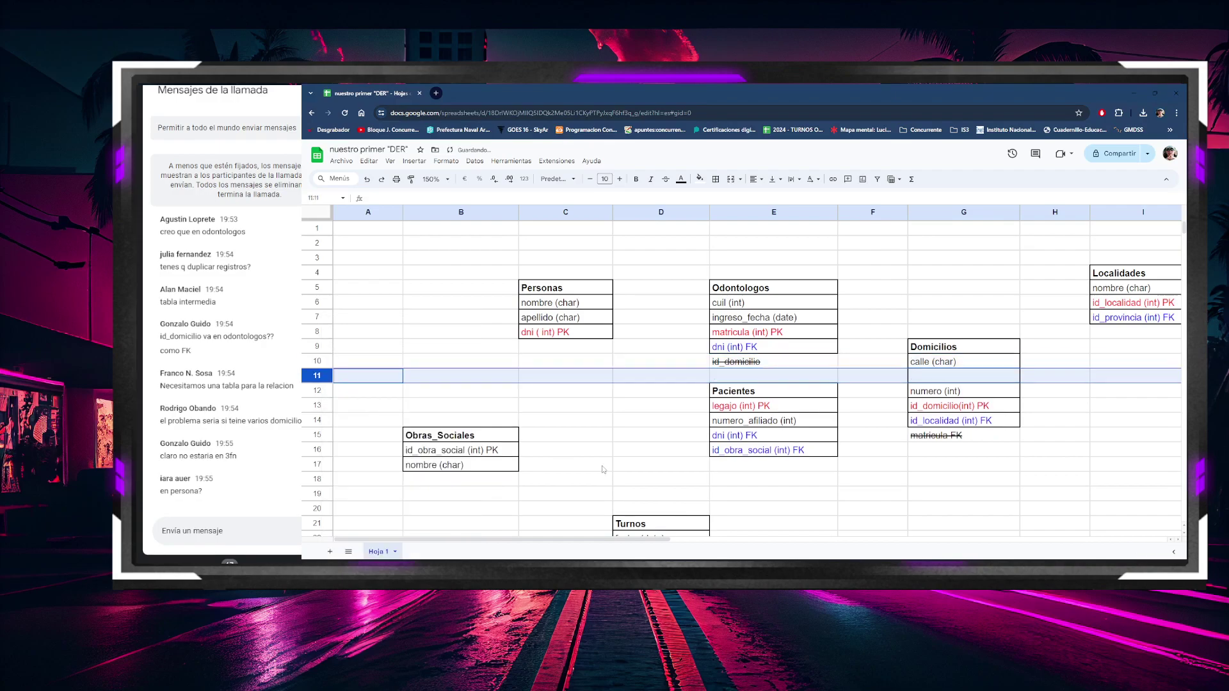
{"action": "left_click", "coordinate": [846, 493]}
{"action": "left_click", "coordinate": [757, 362]}
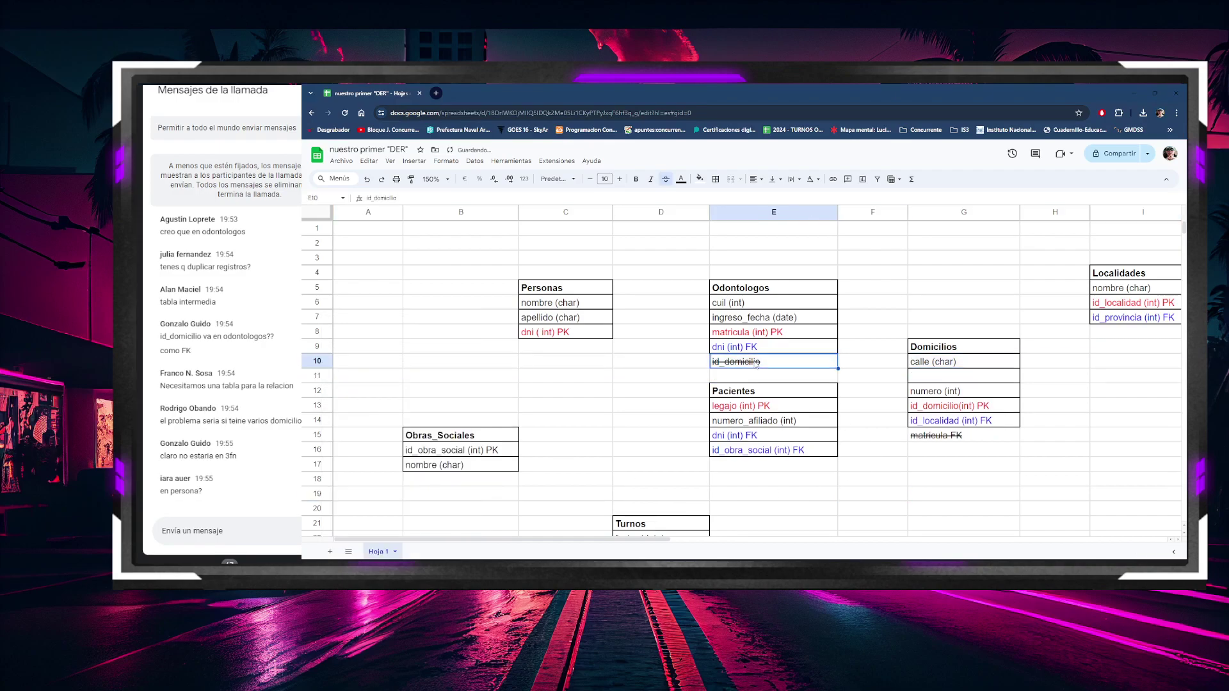
{"action": "left_click", "coordinate": [916, 437]}
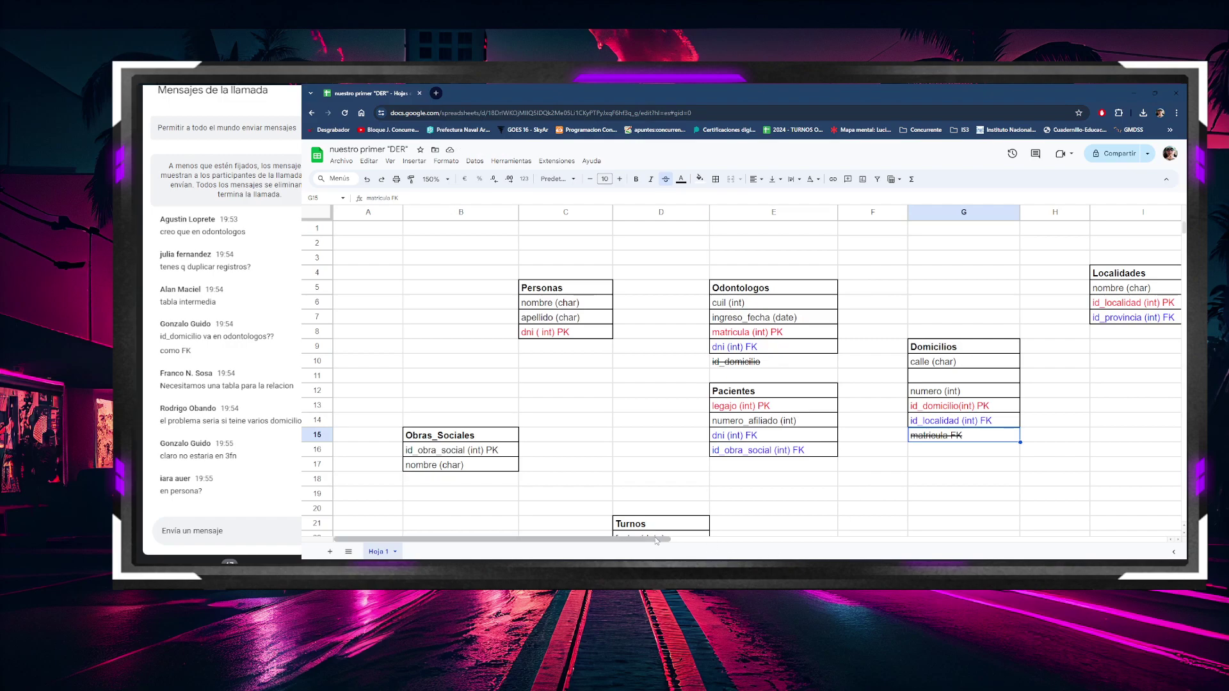
Step: Enter Odontologos_Domicilios in G1 as the title of an intermediate table above Domicilios
{"action": "left_click_drag", "start_coordinate": [657, 539], "coordinate": [733, 545]}
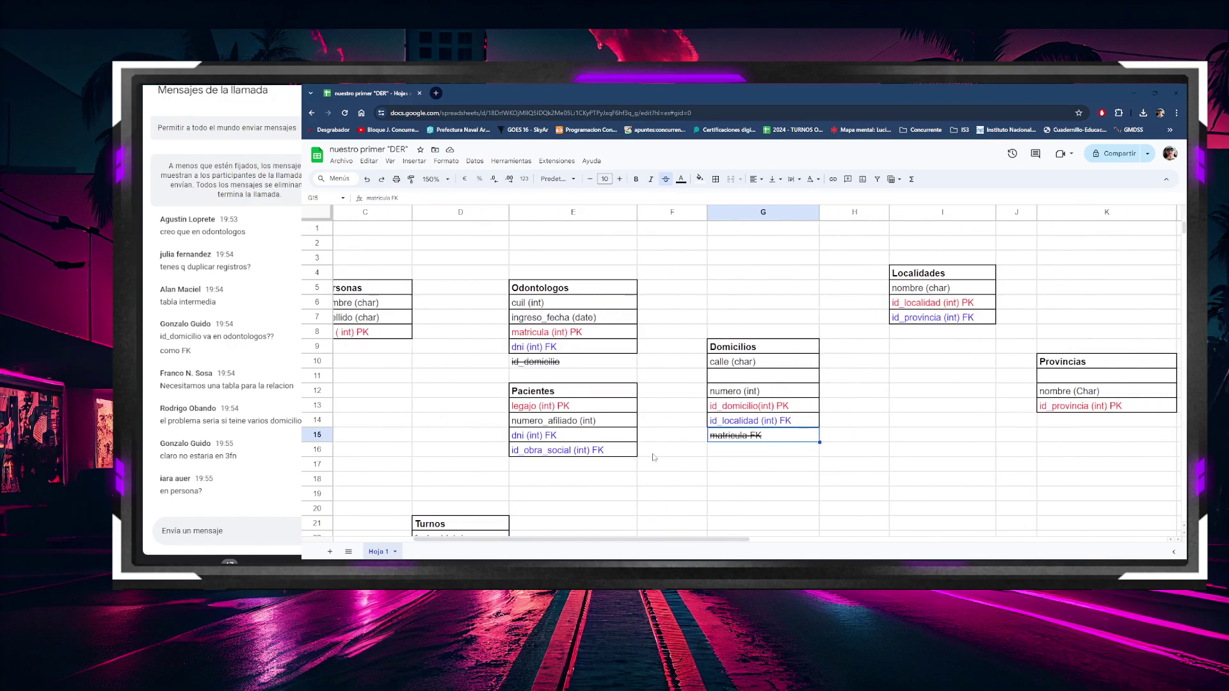
{"action": "double_click", "coordinate": [737, 230]}
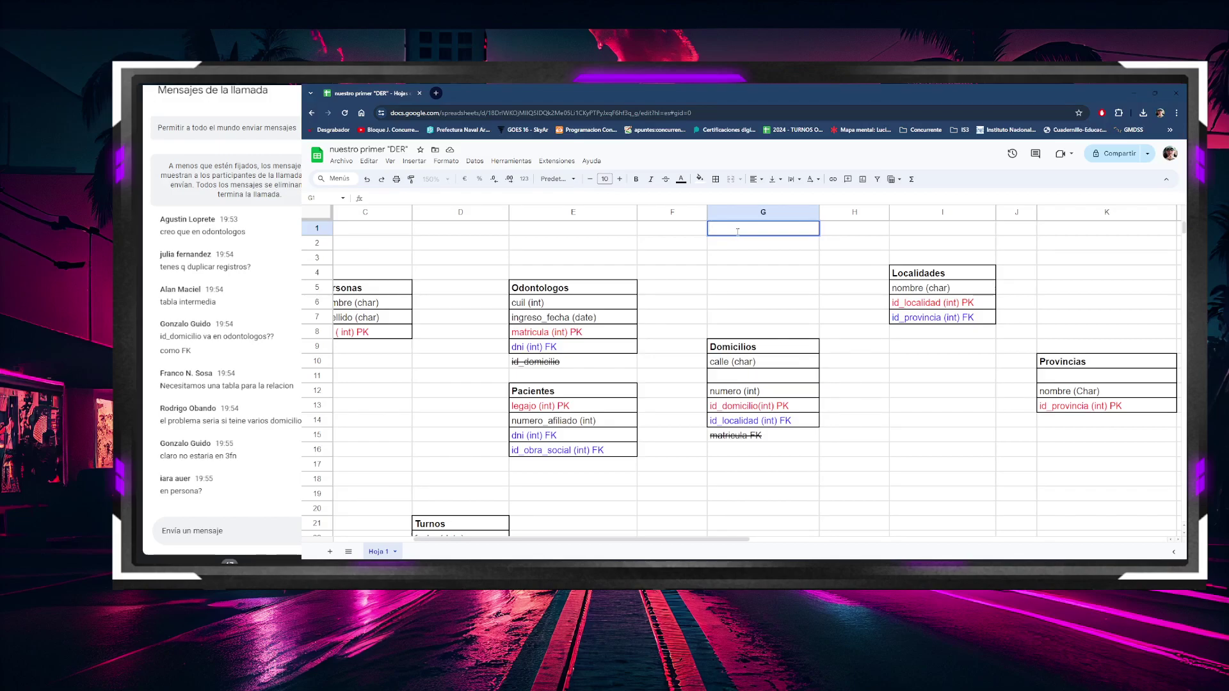
{"action": "type", "text": "Odontologos"}
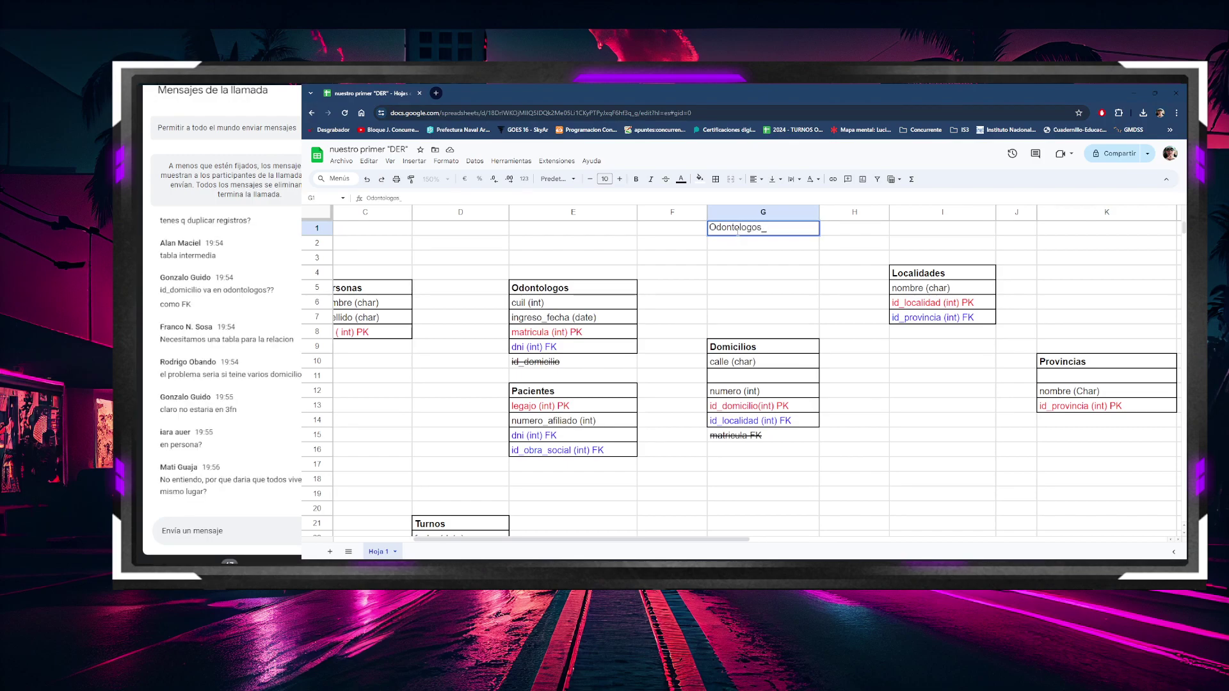
{"action": "type", "text": "Domicilios"}
{"action": "key", "text": "Return"}
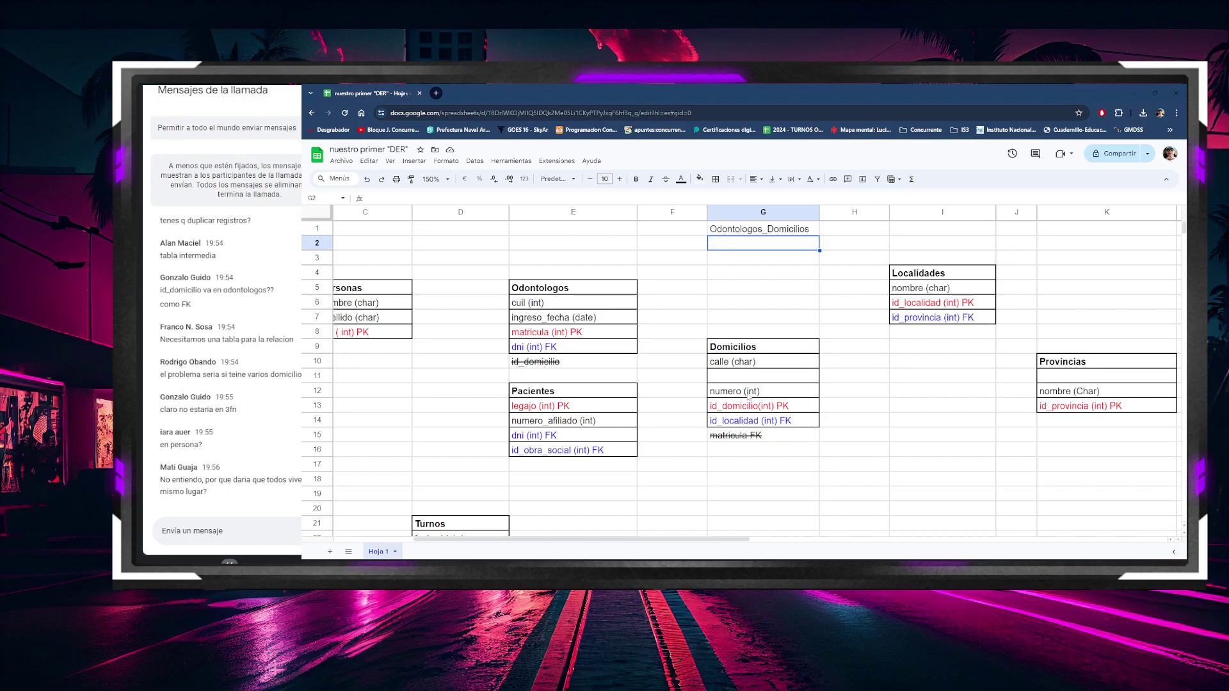
Step: Move the numero, id_domicilio and id_localidad rows of Domicilios up to start at G11, filling the blank row
{"action": "left_click_drag", "start_coordinate": [736, 392], "coordinate": [741, 419]}
{"action": "key", "text": "ctrl+c"}
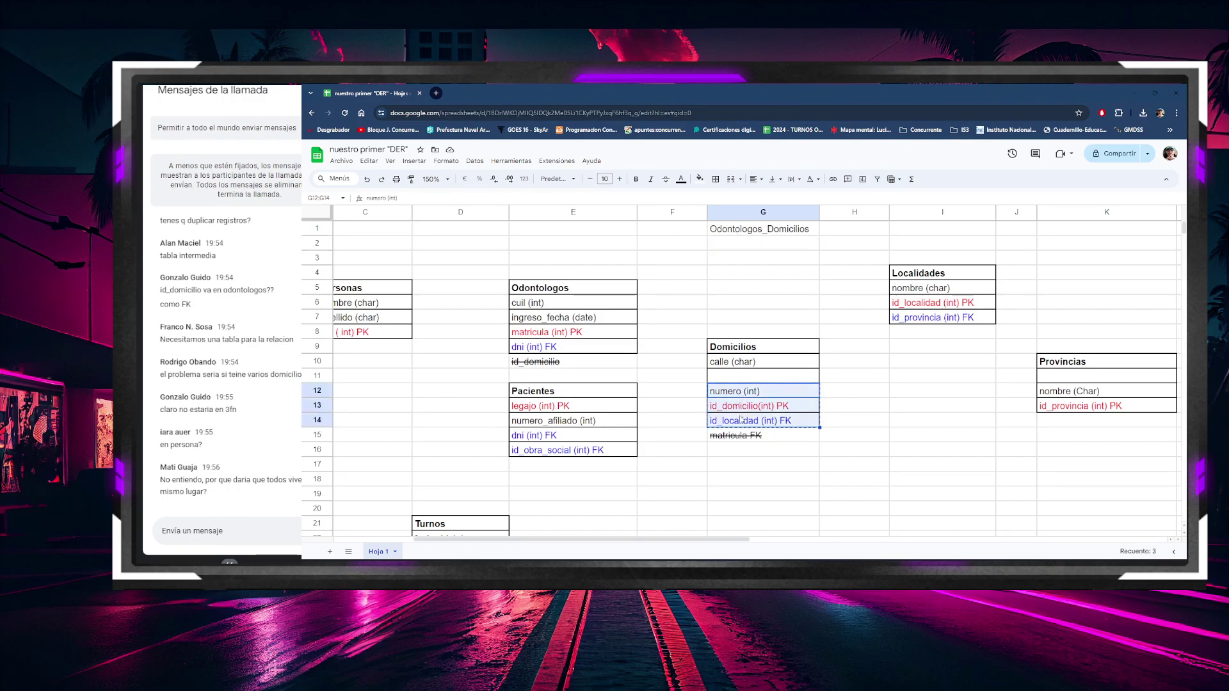
{"action": "key", "text": "Delete"}
{"action": "left_click", "coordinate": [728, 376]}
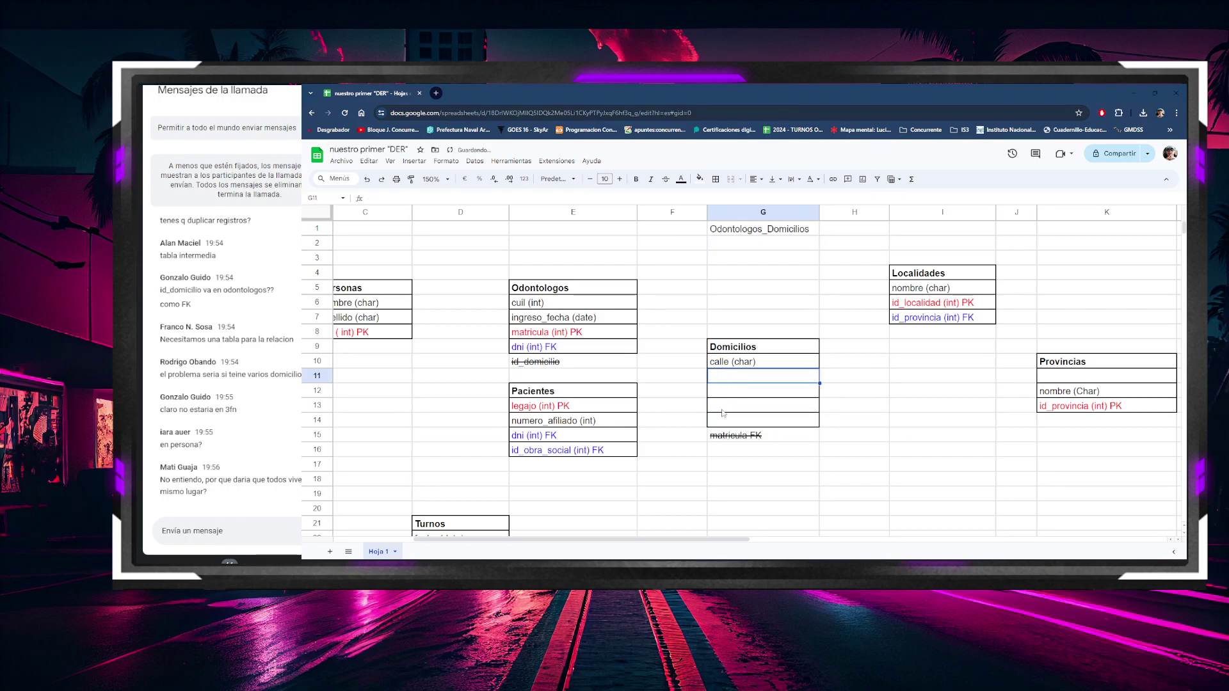
{"action": "key", "text": "ctrl+v"}
{"action": "left_click", "coordinate": [861, 379]}
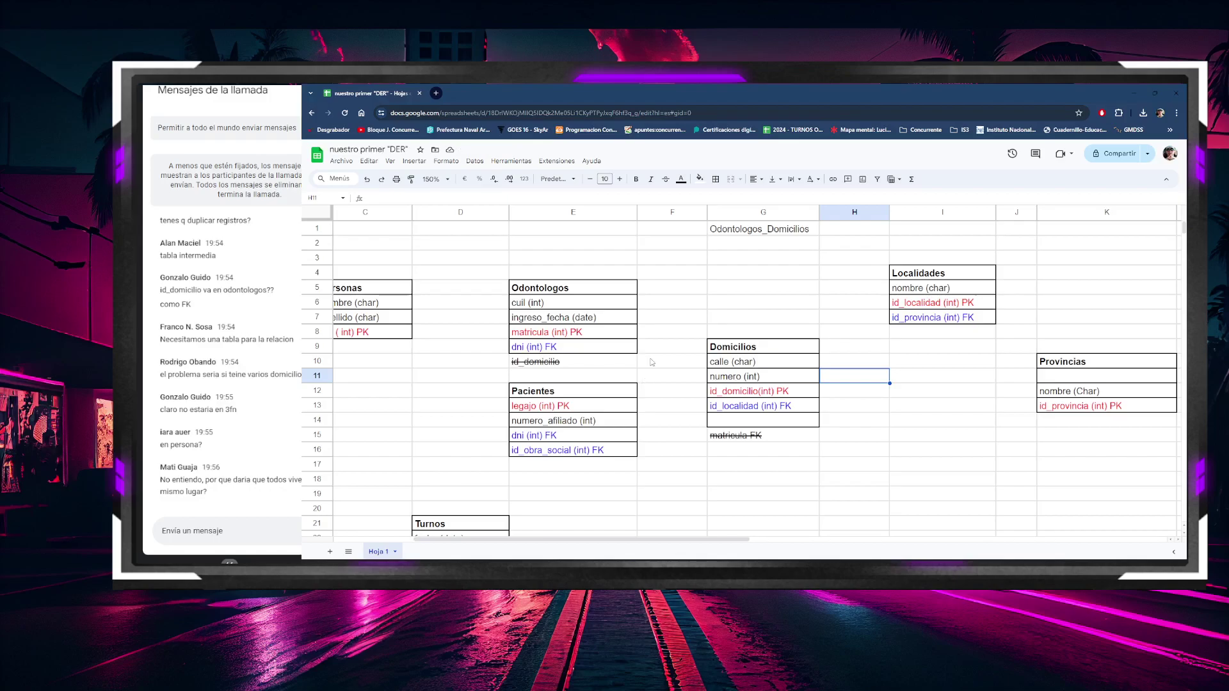
Step: Make the Odontologos_Domicilios title bold and widen column G so the title fits
{"action": "left_click", "coordinate": [727, 274]}
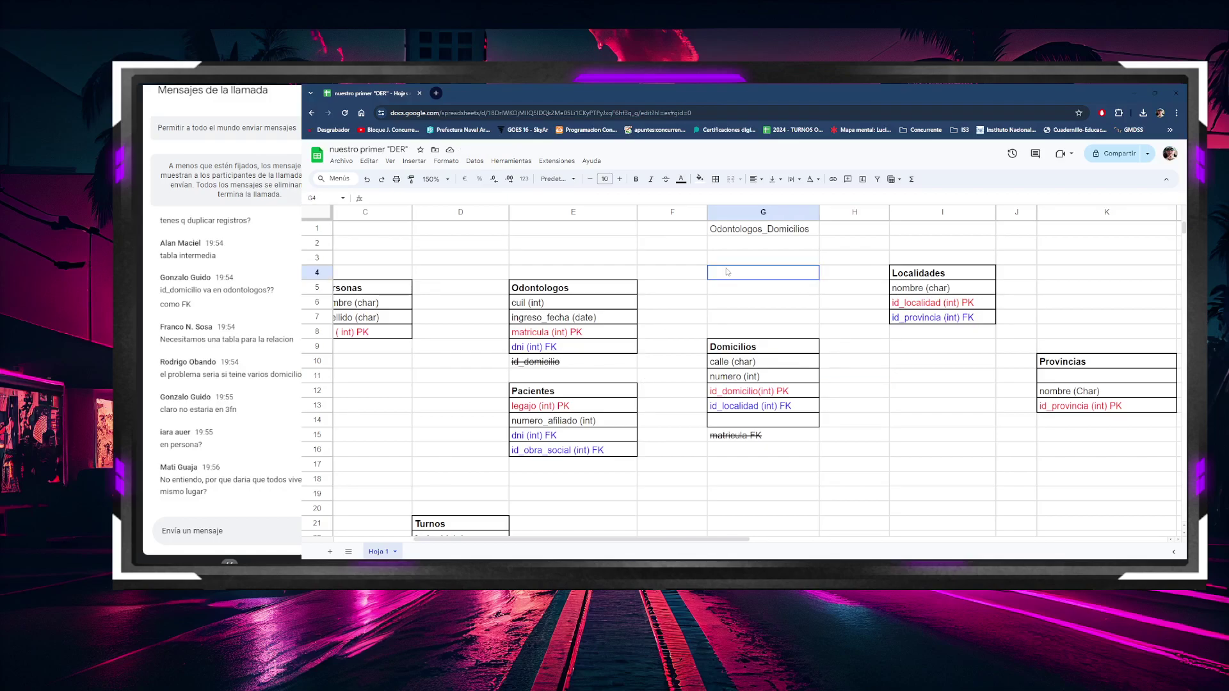
{"action": "left_click", "coordinate": [728, 234]}
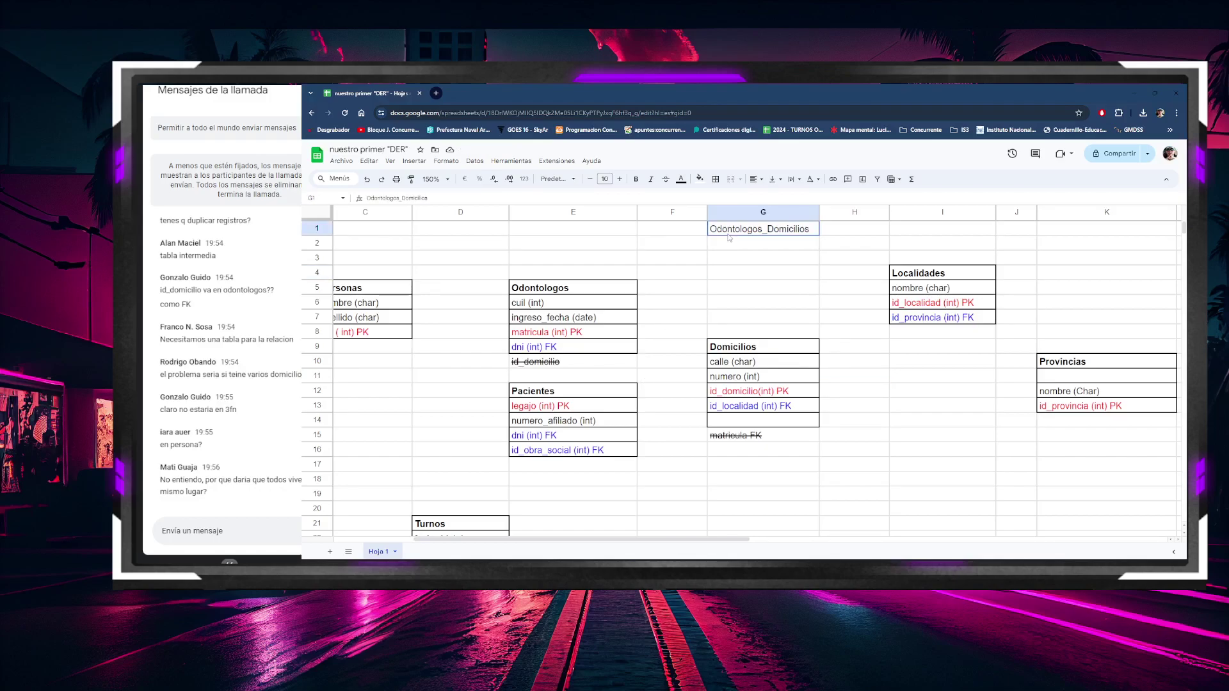
{"action": "left_click", "coordinate": [636, 179]}
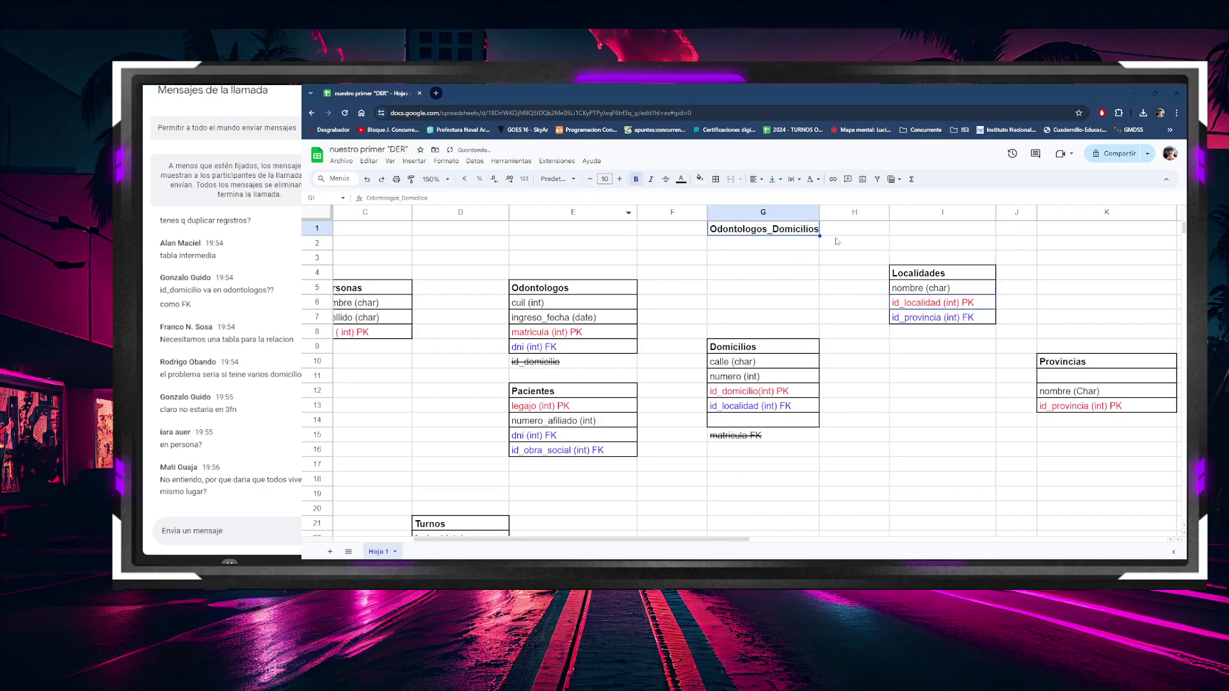
{"action": "left_click_drag", "start_coordinate": [820, 212], "coordinate": [887, 212]}
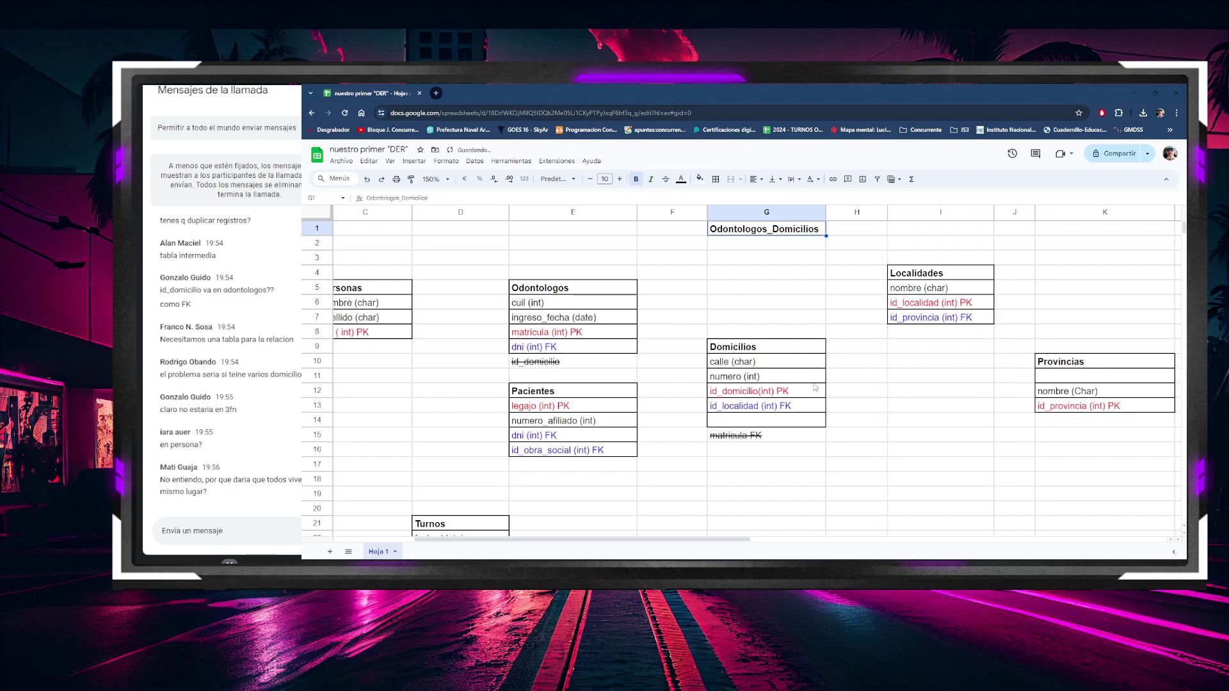
{"action": "left_click", "coordinate": [813, 376]}
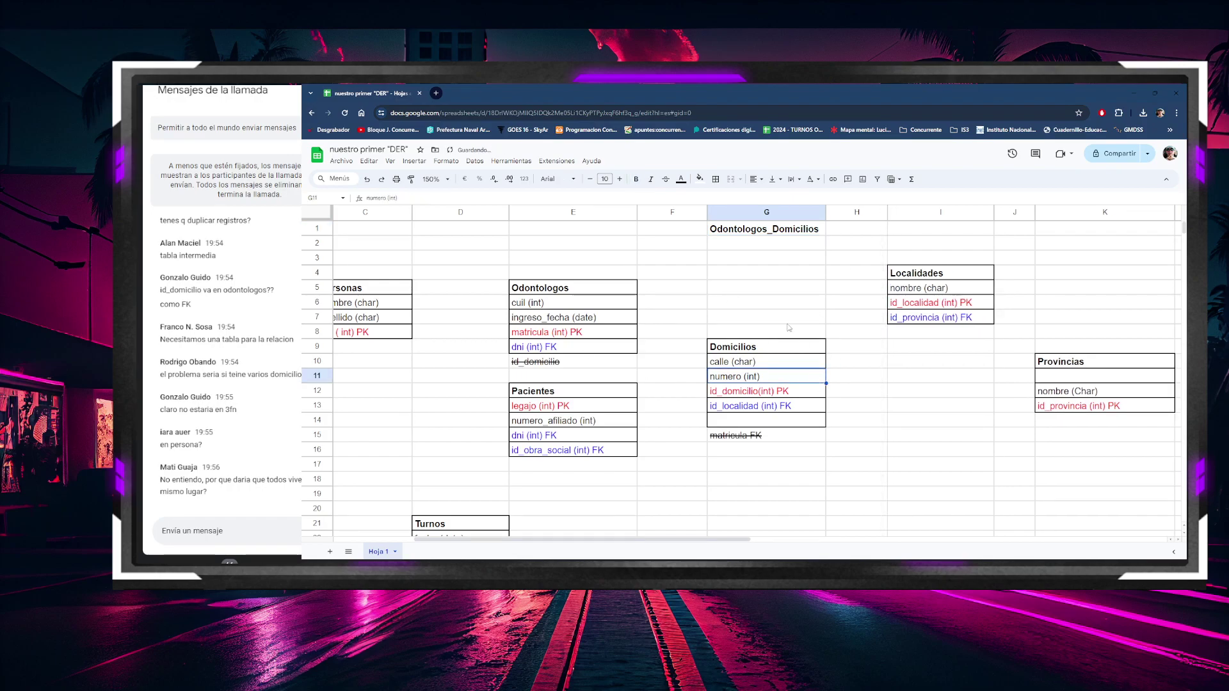
{"action": "left_click_drag", "start_coordinate": [760, 251], "coordinate": [731, 227]}
{"action": "left_click", "coordinate": [732, 228]}
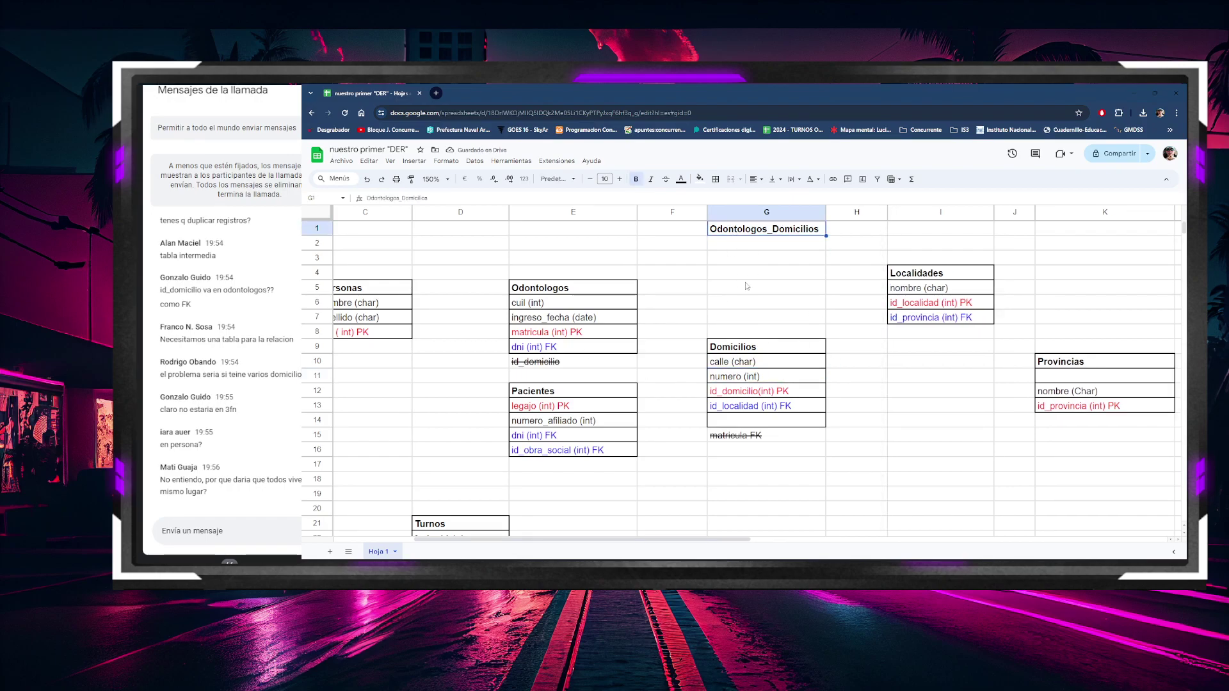
Step: Copy the text matricula (int) PK from Odontologos into G2 below the Odontologos_Domicilios title
{"action": "double_click", "coordinate": [739, 249]}
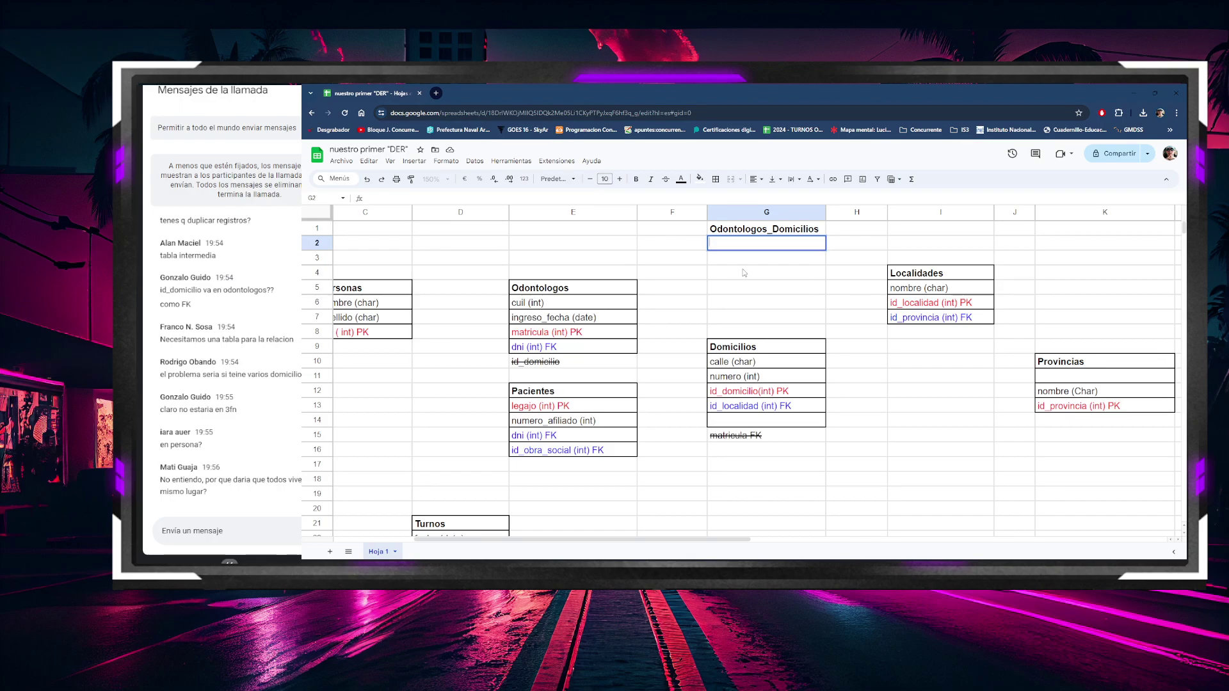
{"action": "left_click", "coordinate": [595, 346]}
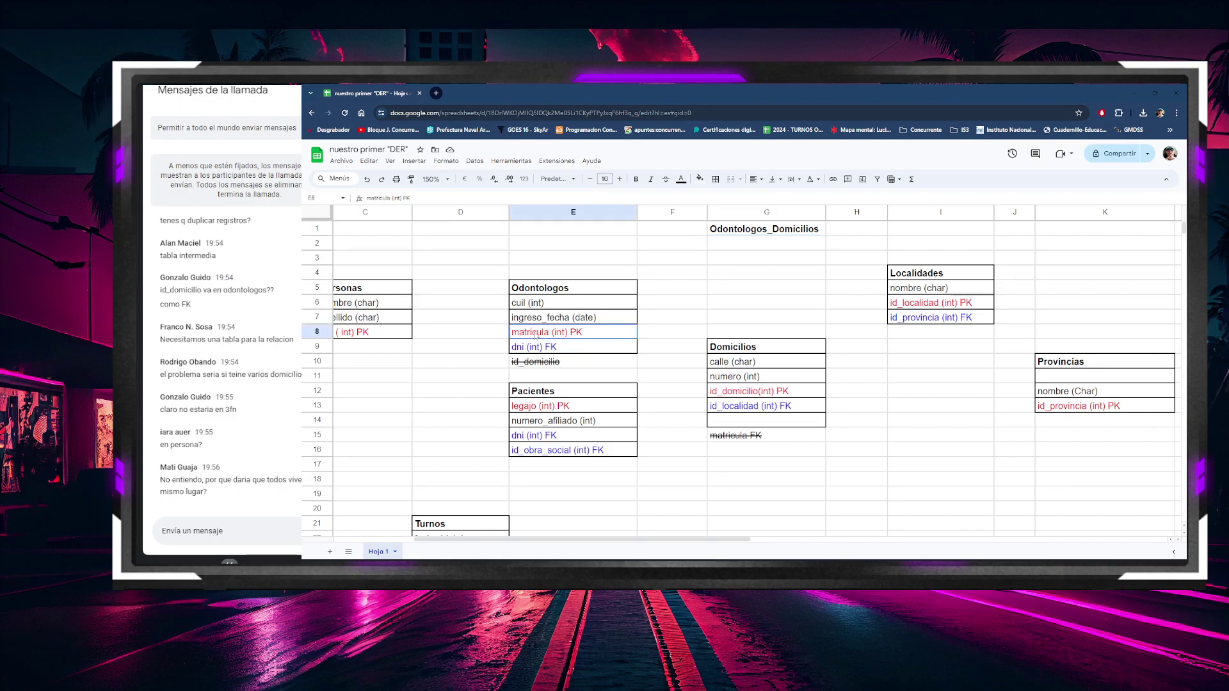
{"action": "left_click", "coordinate": [751, 398]}
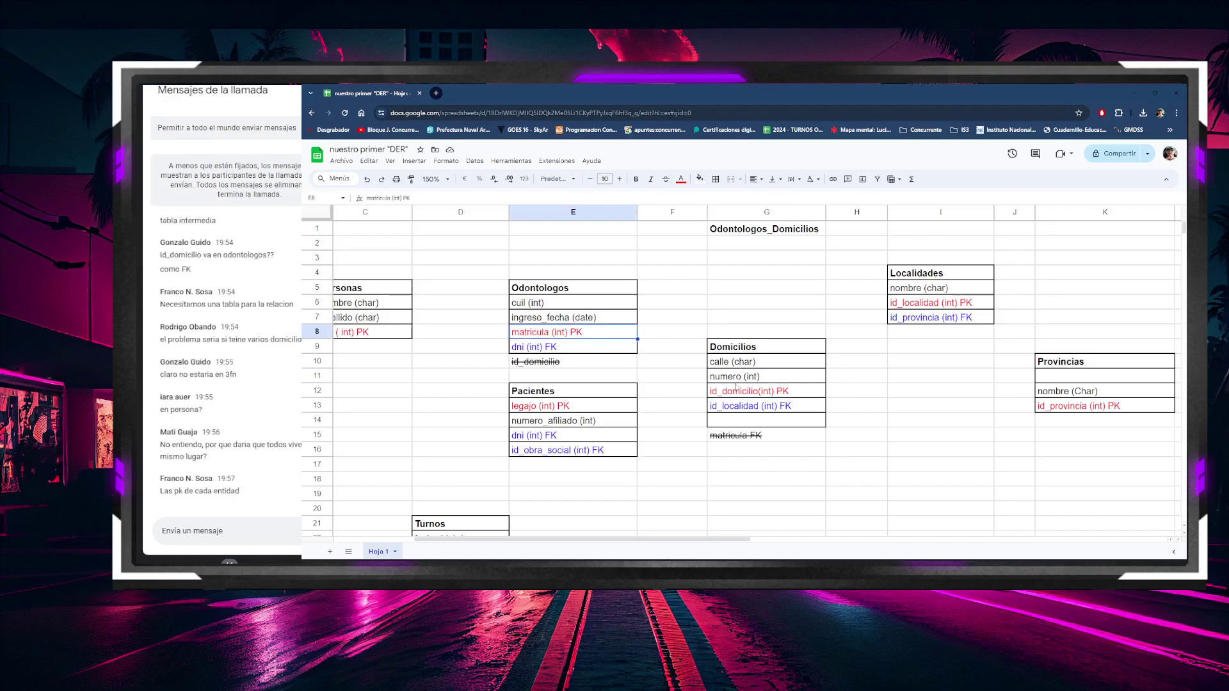
{"action": "double_click", "coordinate": [730, 240]}
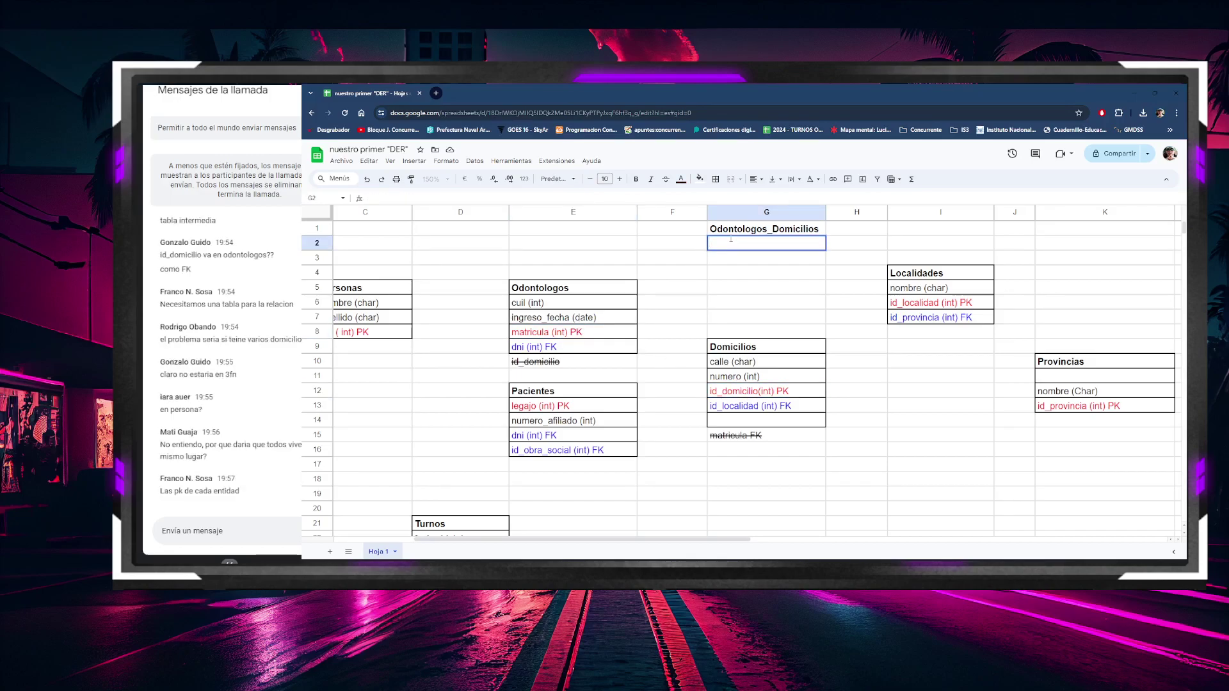
{"action": "double_click", "coordinate": [587, 332]}
{"action": "left_click_drag", "start_coordinate": [581, 330], "coordinate": [519, 325]}
{"action": "key", "text": "ctrl+c"}
{"action": "double_click", "coordinate": [740, 244]}
{"action": "key", "text": "ctrl+v"}
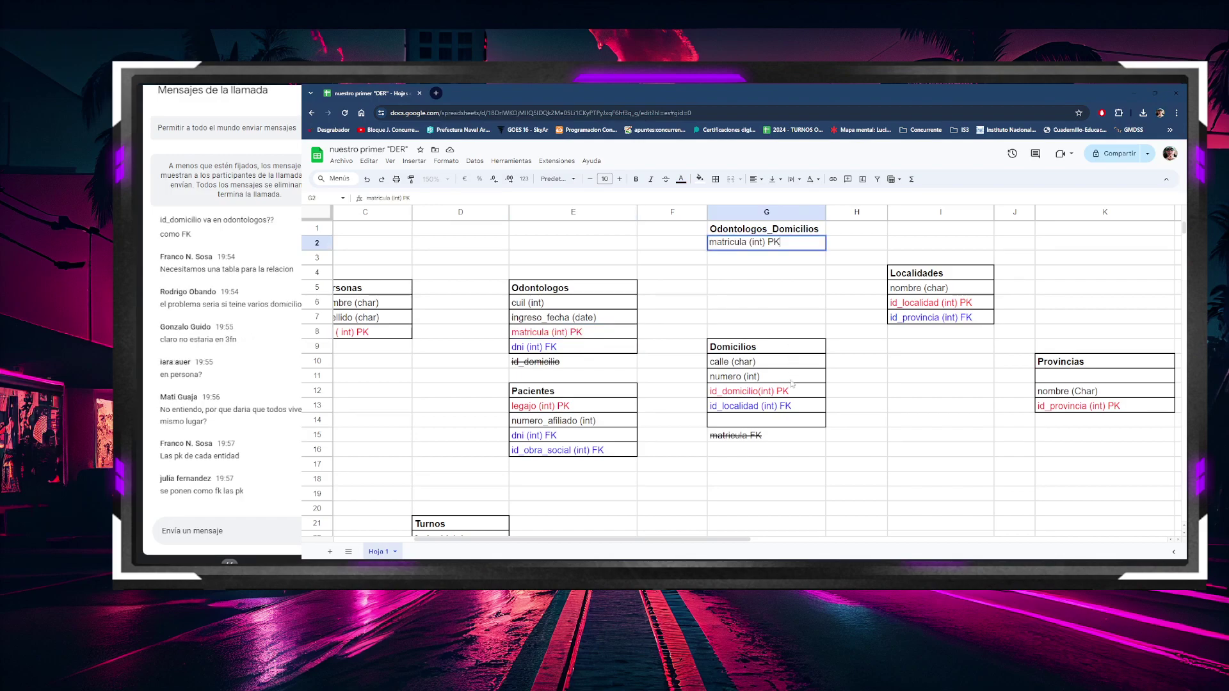
Step: Copy the text id_domicilio(int) PK from Domicilios into G3 of the Odontologos_Domicilios table
{"action": "double_click", "coordinate": [728, 392]}
{"action": "key", "text": "ctrl+a"}
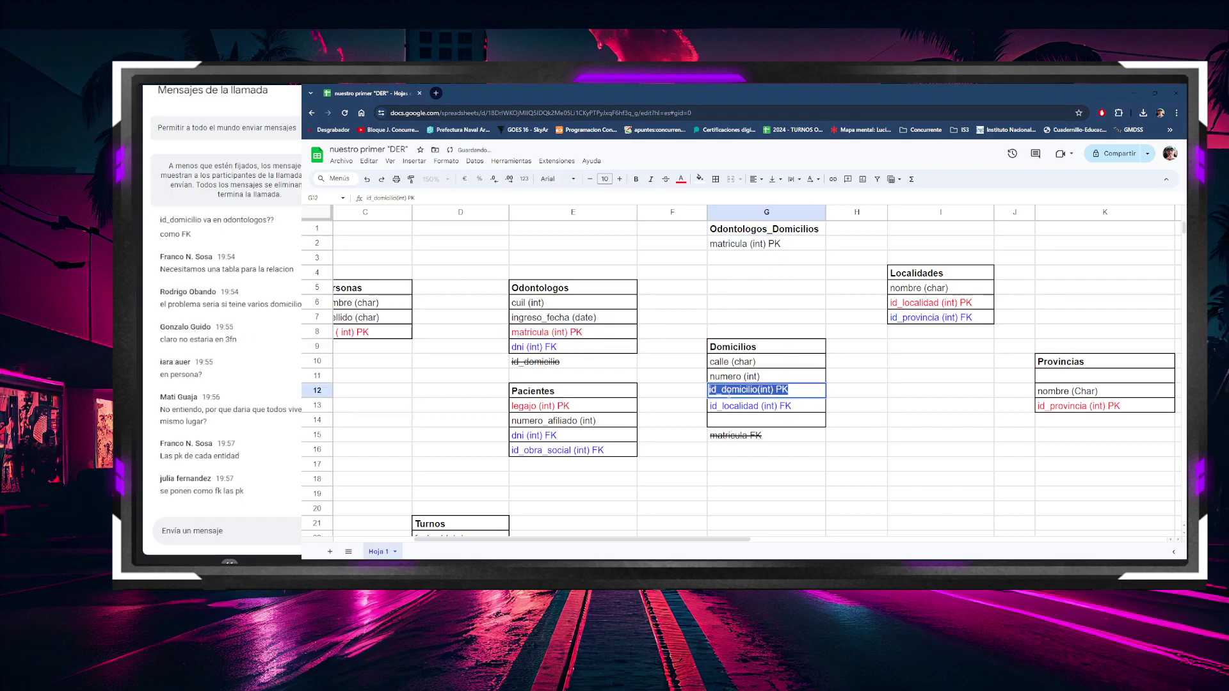
{"action": "key", "text": "ctrl+c"}
{"action": "double_click", "coordinate": [740, 258]}
{"action": "key", "text": "ctrl+v"}
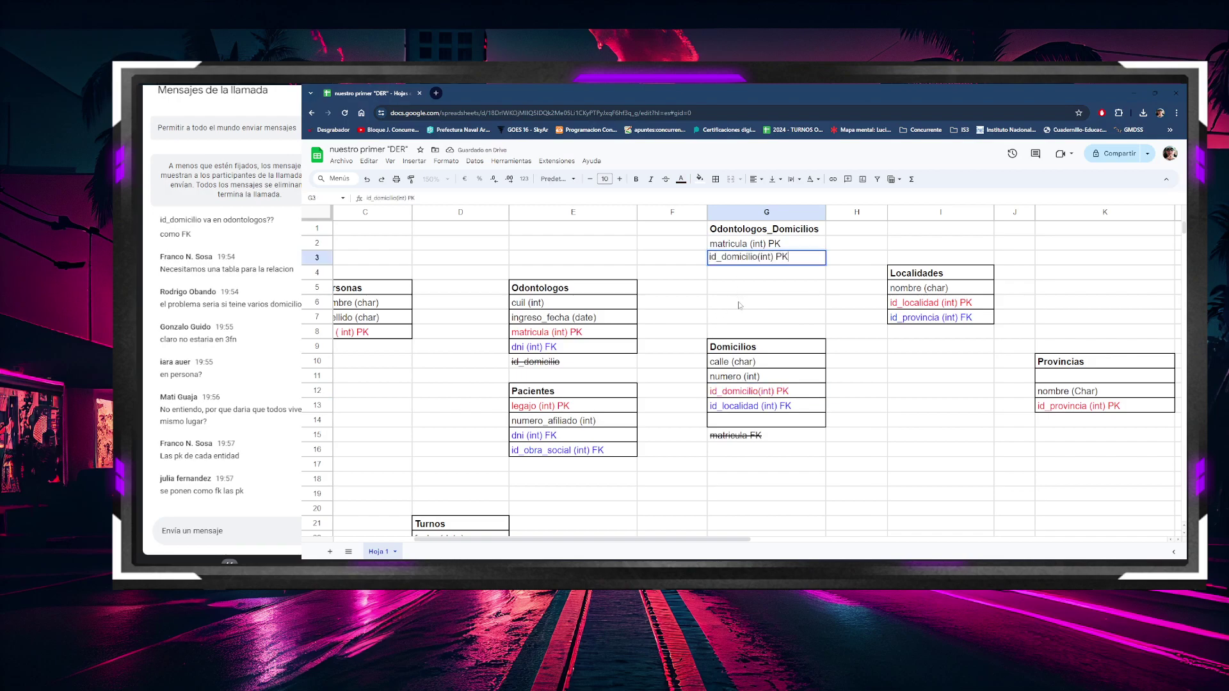
{"action": "left_click", "coordinate": [789, 303]}
Step: Colour the matricula and id_domicilio rows of Odontologos_Domicilios blue as foreign keys, keeping them non-bold
{"action": "left_click", "coordinate": [746, 245]}
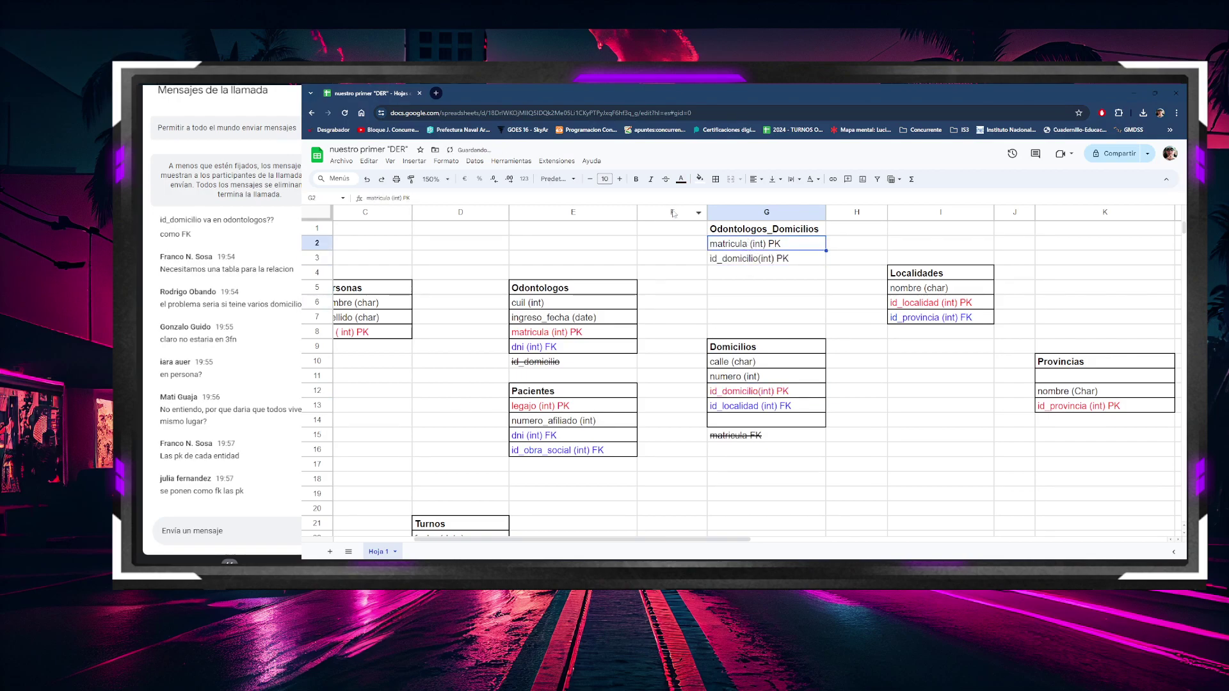
{"action": "left_click", "coordinate": [636, 179]}
{"action": "key", "text": "ctrl+b"}
{"action": "left_click", "coordinate": [681, 179]}
{"action": "left_click", "coordinate": [756, 232]}
{"action": "left_click", "coordinate": [774, 286]}
{"action": "left_click", "coordinate": [774, 259]}
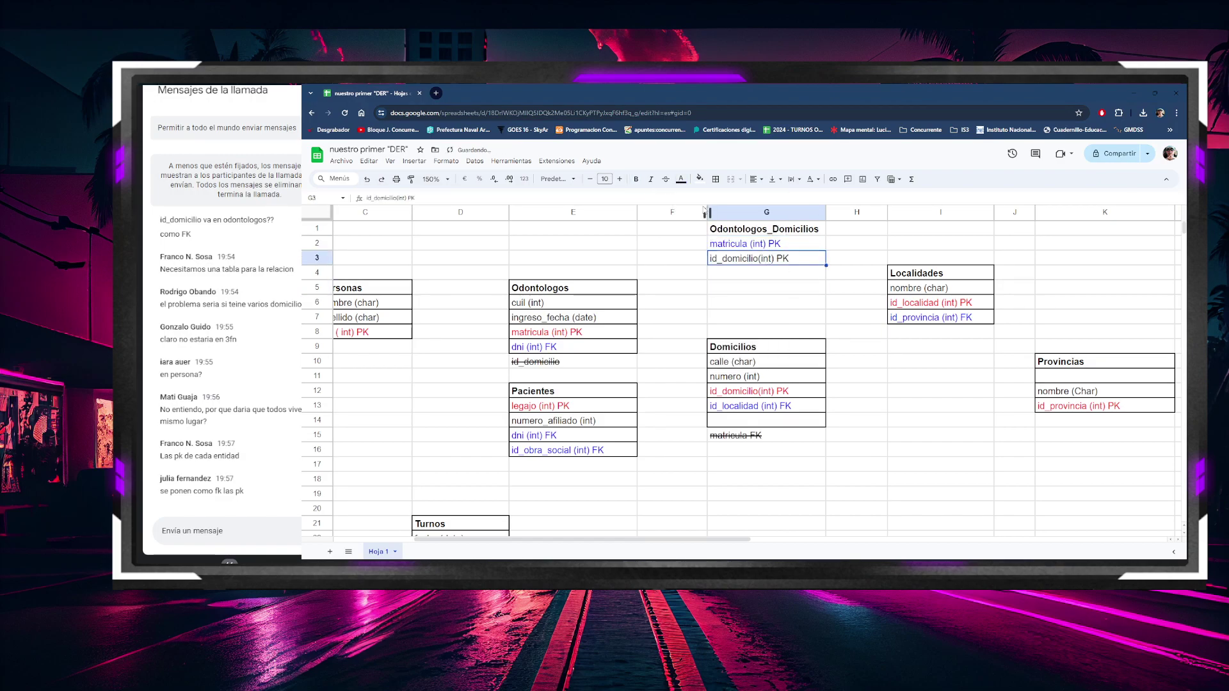
{"action": "left_click", "coordinate": [682, 179]}
{"action": "left_click", "coordinate": [754, 222]}
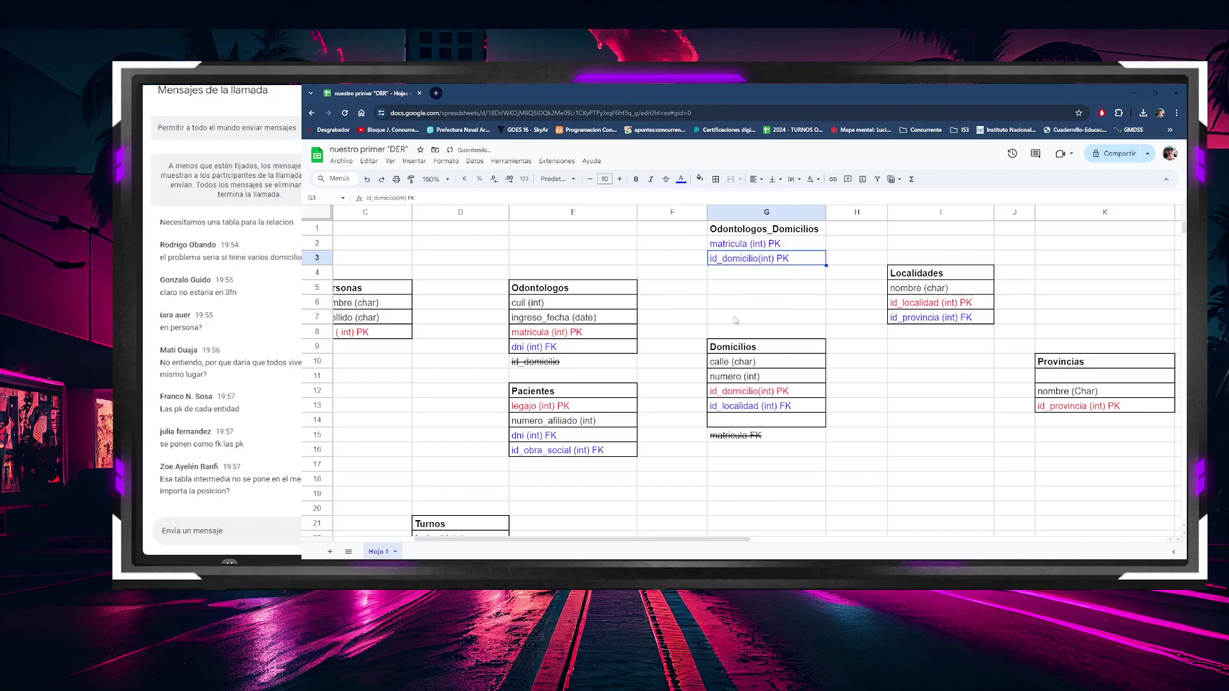
Step: Examine the matricula and id_domicilio rows of Odontologos_Domicilios against the keys of Odontologos and Domicilios
{"action": "left_click", "coordinate": [748, 315]}
{"action": "left_click", "coordinate": [627, 346]}
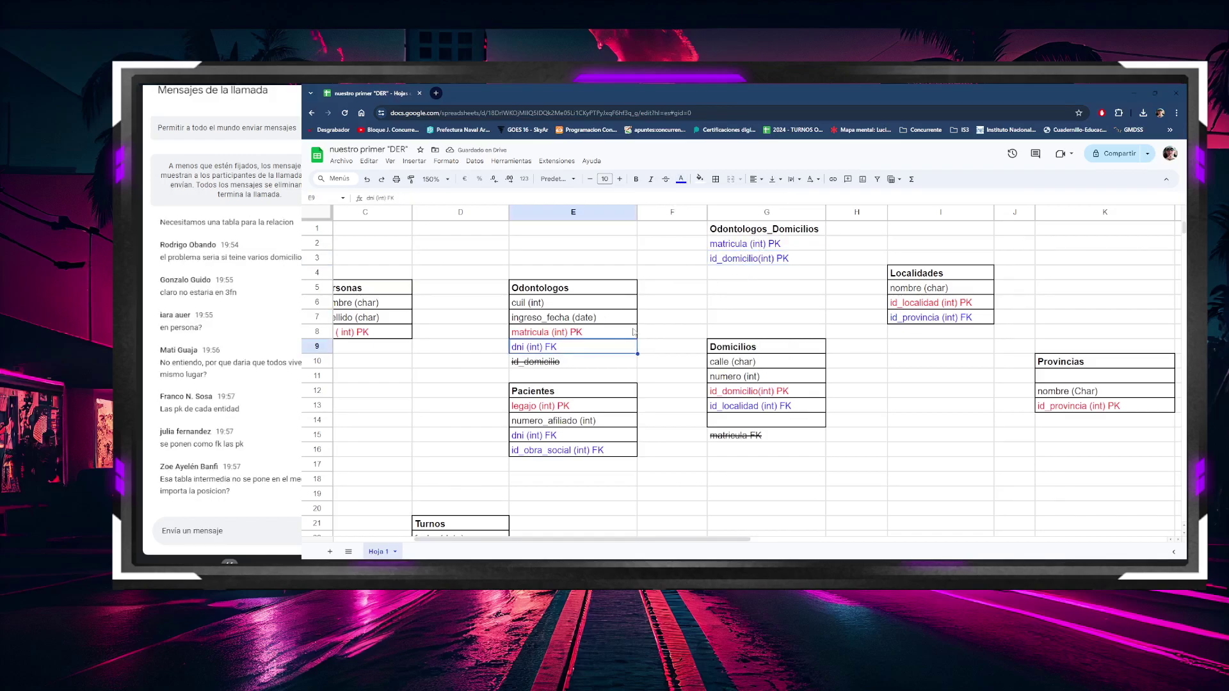
{"action": "left_click", "coordinate": [744, 405]}
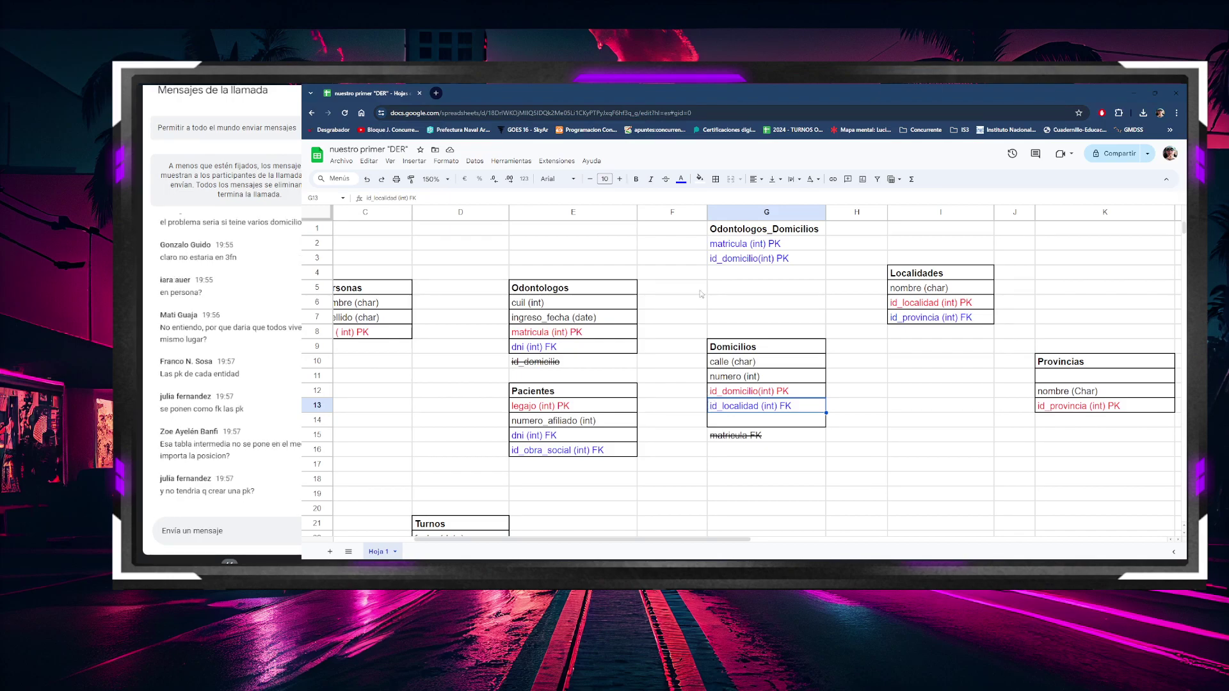
{"action": "left_click_drag", "start_coordinate": [736, 244], "coordinate": [741, 258]}
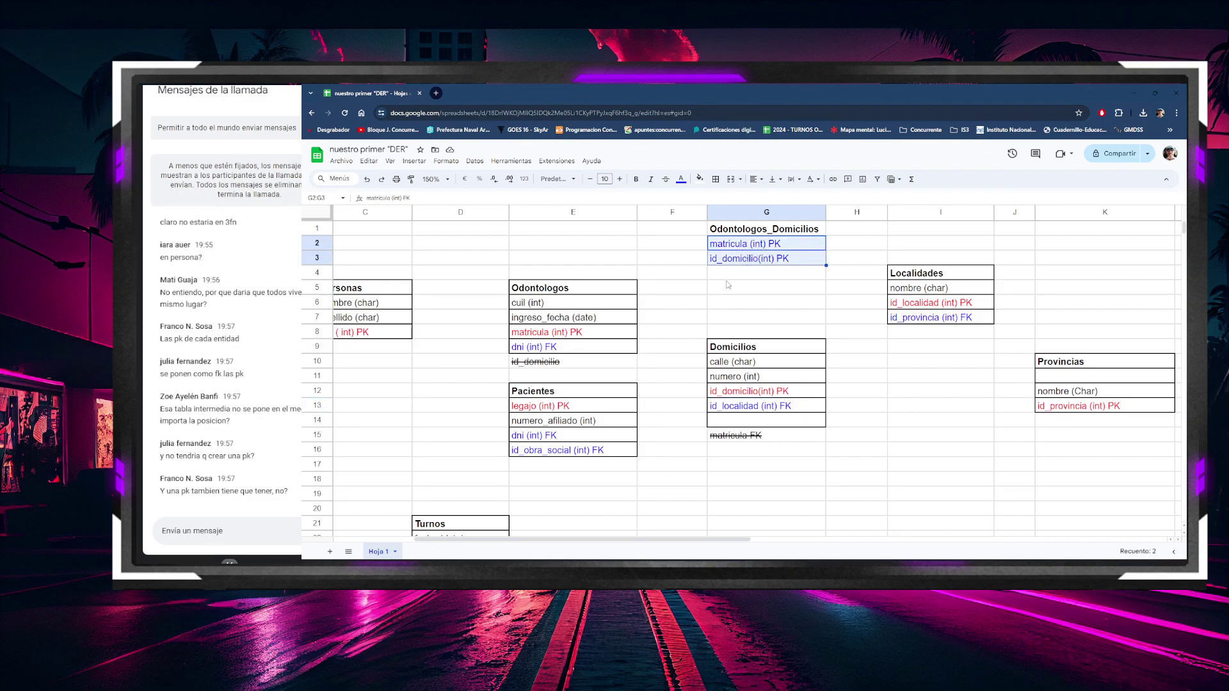
{"action": "left_click", "coordinate": [738, 257]}
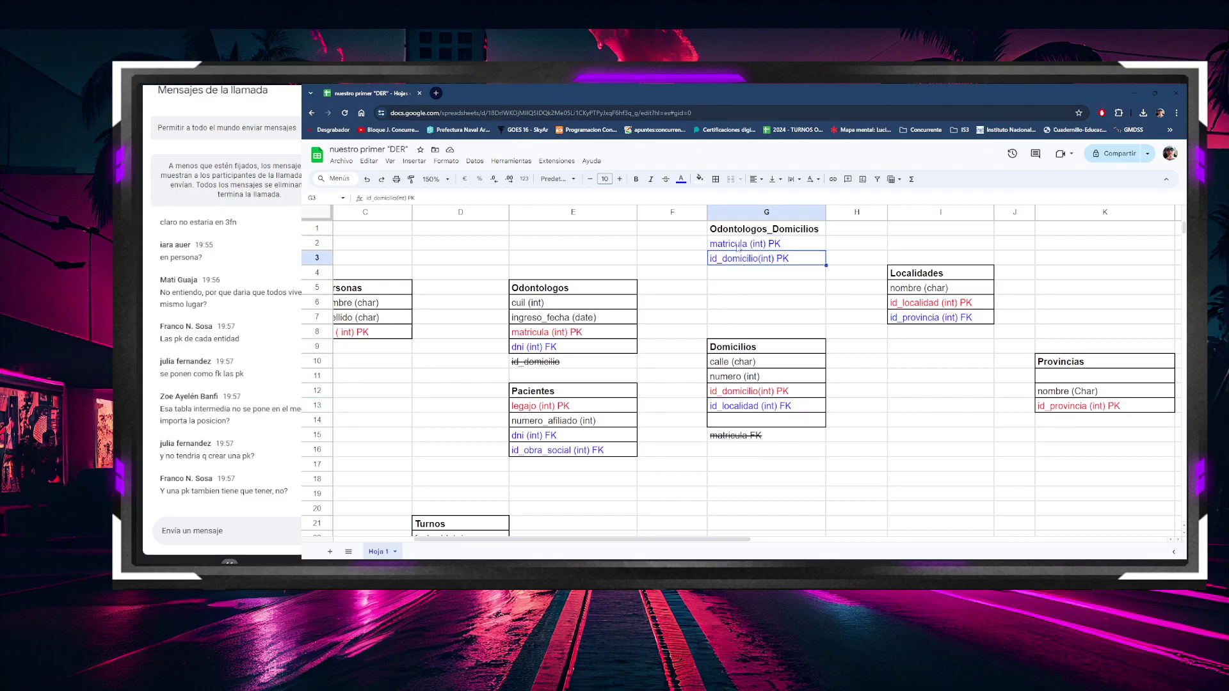
{"action": "left_click", "coordinate": [737, 244]}
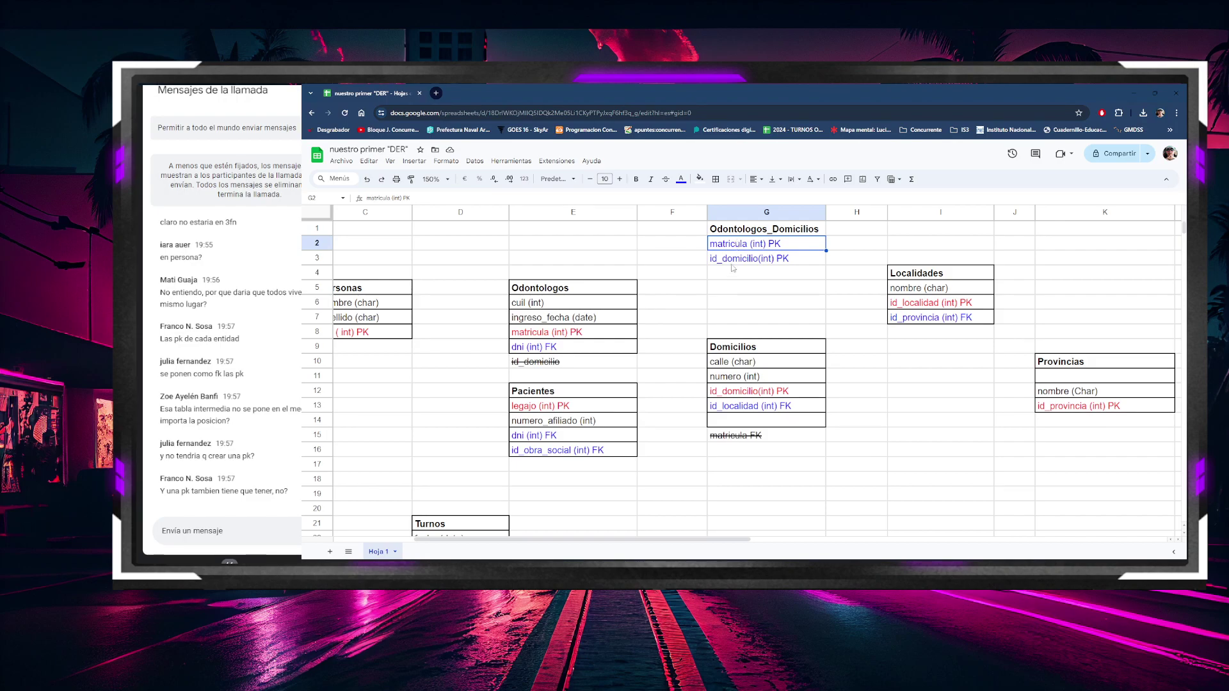
{"action": "left_click_drag", "start_coordinate": [736, 244], "coordinate": [742, 259]}
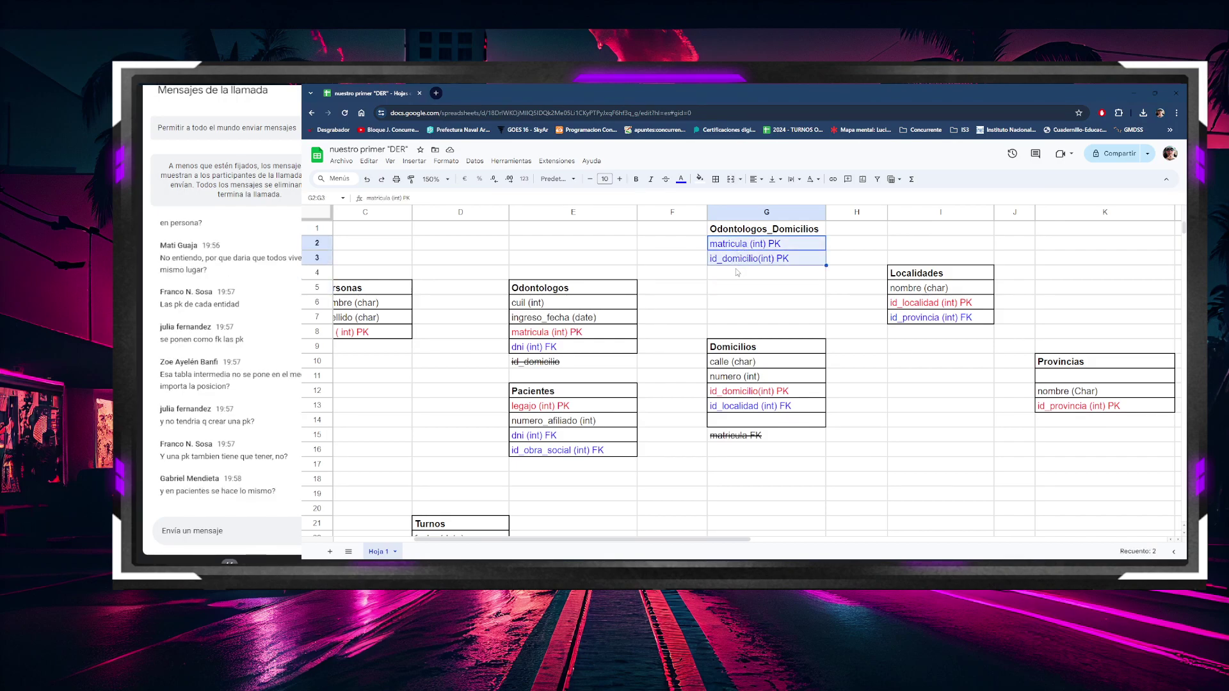
Step: Enter id_odontologos_domicilios (int) PK in G4 as an additional row of Odontologos_Domicilios
{"action": "left_click", "coordinate": [733, 275]}
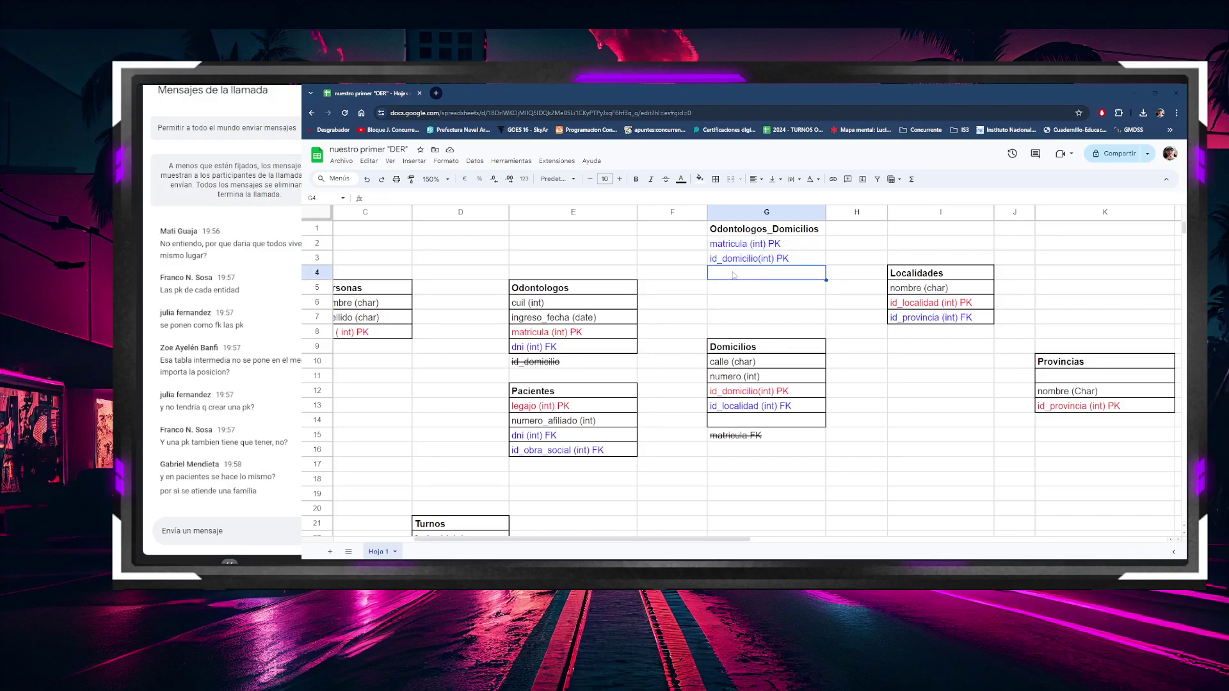
{"action": "type", "text": "id_"}
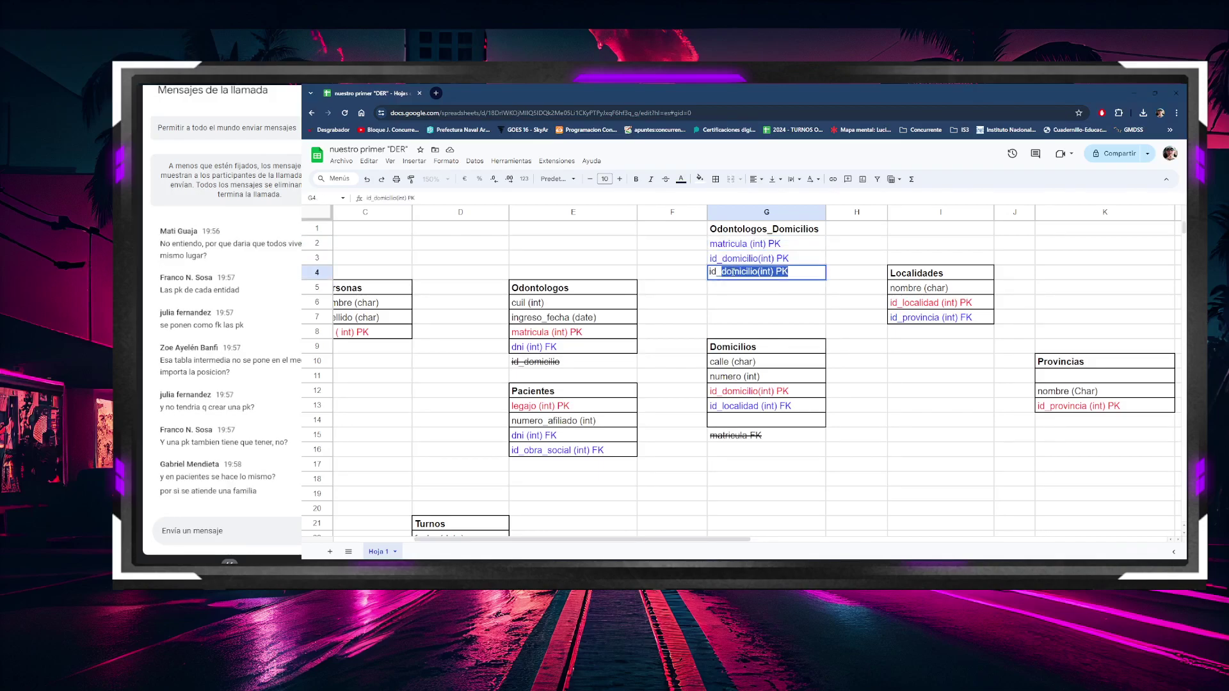
{"action": "type", "text": "odon"}
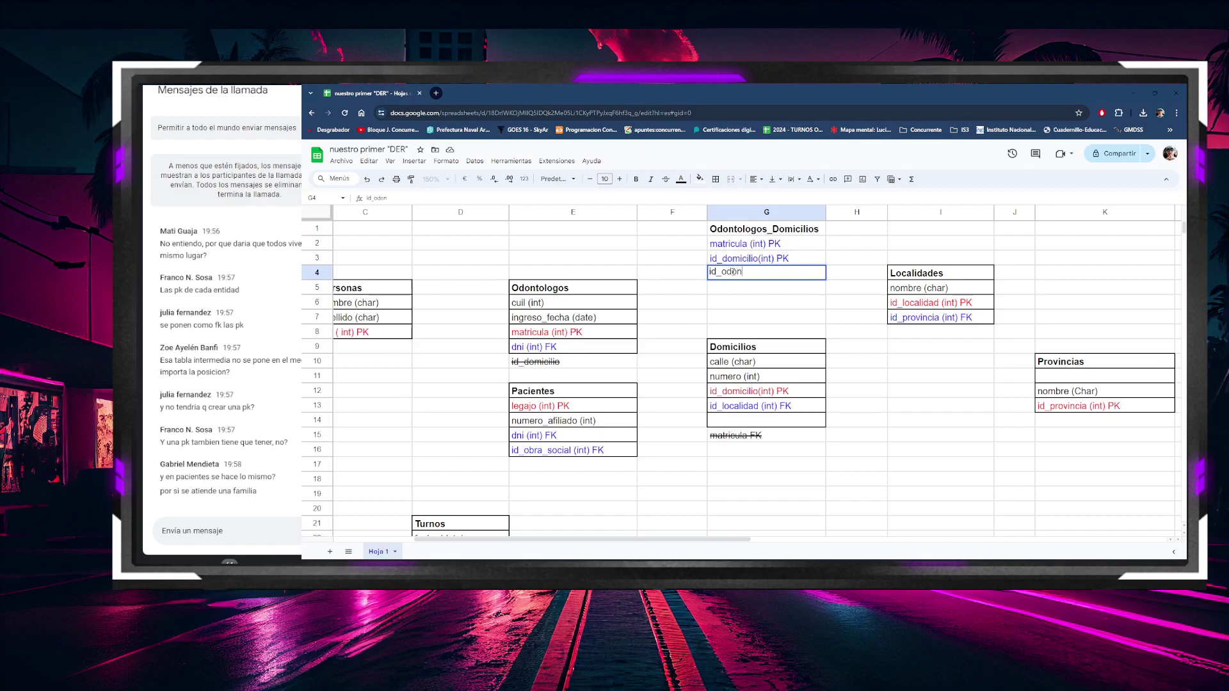
{"action": "type", "text": "tologos_domicilios"}
{"action": "key", "text": "Return"}
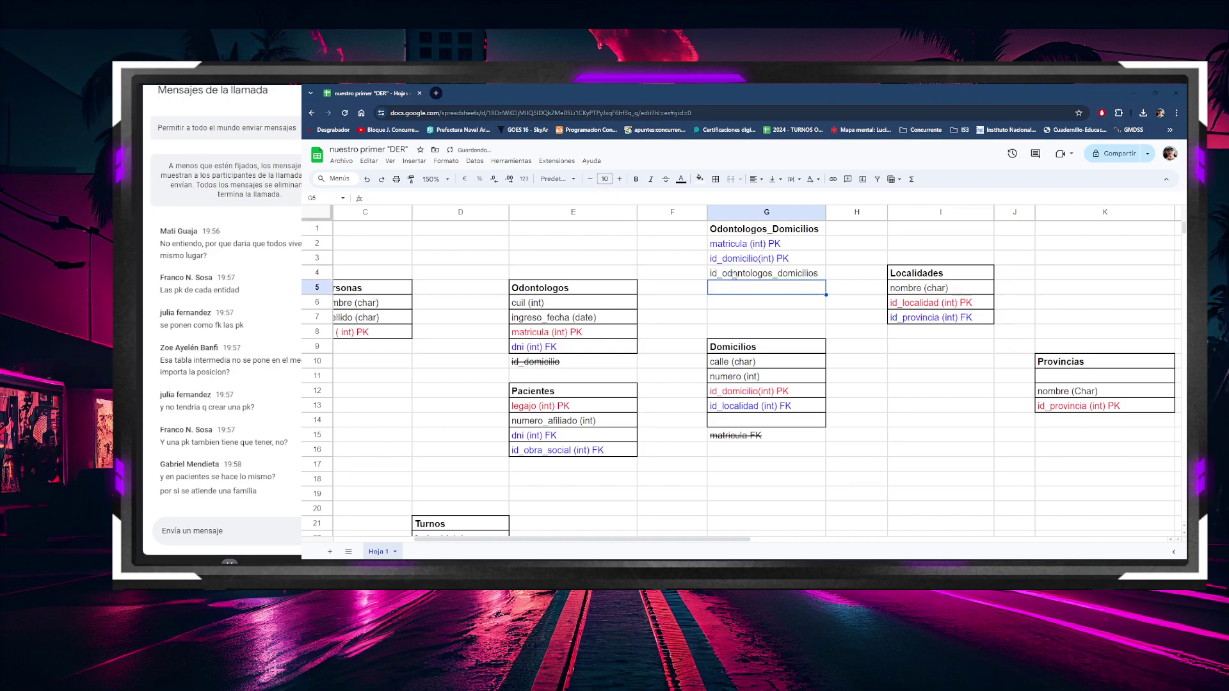
{"action": "left_click", "coordinate": [823, 278]}
{"action": "double_click", "coordinate": [822, 275]}
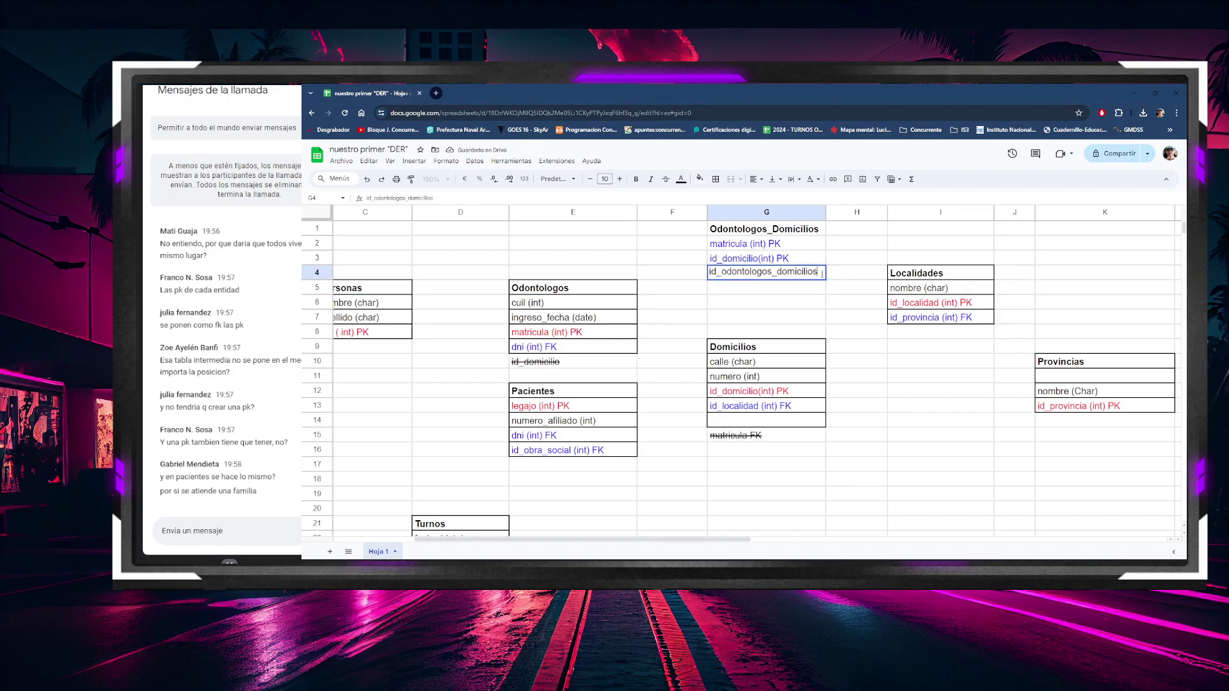
{"action": "type", "text": "(int) PK"}
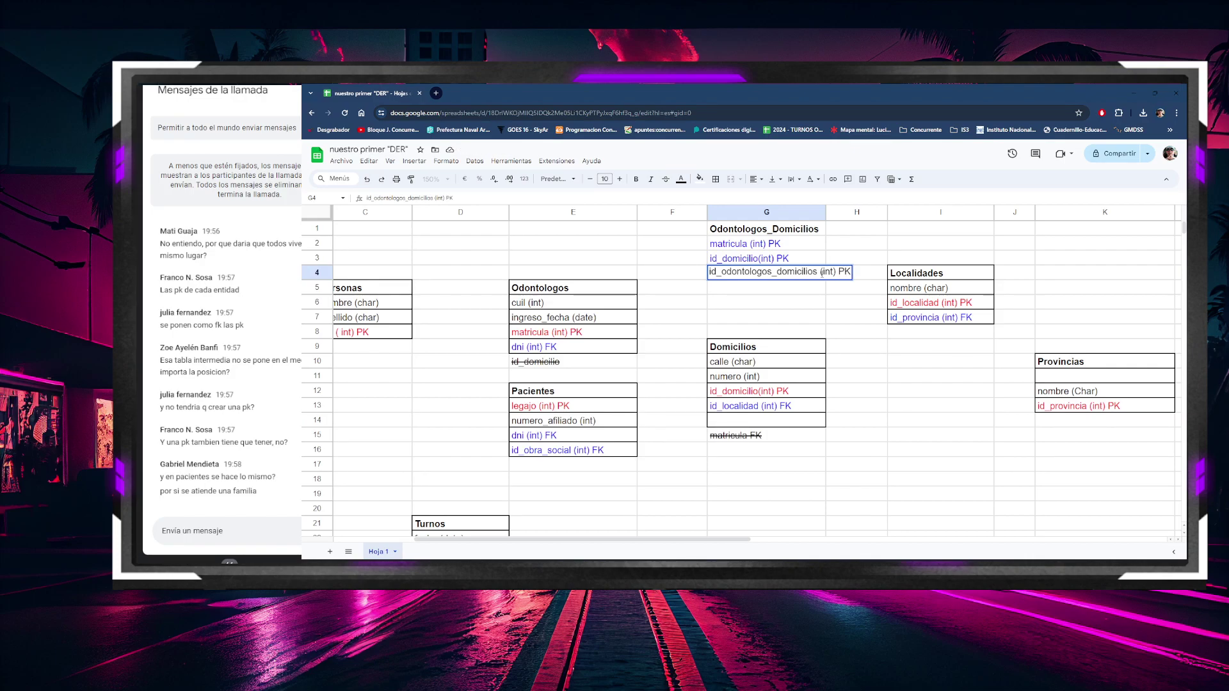
Step: Change the PK marker to FK on the id_domicilio and matricula rows of Odontologos_Domicilios
{"action": "double_click", "coordinate": [805, 256]}
{"action": "key", "text": "BackSpace"}
{"action": "key", "text": "BackSpace"}
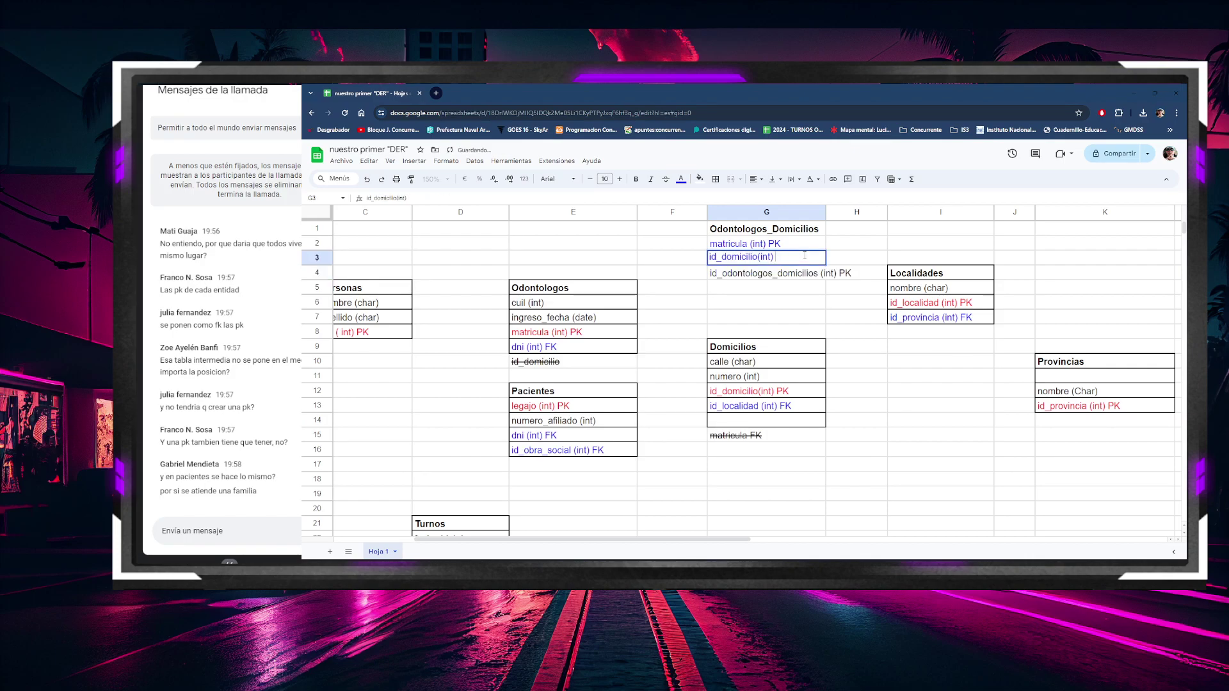
{"action": "type", "text": "FK"}
{"action": "double_click", "coordinate": [777, 243]}
{"action": "double_click", "coordinate": [774, 243]}
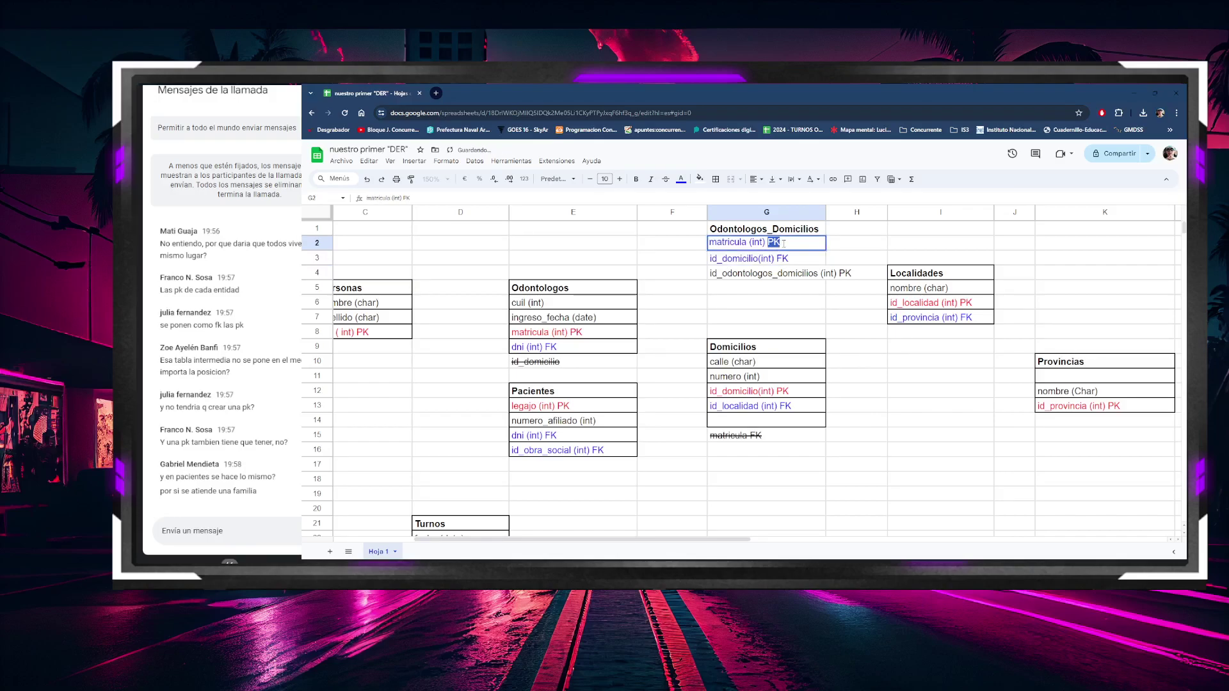
{"action": "type", "text": "FK"}
Step: Widen column G to fit the full id_odontologos_domicilios (int) PK text
{"action": "left_click_drag", "start_coordinate": [767, 316], "coordinate": [766, 332]}
{"action": "left_click_drag", "start_coordinate": [827, 212], "coordinate": [859, 213]}
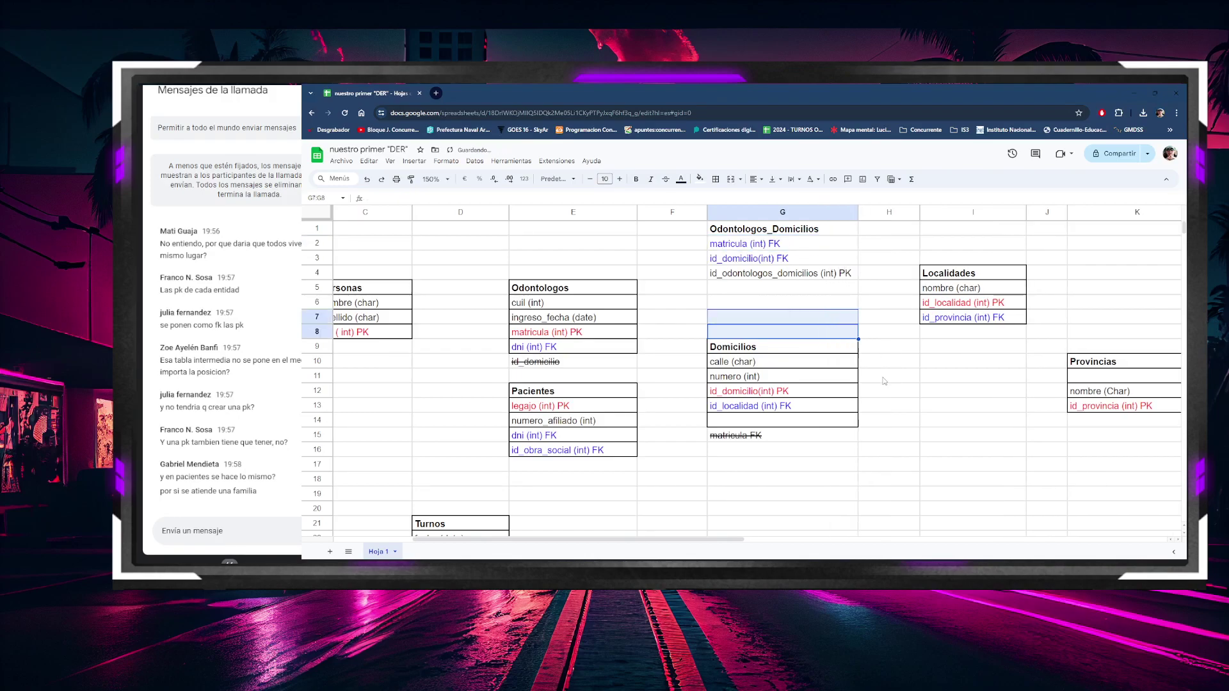
{"action": "left_click", "coordinate": [889, 406]}
Step: Colour the id_odontologos_domicilios (int) PK row in G4 red as the primary key of the intermediate table
{"action": "left_click", "coordinate": [764, 298]}
{"action": "key", "text": "Up"}
{"action": "key", "text": "Up"}
{"action": "key", "text": "Up"}
{"action": "key", "text": "Up"}
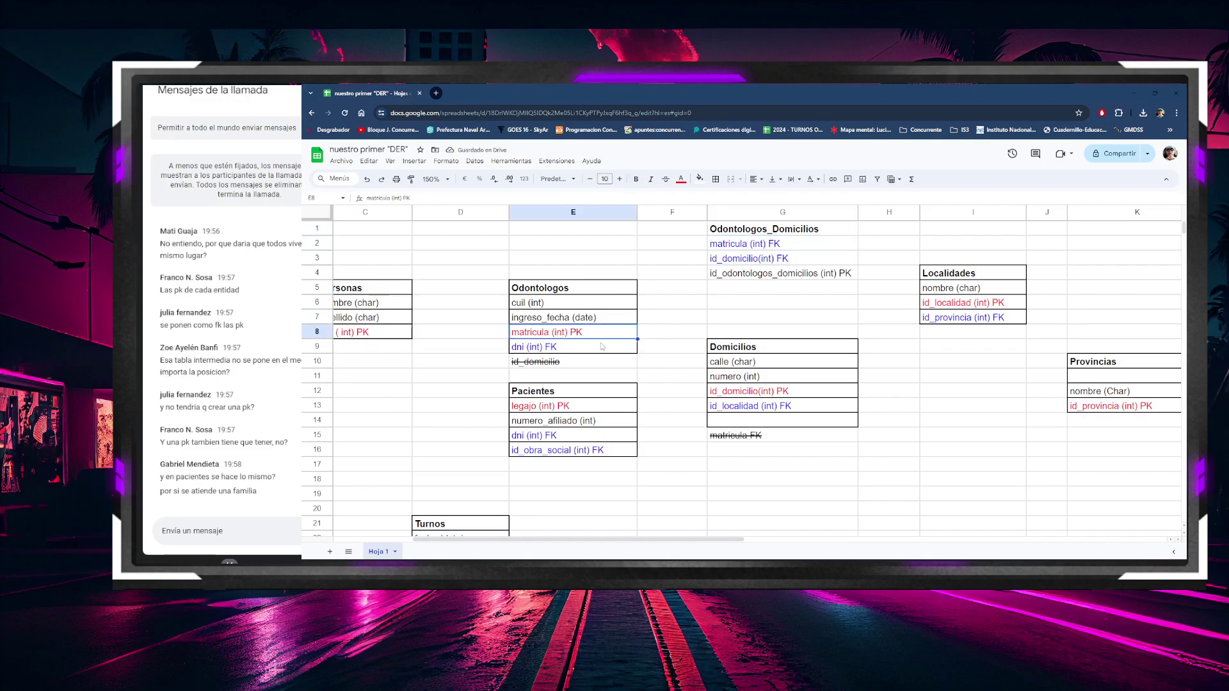
{"action": "left_click", "coordinate": [590, 337]}
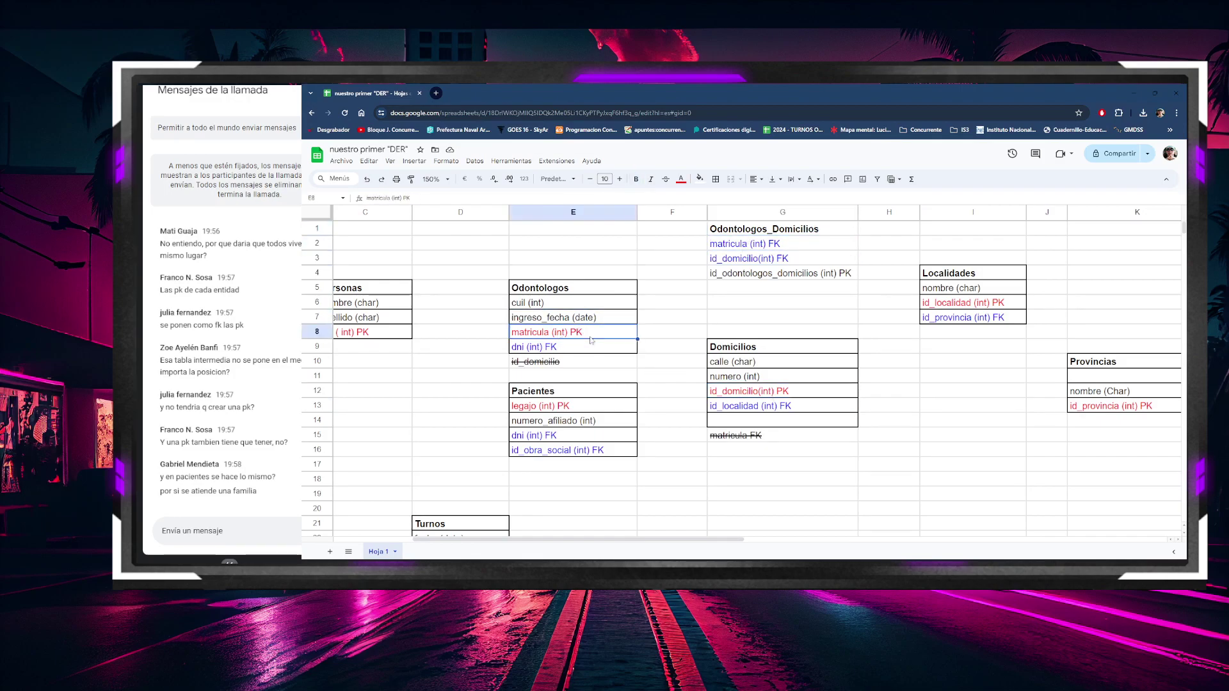
{"action": "left_click", "coordinate": [750, 395]}
{"action": "key", "text": "ctrl+Up"}
{"action": "key", "text": "ctrl+Up"}
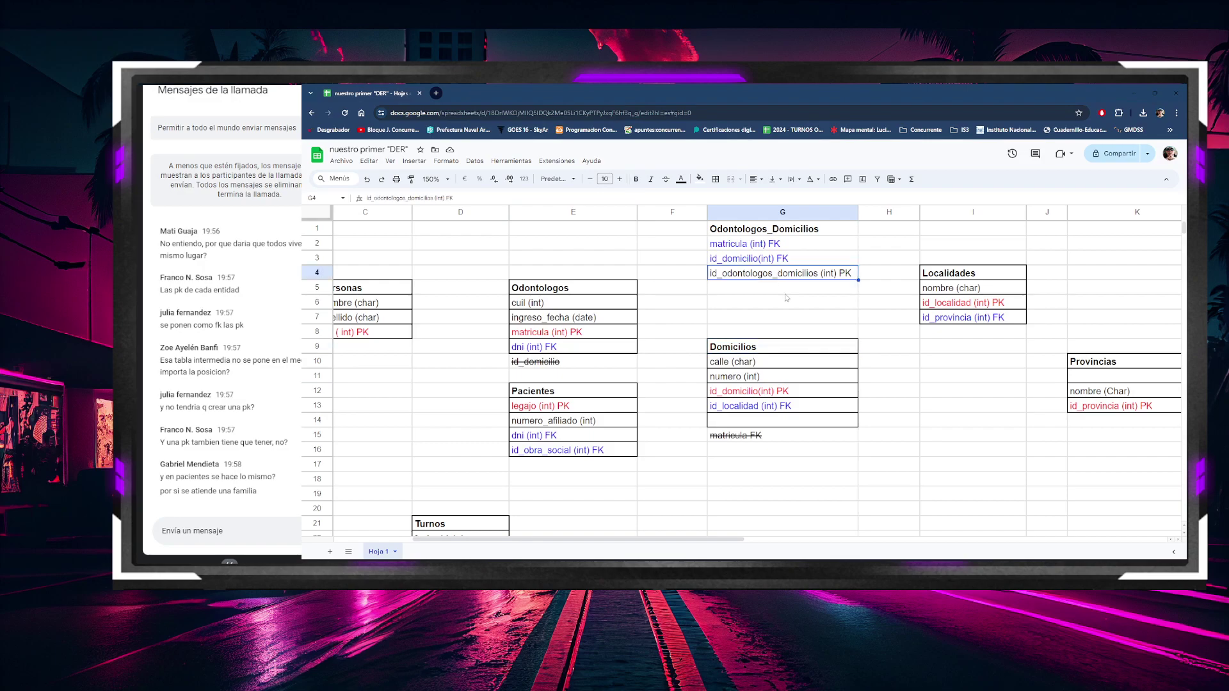
{"action": "left_click", "coordinate": [682, 180]}
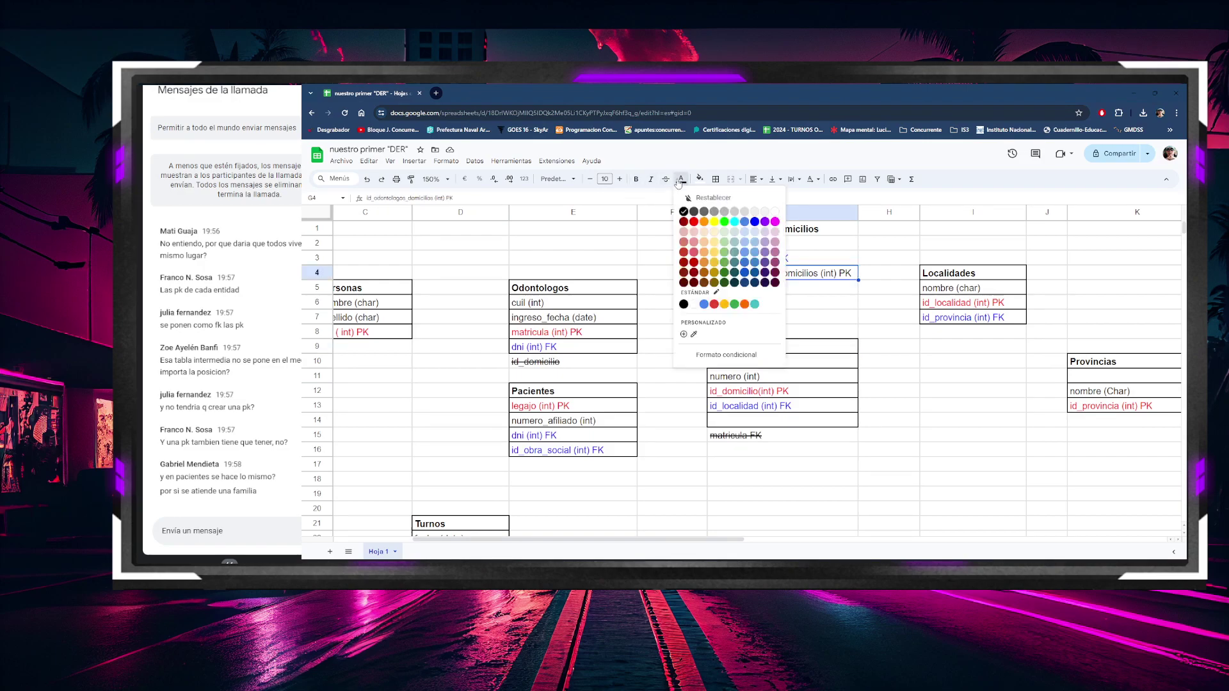
{"action": "left_click", "coordinate": [695, 223]}
{"action": "key", "text": "Down"}
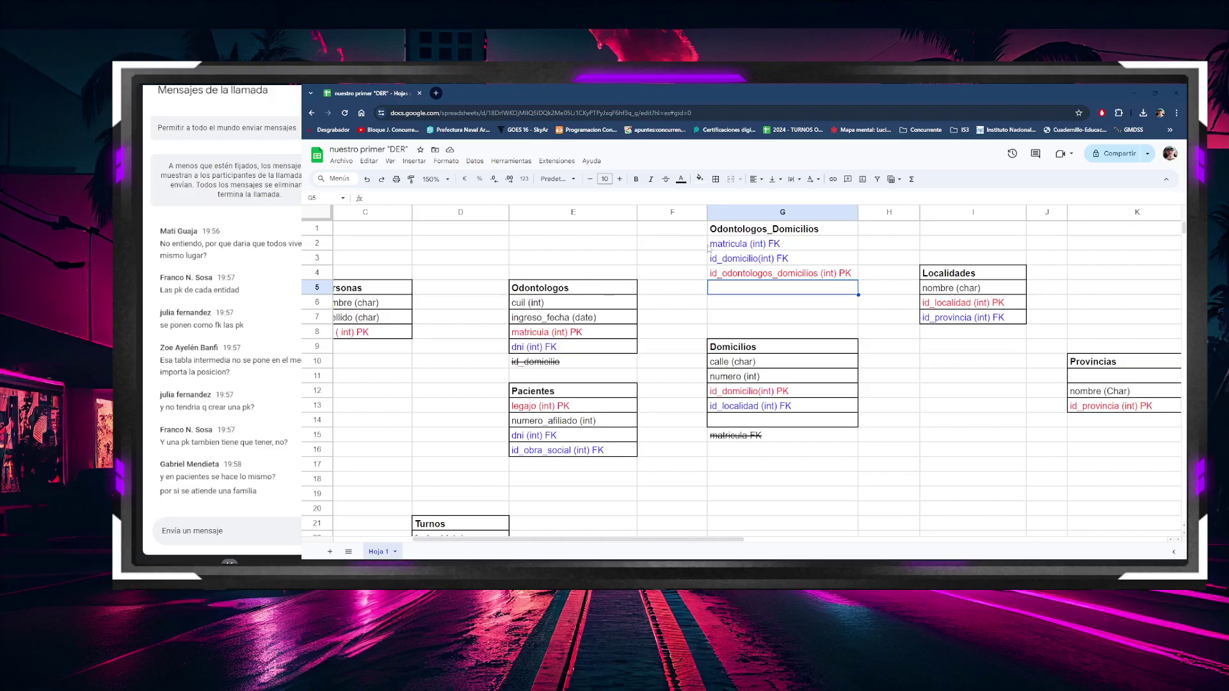
Step: Apply all borders to the Odontologos_Domicilios table in G1:G4
{"action": "left_click_drag", "start_coordinate": [752, 229], "coordinate": [738, 276]}
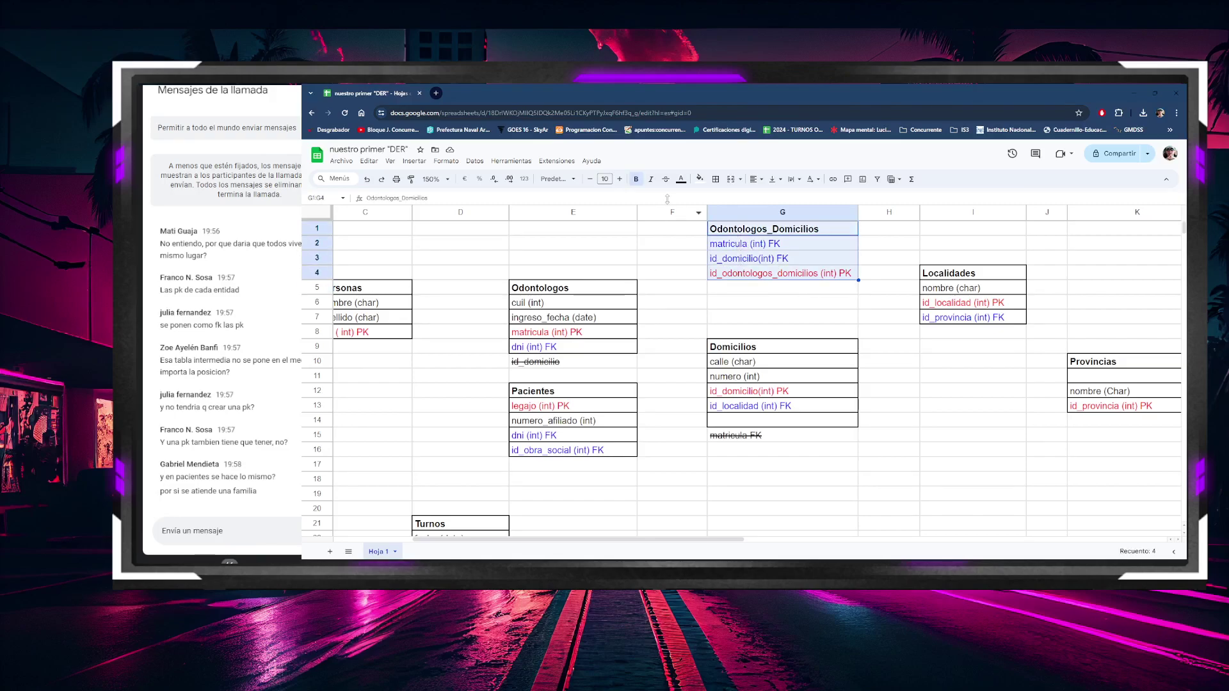
{"action": "left_click", "coordinate": [716, 179]}
{"action": "left_click", "coordinate": [721, 199]}
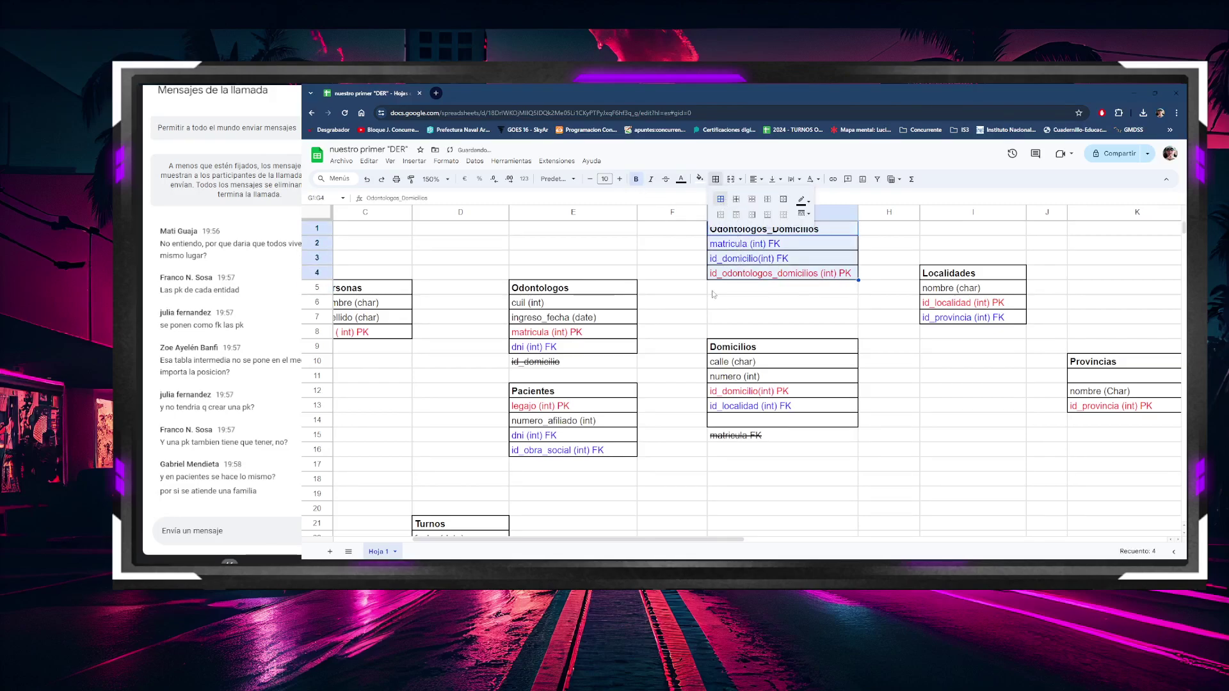
{"action": "left_click", "coordinate": [718, 303]}
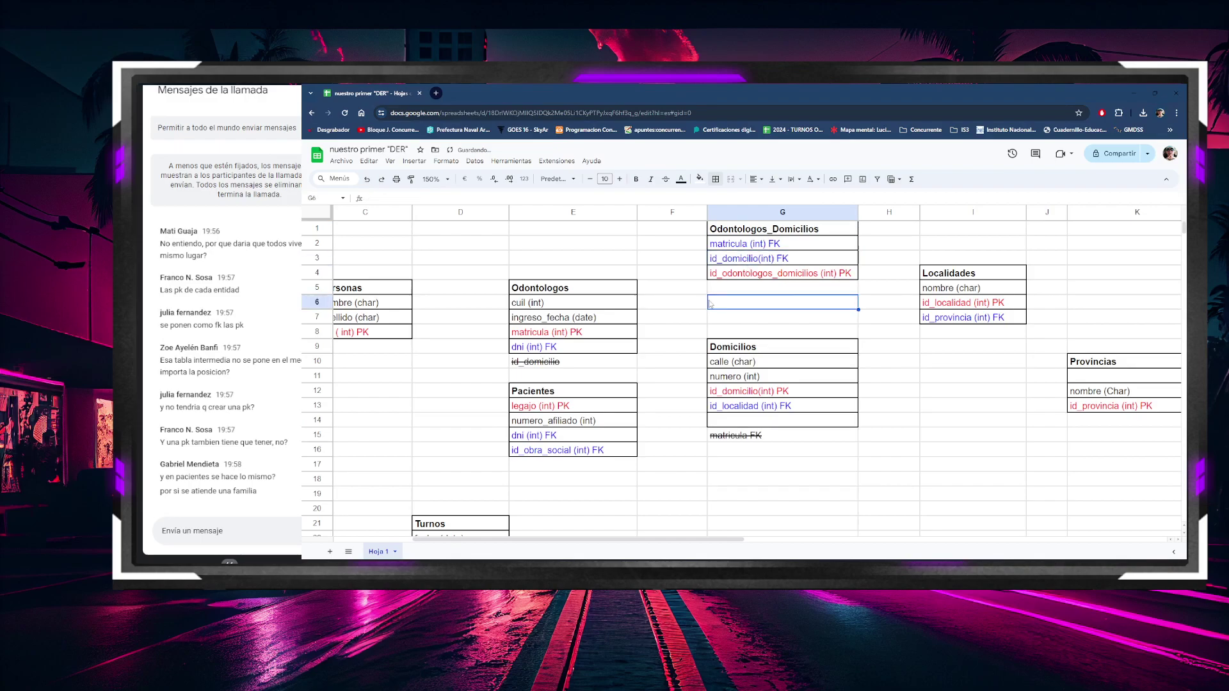
Step: Insert one empty row above row 1 of the sheet
{"action": "right_click", "coordinate": [317, 231]}
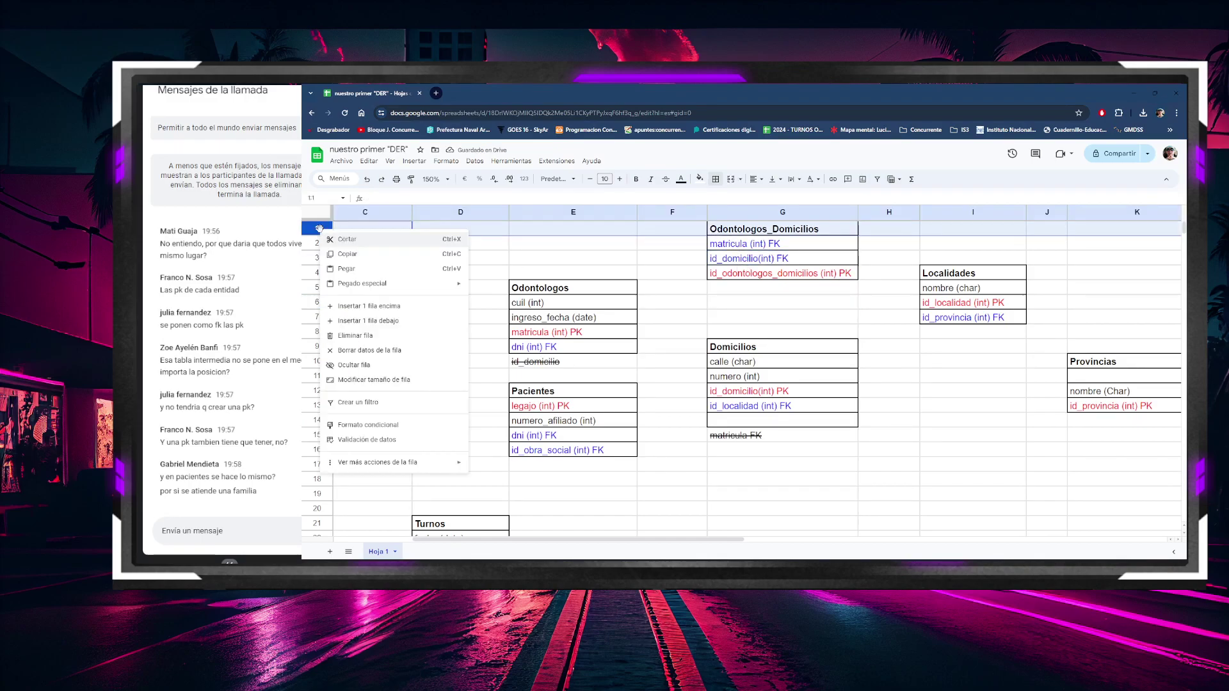
{"action": "left_click", "coordinate": [361, 305]}
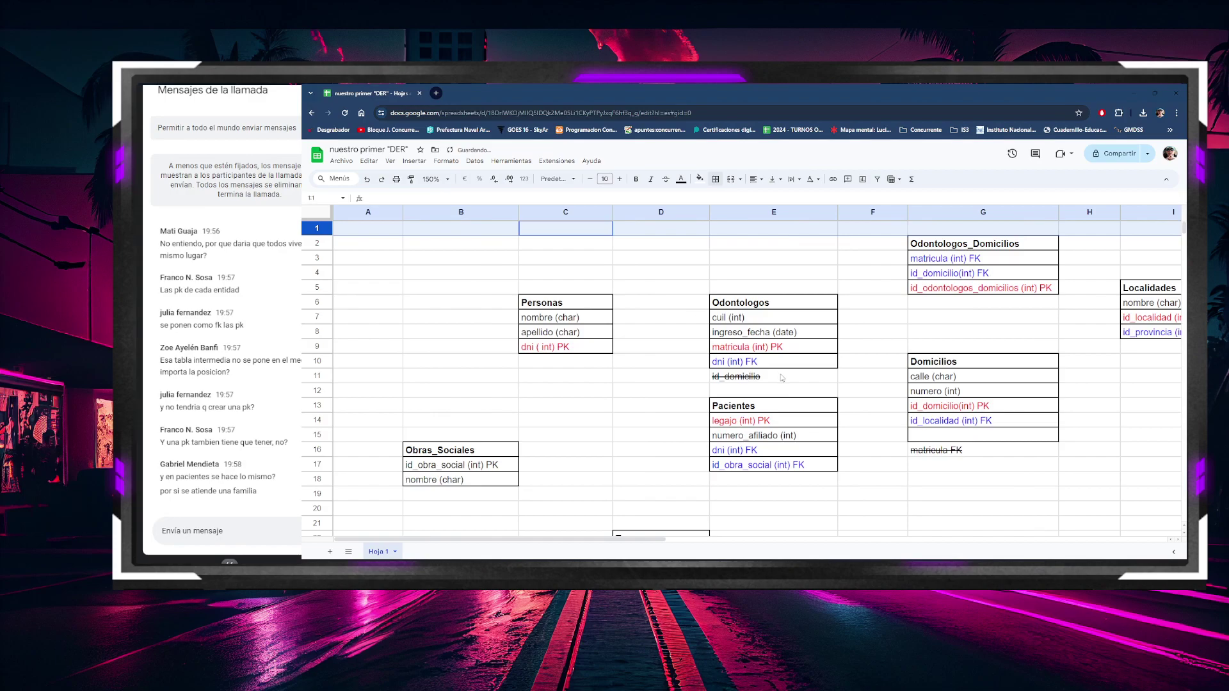
{"action": "left_click", "coordinate": [880, 330]}
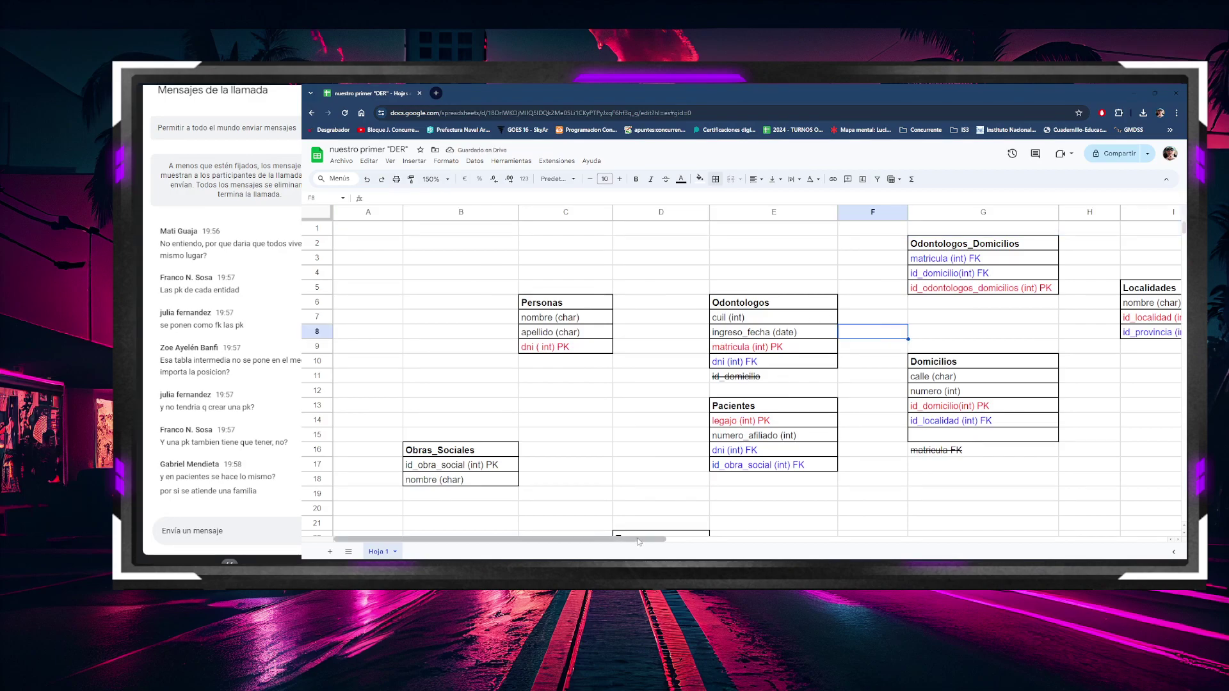
{"action": "scroll", "coordinate": [701, 357], "scroll_direction": "right", "scroll_amount": 3}
{"action": "left_click_drag", "start_coordinate": [609, 317], "coordinate": [793, 402]}
{"action": "left_click", "coordinate": [792, 403]}
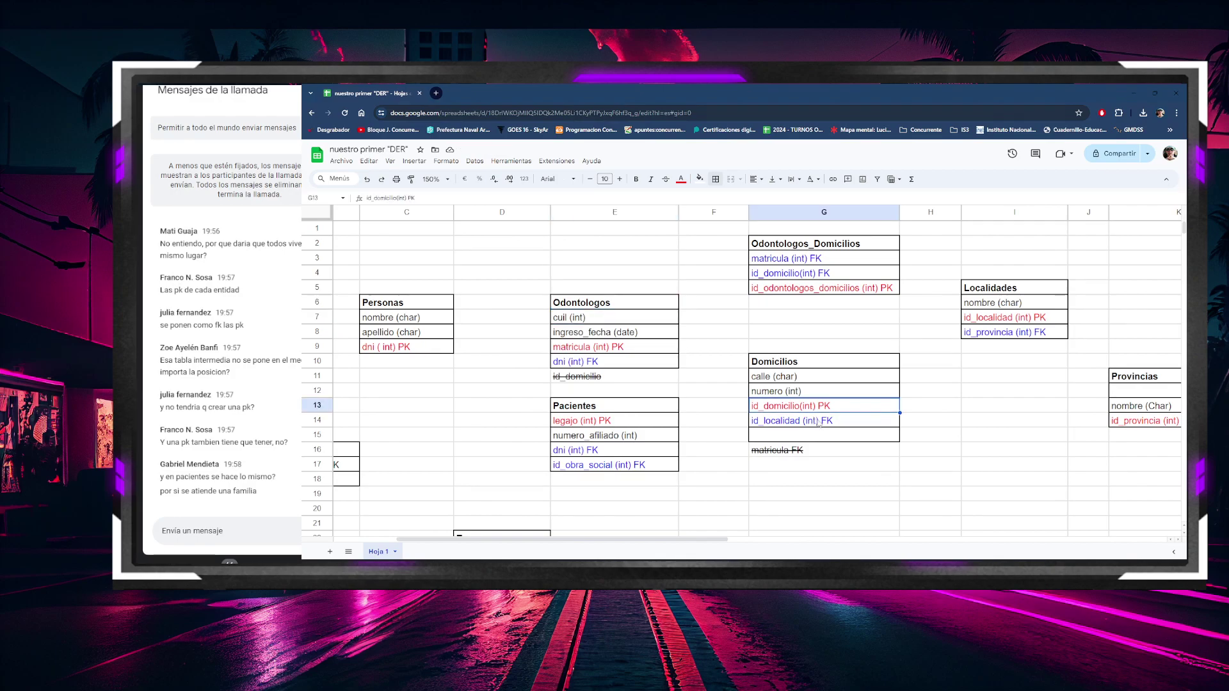
Step: Enter two sample dentist records in C1 and C2, numbered 1 and 2, each followed by a surname
{"action": "left_click", "coordinate": [439, 227]}
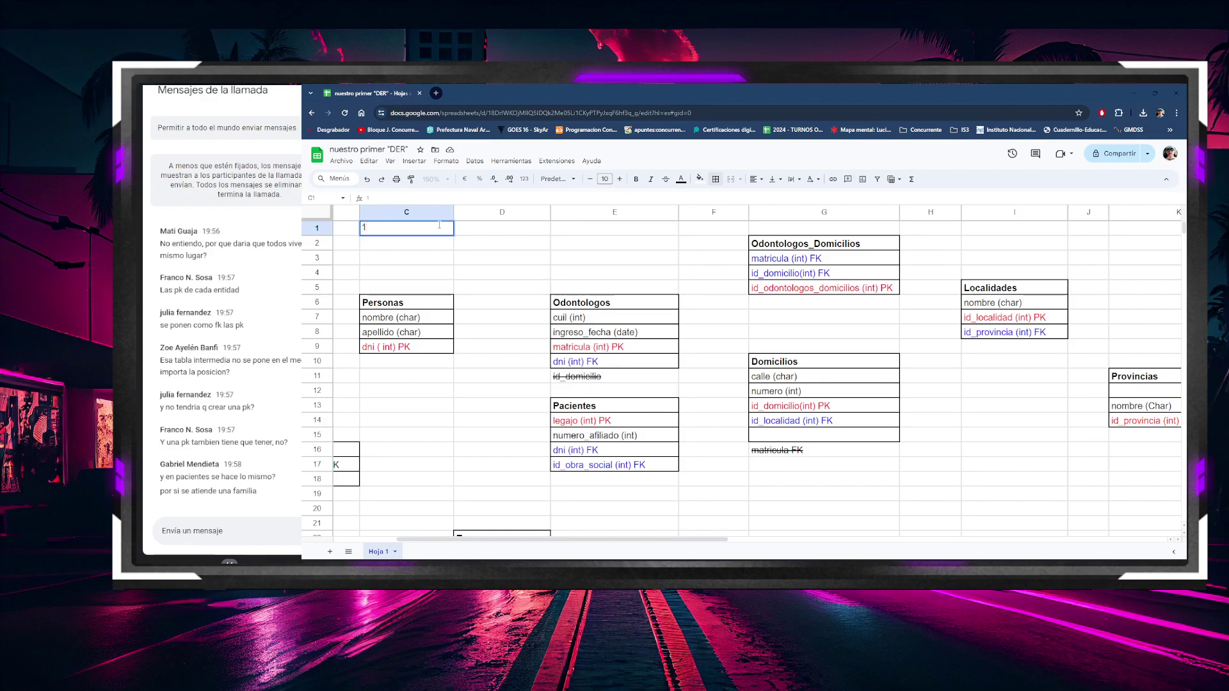
{"action": "type", "text": "1, PEREZ"}
{"action": "key", "text": "Return"}
{"action": "type", "text": "2,"}
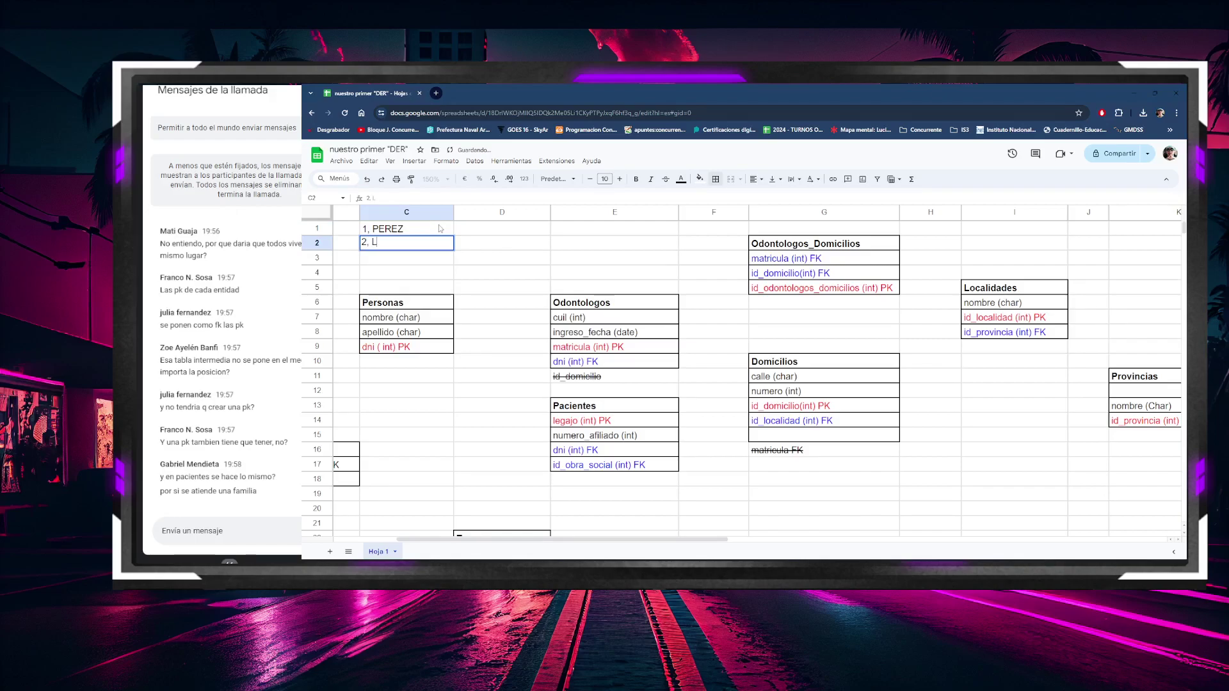
{"action": "type", "text": " LOPEZ"}
Step: Enter two sample address records in D1 and D2, numbered 1 and 2, each followed by a street address
{"action": "left_click", "coordinate": [478, 228]}
{"action": "type", "text": "1,"}
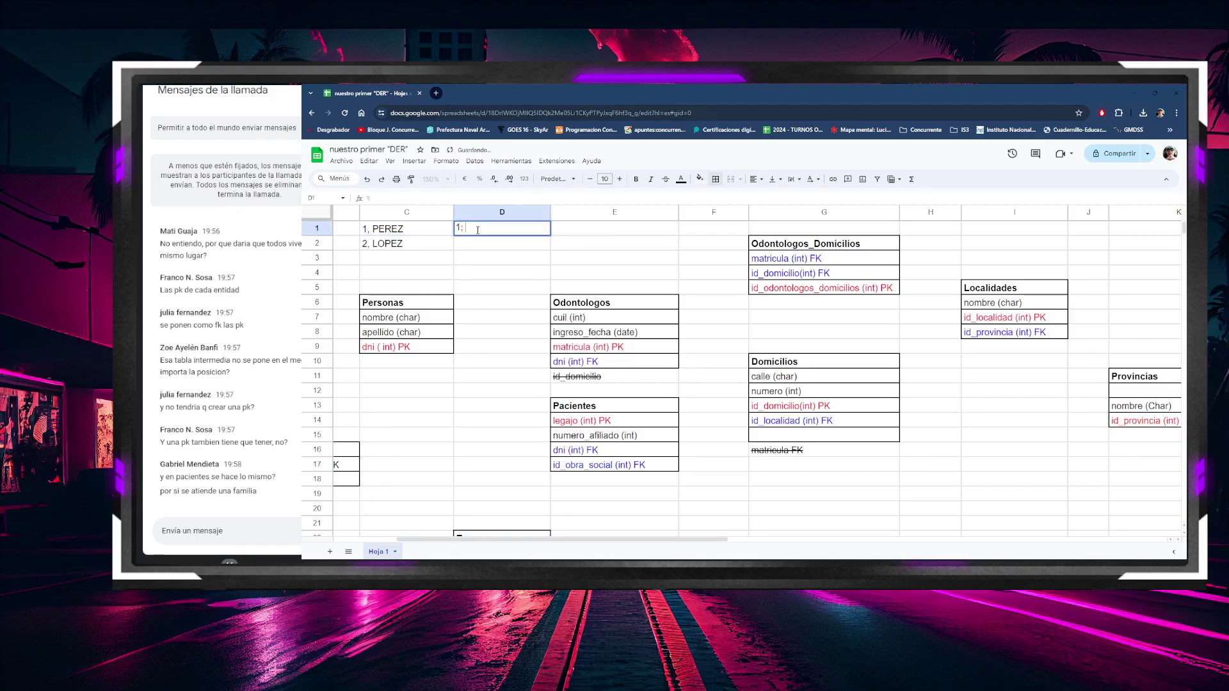
{"action": "type", "text": " Peron100"}
{"action": "key", "text": "Return"}
{"action": "type", "text": "2"}
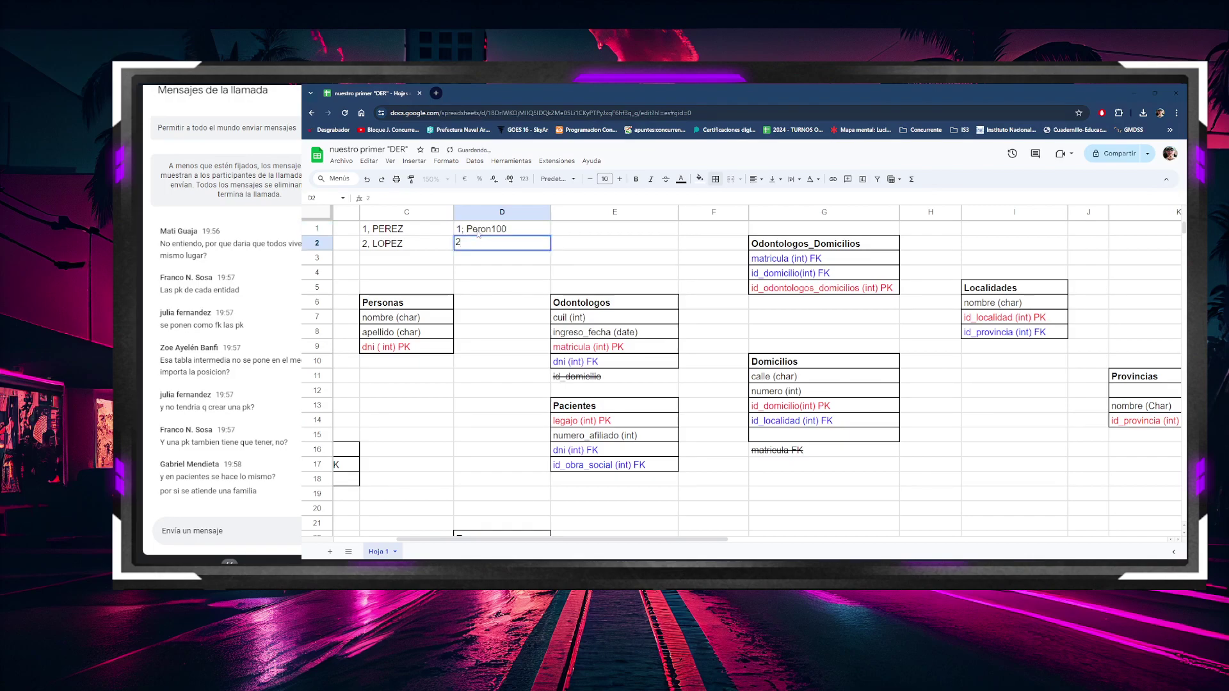
{"action": "type", "text": ";"}
{"action": "type", "text": "de lju"}
{"action": "type", "text": "jul"}
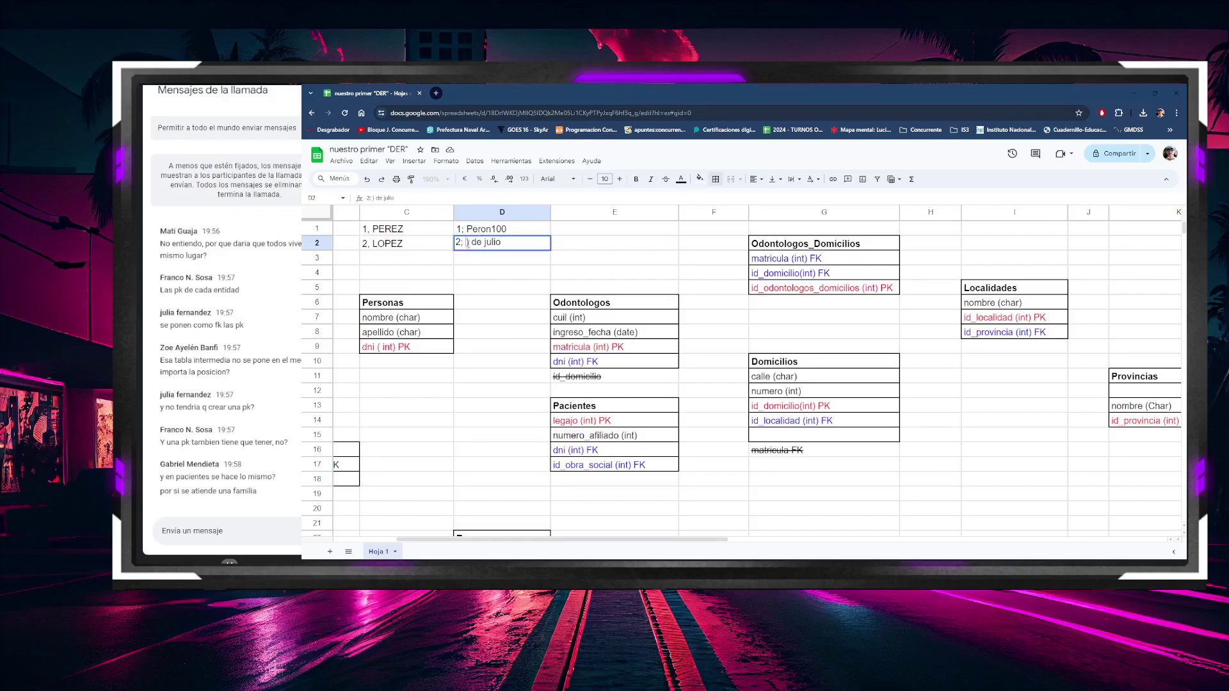
{"action": "left_click_drag", "start_coordinate": [471, 244], "coordinate": [463, 243]}
{"action": "type", "text": "9"}
{"action": "left_click", "coordinate": [483, 286]}
Step: Try to enter the sample record 1,1,1 in G6 below the Odontologos_Domicilios table
{"action": "left_click", "coordinate": [388, 231]}
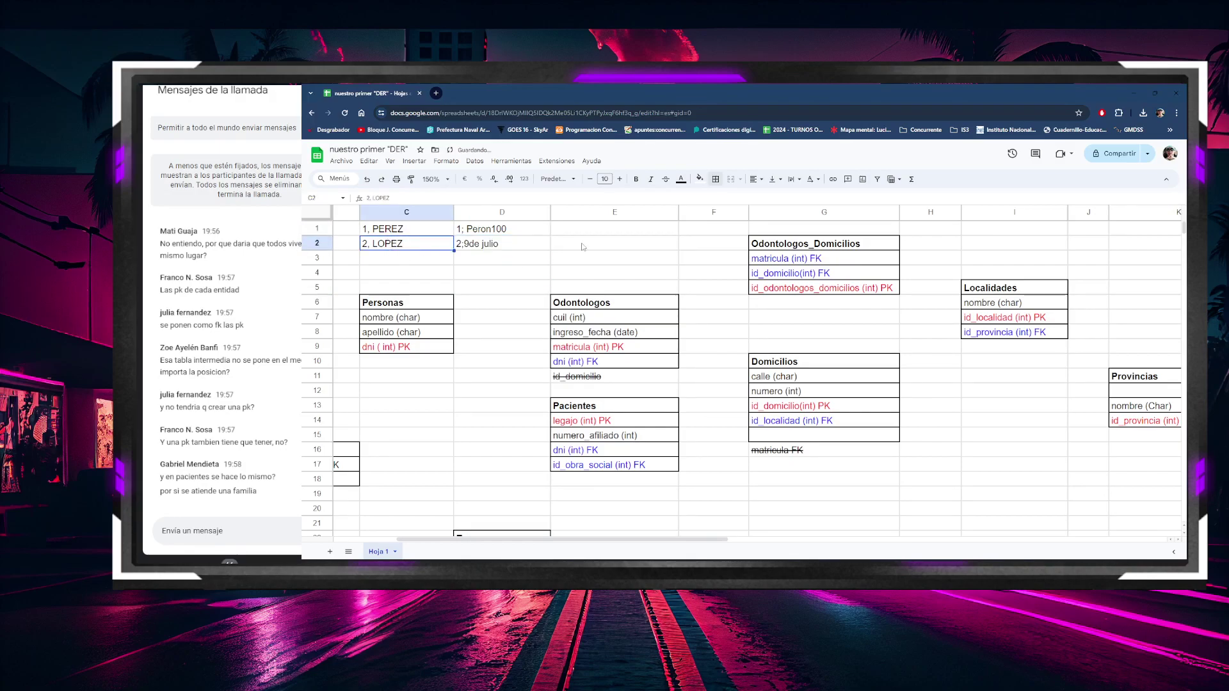
{"action": "key", "text": "Tab"}
{"action": "key", "text": "Tab"}
{"action": "key", "text": "Return"}
{"action": "left_click", "coordinate": [781, 246]}
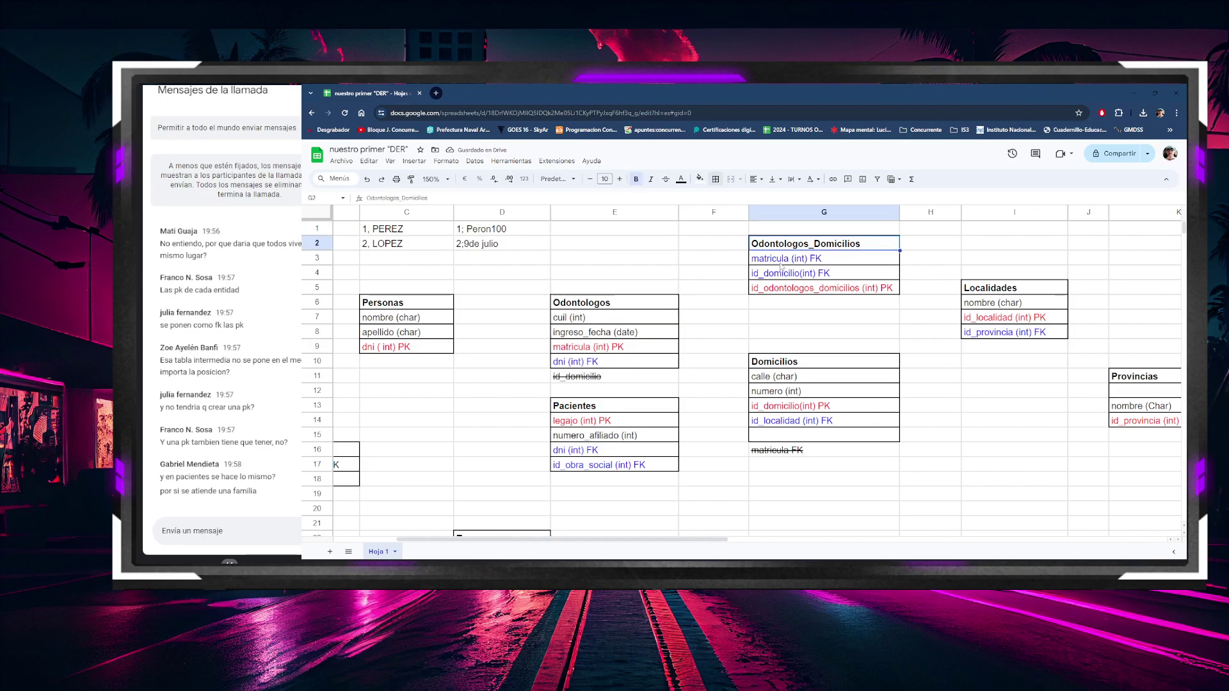
{"action": "left_click", "coordinate": [782, 304]}
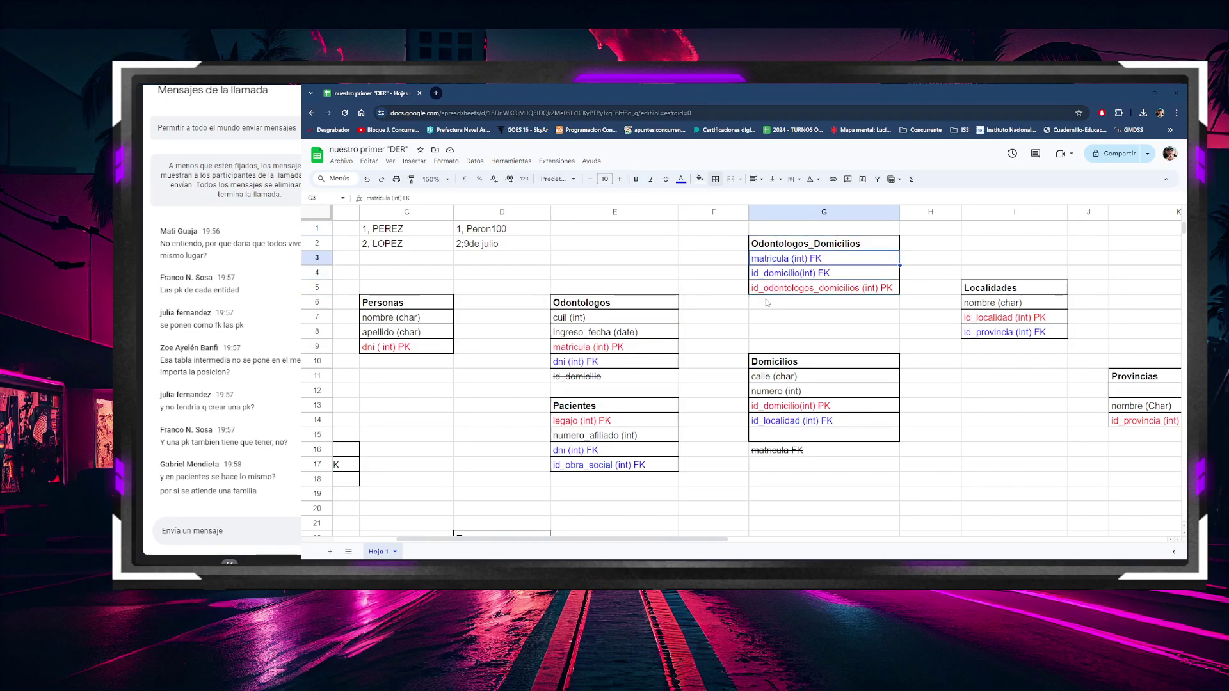
{"action": "type", "text": "1"}
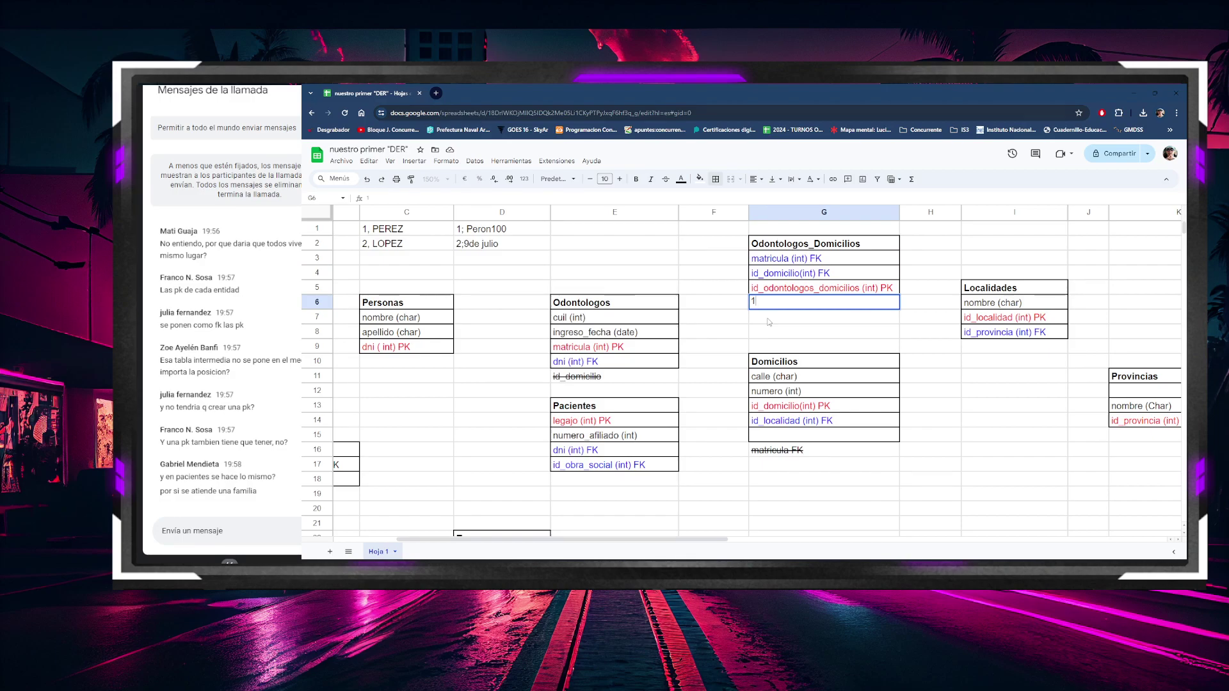
{"action": "type", "text": ",1,1"}
{"action": "key", "text": "Return"}
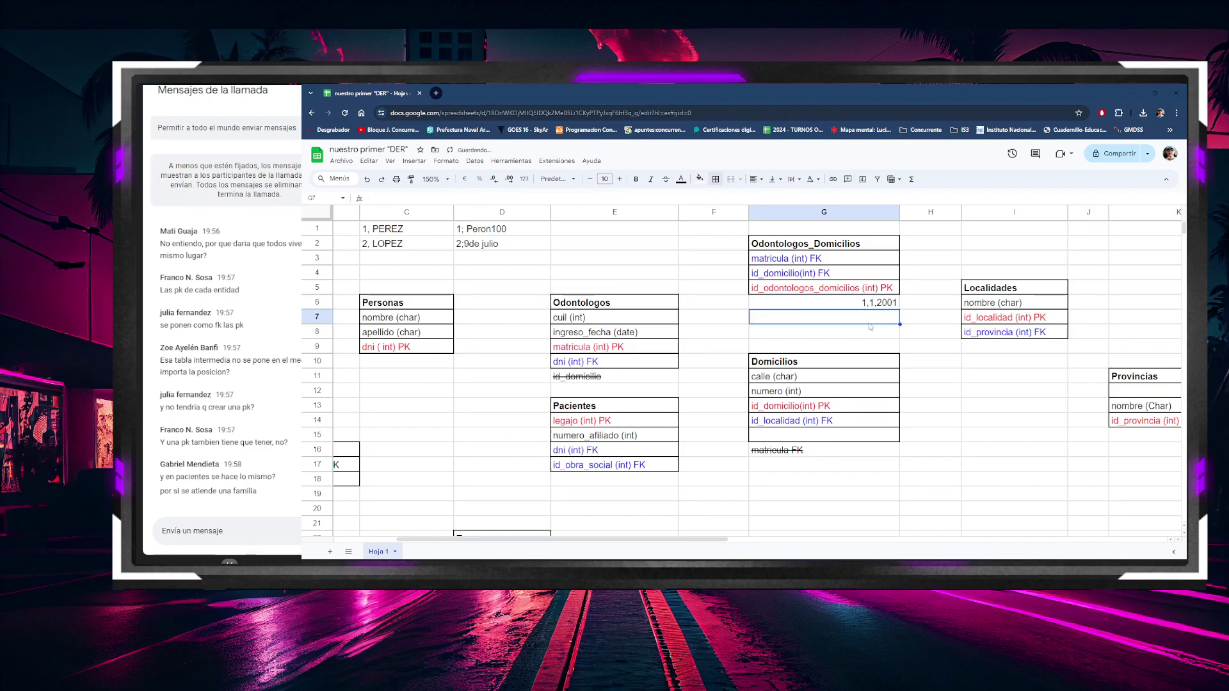
{"action": "key", "text": "ctrl+z"}
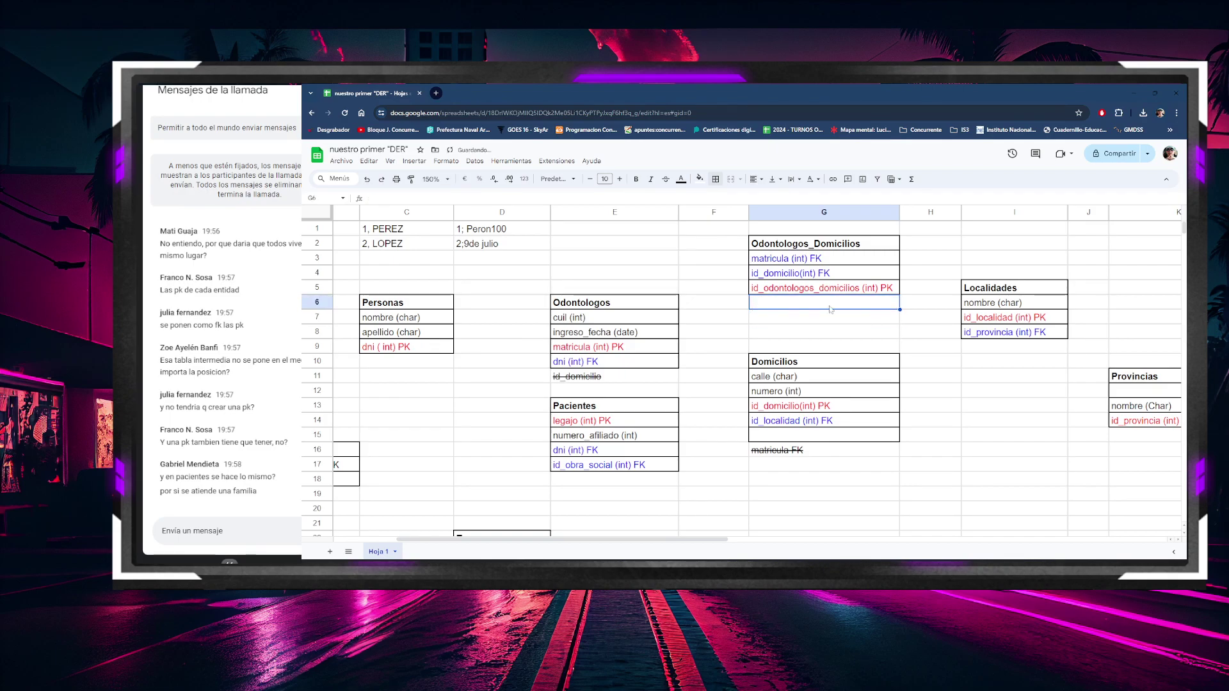
Step: Enter the sample record 1-1-1... in G6 below Odontologos_Domicilios and compare it with the first dentist and address records
{"action": "type", "text": "1-"}
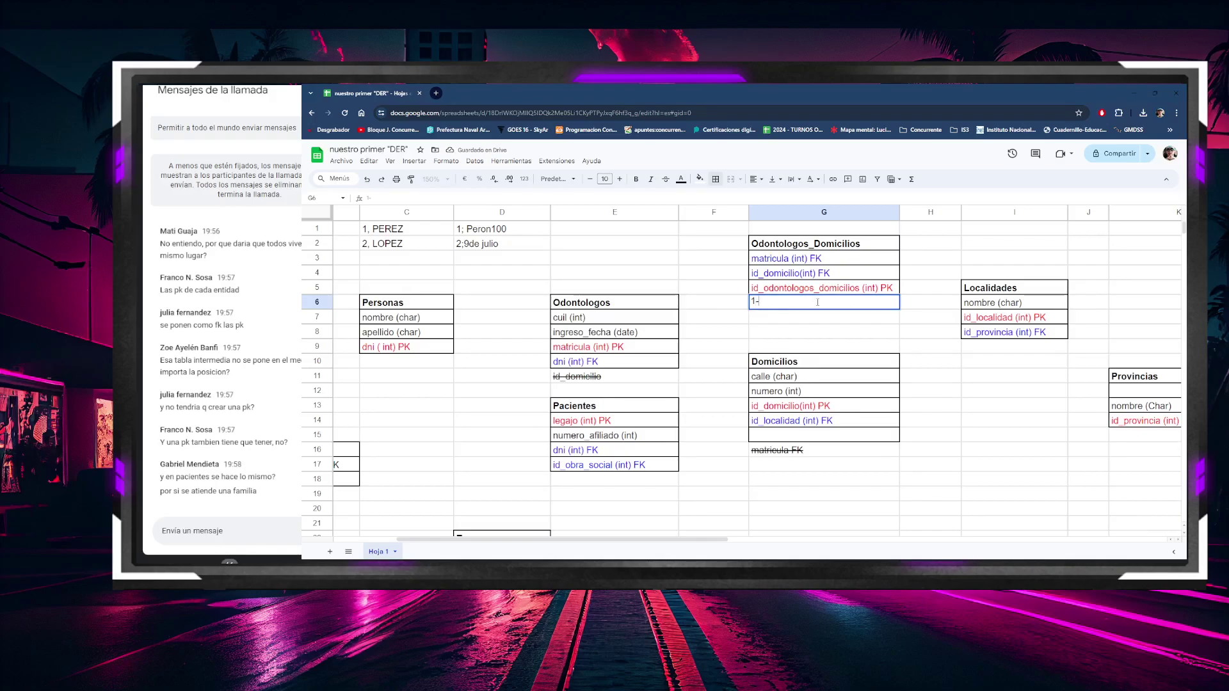
{"action": "type", "text": "1-1..."}
{"action": "key", "text": "Return"}
{"action": "left_click", "coordinate": [397, 231]}
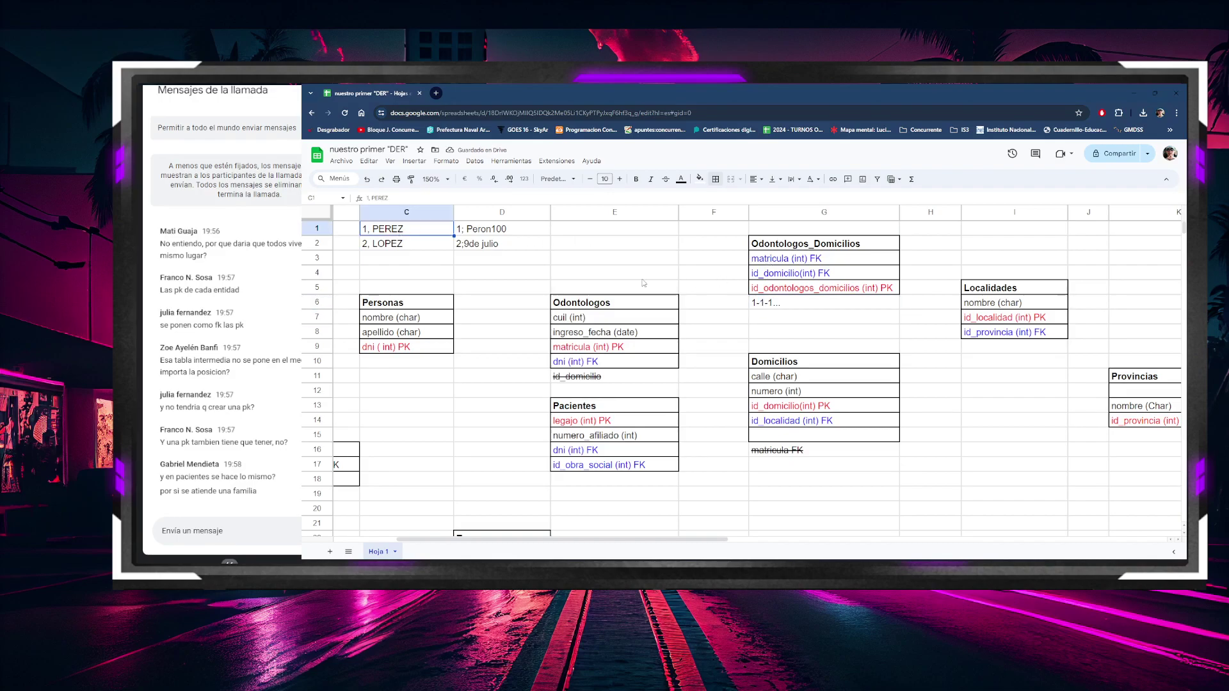
{"action": "left_click", "coordinate": [752, 303]}
{"action": "left_click", "coordinate": [481, 232]}
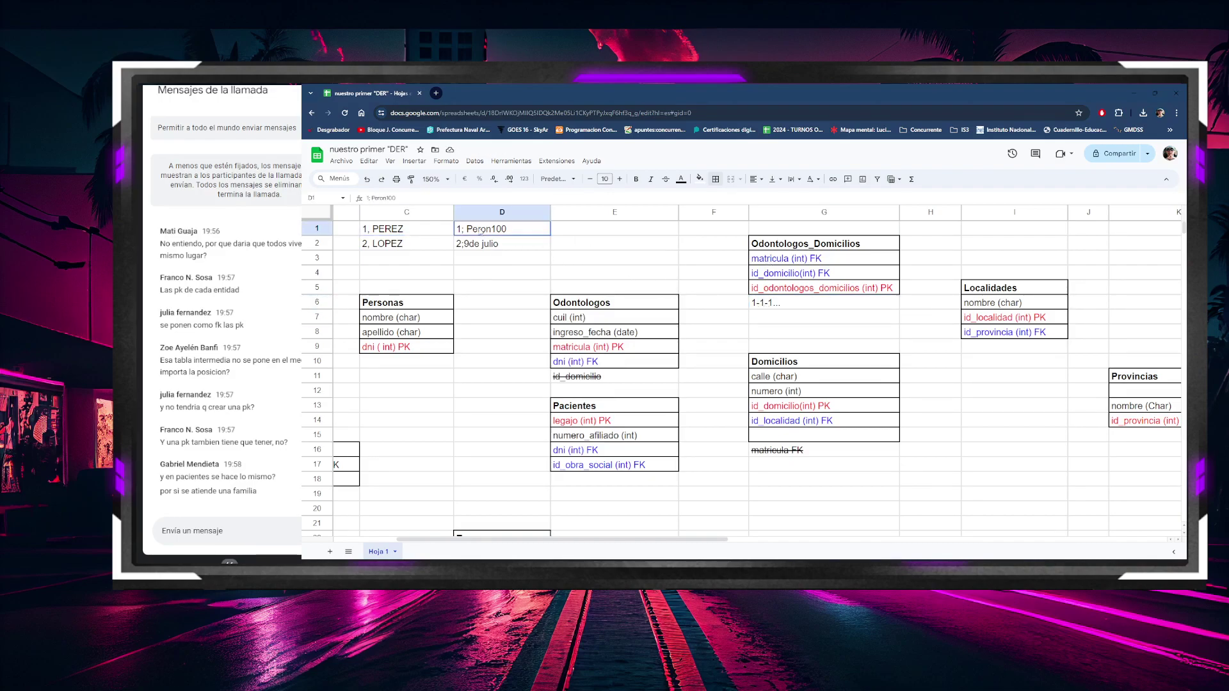
Step: Enter the sample record 1-2-2... in G7 below Odontologos_Domicilios and compare it with the second address record and the table's foreign keys
{"action": "left_click", "coordinate": [767, 306]}
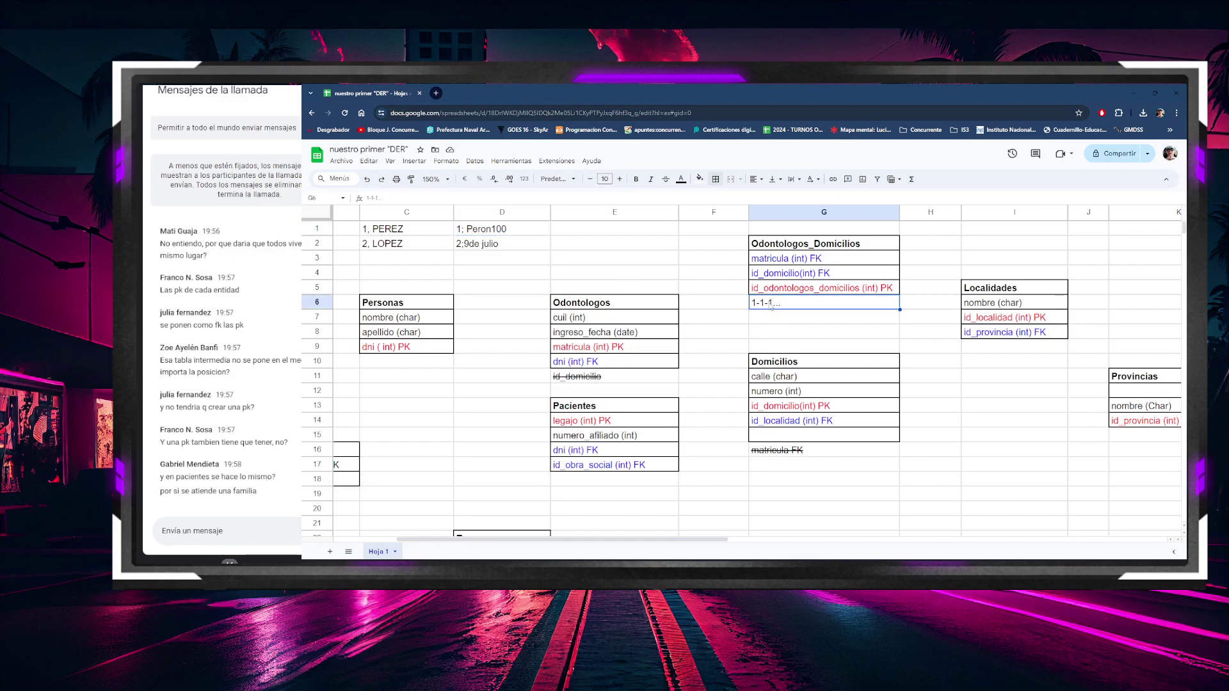
{"action": "double_click", "coordinate": [776, 303]}
{"action": "left_click", "coordinate": [762, 317]}
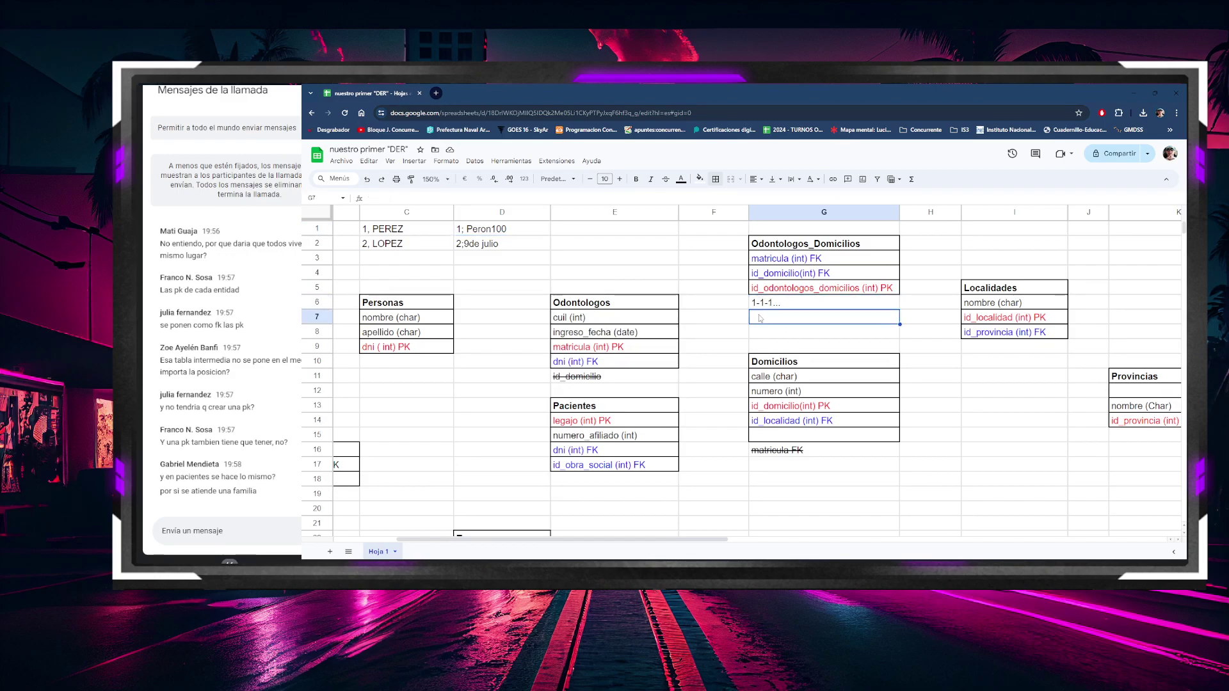
{"action": "type", "text": "1"}
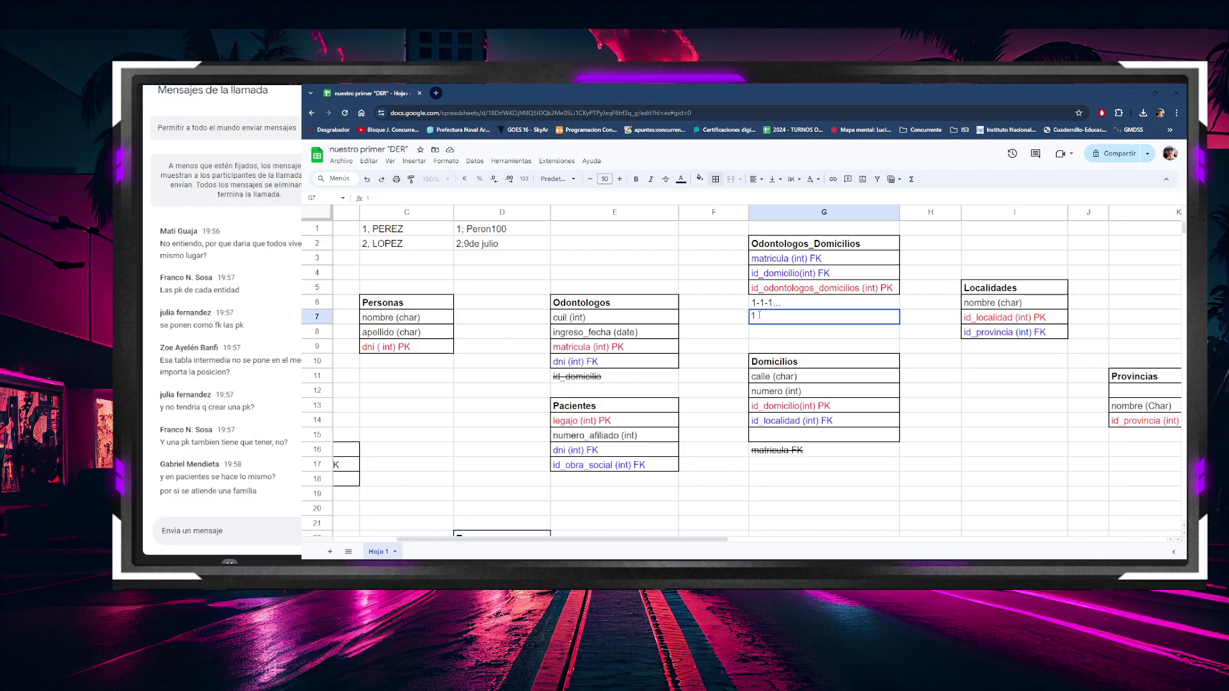
{"action": "type", "text": "-2-2..."}
{"action": "key", "text": "Return"}
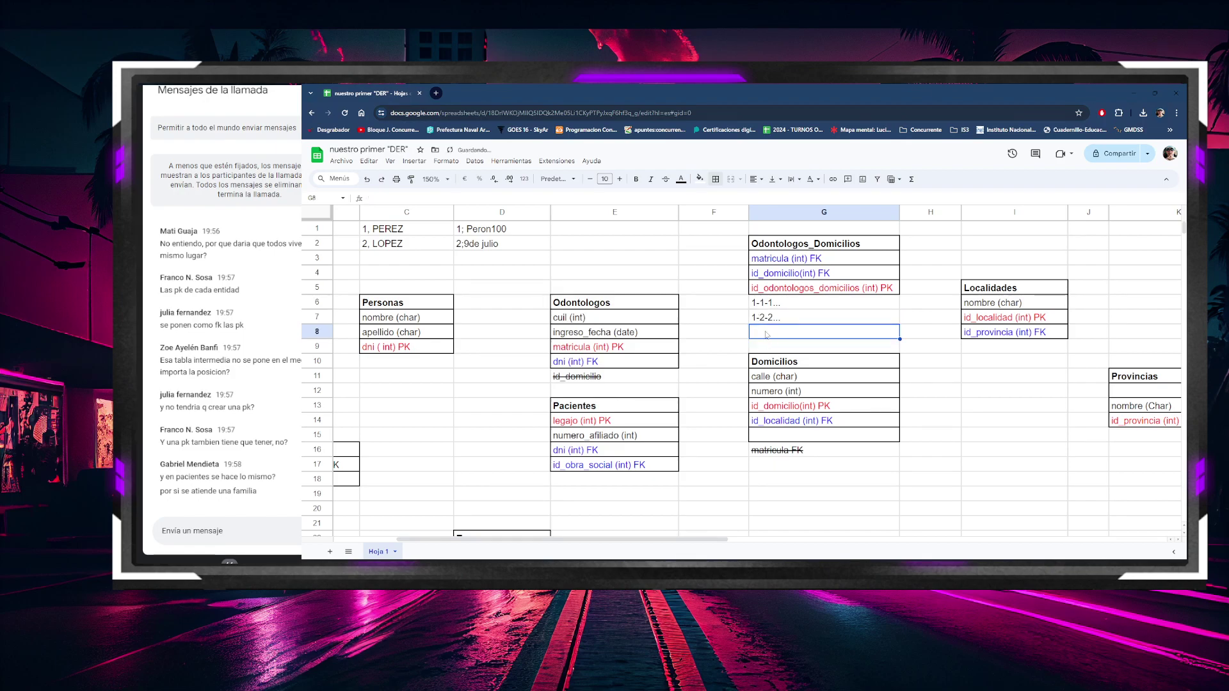
{"action": "left_click", "coordinate": [763, 322]}
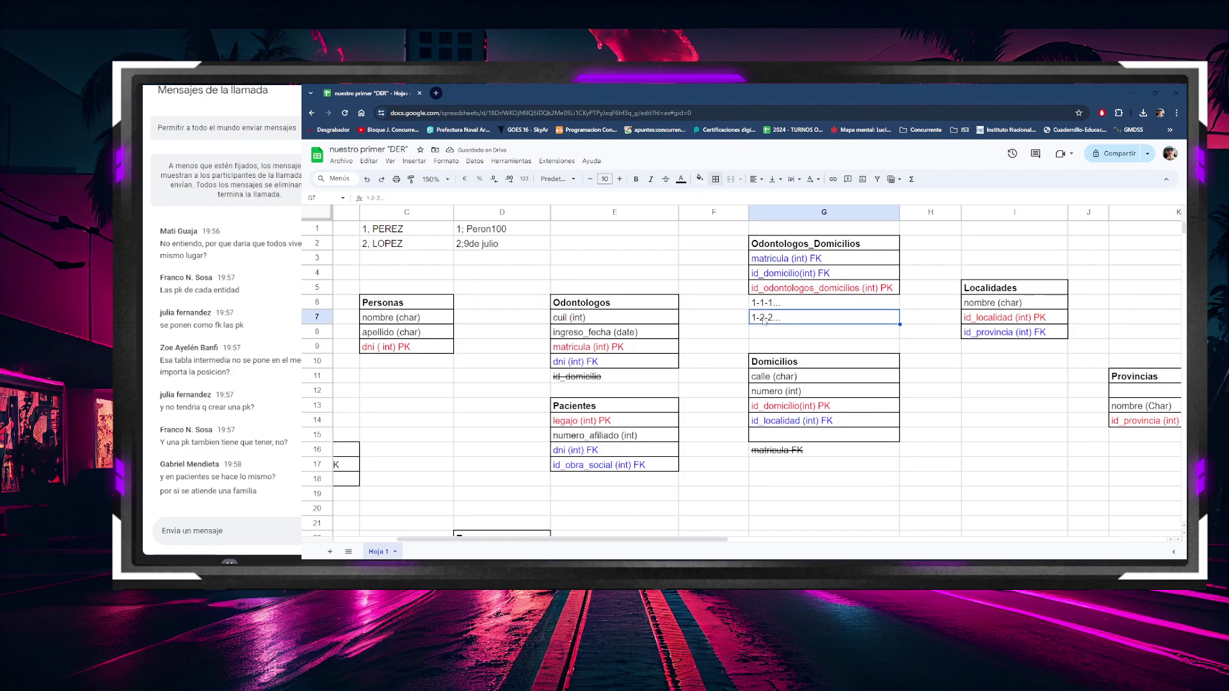
{"action": "left_click", "coordinate": [467, 245]}
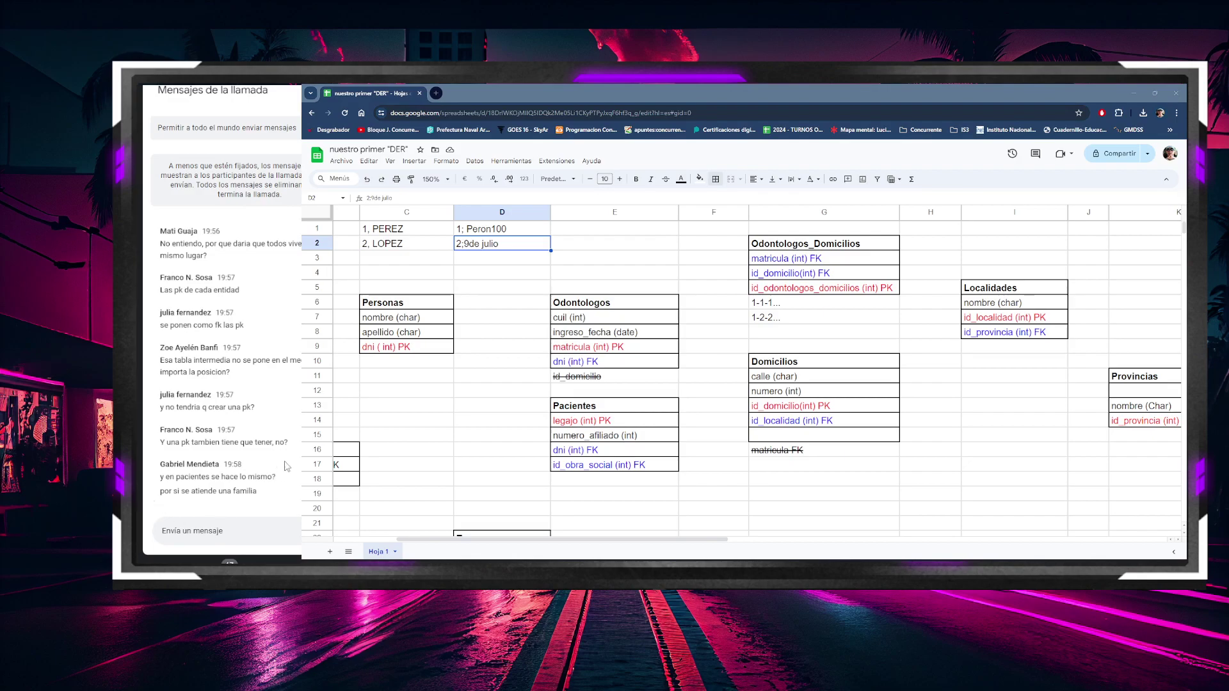
{"action": "left_click_drag", "start_coordinate": [773, 301], "coordinate": [776, 323]}
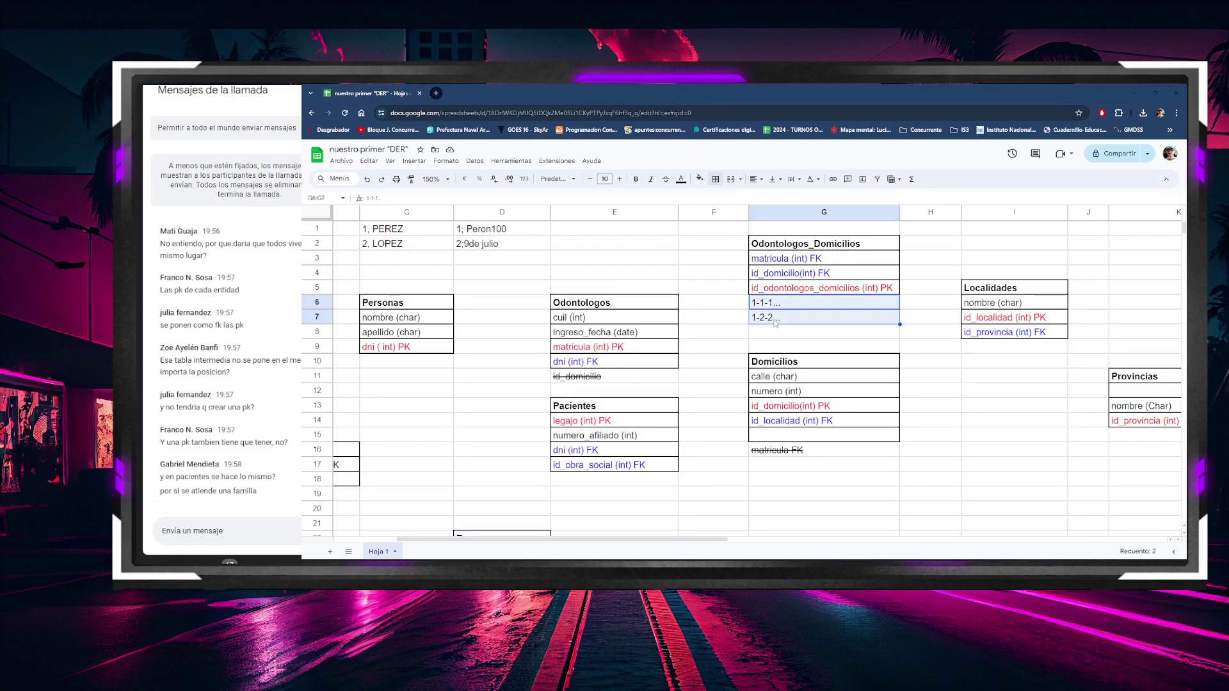
{"action": "left_click", "coordinate": [775, 273]}
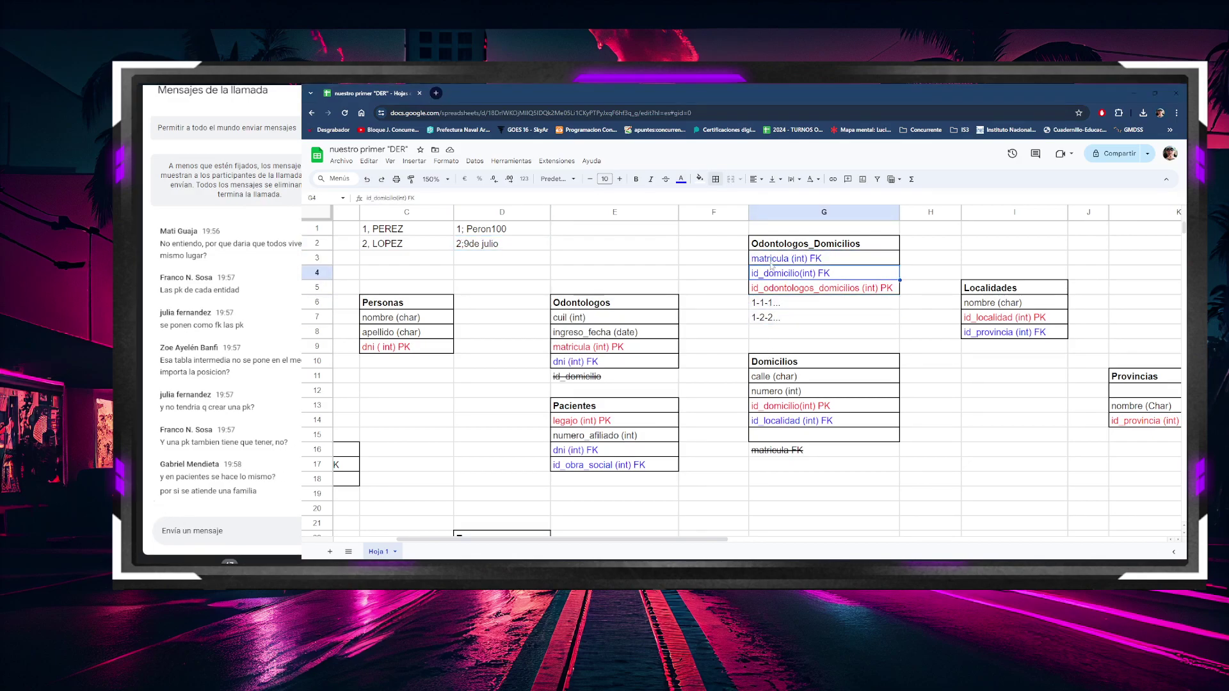
{"action": "key", "text": "Up"}
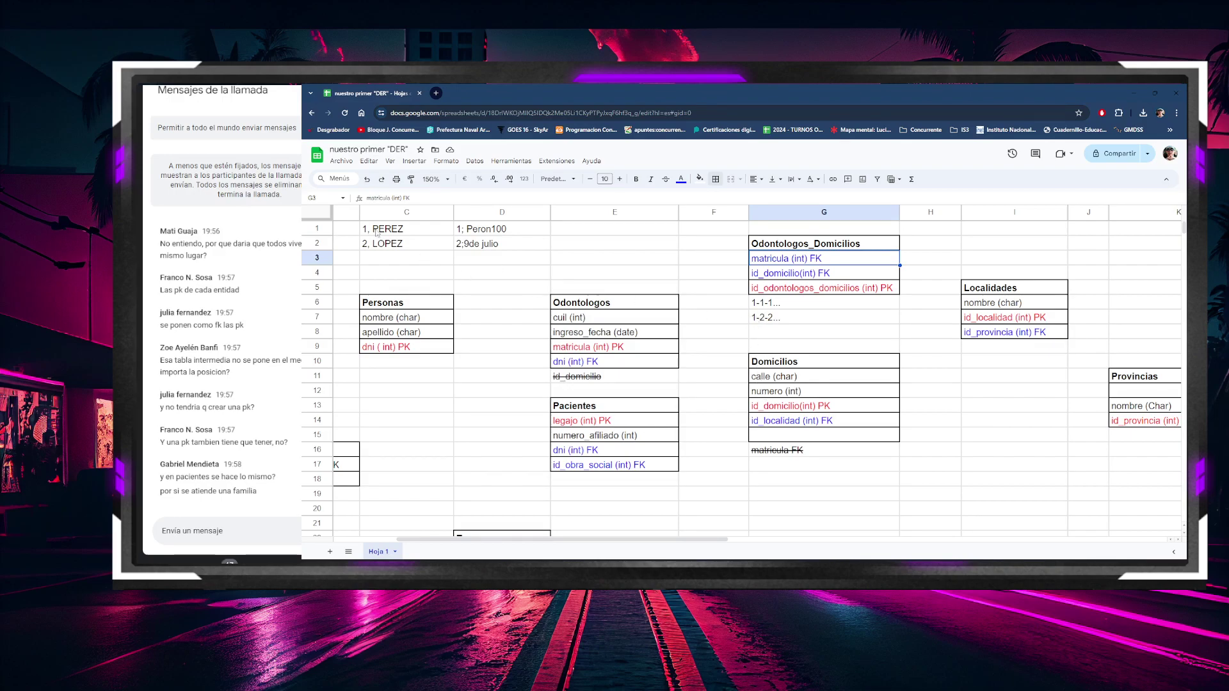
Step: Delete the sample dentist and address records in C1:D2 and the sample relation records in G6:G7
{"action": "left_click_drag", "start_coordinate": [376, 232], "coordinate": [475, 247]}
{"action": "key", "text": "Delete"}
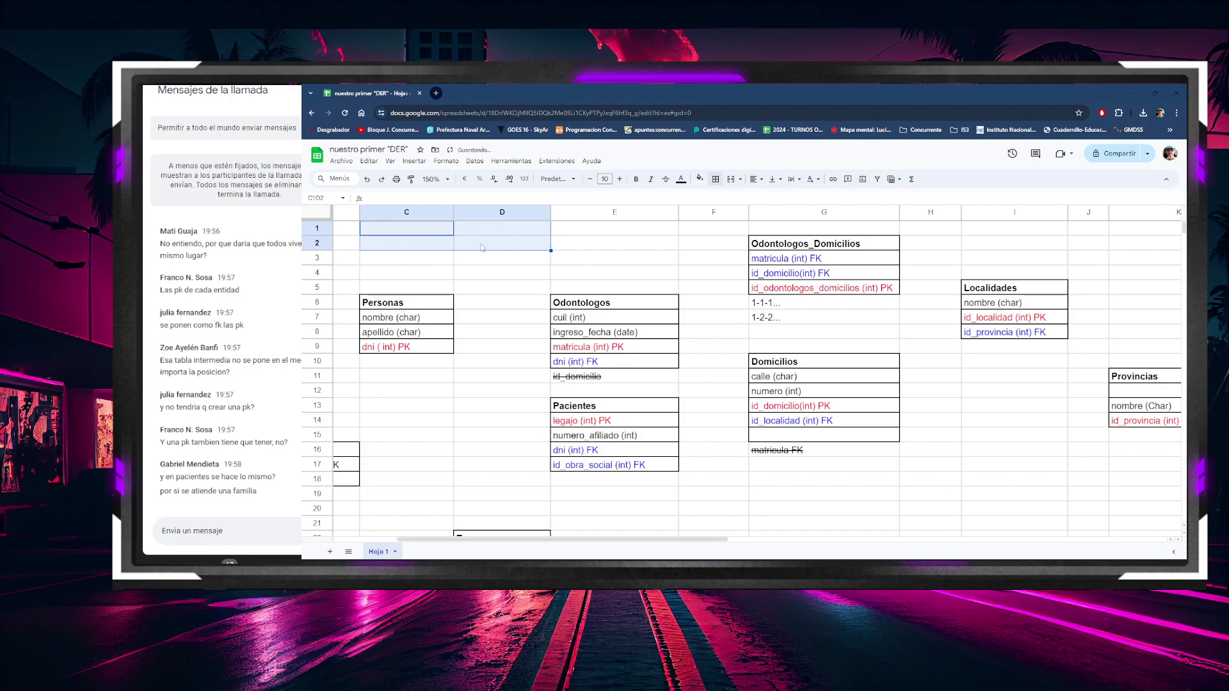
{"action": "left_click_drag", "start_coordinate": [765, 304], "coordinate": [788, 319]}
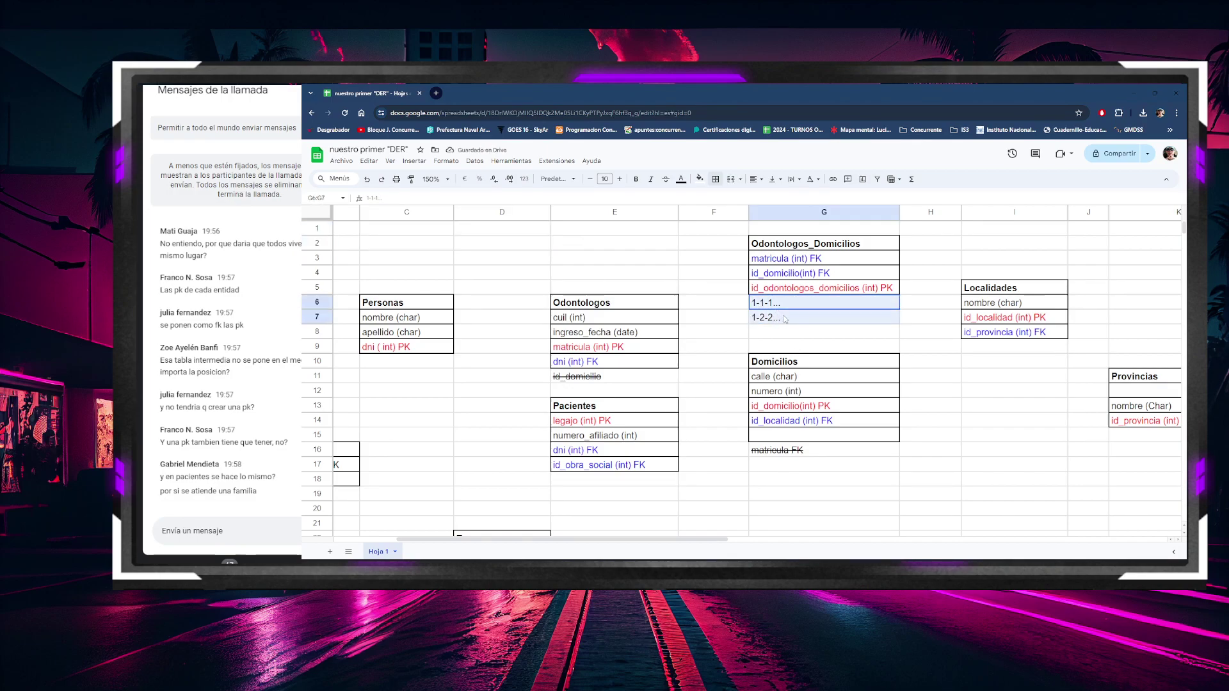
{"action": "key", "text": "Delete"}
{"action": "left_click", "coordinate": [784, 331]}
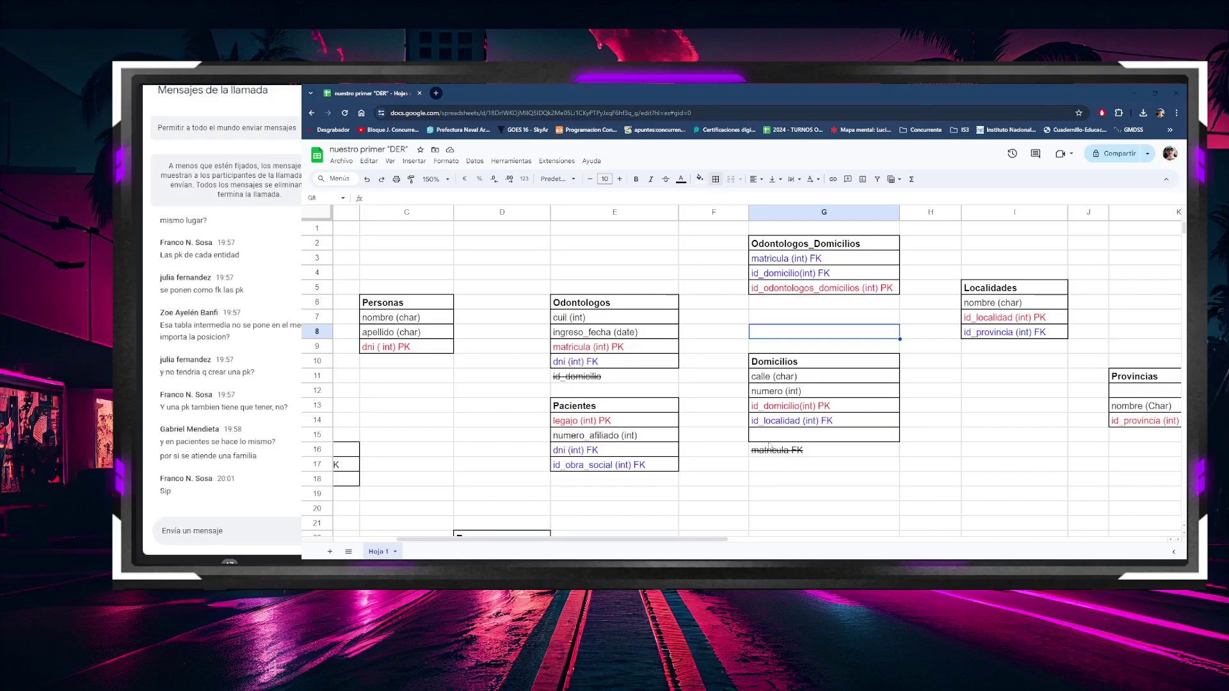
Step: Copy the Odontologos_Domicilios table from G2:G5 and paste it below the Domicilios table, starting at G19
{"action": "left_click", "coordinate": [737, 321]}
{"action": "left_click_drag", "start_coordinate": [826, 244], "coordinate": [851, 293]}
{"action": "key", "text": "ctrl+c"}
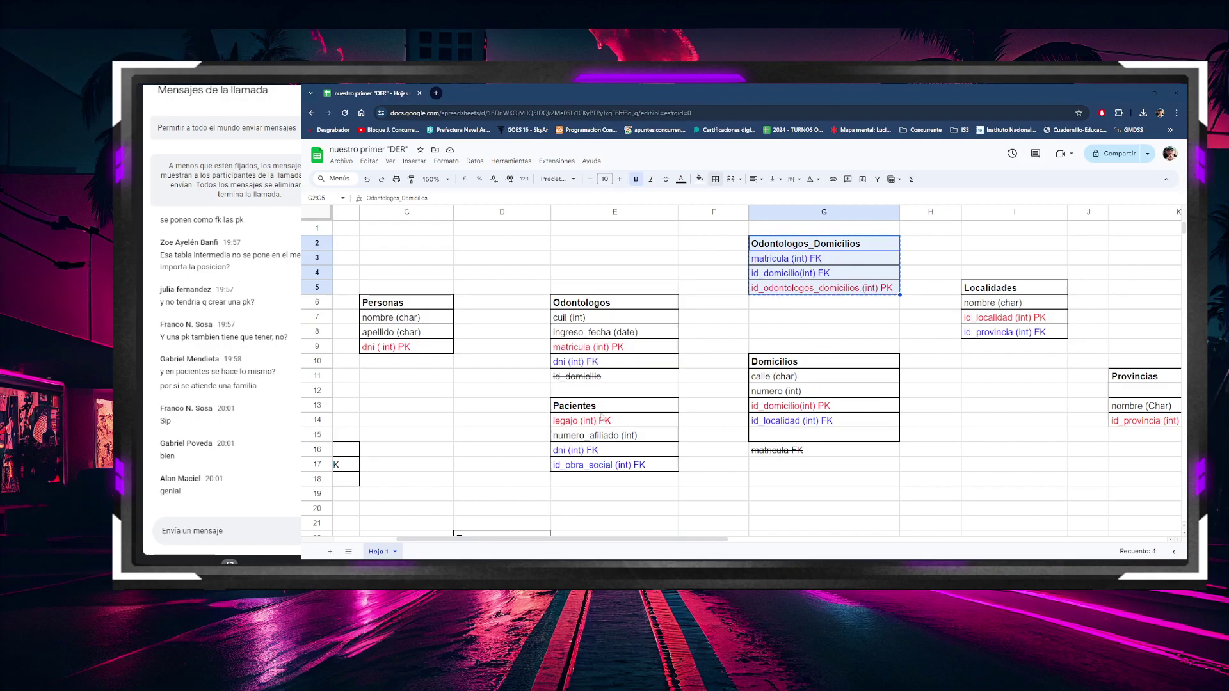
{"action": "scroll", "coordinate": [776, 474], "scroll_direction": "down", "scroll_amount": 2}
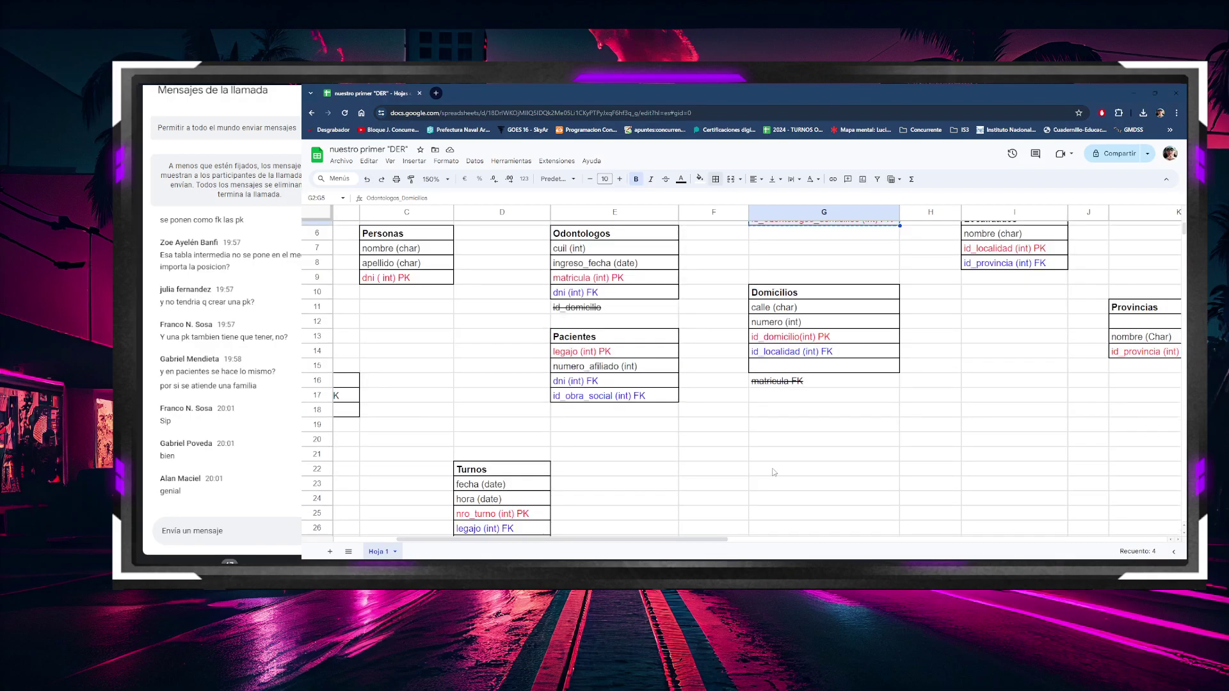
{"action": "left_click", "coordinate": [655, 410]}
{"action": "left_click", "coordinate": [778, 309]}
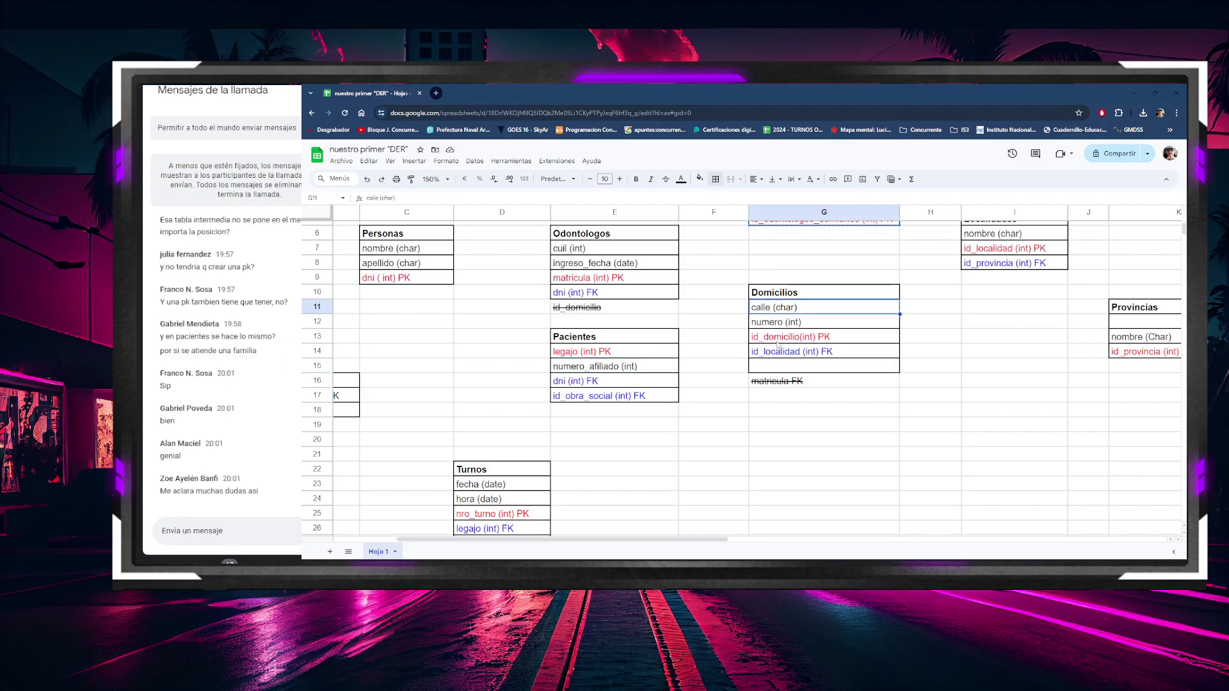
{"action": "left_click", "coordinate": [766, 323]}
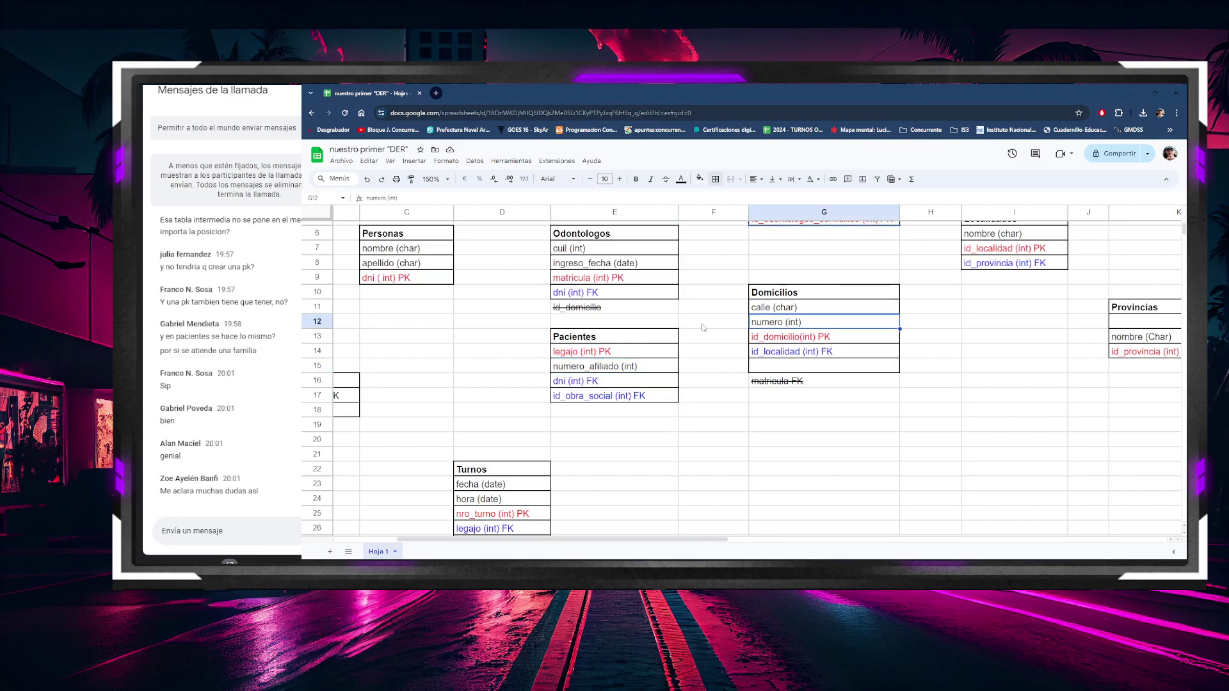
{"action": "left_click", "coordinate": [606, 370]}
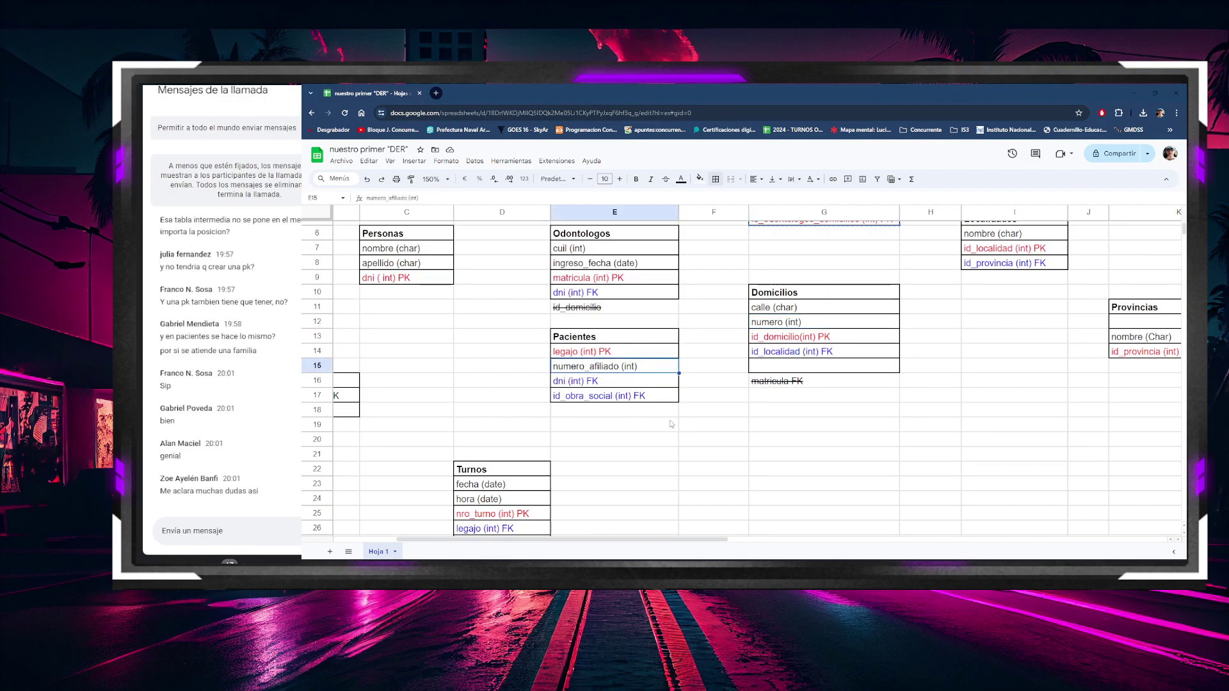
{"action": "left_click", "coordinate": [754, 431]}
{"action": "key", "text": "ctrl+v"}
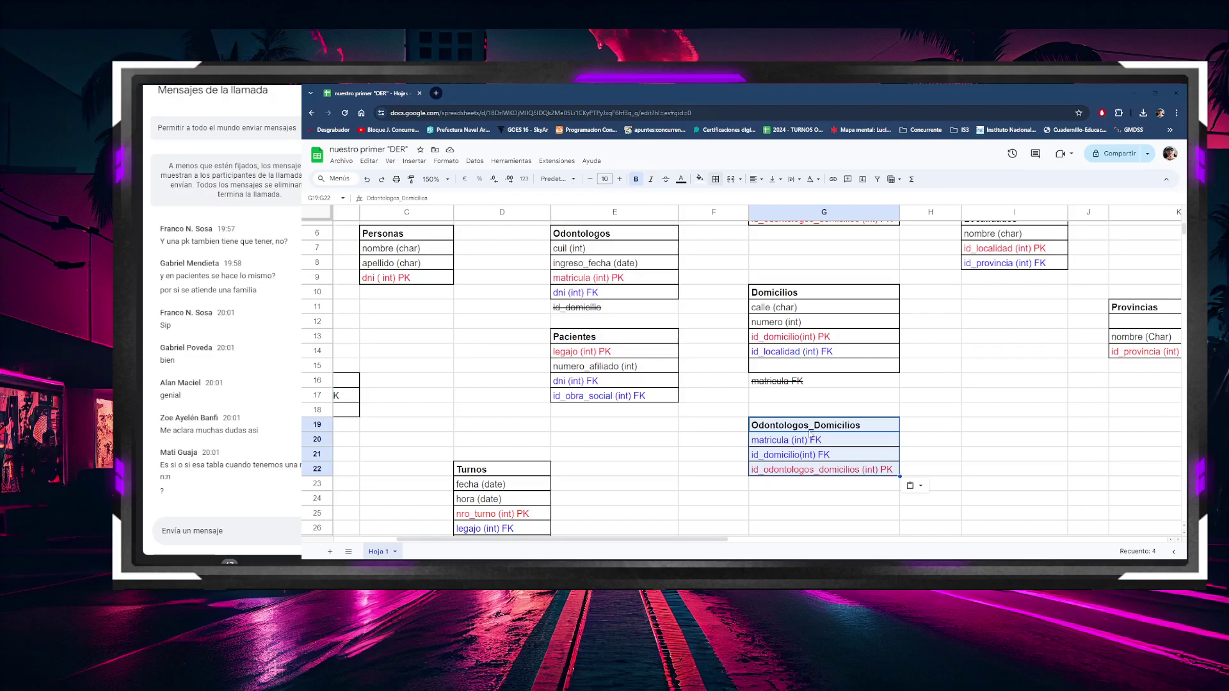
Step: Rename the copied table's title in G19 to Pacientes_Domicilios
{"action": "left_click", "coordinate": [719, 430]}
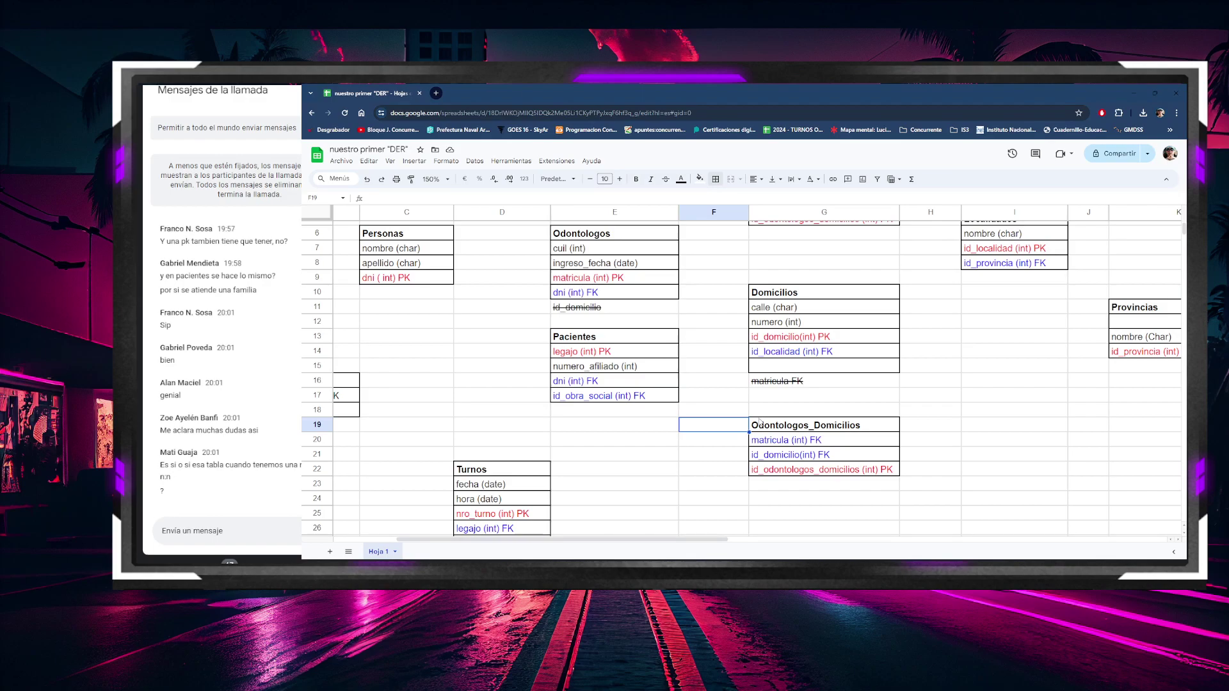
{"action": "double_click", "coordinate": [803, 426]}
{"action": "left_click_drag", "start_coordinate": [809, 425], "coordinate": [728, 429]}
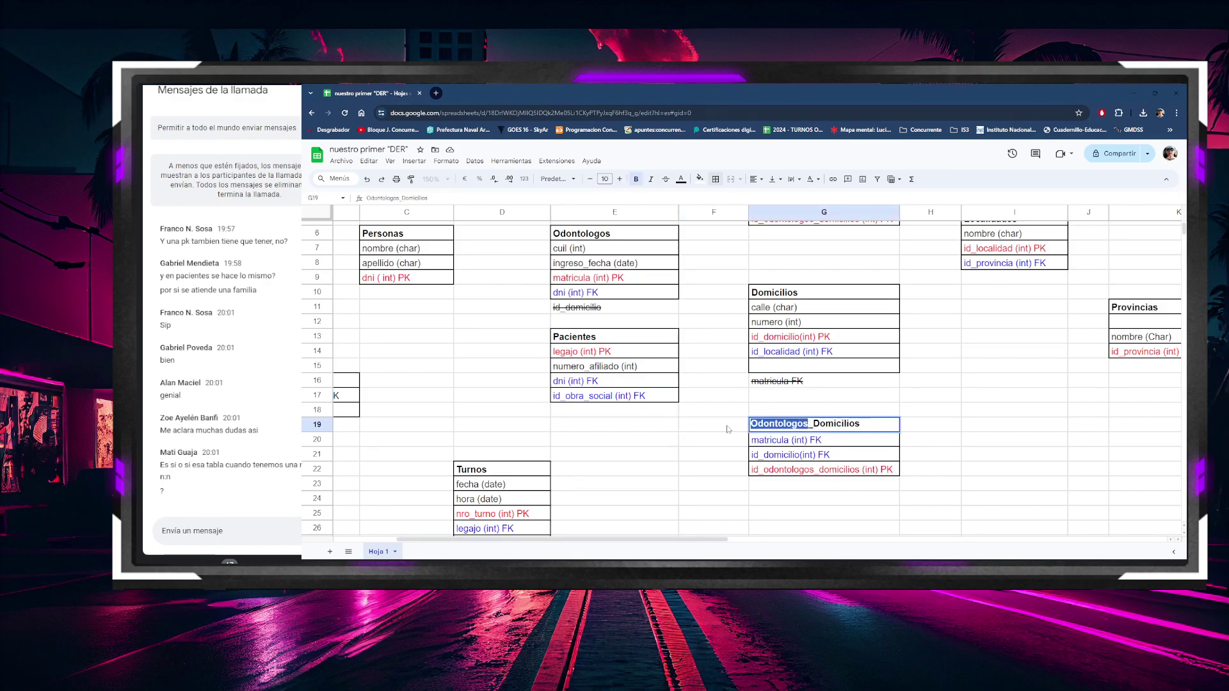
{"action": "type", "text": "Pacientes"}
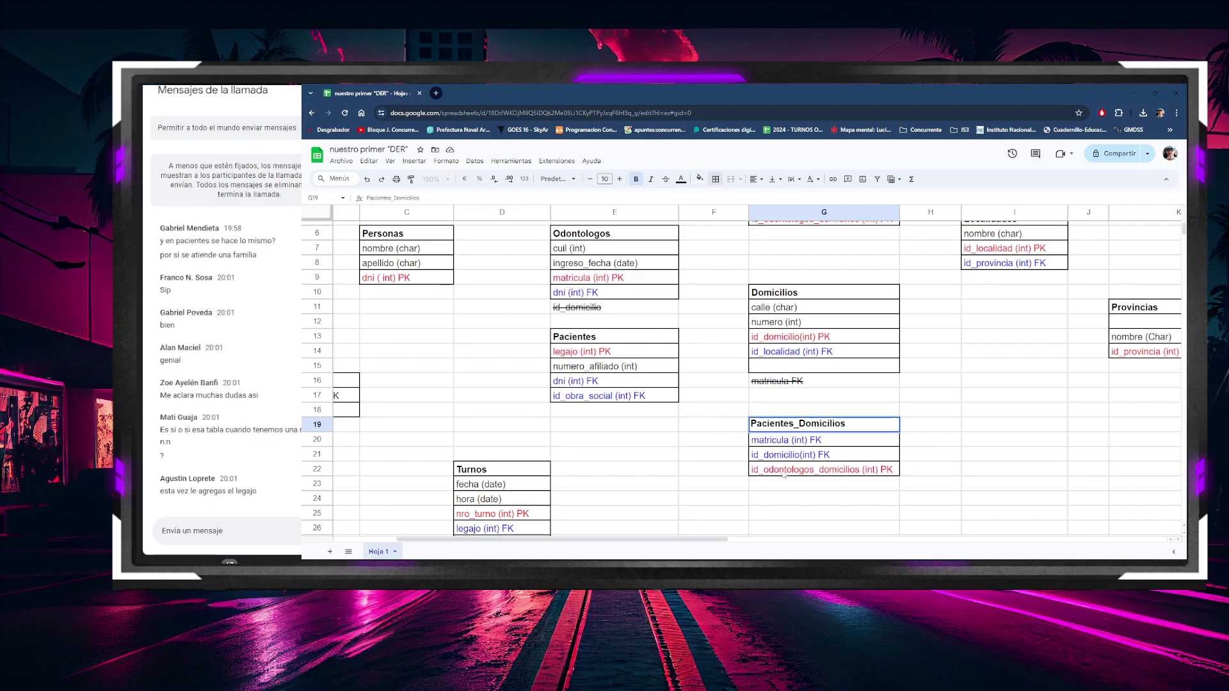
{"action": "key", "text": "Return"}
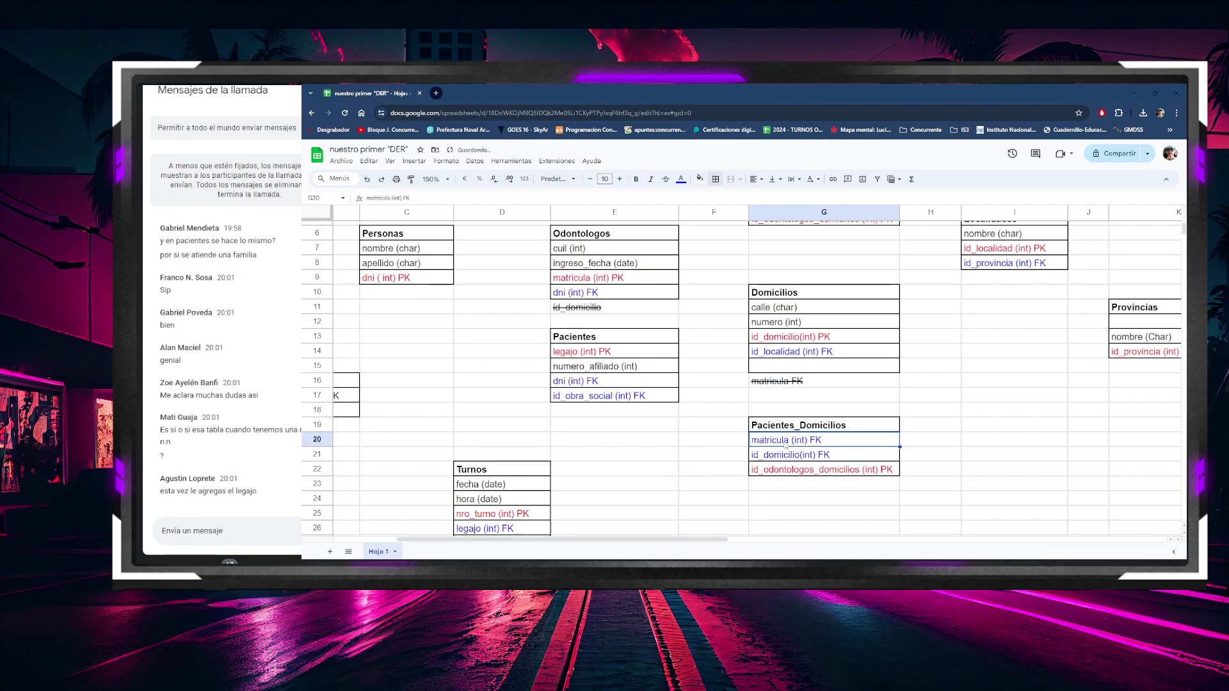
Step: Change the first foreign key of Pacientes_Domicilios in G20 to legajo (int) FK
{"action": "double_click", "coordinate": [786, 444]}
{"action": "left_click_drag", "start_coordinate": [788, 440], "coordinate": [743, 443]}
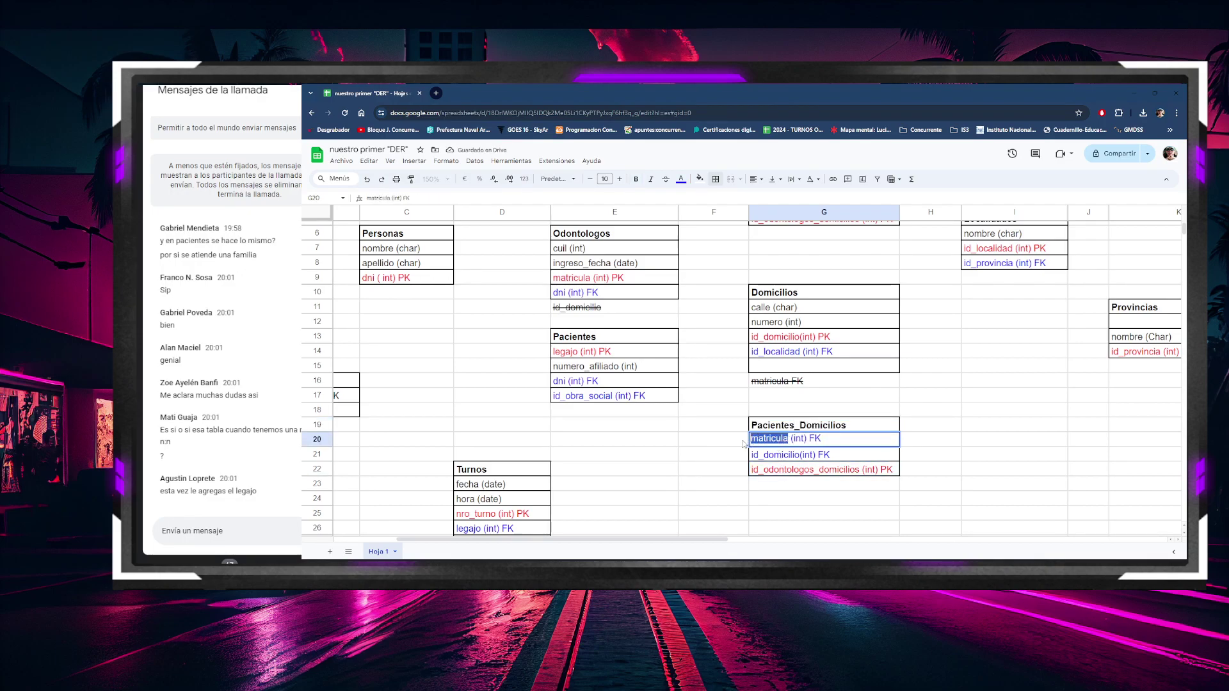
{"action": "type", "text": "legajo"}
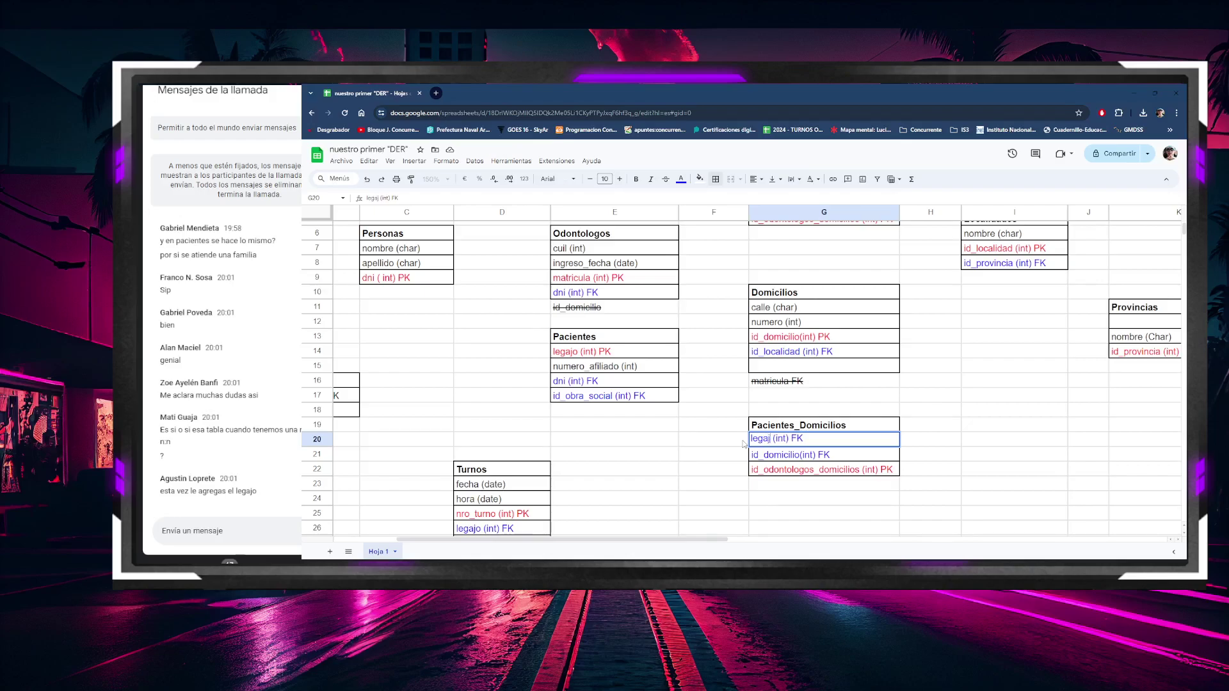
Step: Rename the primary key of Pacientes_Domicilios in G22 to id_pacientes_domicilios (int) PK
{"action": "double_click", "coordinate": [791, 471]}
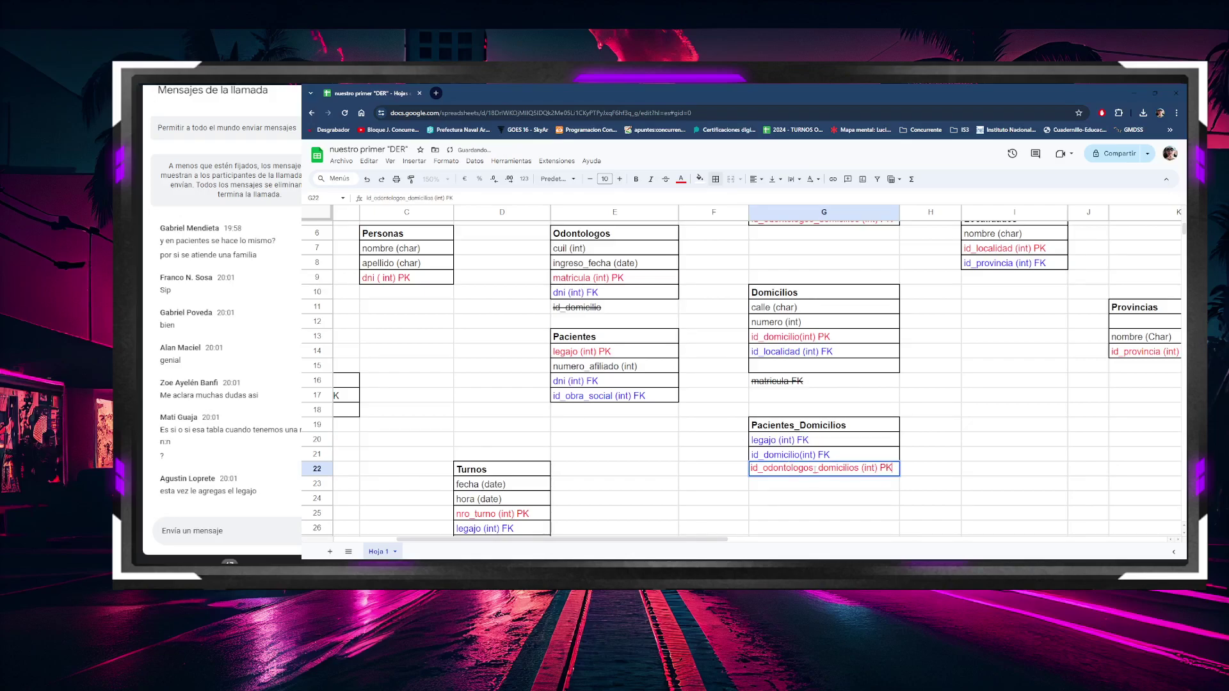
{"action": "left_click_drag", "start_coordinate": [814, 469], "coordinate": [763, 469]}
{"action": "type", "text": "pacientes"}
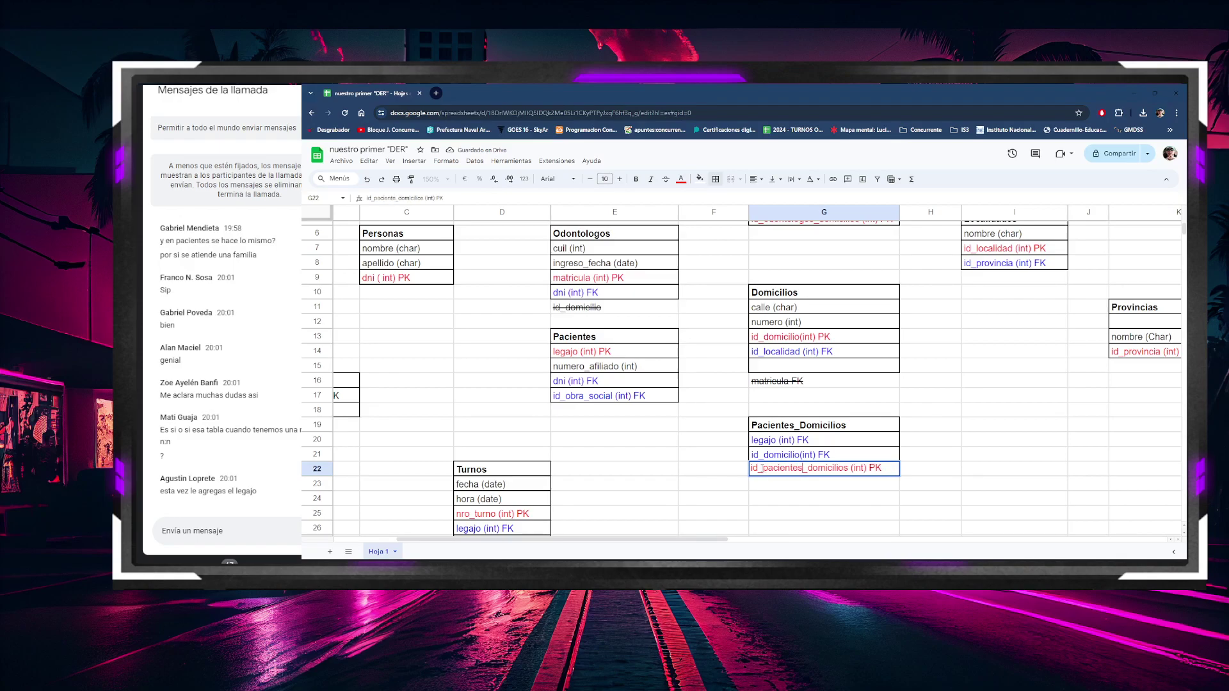
{"action": "left_click", "coordinate": [912, 397]}
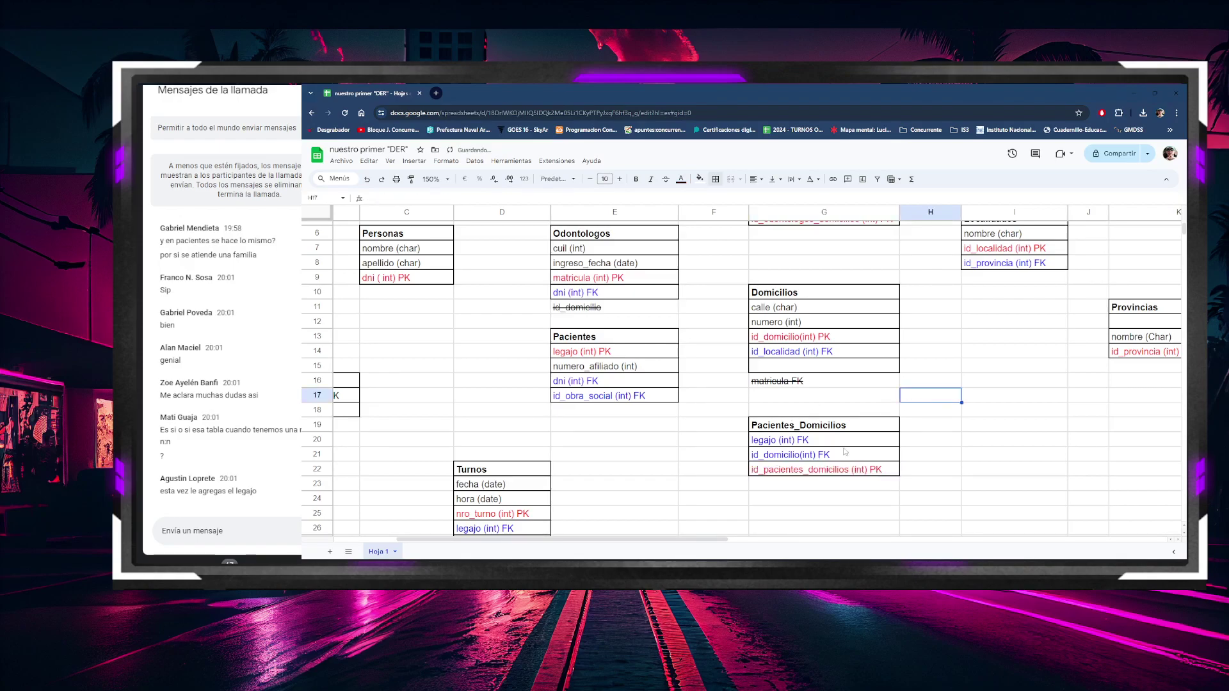
Step: Examine the Personas and Domicilios tables and the primary key of the Odontologos_Domicilios intermediate table
{"action": "scroll", "coordinate": [845, 452], "scroll_direction": "up", "scroll_amount": 2}
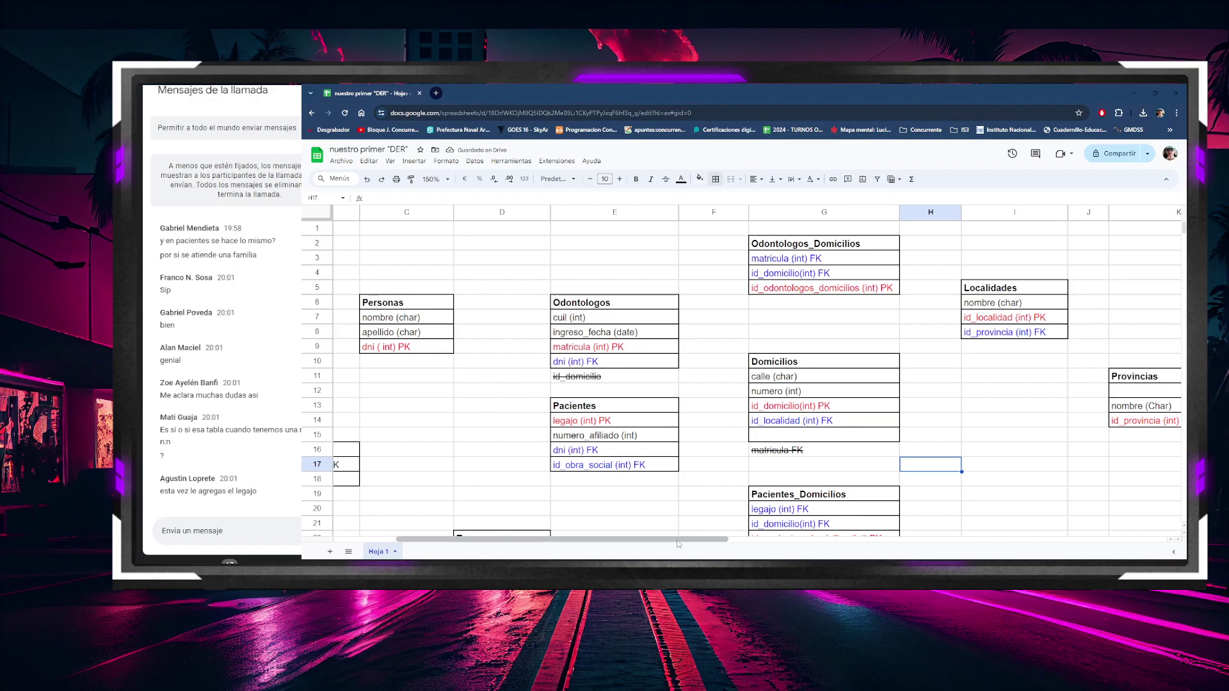
{"action": "left_click_drag", "start_coordinate": [679, 544], "coordinate": [612, 544]}
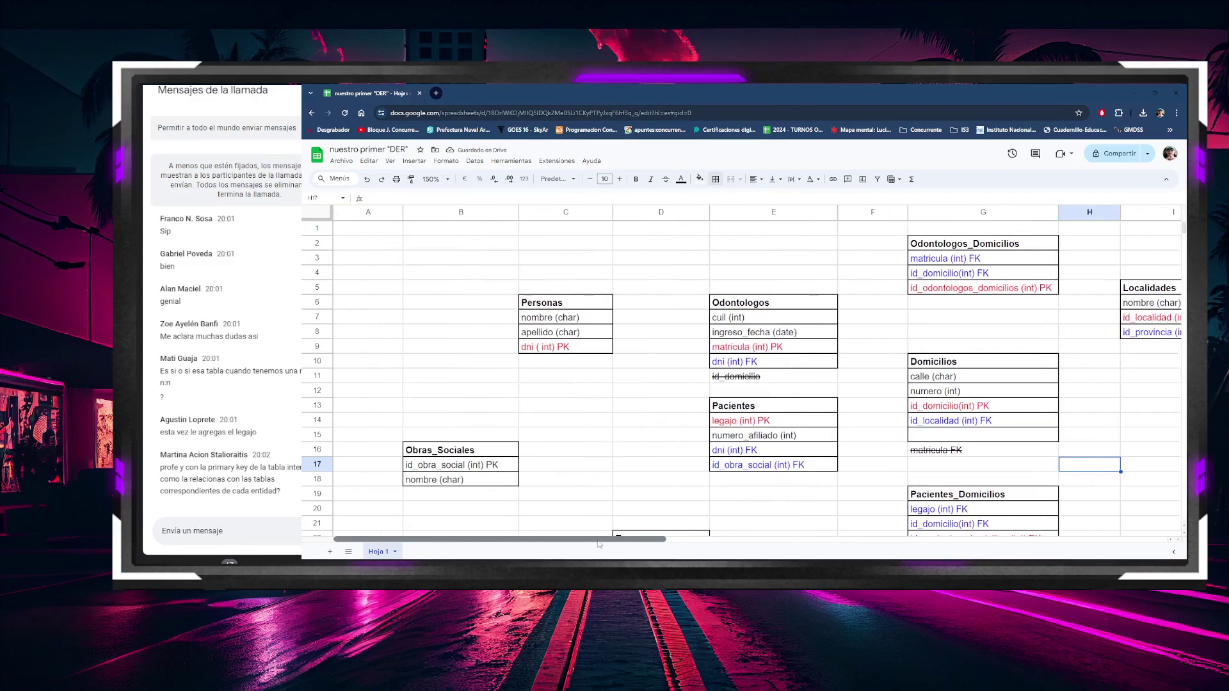
{"action": "left_click_drag", "start_coordinate": [563, 302], "coordinate": [575, 350]}
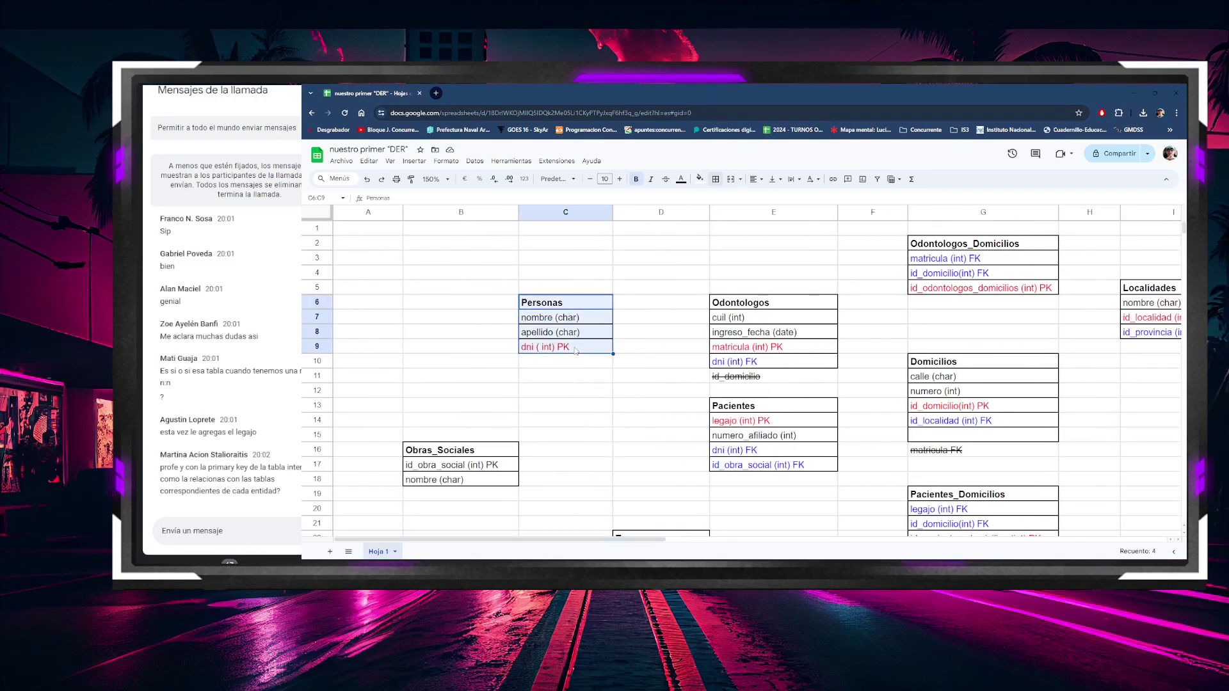
{"action": "left_click", "coordinate": [984, 397]}
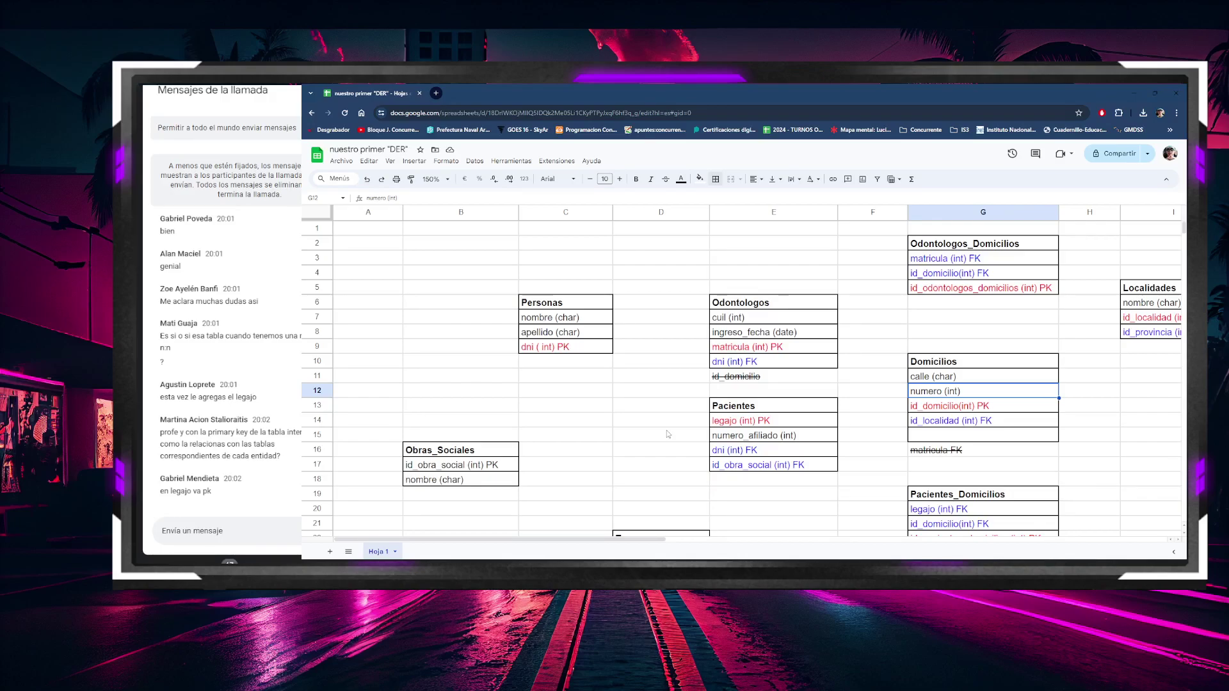
{"action": "left_click", "coordinate": [936, 293]}
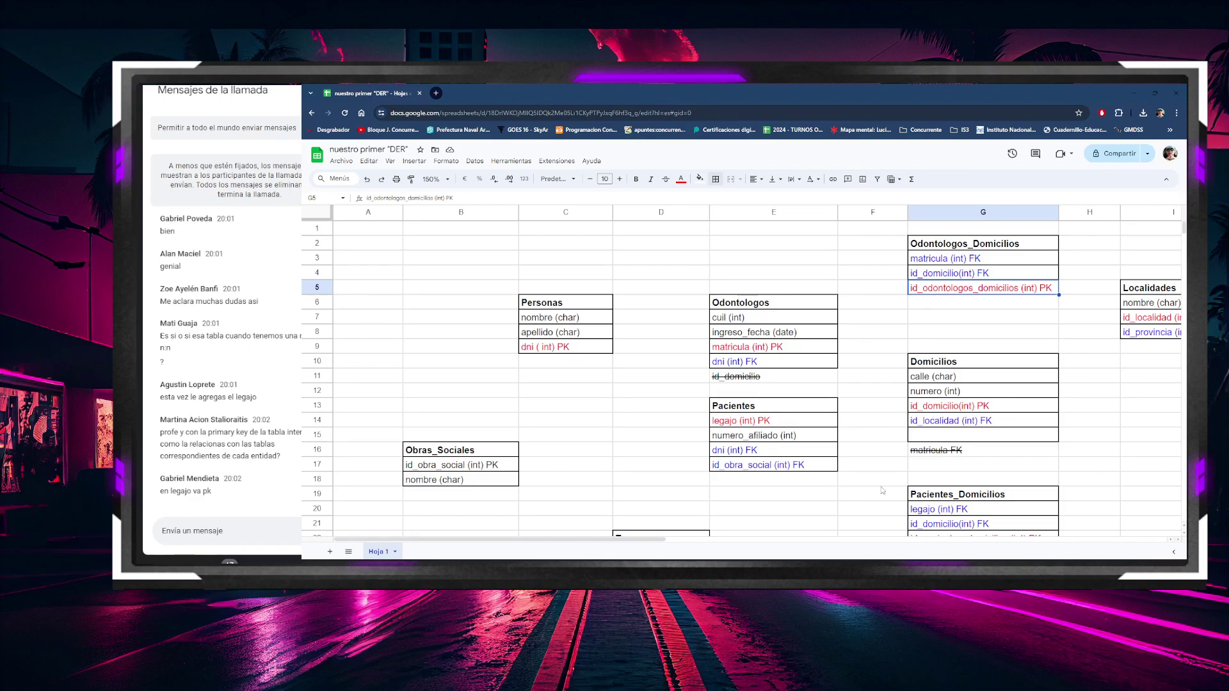
{"action": "left_click_drag", "start_coordinate": [635, 542], "coordinate": [704, 547]}
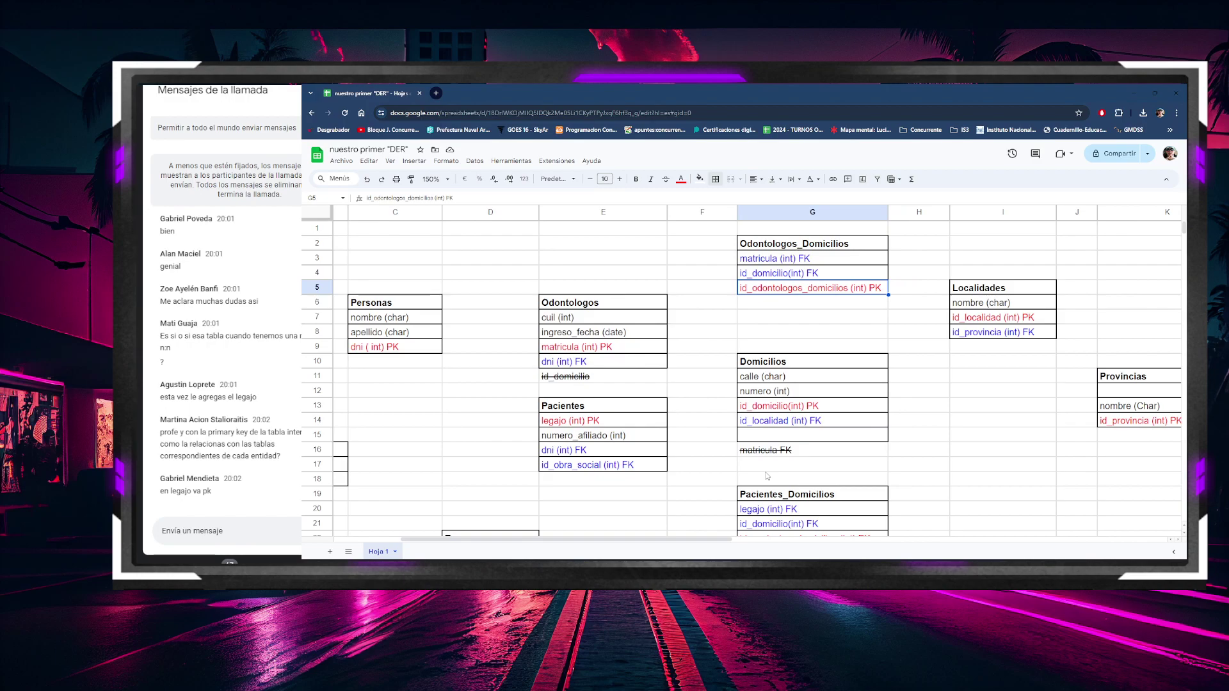
{"action": "left_click_drag", "start_coordinate": [750, 244], "coordinate": [767, 290]}
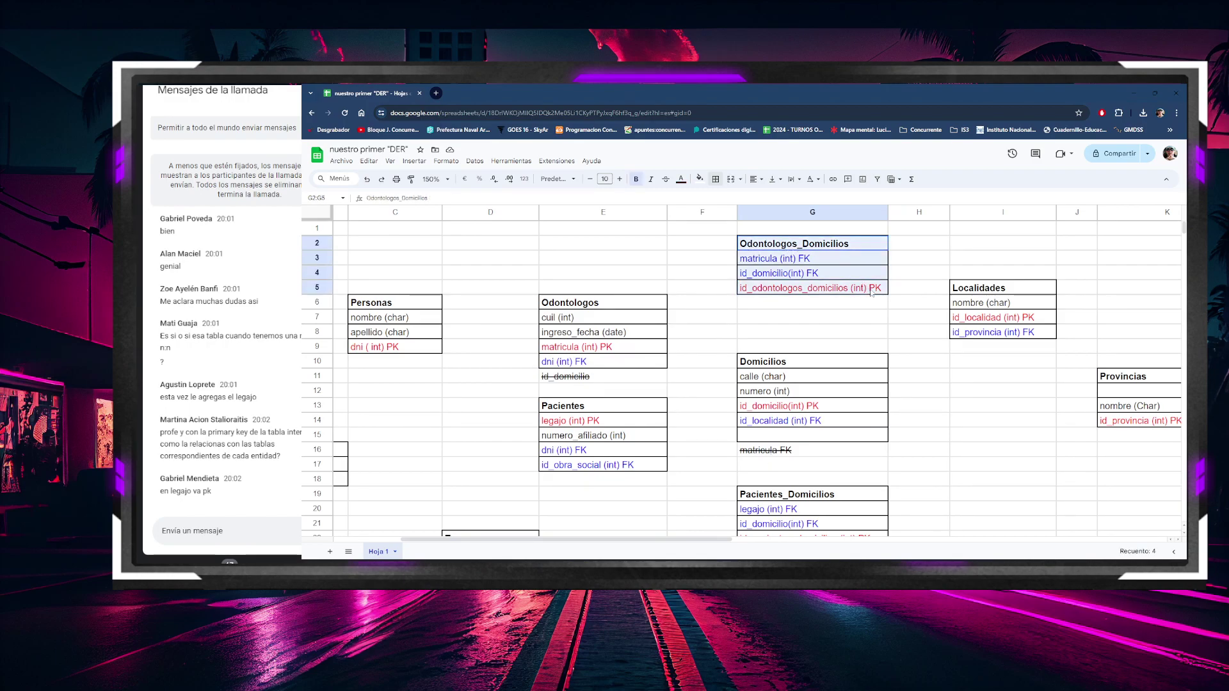
{"action": "left_click", "coordinate": [768, 290]}
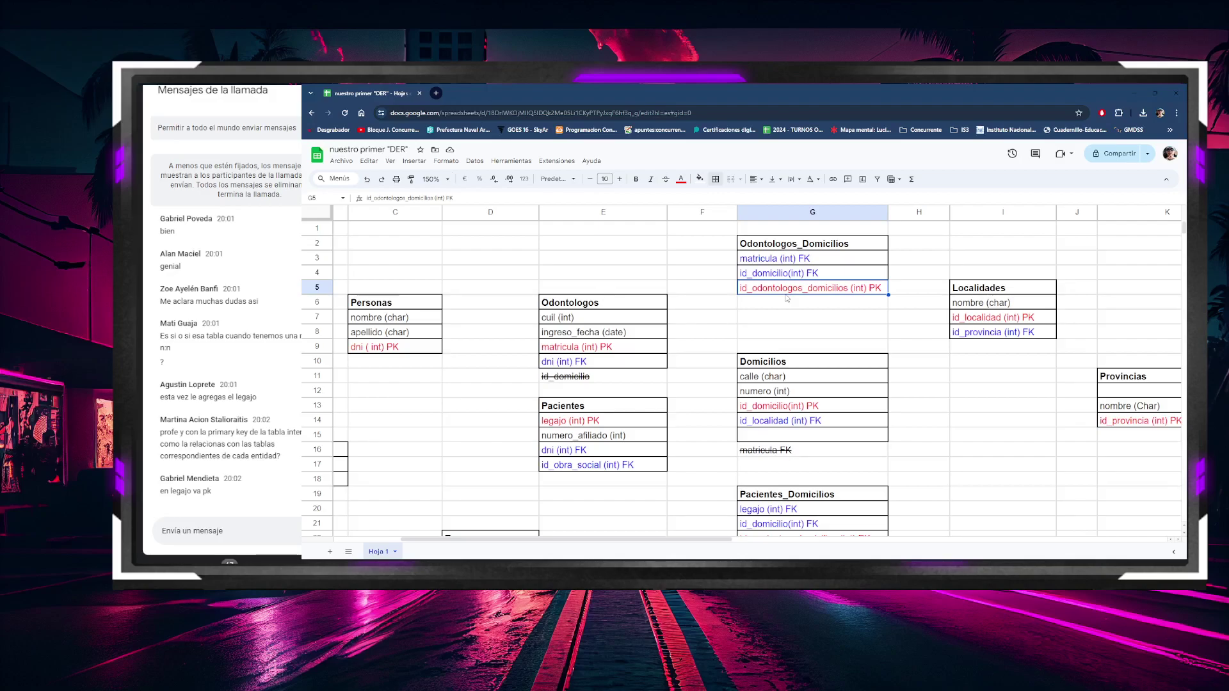
Step: Examine how the keys of Odontologos_Domicilios relate to the Odontologos and Domicilios tables
{"action": "key", "text": "ctrl+z"}
{"action": "key", "text": "ctrl+z"}
{"action": "left_click_drag", "start_coordinate": [760, 262], "coordinate": [774, 274]}
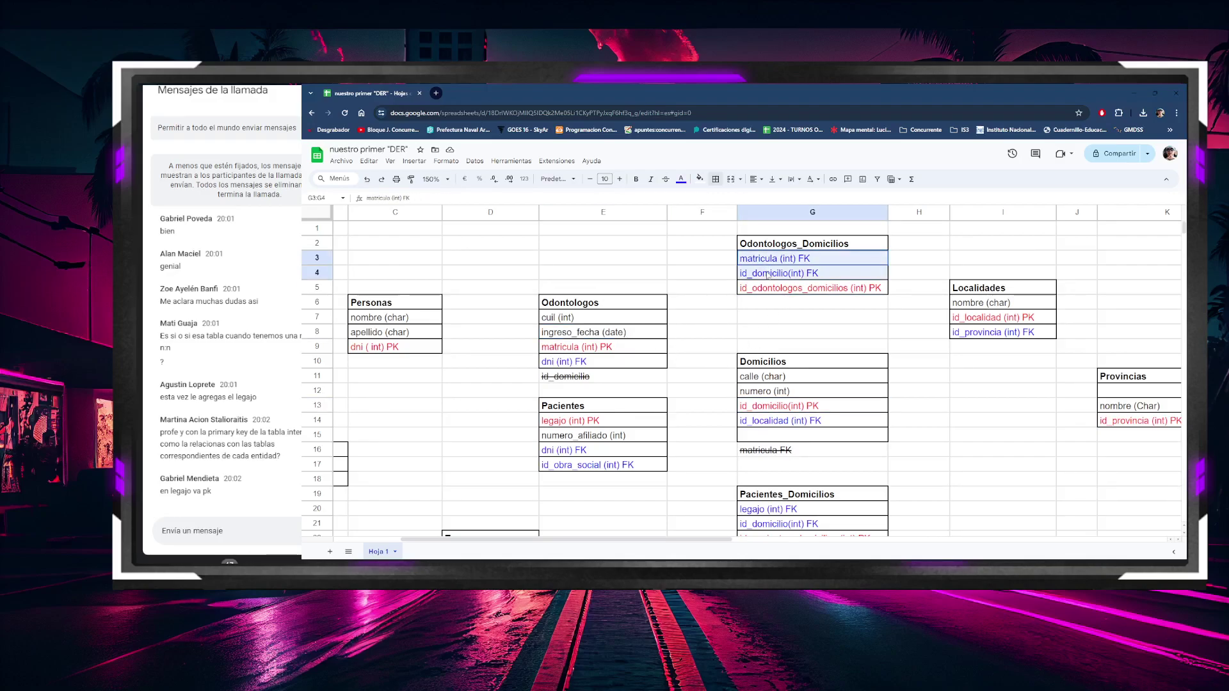
{"action": "left_click", "coordinate": [829, 289]}
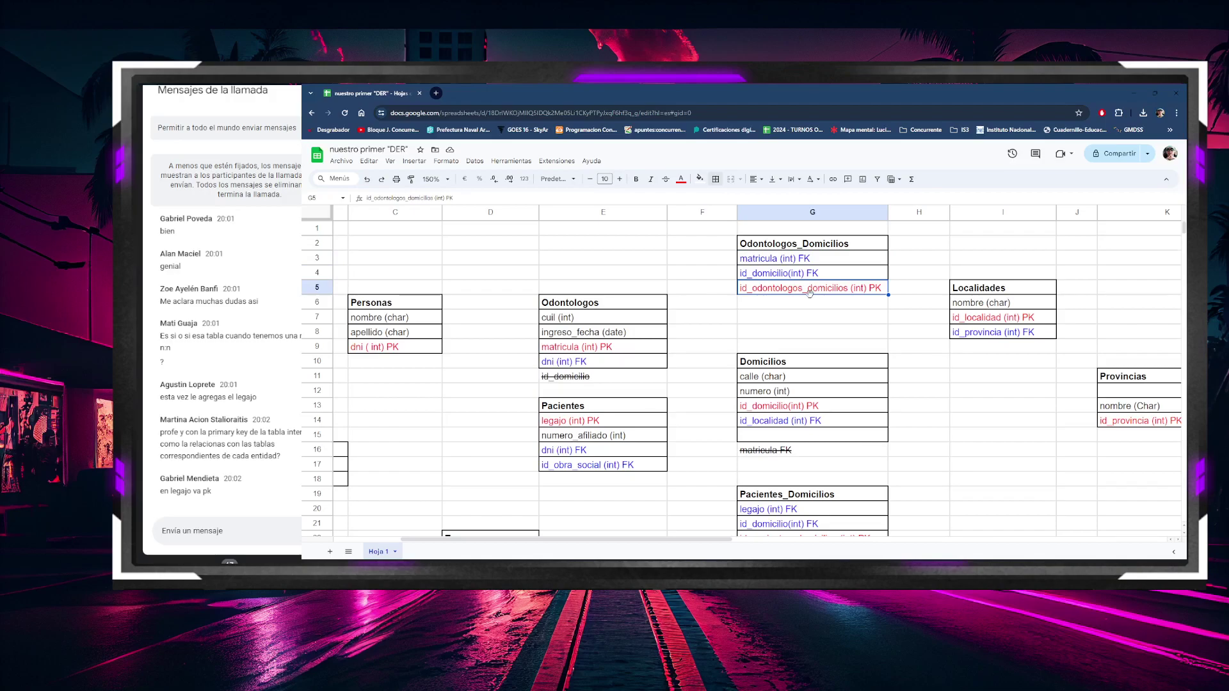
{"action": "left_click_drag", "start_coordinate": [634, 308], "coordinate": [810, 410]}
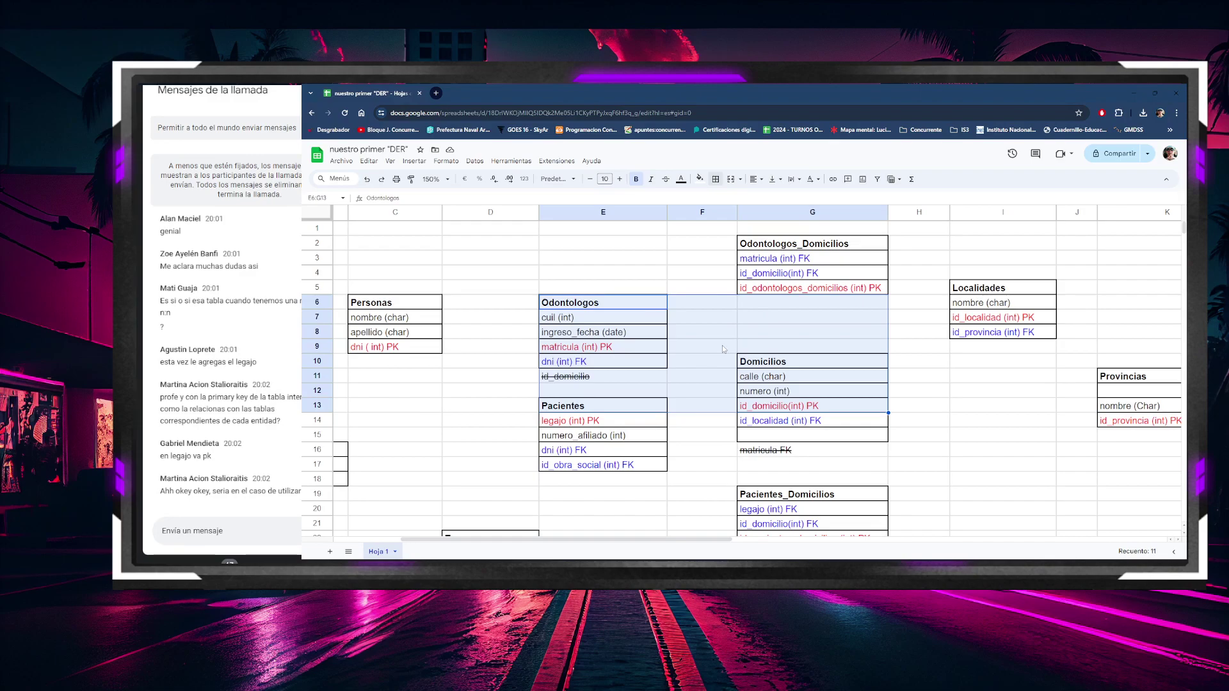
{"action": "left_click", "coordinate": [638, 364]}
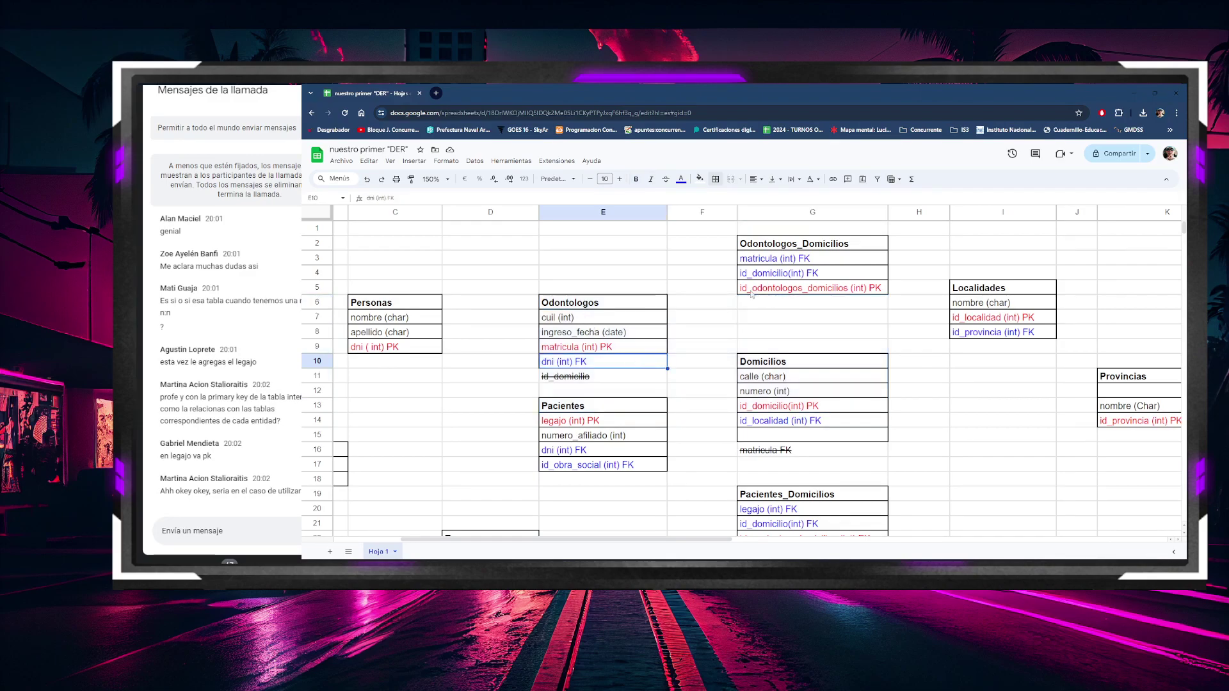
{"action": "left_click", "coordinate": [760, 378]}
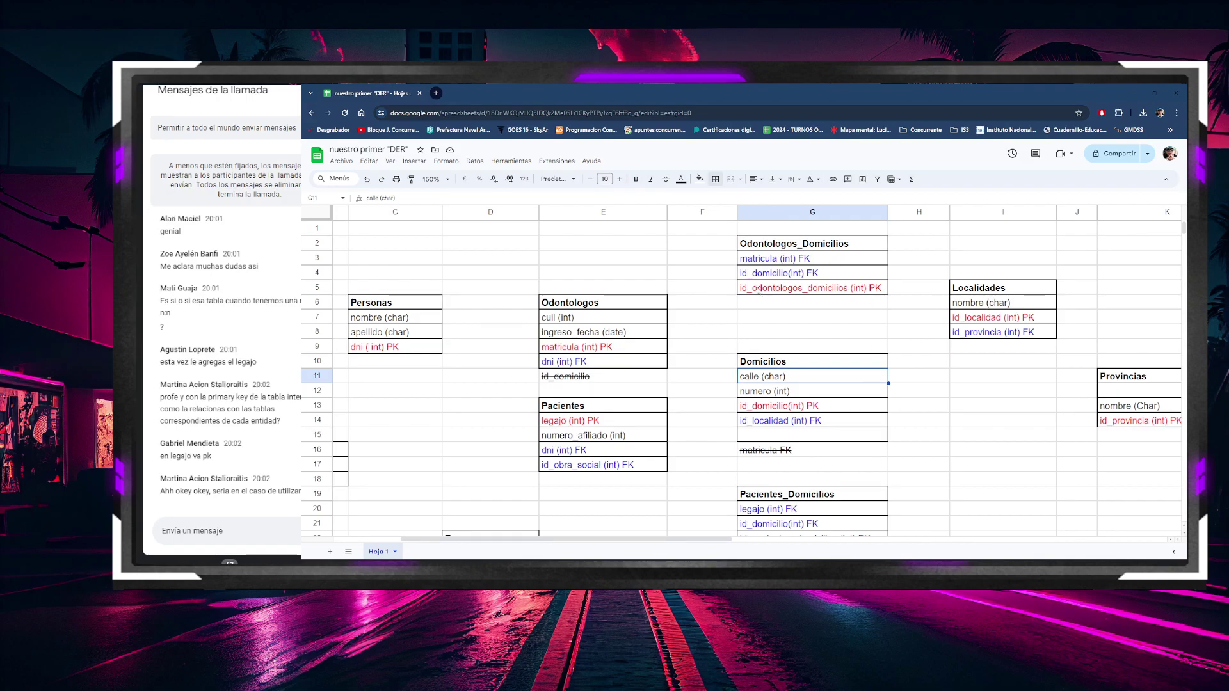
{"action": "left_click", "coordinate": [843, 290]}
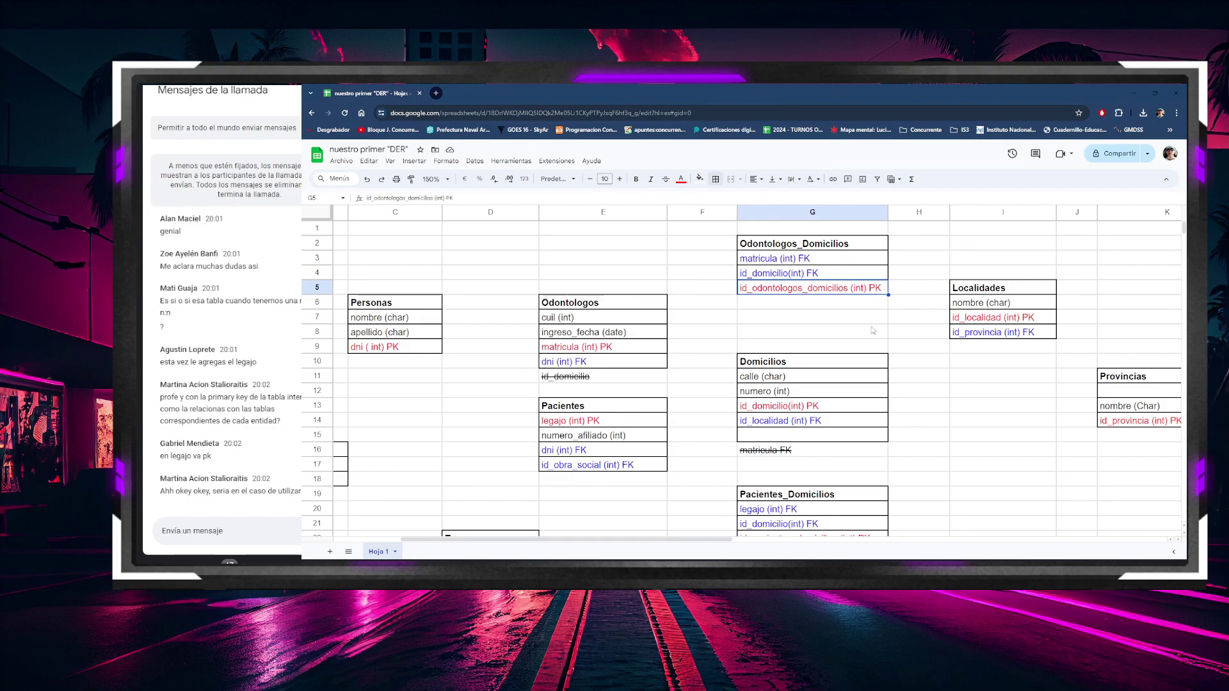
Step: Strike through the id_odontologos_domicilios (int) PK entry in G5 of the Odontologos_Domicilios table
{"action": "left_click", "coordinate": [776, 272]}
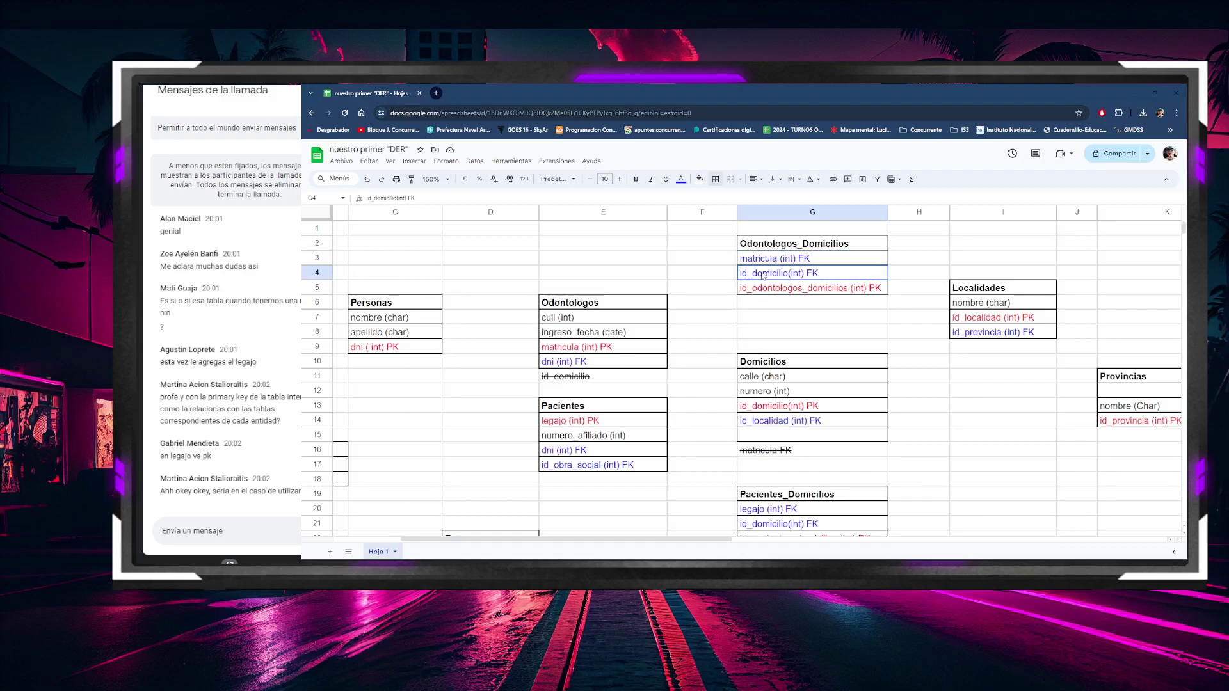
{"action": "left_click", "coordinate": [752, 290]}
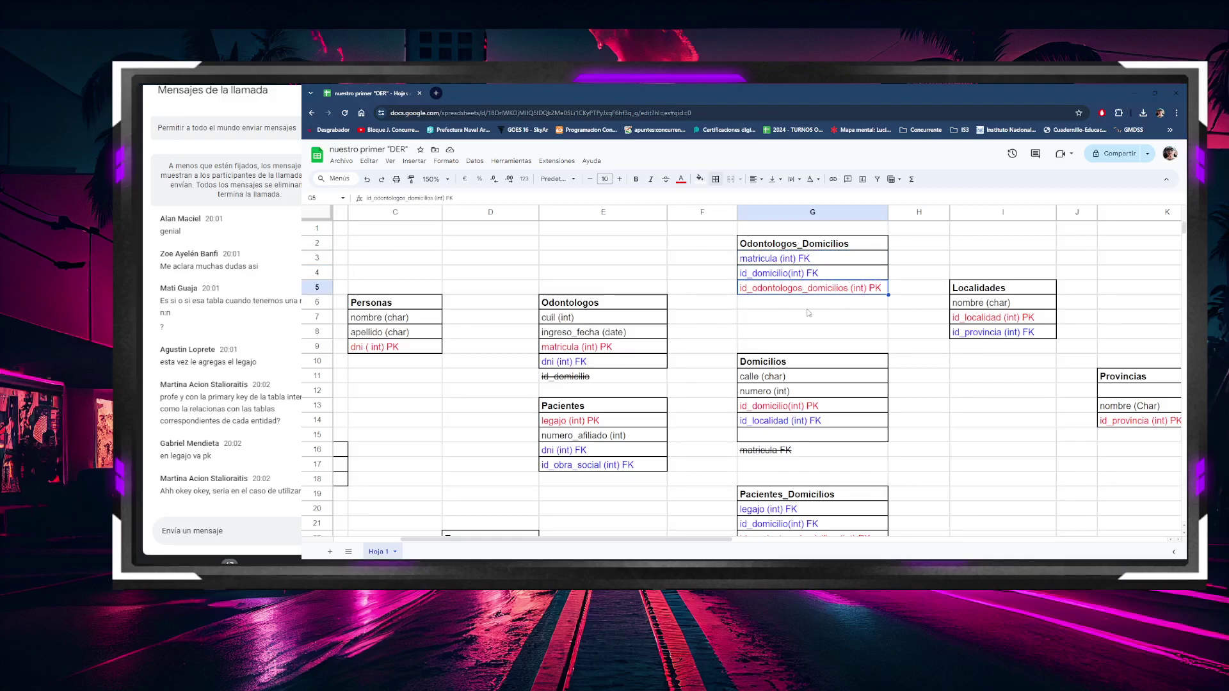
{"action": "left_click", "coordinate": [666, 181]}
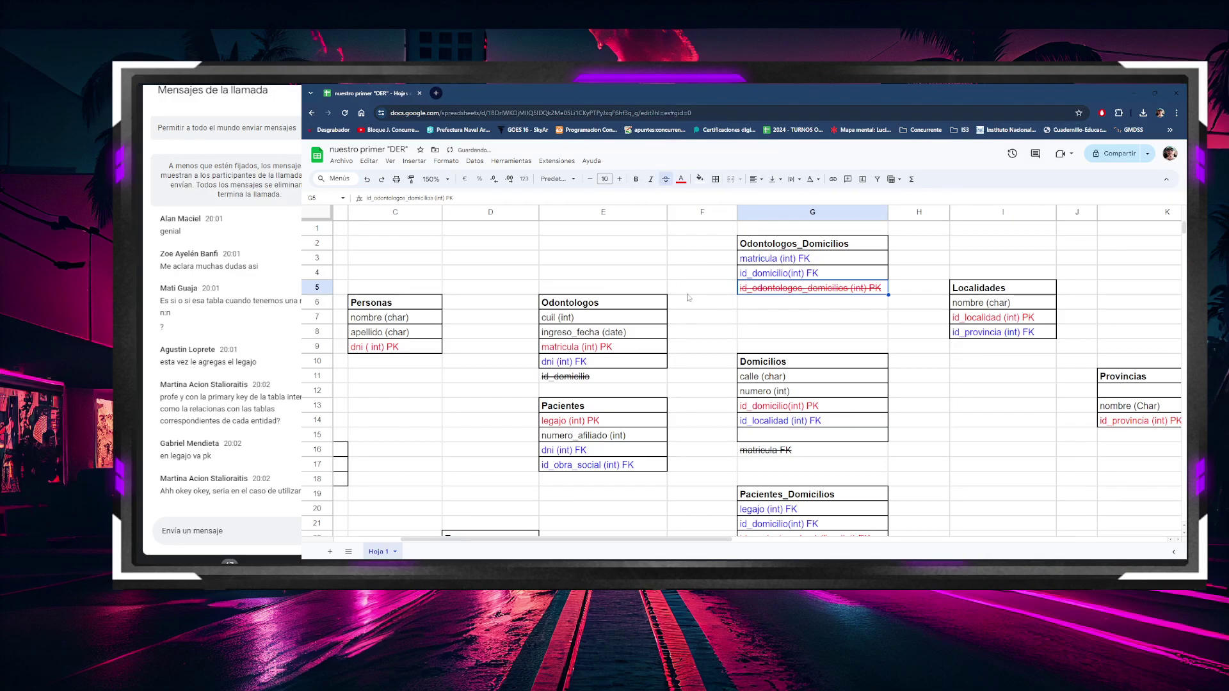
Step: Examine matricula and id_domicilio in Odontologos_Domicilios as a possible composite key, comparing them with the primary keys in Odontologos and Domicilios
{"action": "left_click", "coordinate": [784, 260]}
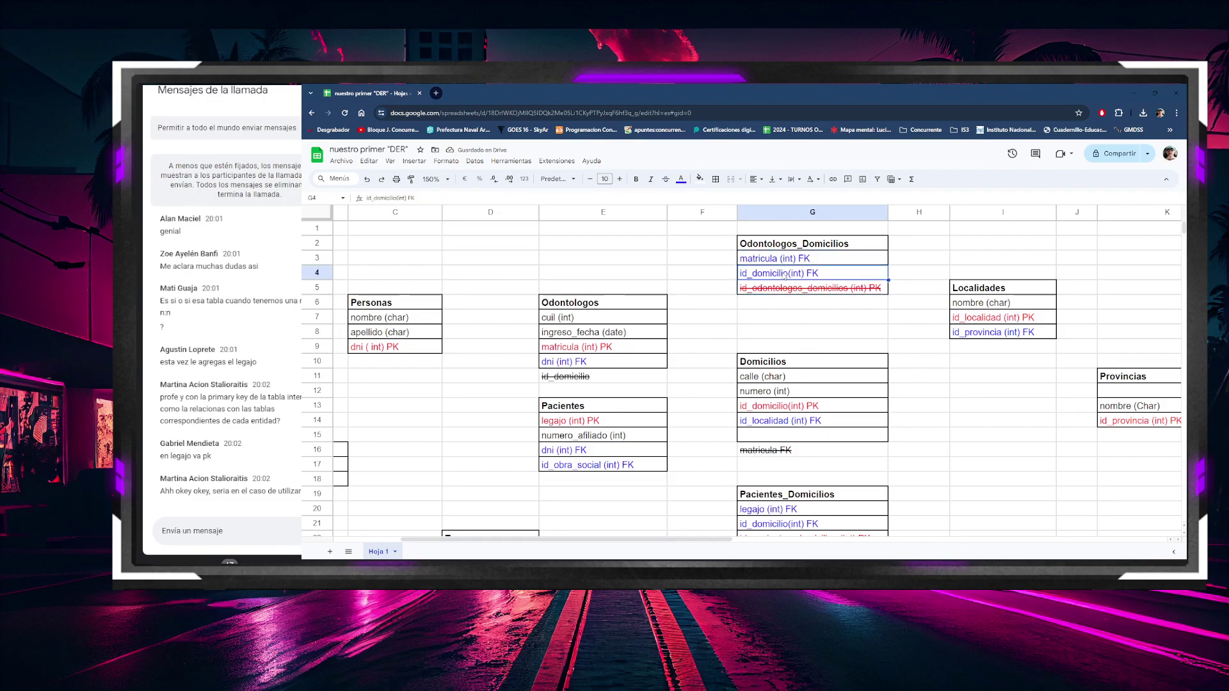
{"action": "left_click", "coordinate": [780, 276]}
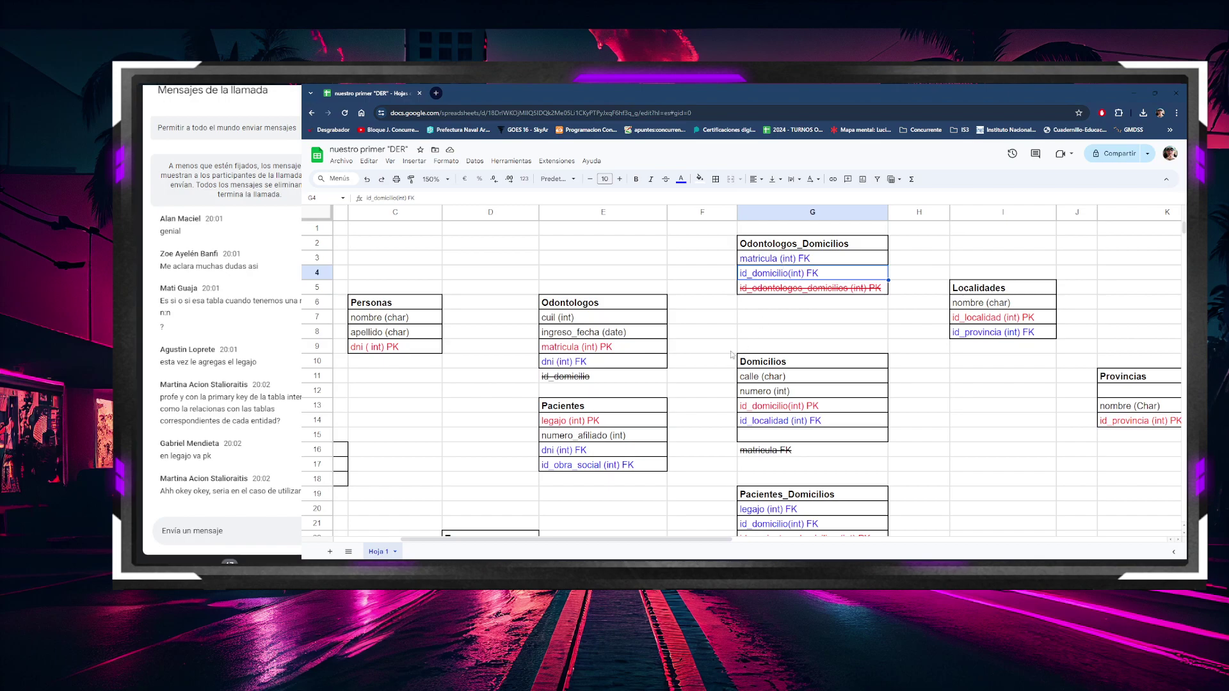
{"action": "left_click", "coordinate": [595, 349]}
{"action": "left_click", "coordinate": [791, 406]}
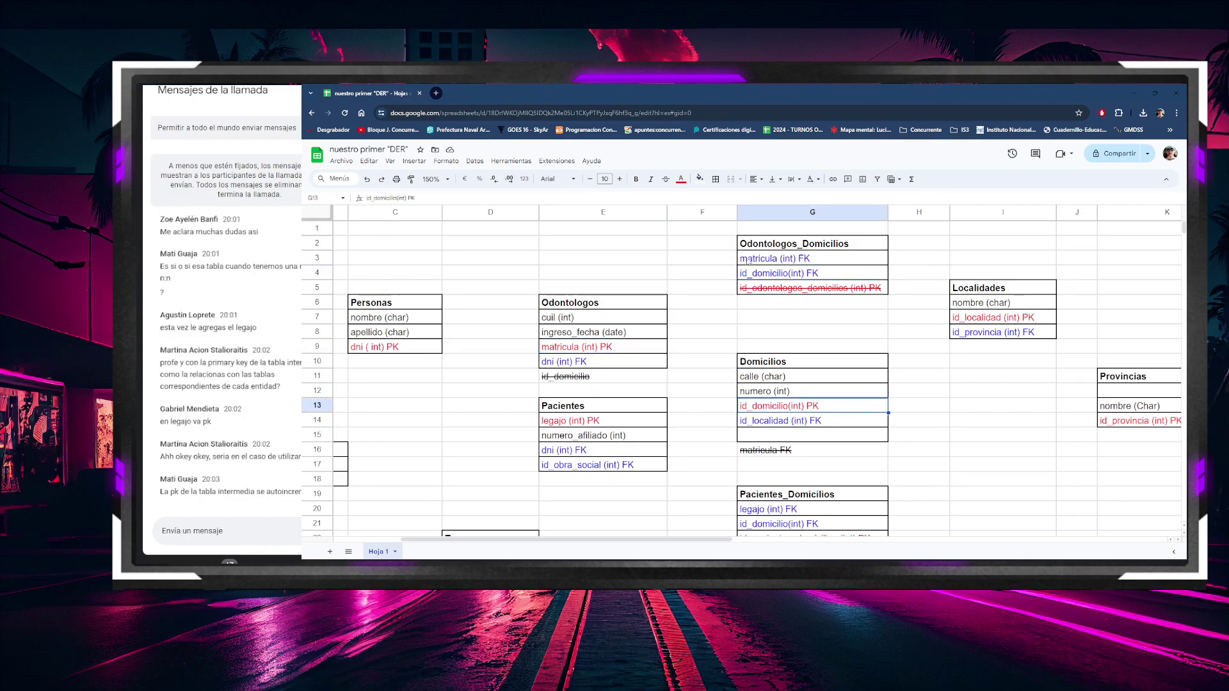
{"action": "left_click_drag", "start_coordinate": [749, 260], "coordinate": [775, 279]}
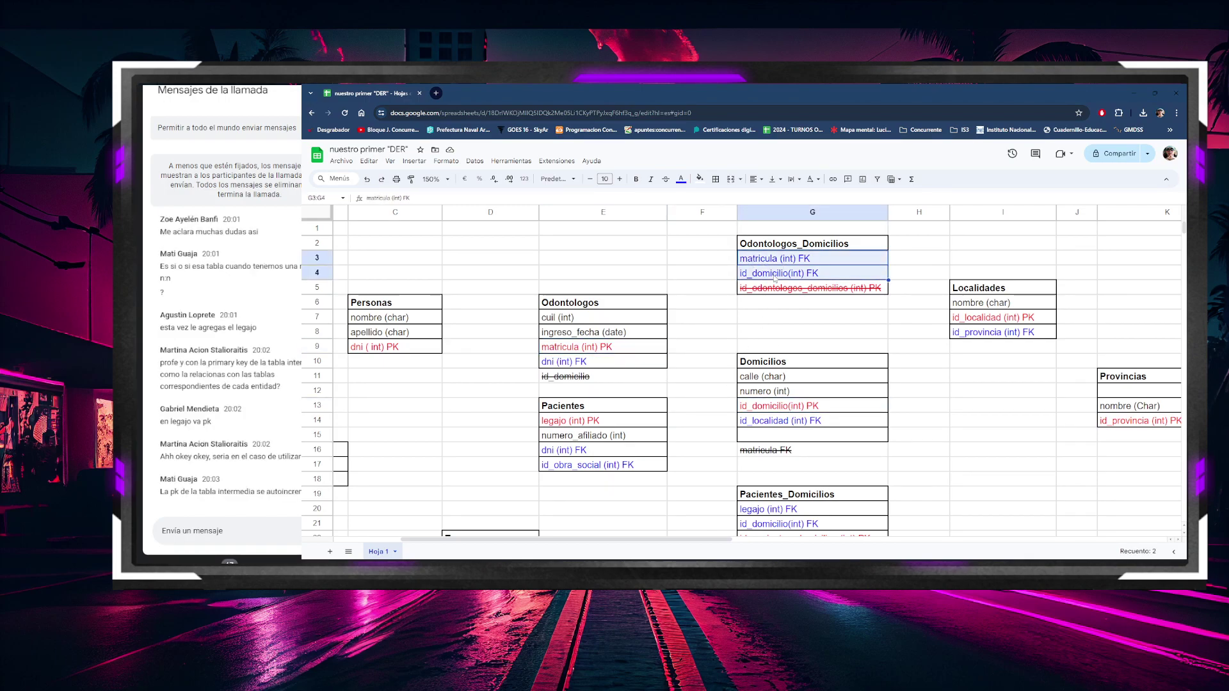
{"action": "left_click", "coordinate": [757, 261]}
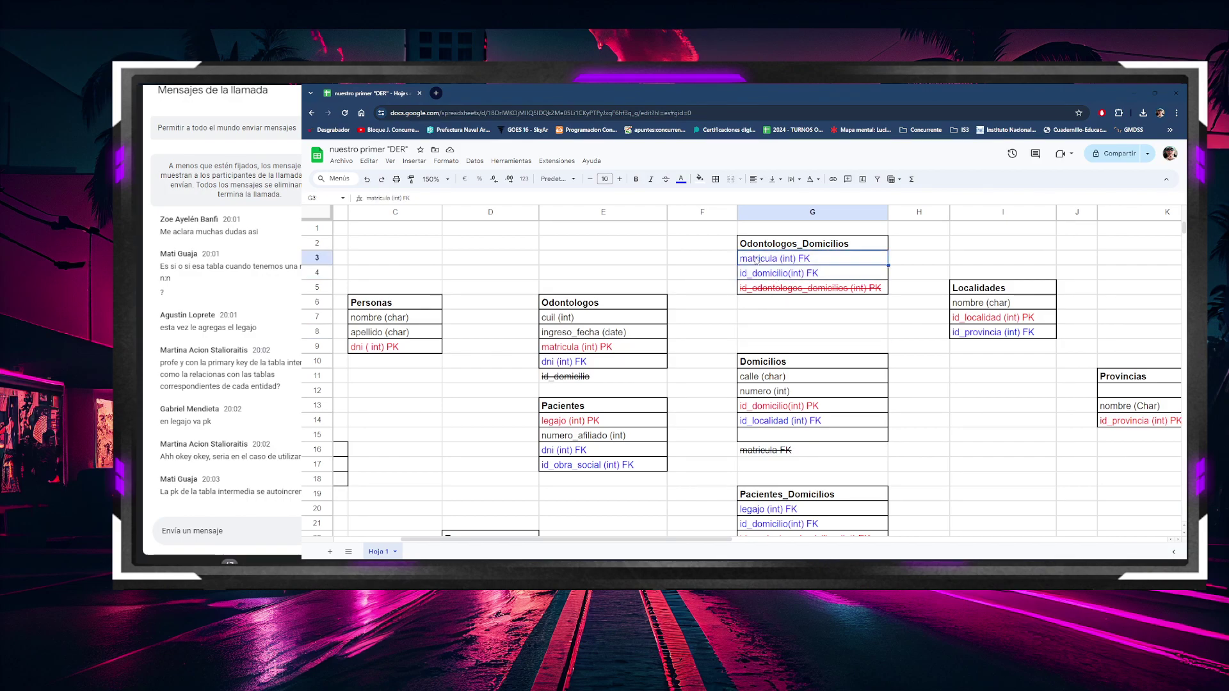
{"action": "left_click", "coordinate": [779, 274]}
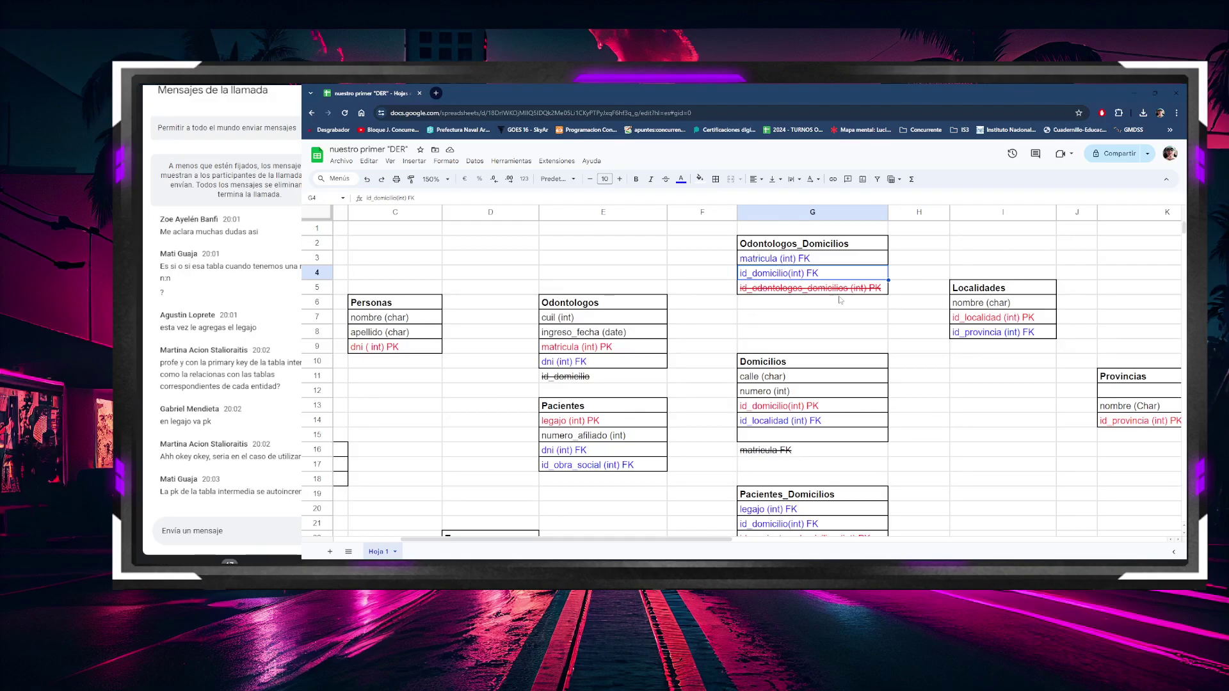
{"action": "left_click_drag", "start_coordinate": [746, 260], "coordinate": [760, 279]}
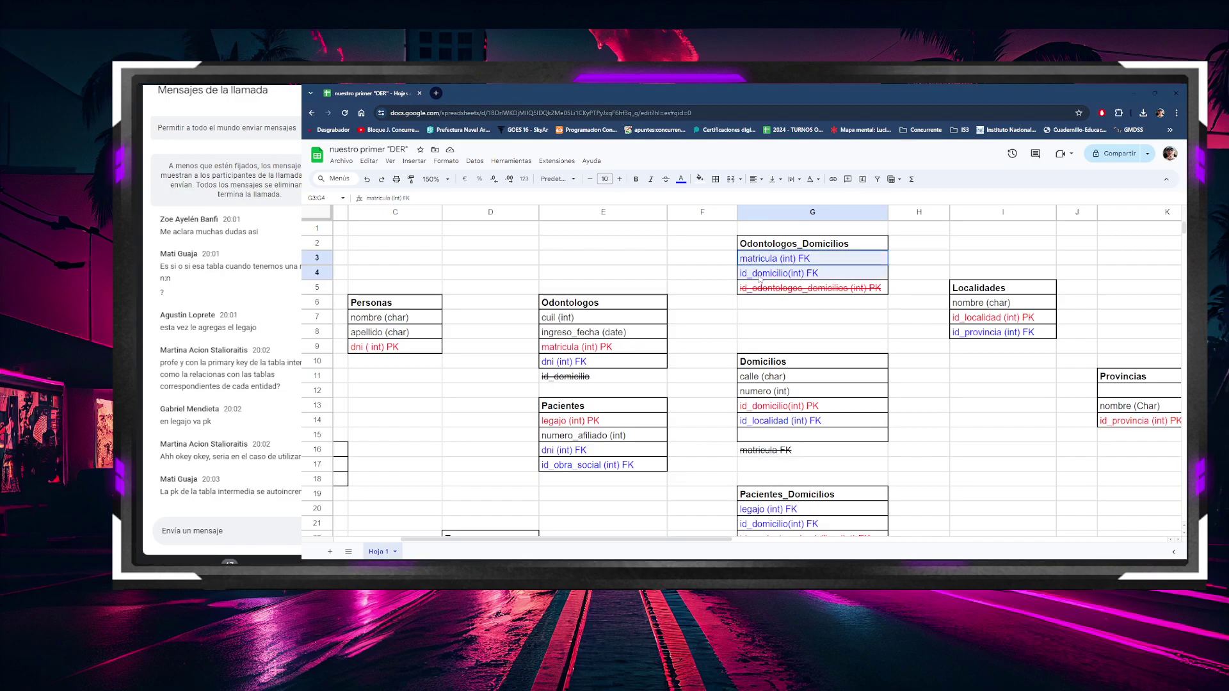
{"action": "left_click", "coordinate": [825, 275]}
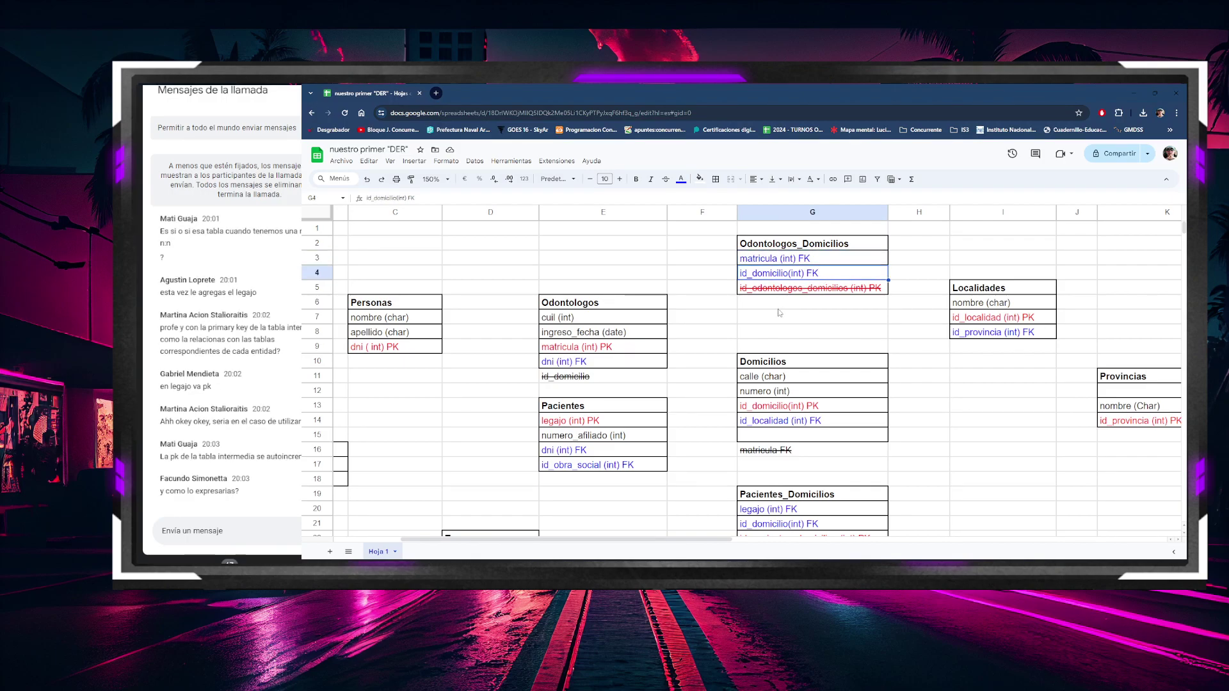
Step: Delete the struck-through id_odontologos_domicilios entry from G5
{"action": "left_click", "coordinate": [816, 302]}
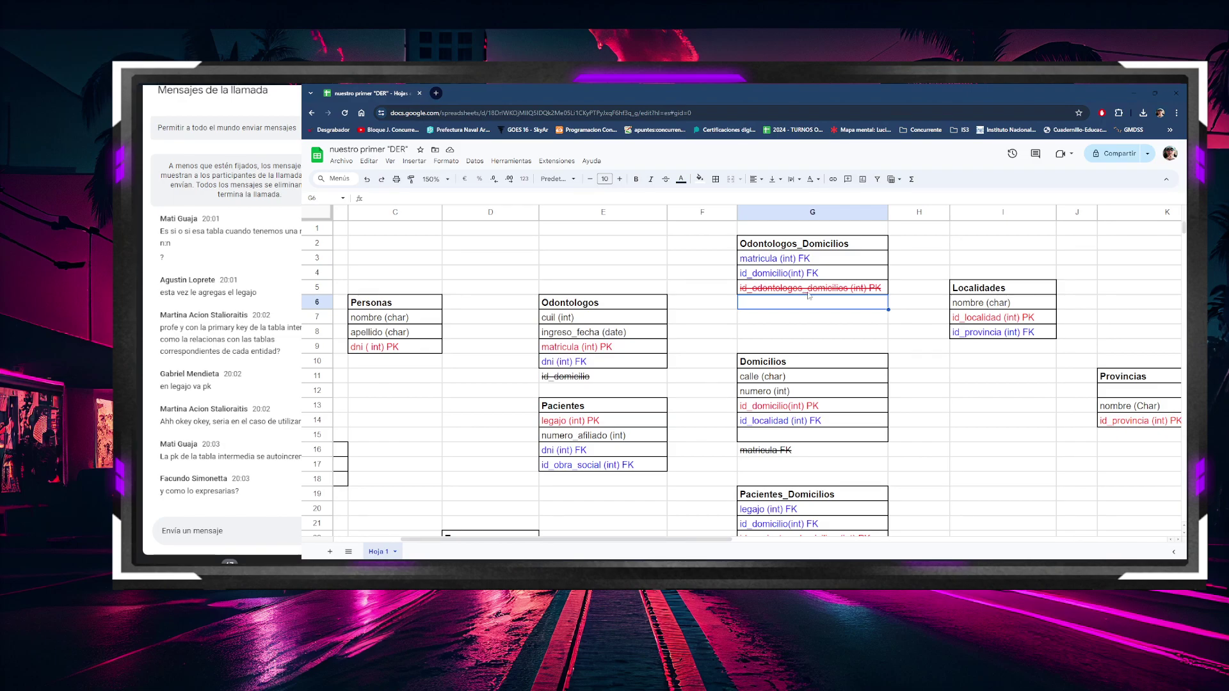
{"action": "left_click", "coordinate": [809, 291]}
{"action": "key", "text": "Delete"}
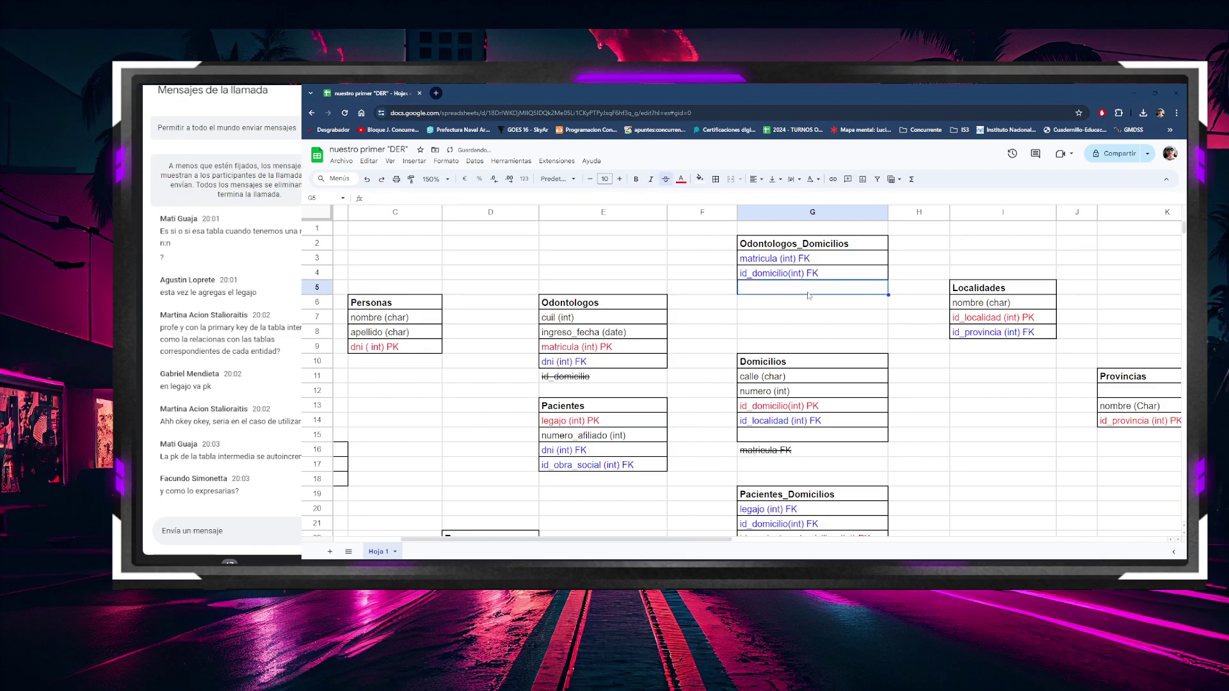
Step: Mark both foreign keys of Odontologos_Domicilios as primary keys too: matricula (int) FK PK in G3 and id_domicilio(int) FK PK in G4
{"action": "double_click", "coordinate": [853, 262]}
{"action": "type", "text": "PK"}
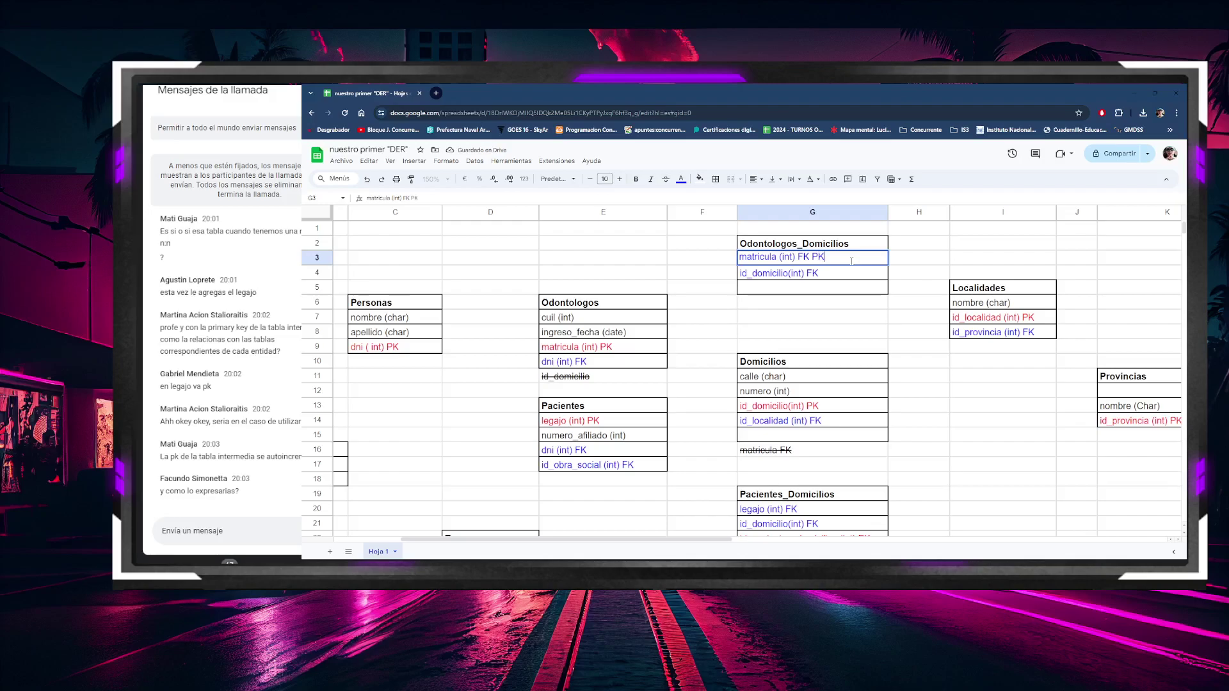
{"action": "left_click", "coordinate": [840, 275]}
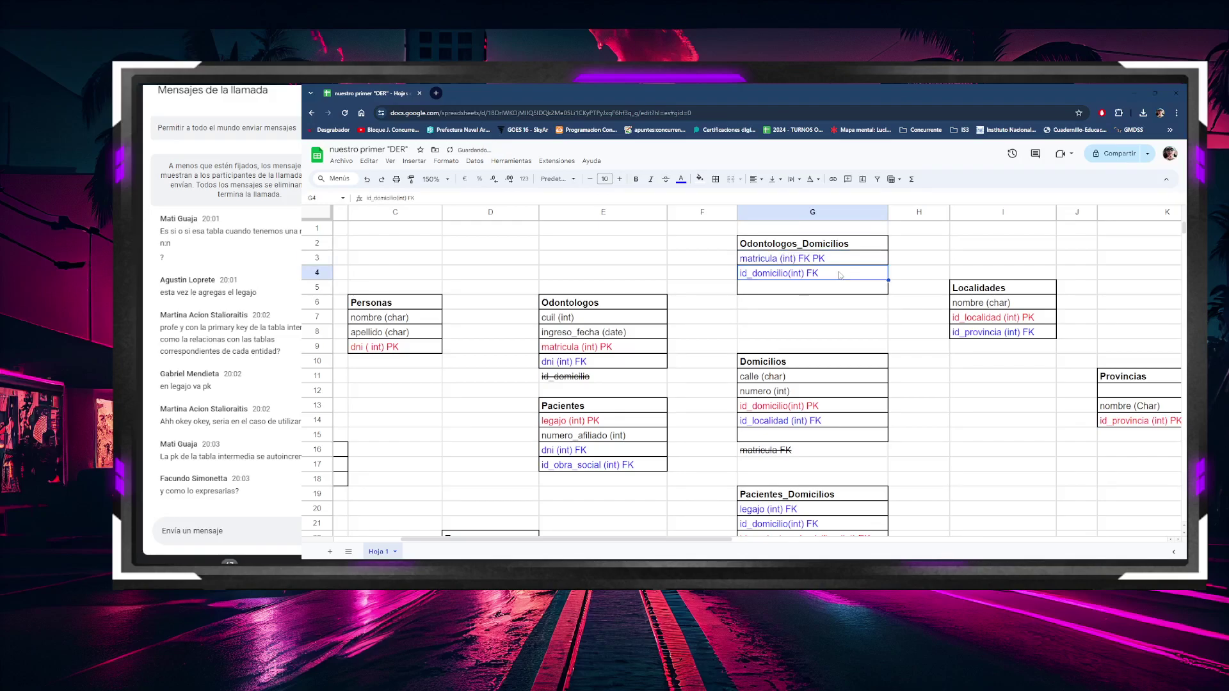
{"action": "double_click", "coordinate": [840, 274]}
{"action": "type", "text": "PK"}
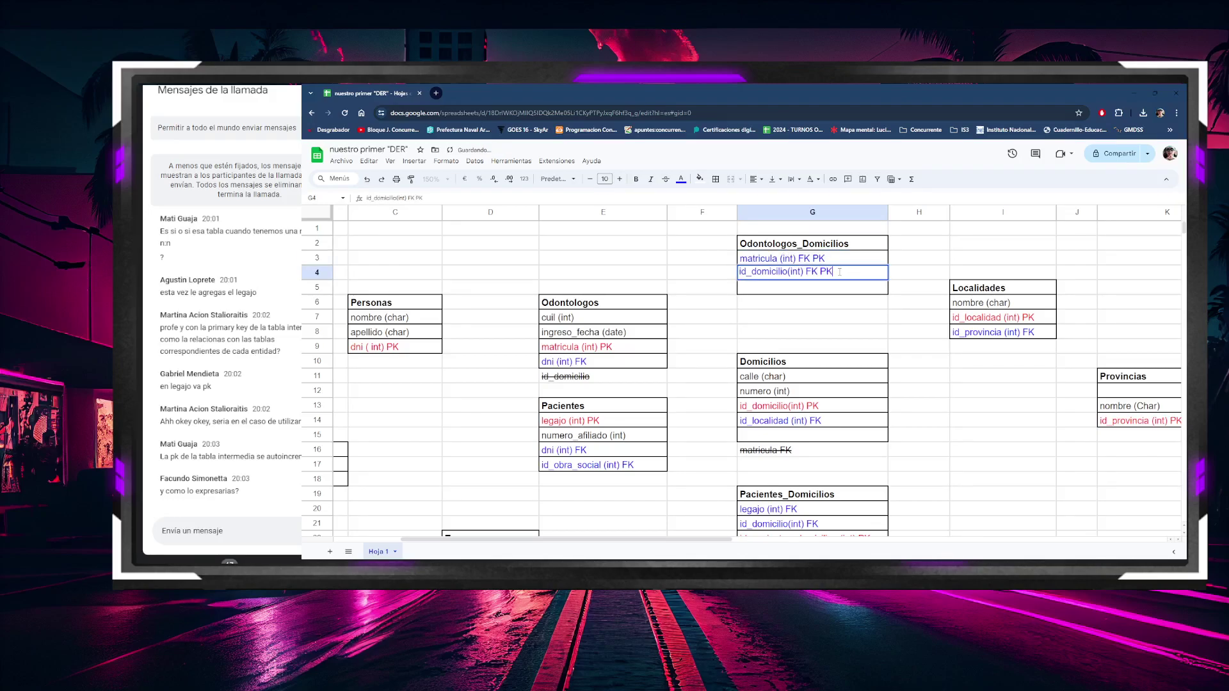
{"action": "left_click", "coordinate": [806, 331]}
Step: Undo the PK additions to matricula and id_domicilio and the deletion of the key in G5
{"action": "left_click", "coordinate": [784, 261]}
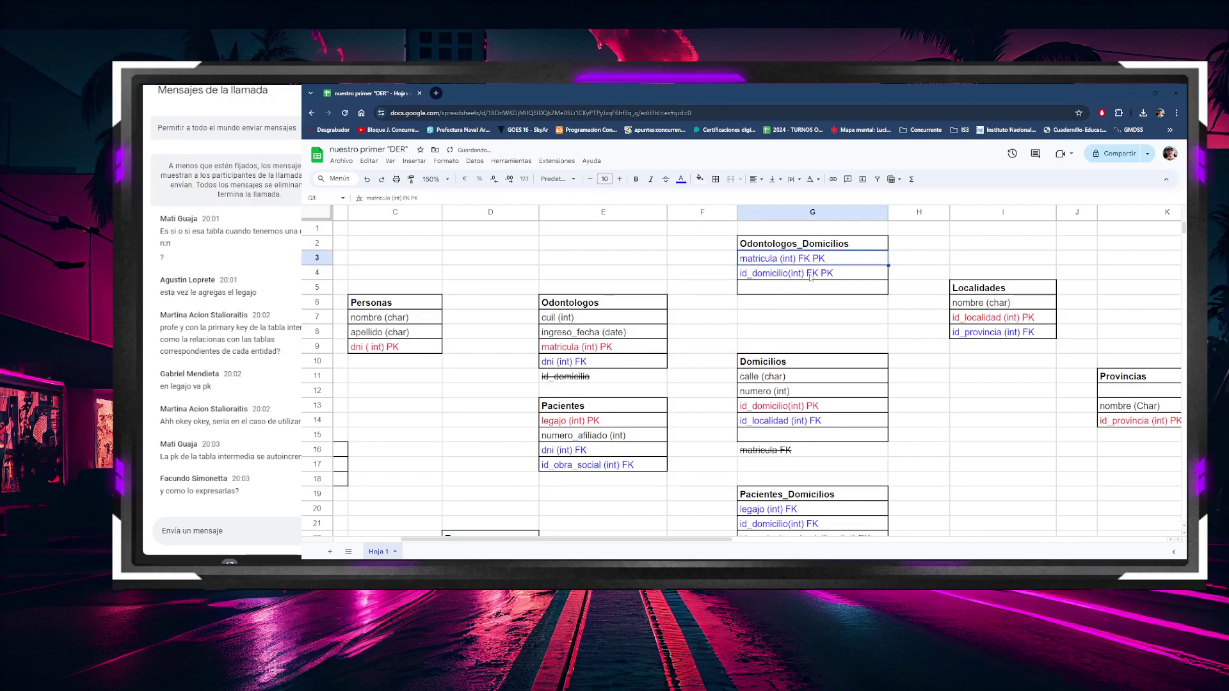
{"action": "left_click", "coordinate": [813, 275]}
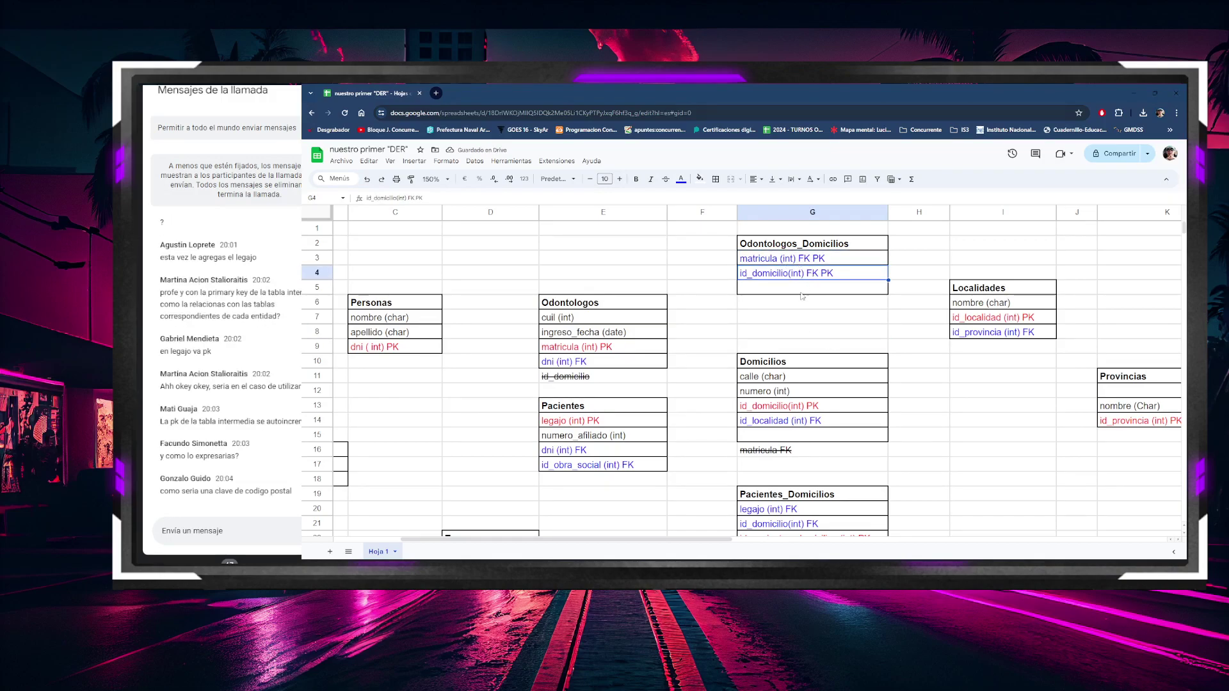
{"action": "left_click_drag", "start_coordinate": [780, 263], "coordinate": [792, 278]}
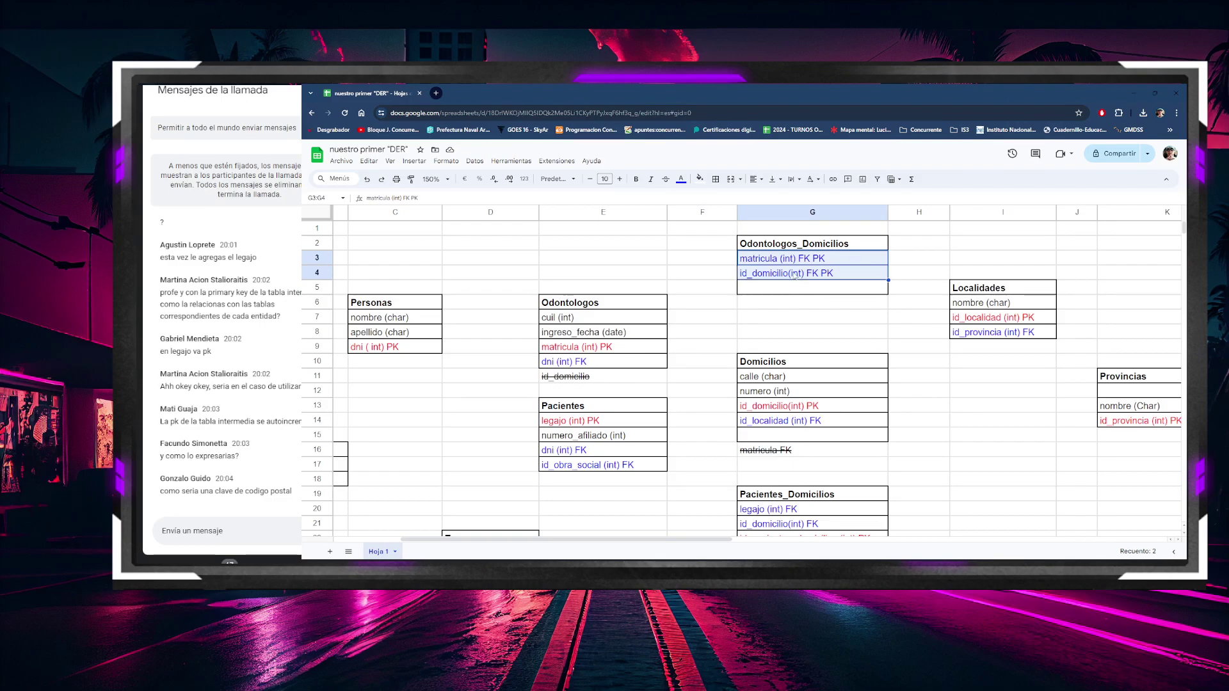
{"action": "key", "text": "ctrl+z"}
{"action": "key", "text": "ctrl+z"}
{"action": "key", "text": "ctrl+z"}
{"action": "key", "text": "ctrl+z"}
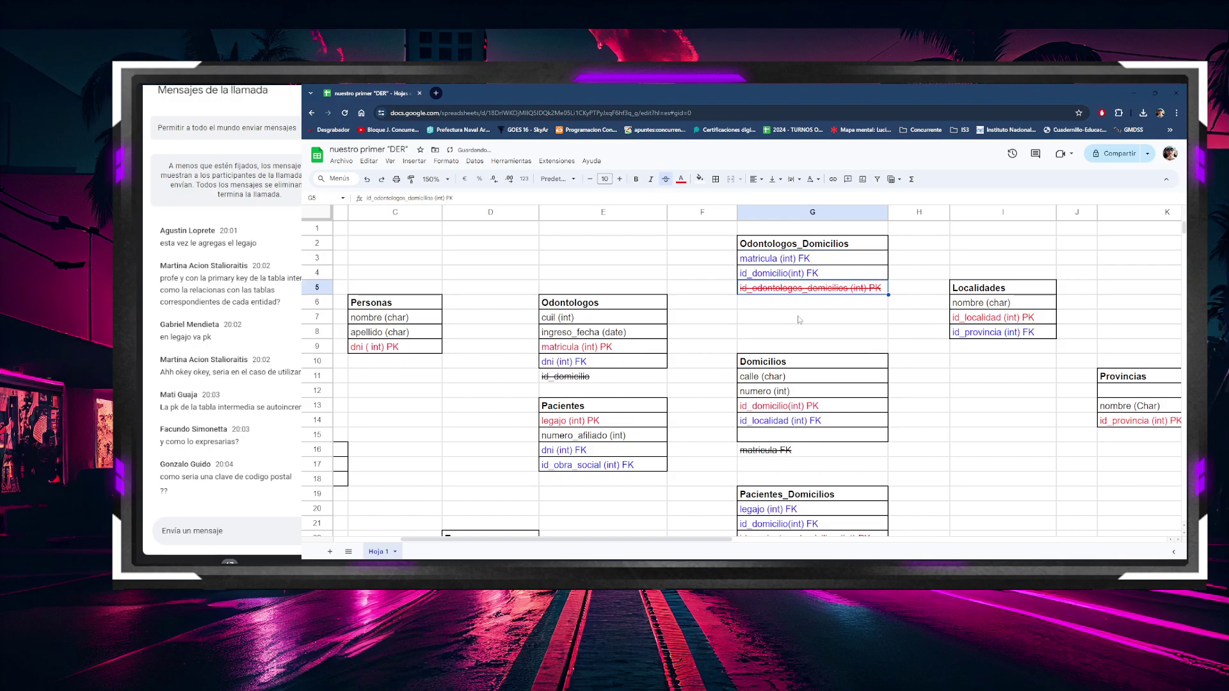
Step: Review the two foreign keys in G3 and G4 of Odontologos_Domicilios alongside the struck-through primary key
{"action": "left_click", "coordinate": [799, 320]}
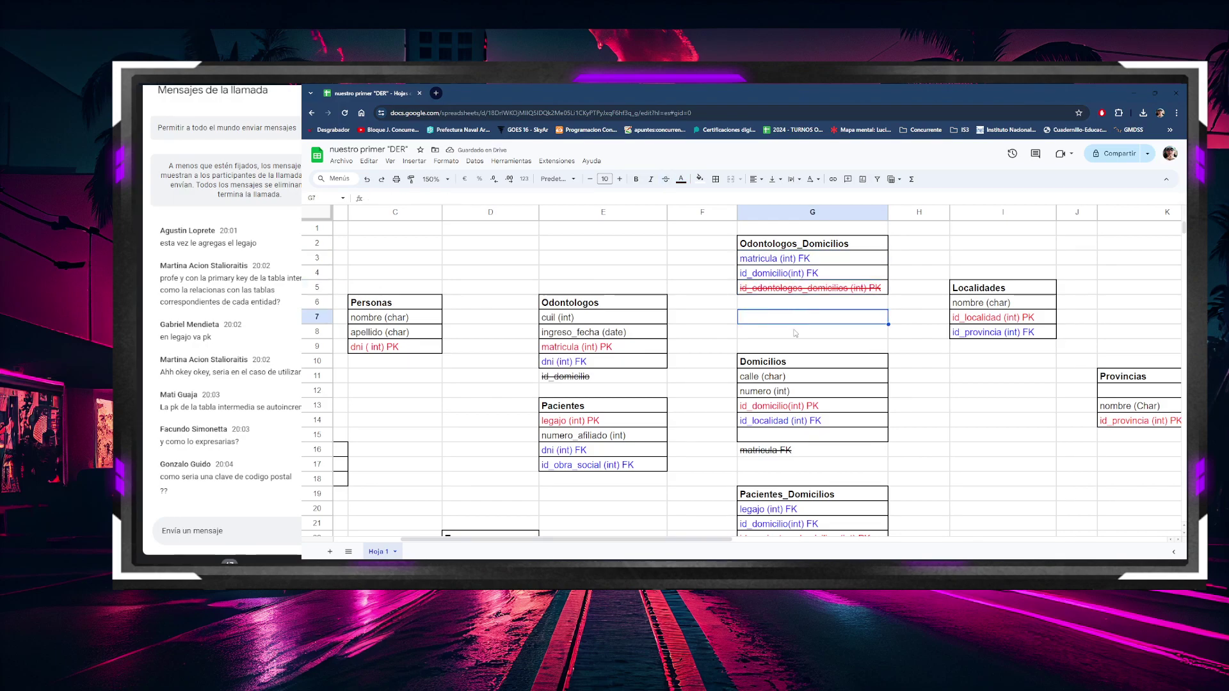
{"action": "left_click", "coordinate": [794, 332]}
{"action": "left_click_drag", "start_coordinate": [770, 258], "coordinate": [771, 272]}
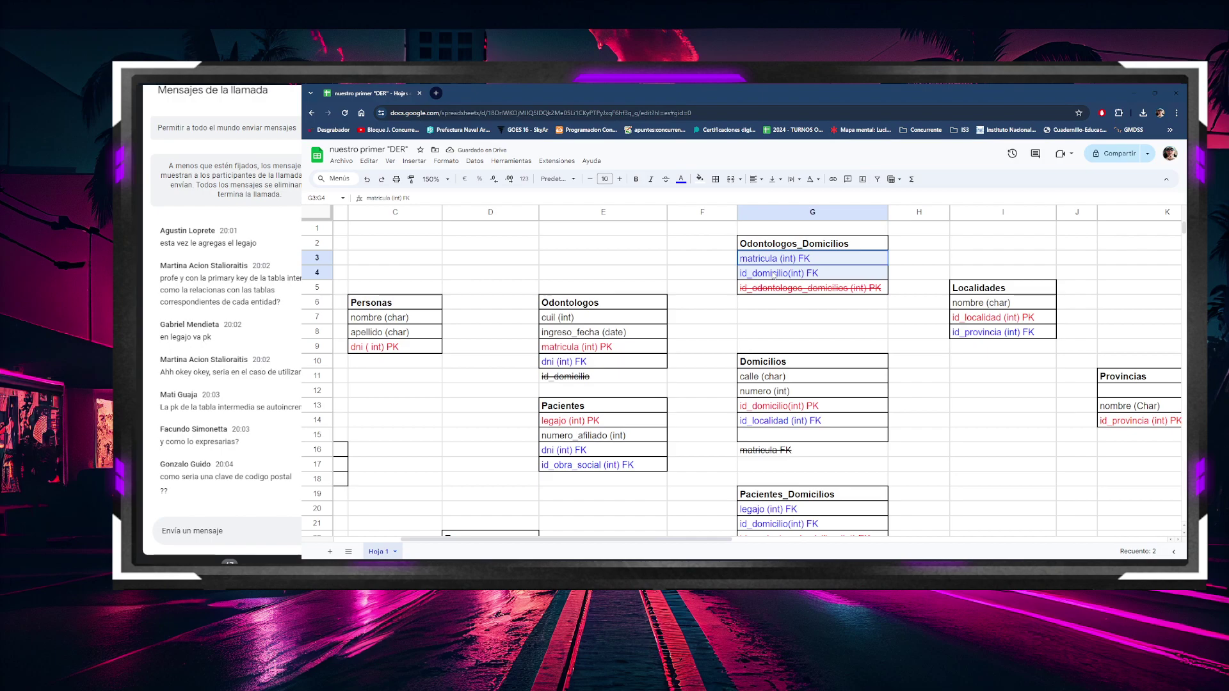
{"action": "left_click", "coordinate": [771, 259]}
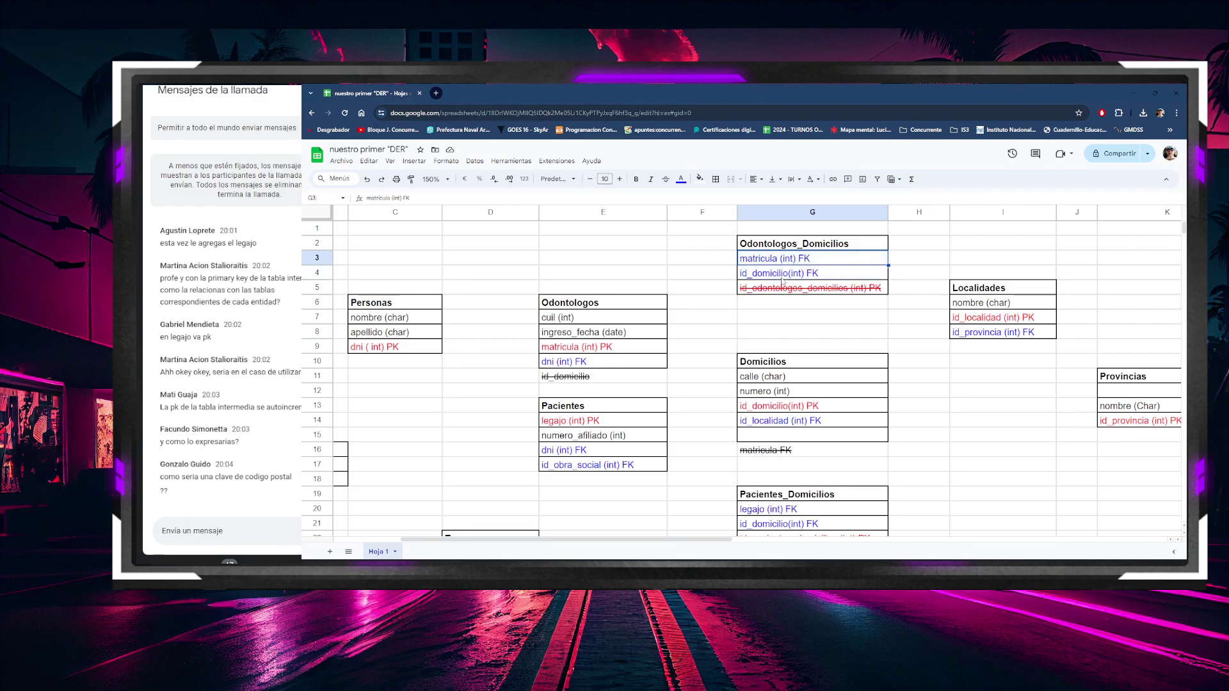
{"action": "left_click", "coordinate": [781, 275]}
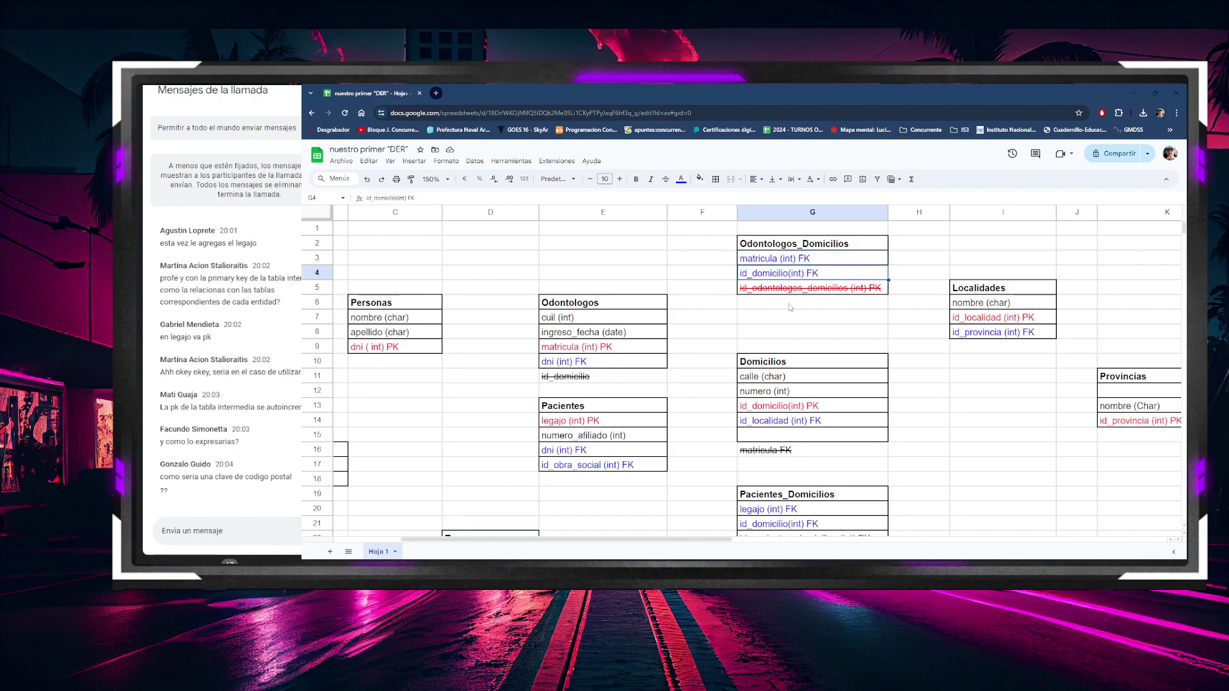
{"action": "left_click", "coordinate": [776, 334]}
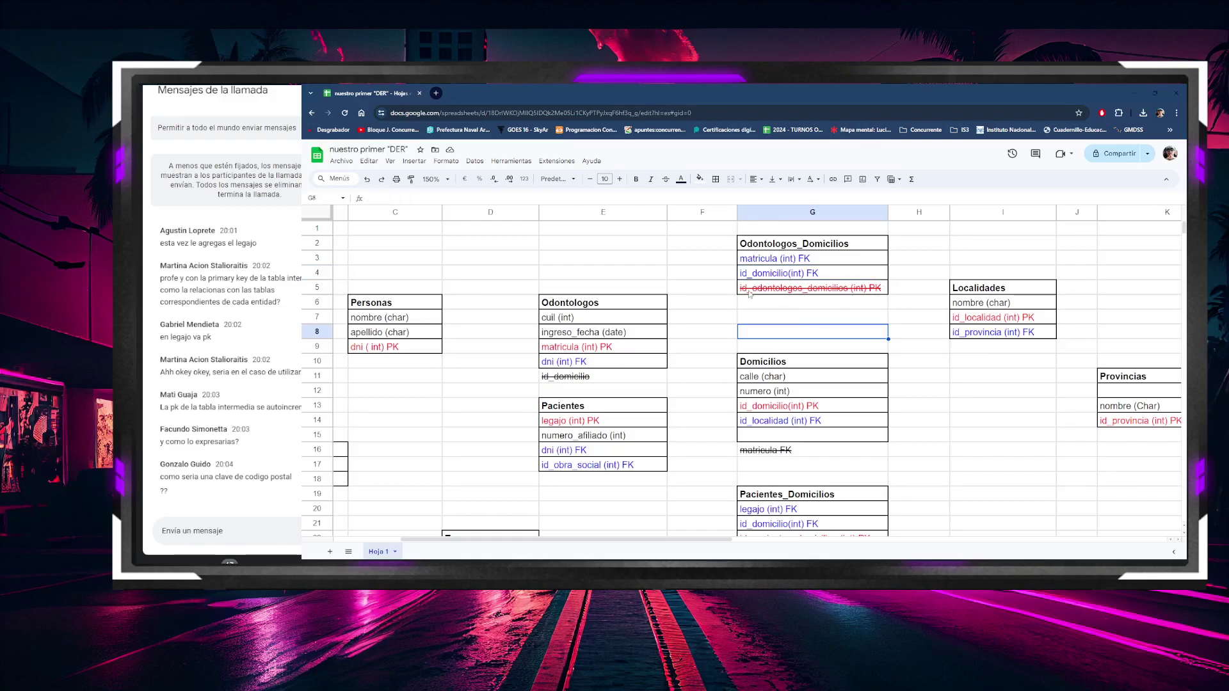
{"action": "left_click", "coordinate": [751, 261]}
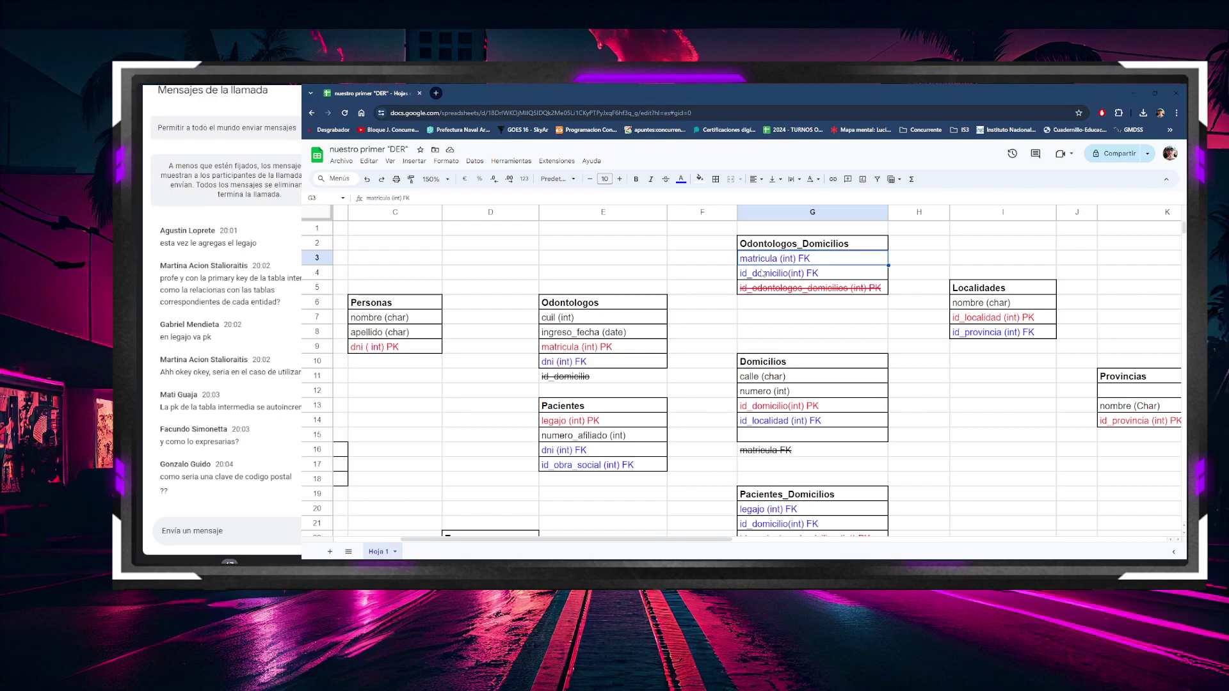
{"action": "left_click", "coordinate": [766, 312]}
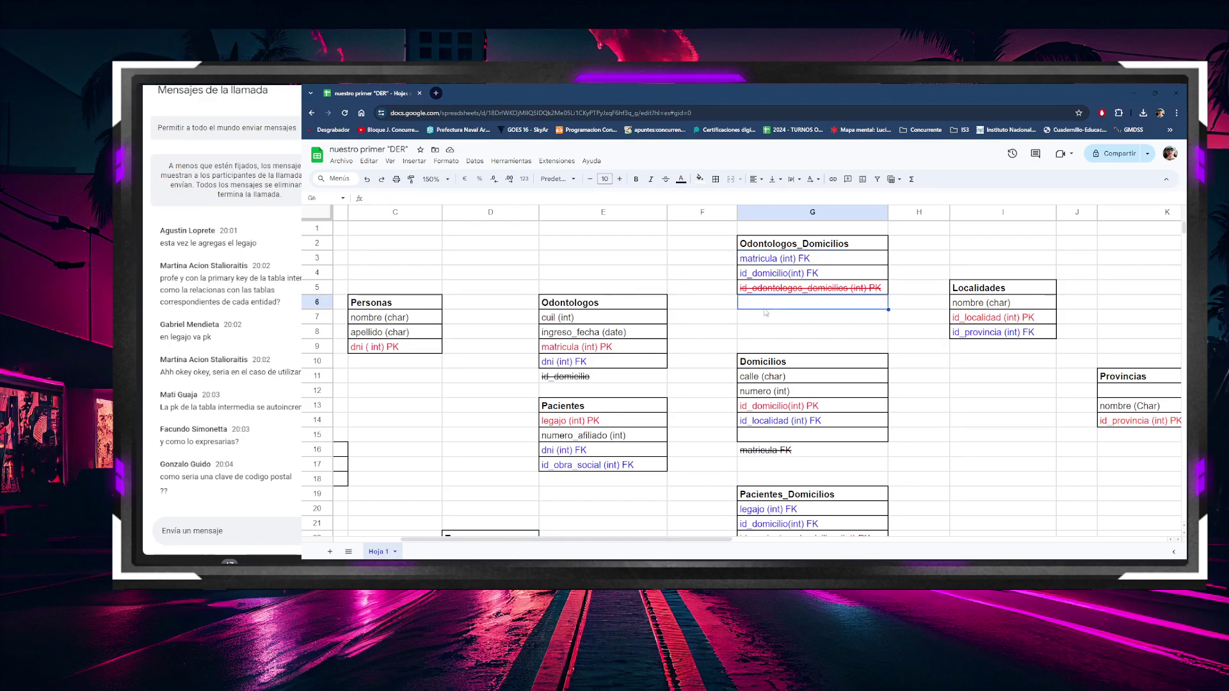
Step: Remove the strikethrough from id_odontologos_domicilios (int) PK in G5
{"action": "left_click", "coordinate": [750, 289]}
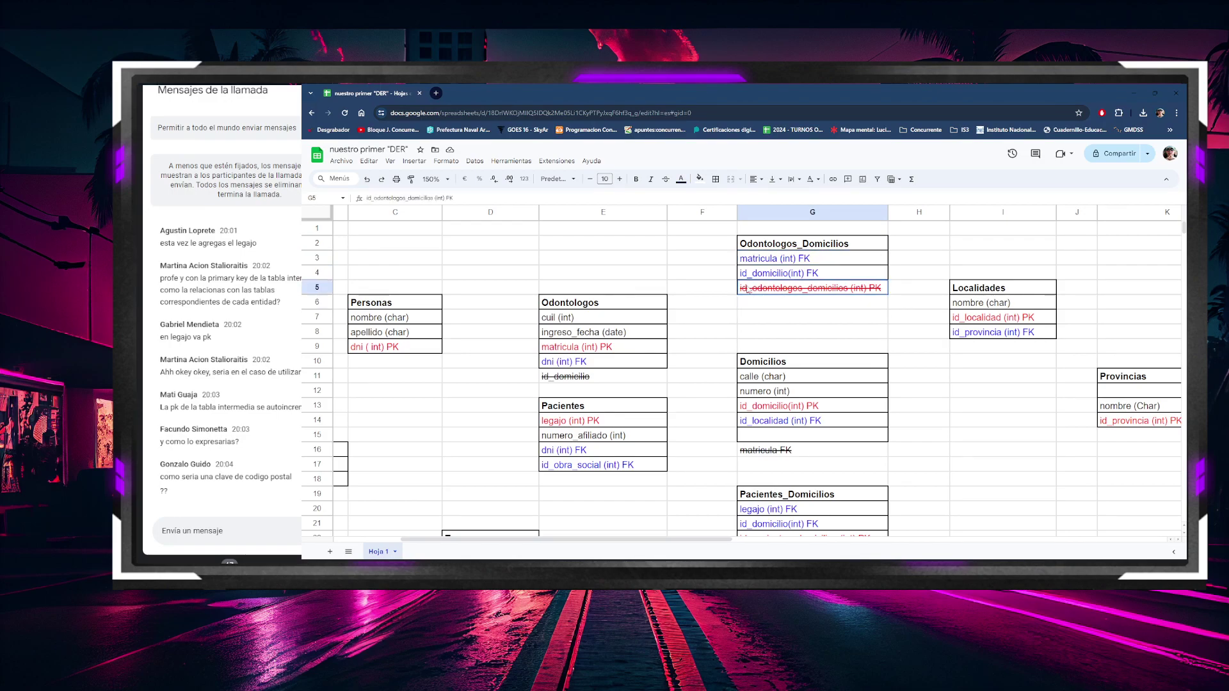
{"action": "left_click", "coordinate": [667, 179]}
{"action": "left_click", "coordinate": [835, 306]}
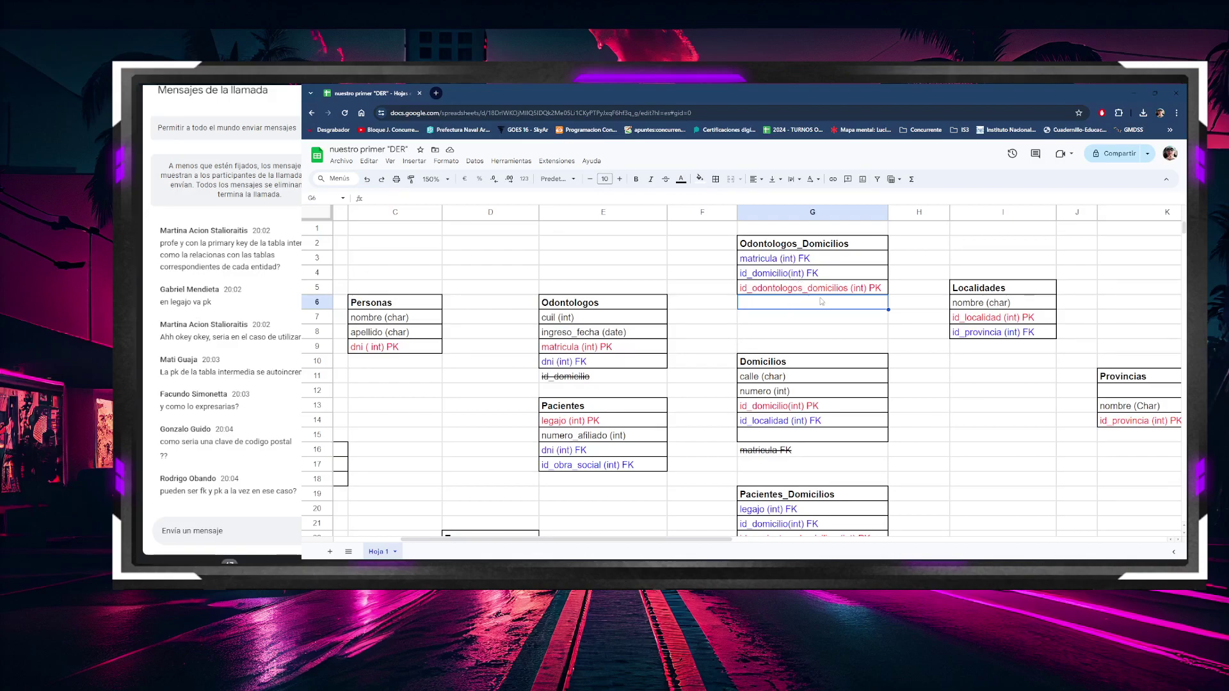
Step: Review id_odontologos_domicilios (int) PK in G5 against the foreign keys matricula and id_domicilio in G3:G4
{"action": "left_click", "coordinate": [802, 352]}
{"action": "left_click", "coordinate": [757, 290]}
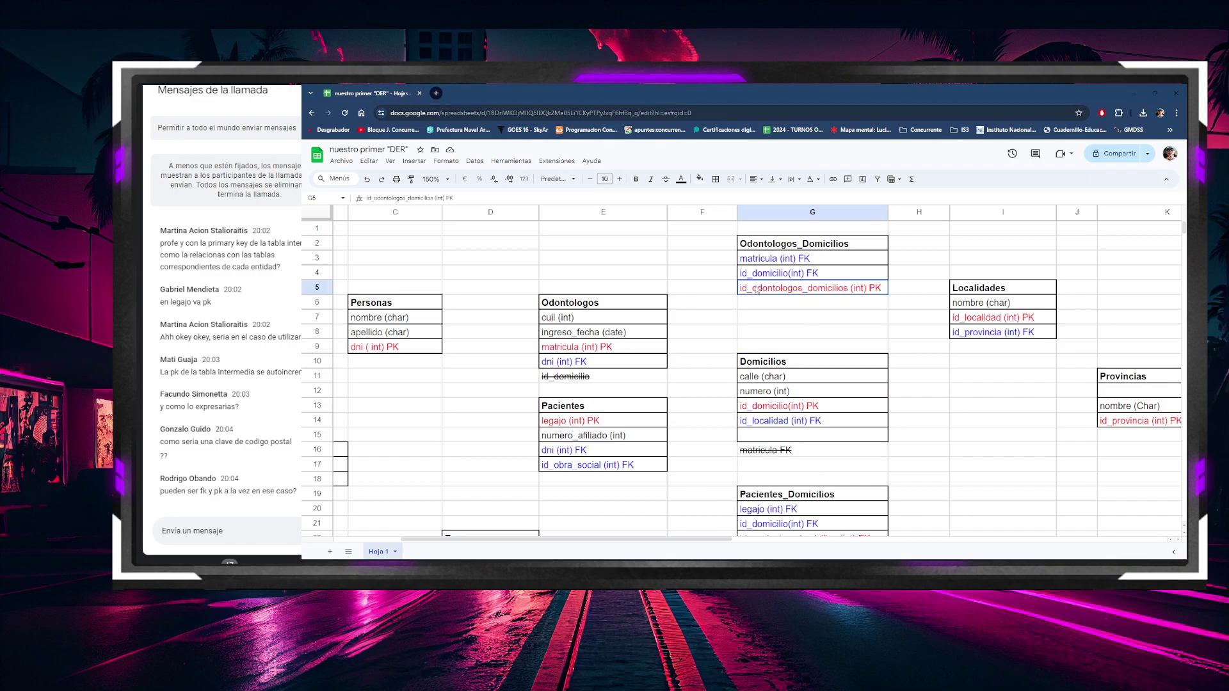
{"action": "double_click", "coordinate": [744, 290]}
{"action": "left_click_drag", "start_coordinate": [785, 258], "coordinate": [784, 273]}
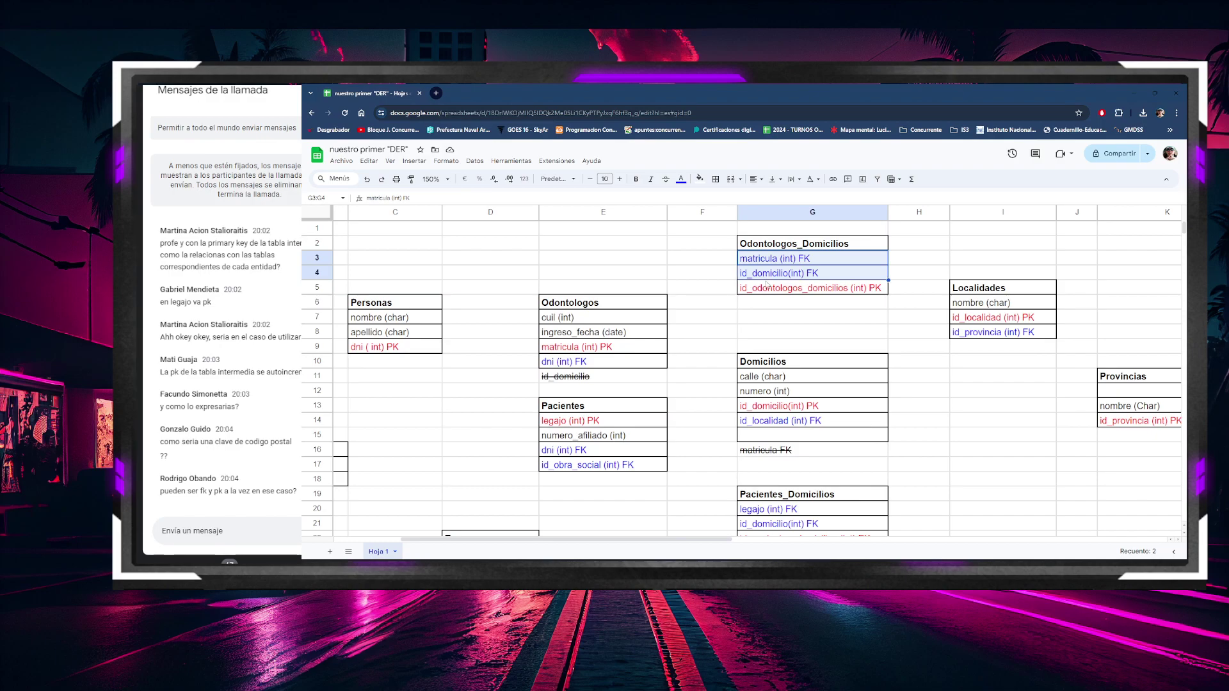
{"action": "left_click", "coordinate": [768, 306]}
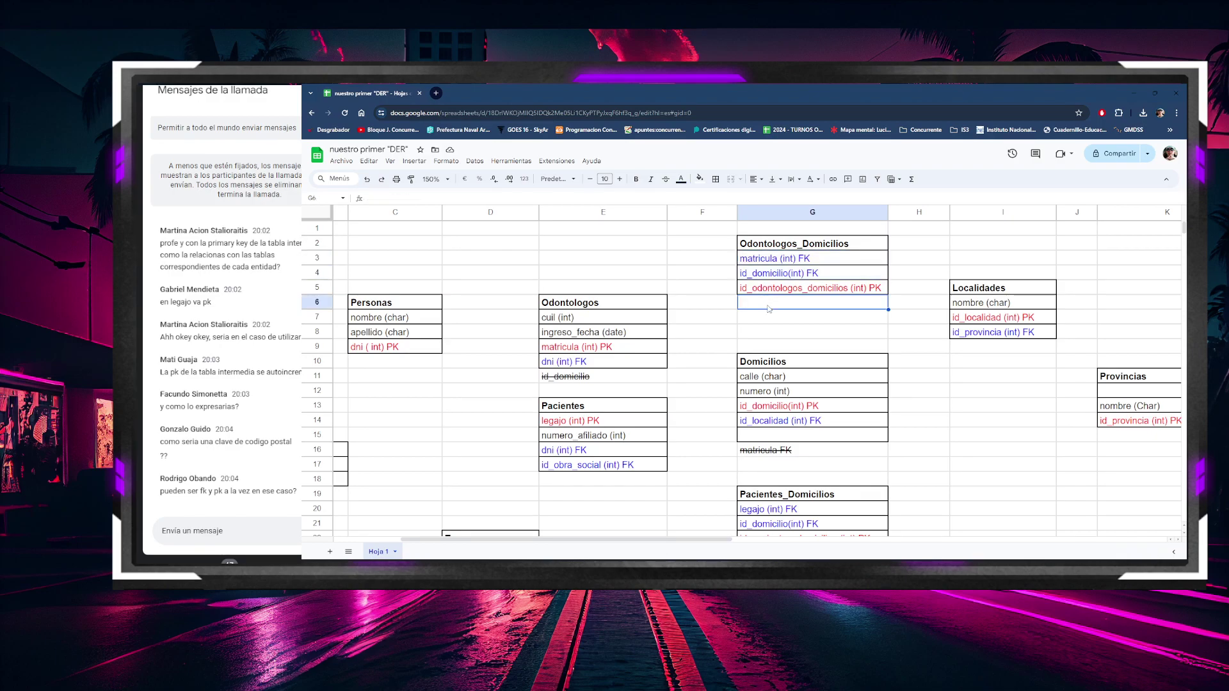
{"action": "left_click_drag", "start_coordinate": [768, 249], "coordinate": [781, 288]}
{"action": "left_click", "coordinate": [800, 305]}
{"action": "scroll", "coordinate": [770, 362], "scroll_direction": "down", "scroll_amount": 3}
{"action": "scroll", "coordinate": [771, 362], "scroll_direction": "up", "scroll_amount": 3}
Step: Fill the range A1:K32, which holds the tables, with white
{"action": "left_click_drag", "start_coordinate": [589, 539], "coordinate": [516, 549]}
{"action": "left_click_drag", "start_coordinate": [377, 229], "coordinate": [1160, 435]}
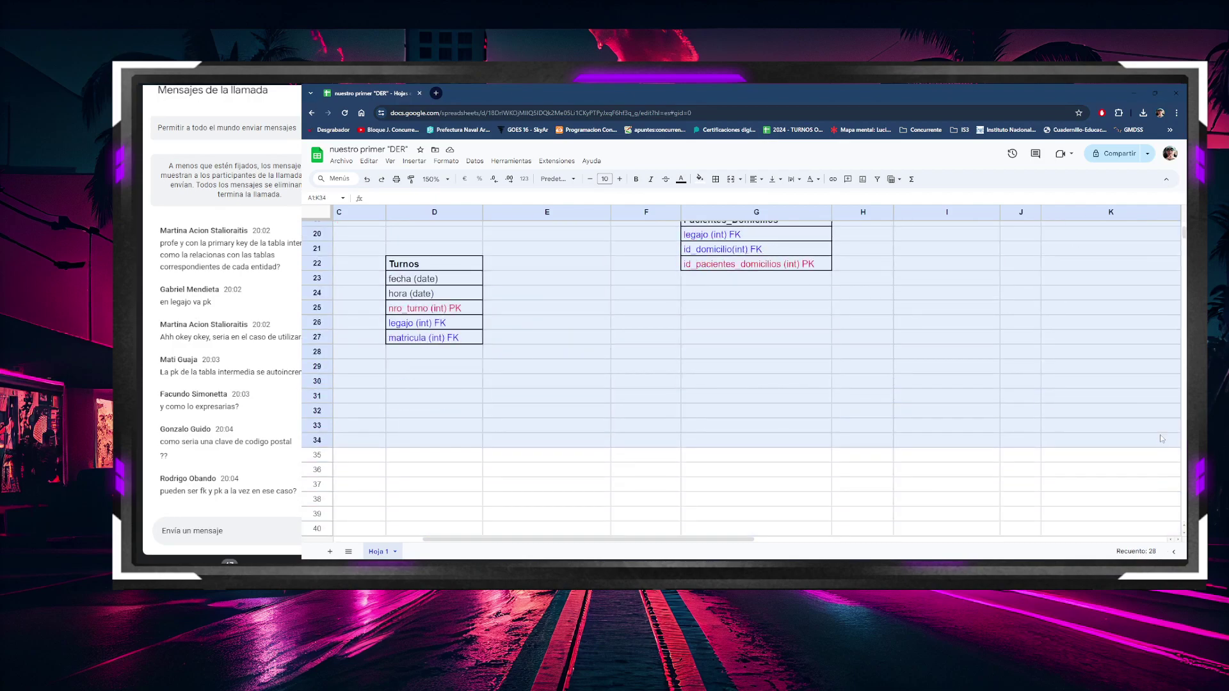
{"action": "scroll", "coordinate": [737, 351], "scroll_direction": "up", "scroll_amount": 3}
{"action": "scroll", "coordinate": [738, 350], "scroll_direction": "up", "scroll_amount": 3}
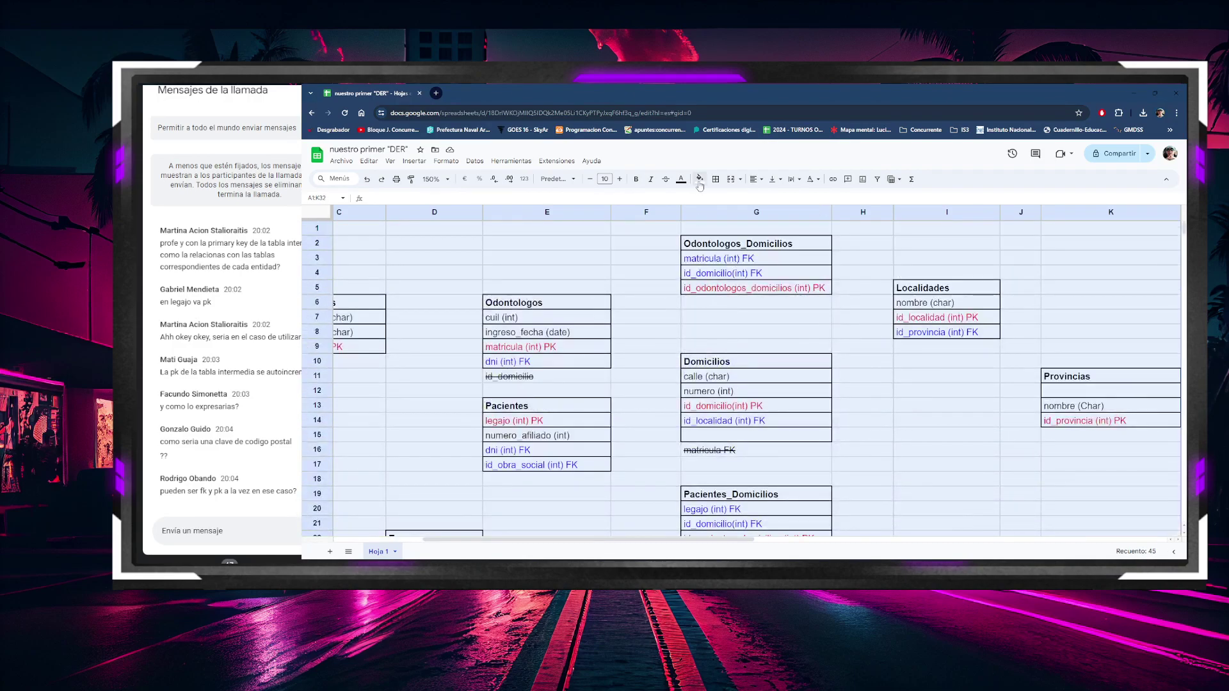
{"action": "left_click", "coordinate": [700, 181]}
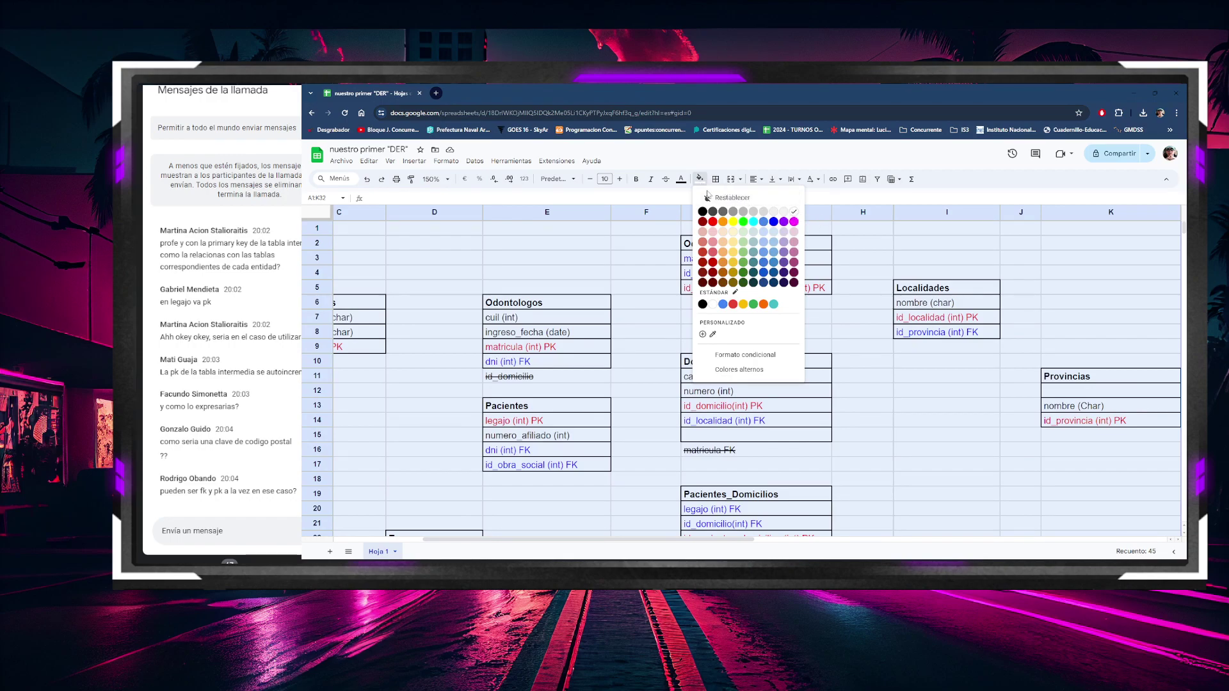
{"action": "left_click", "coordinate": [795, 213]}
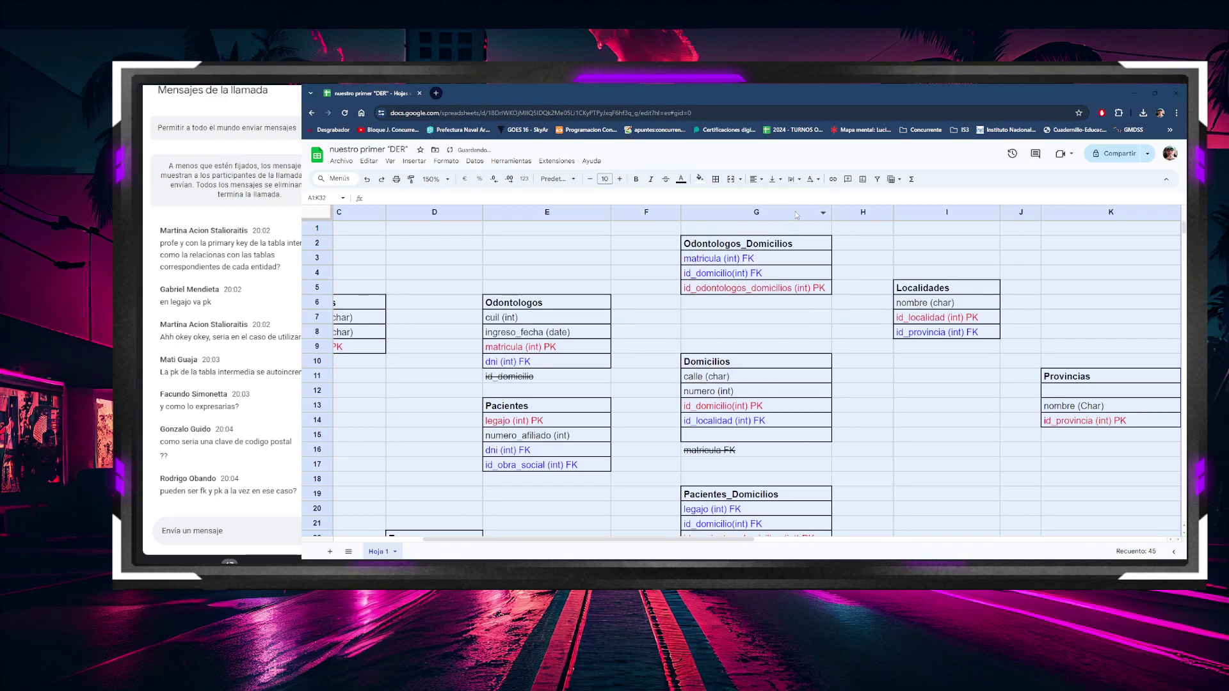
Step: Try removing all borders from A1:K32, and undo the border change
{"action": "left_click", "coordinate": [716, 179]}
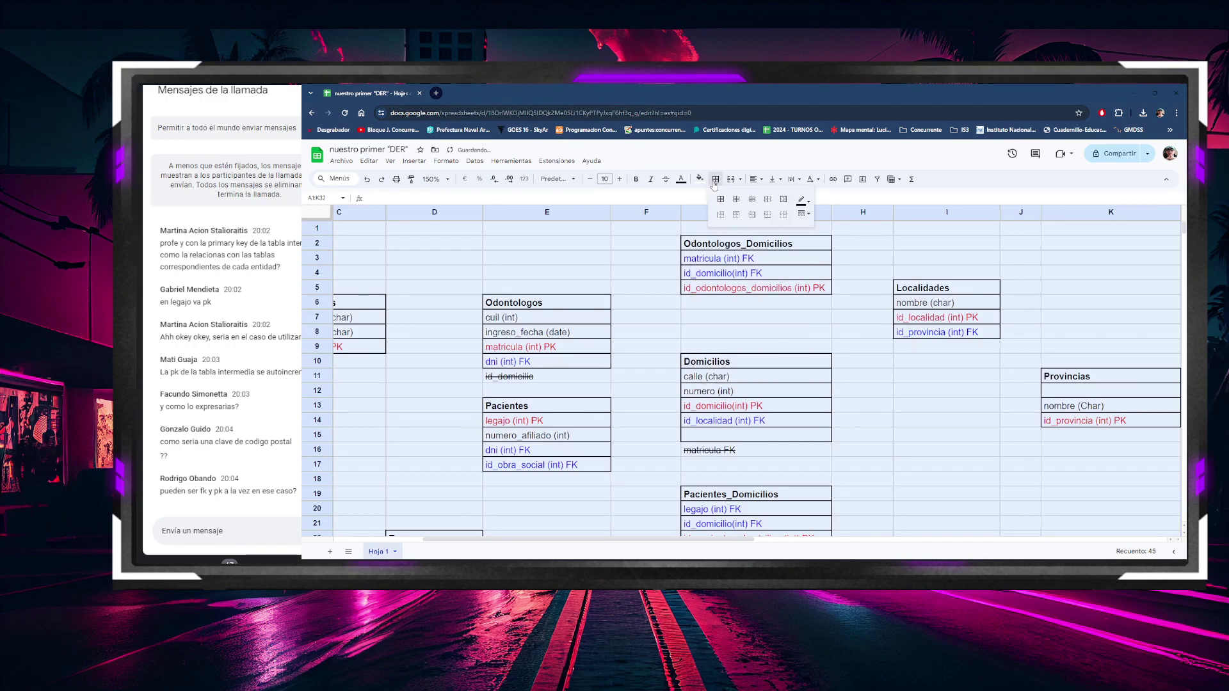
{"action": "left_click", "coordinate": [782, 217]}
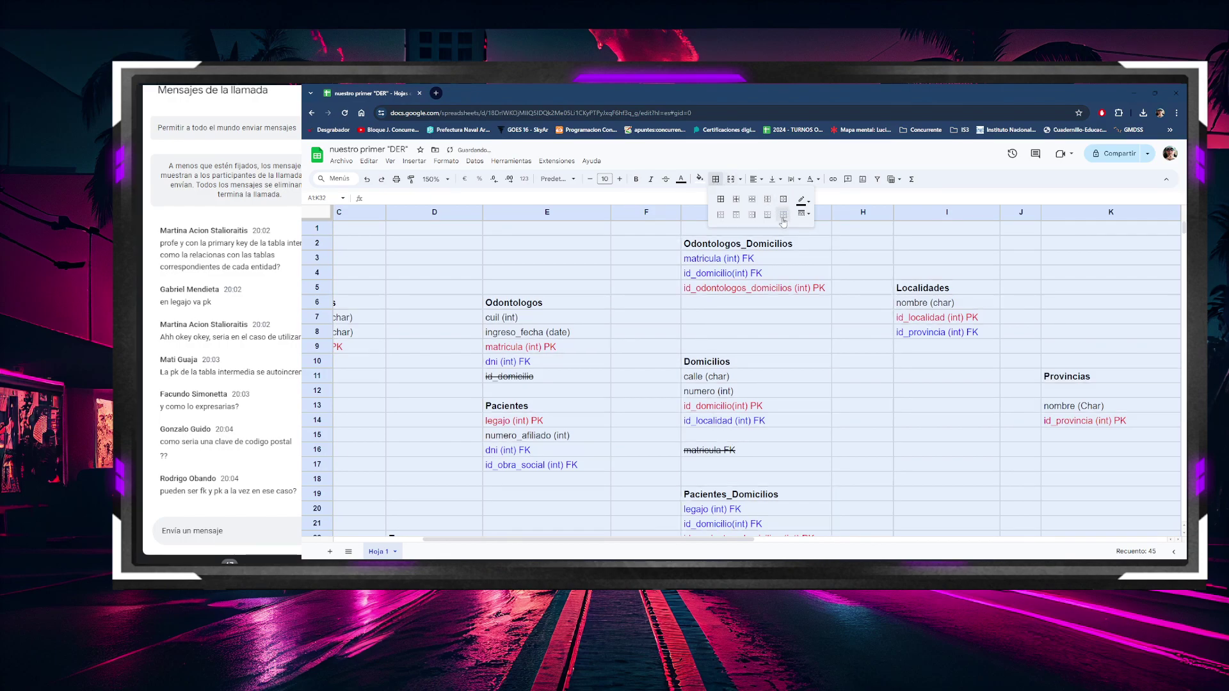
{"action": "key", "text": "ctrl+z"}
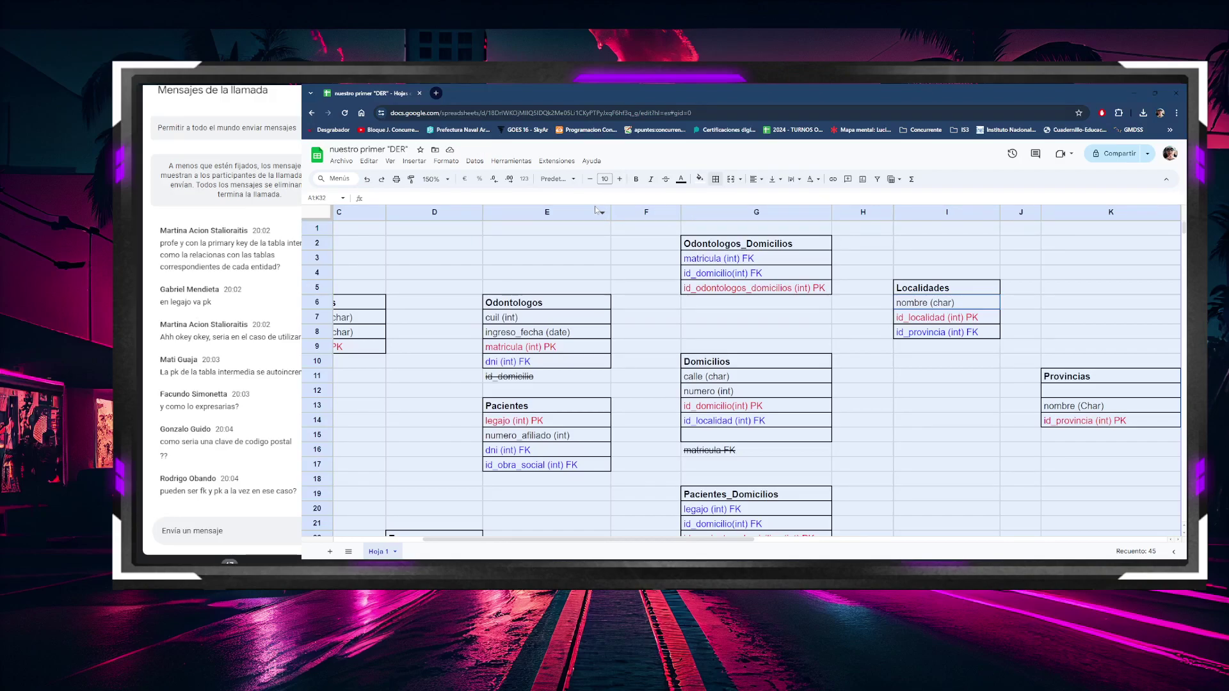
Step: Reapply the white fill to A1:K32, try another fill colour and undo it
{"action": "left_click", "coordinate": [699, 180]}
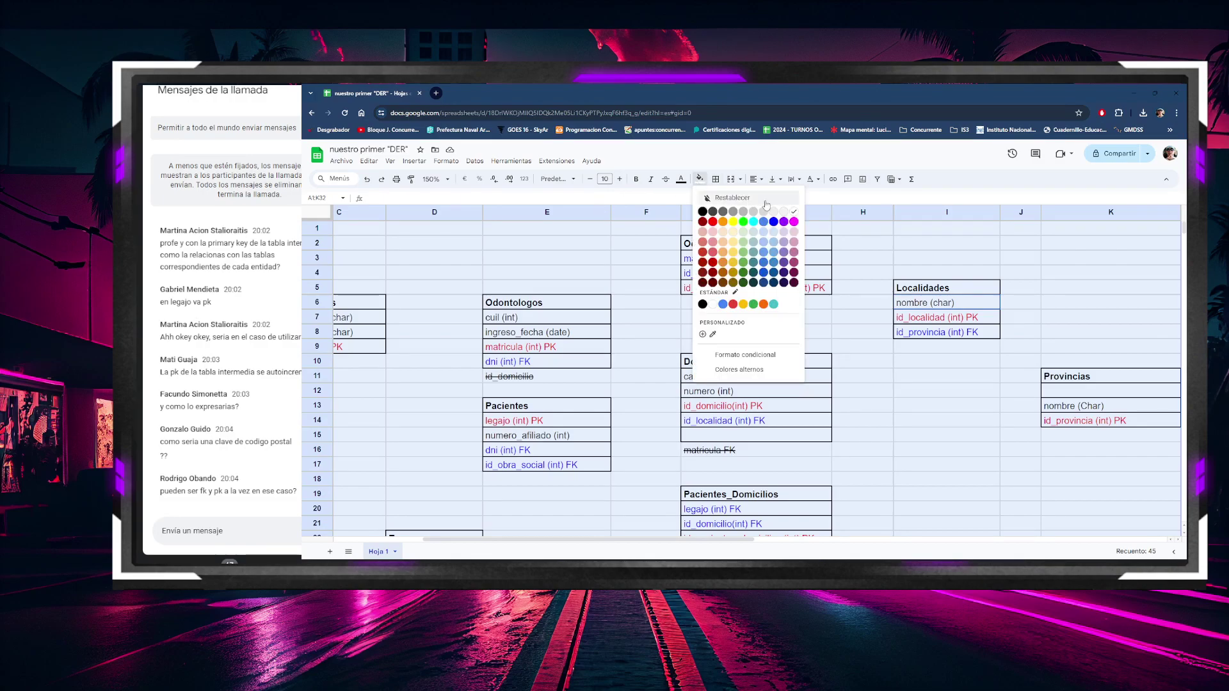
{"action": "left_click", "coordinate": [793, 212]}
{"action": "left_click", "coordinate": [700, 180]}
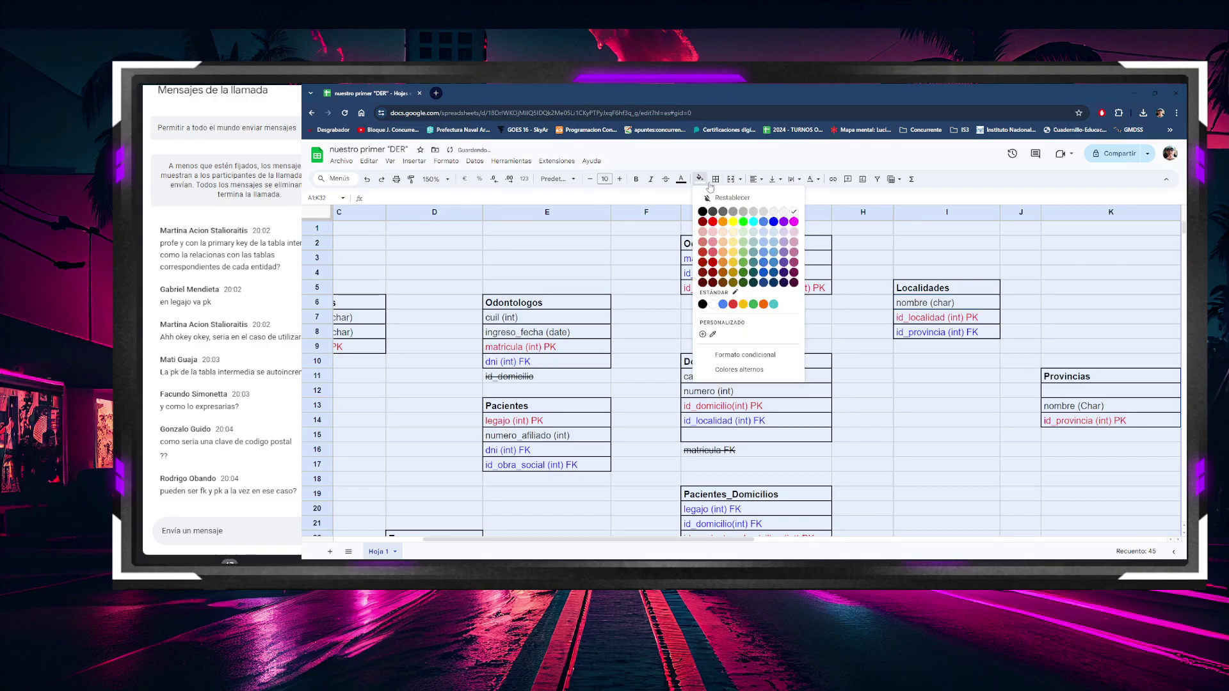
{"action": "left_click", "coordinate": [754, 220]}
{"action": "key", "text": "ctrl+z"}
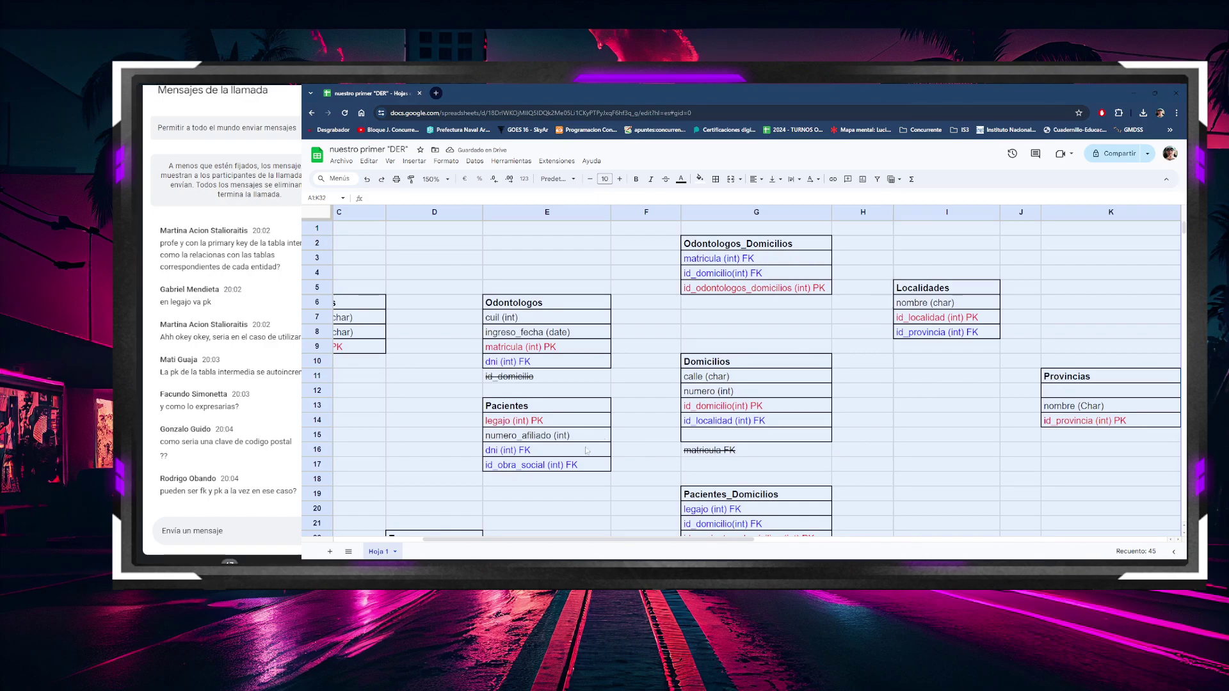
Step: Hide the sheet's gridlines so that only the table borders are drawn
{"action": "left_click_drag", "start_coordinate": [564, 539], "coordinate": [516, 546]}
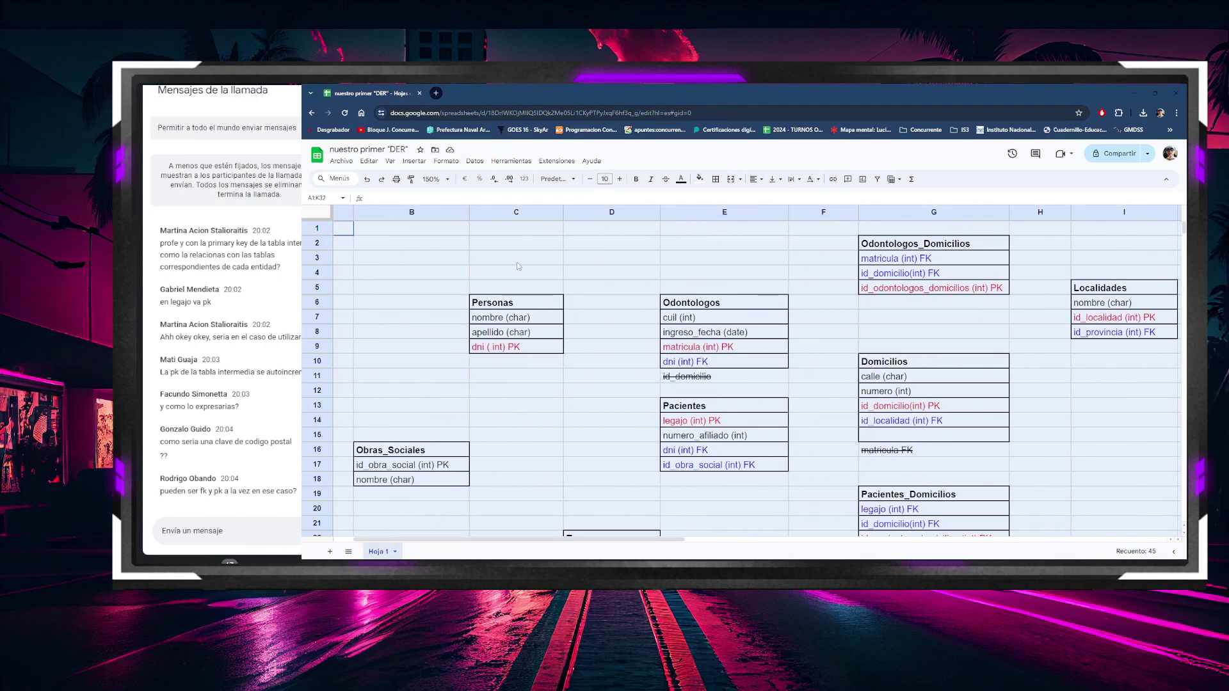
{"action": "left_click", "coordinate": [392, 162]}
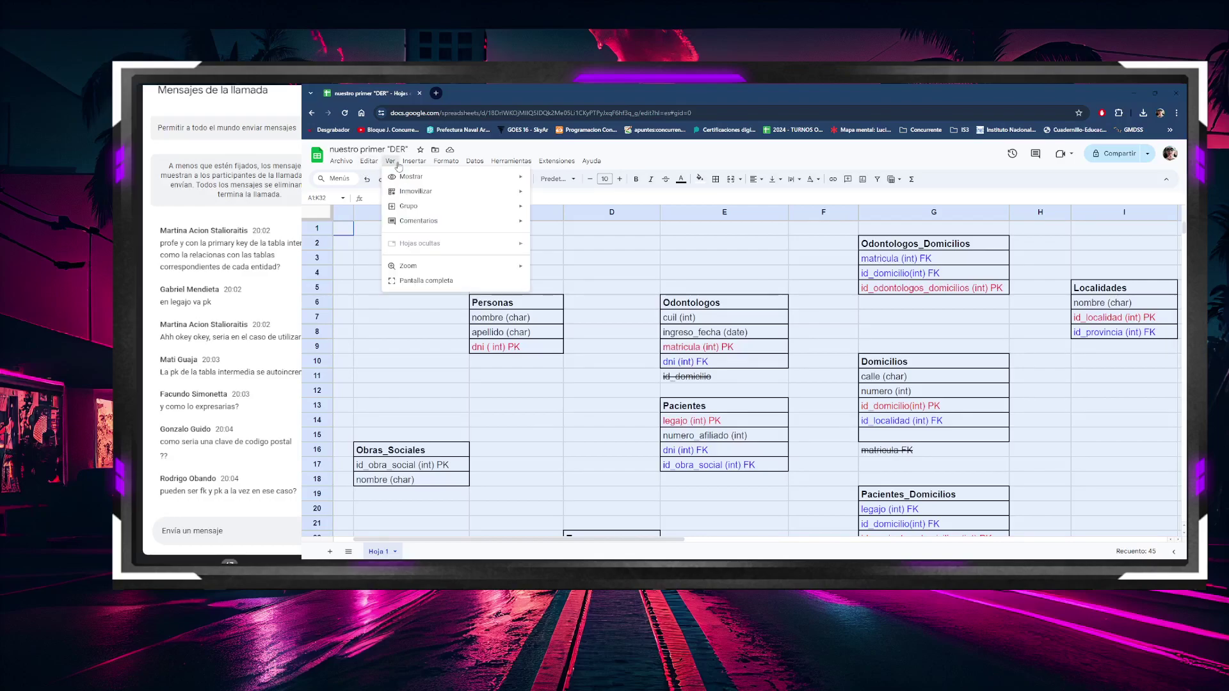
{"action": "mouse_move", "coordinate": [426, 184]}
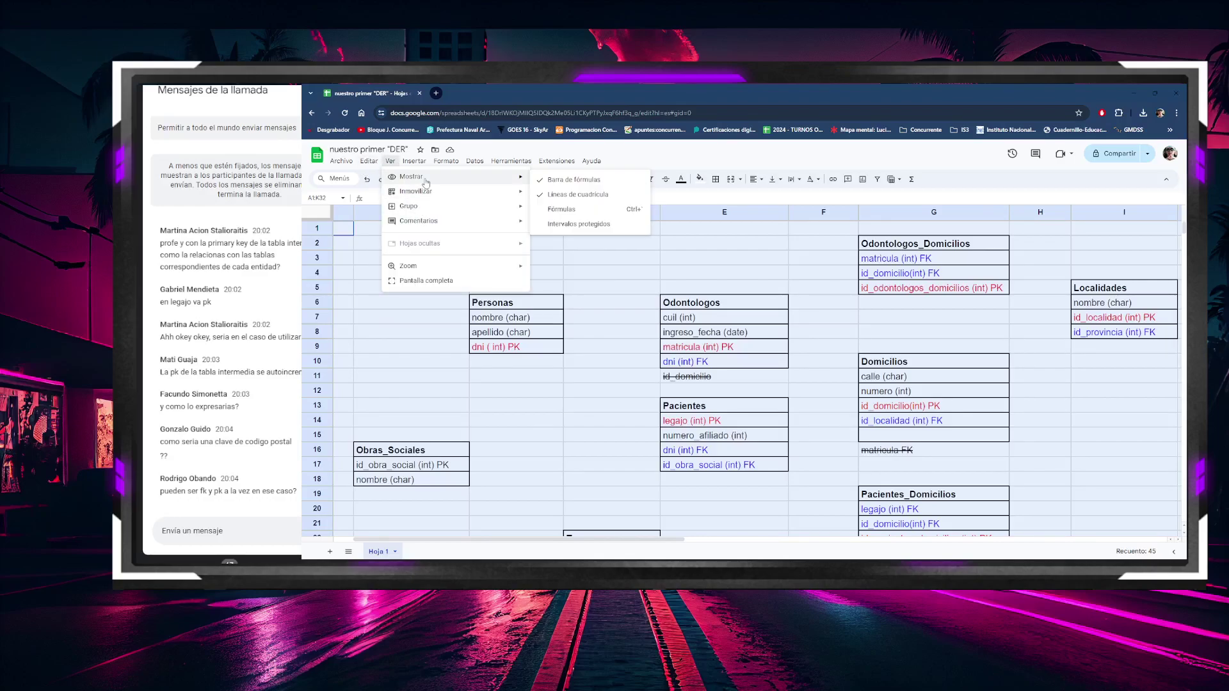
{"action": "left_click", "coordinate": [573, 194]}
{"action": "left_click", "coordinate": [584, 372]}
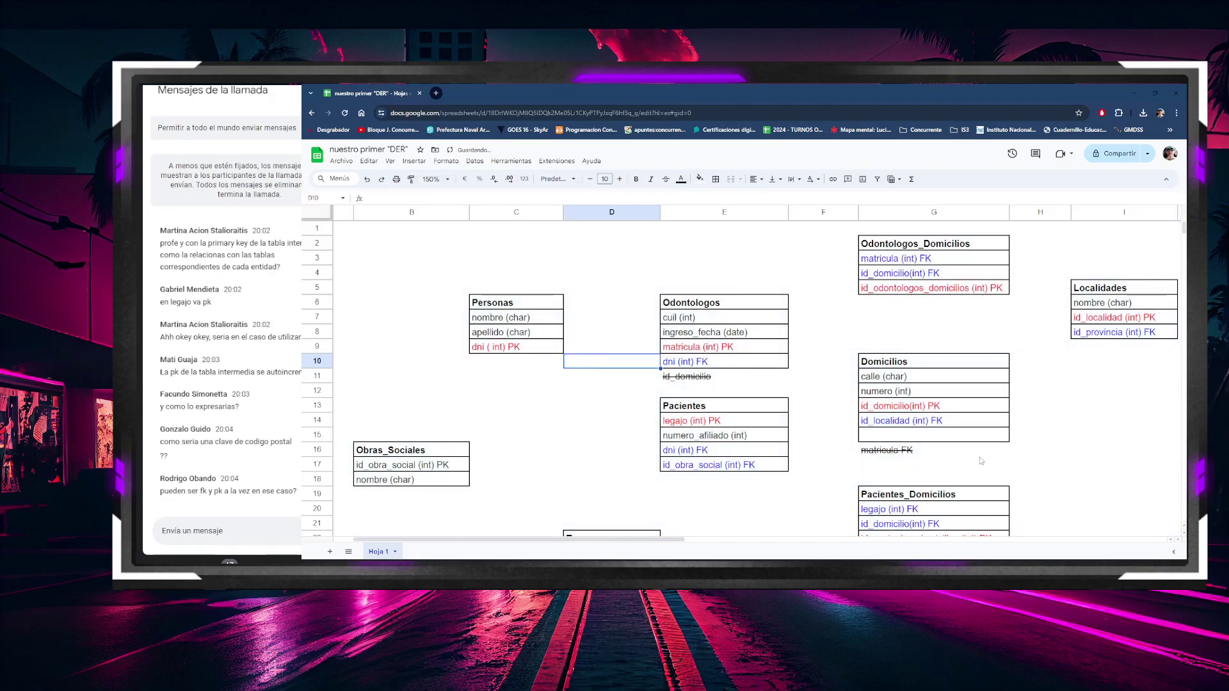
{"action": "left_click", "coordinate": [1117, 407]}
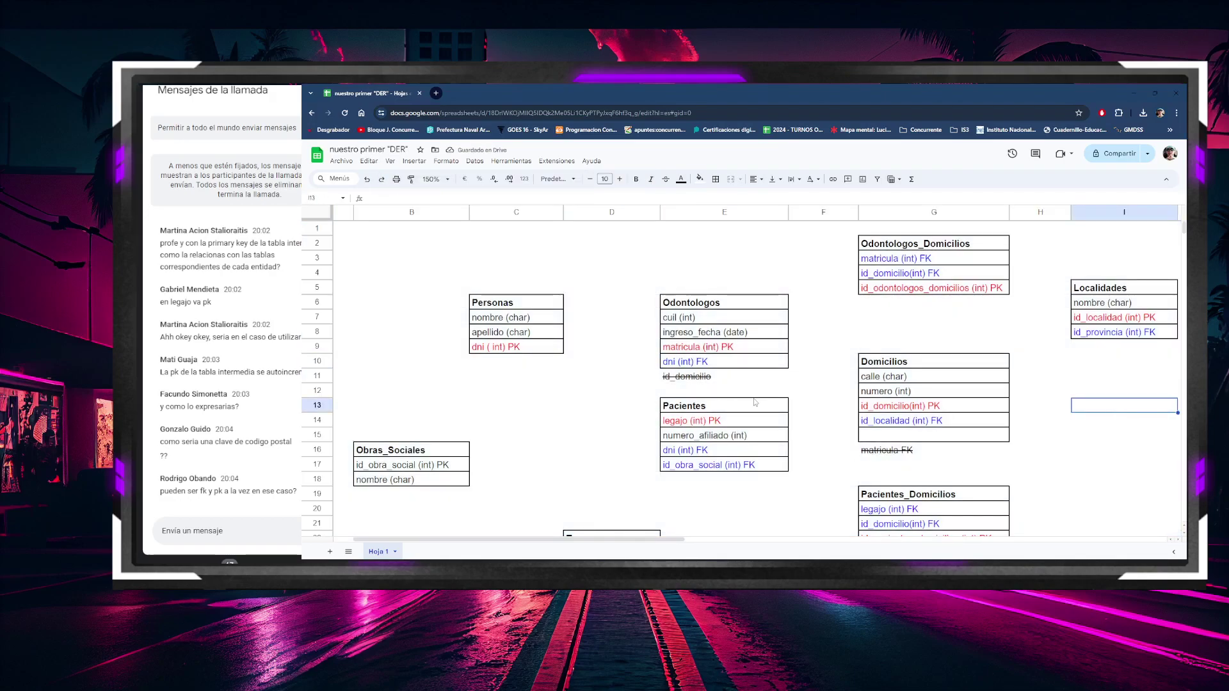
{"action": "scroll", "coordinate": [736, 410], "scroll_direction": "down", "scroll_amount": 2}
{"action": "scroll", "coordinate": [738, 417], "scroll_direction": "up", "scroll_amount": 2}
Step: Add a bottom border to D7 as a line linking the Personas and Odontologos tables
{"action": "left_click", "coordinate": [569, 320]}
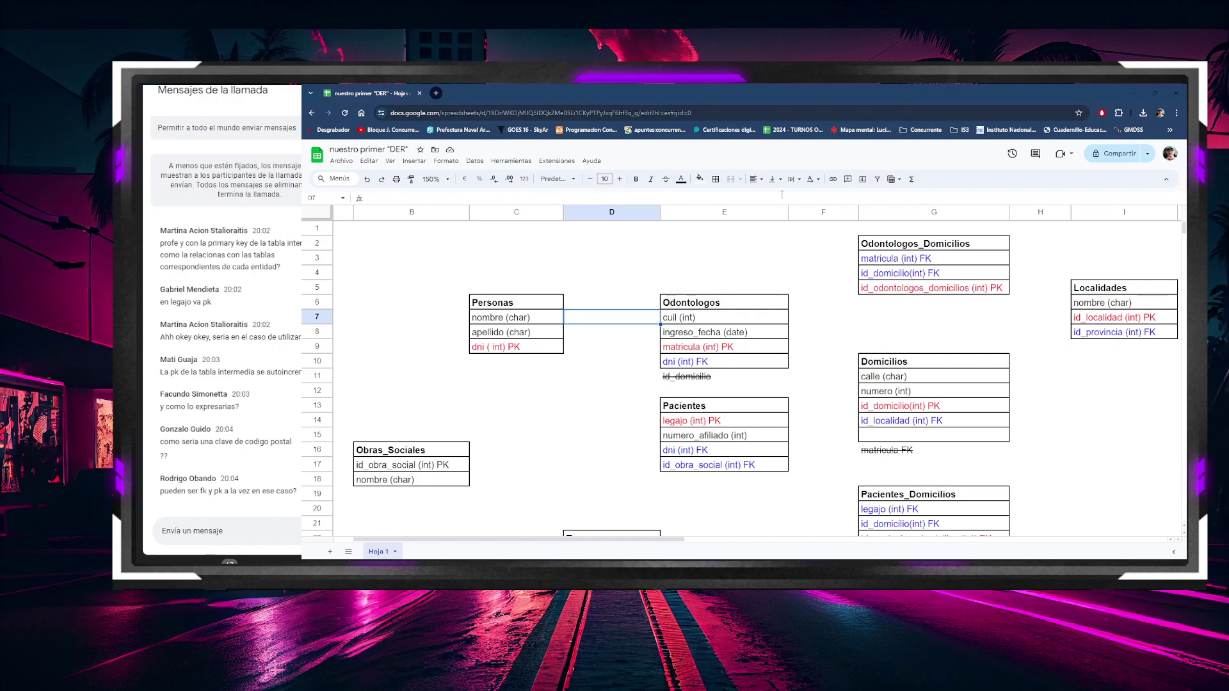
{"action": "left_click", "coordinate": [717, 180]}
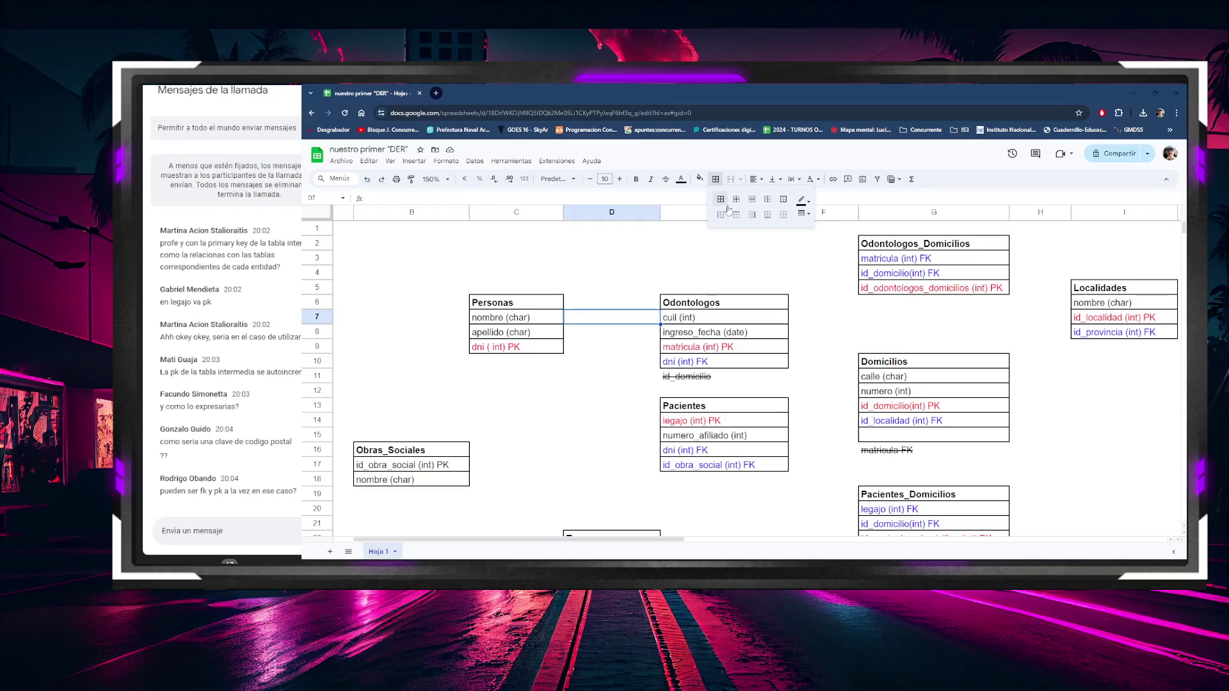
{"action": "left_click", "coordinate": [767, 215]}
{"action": "left_click", "coordinate": [620, 375]}
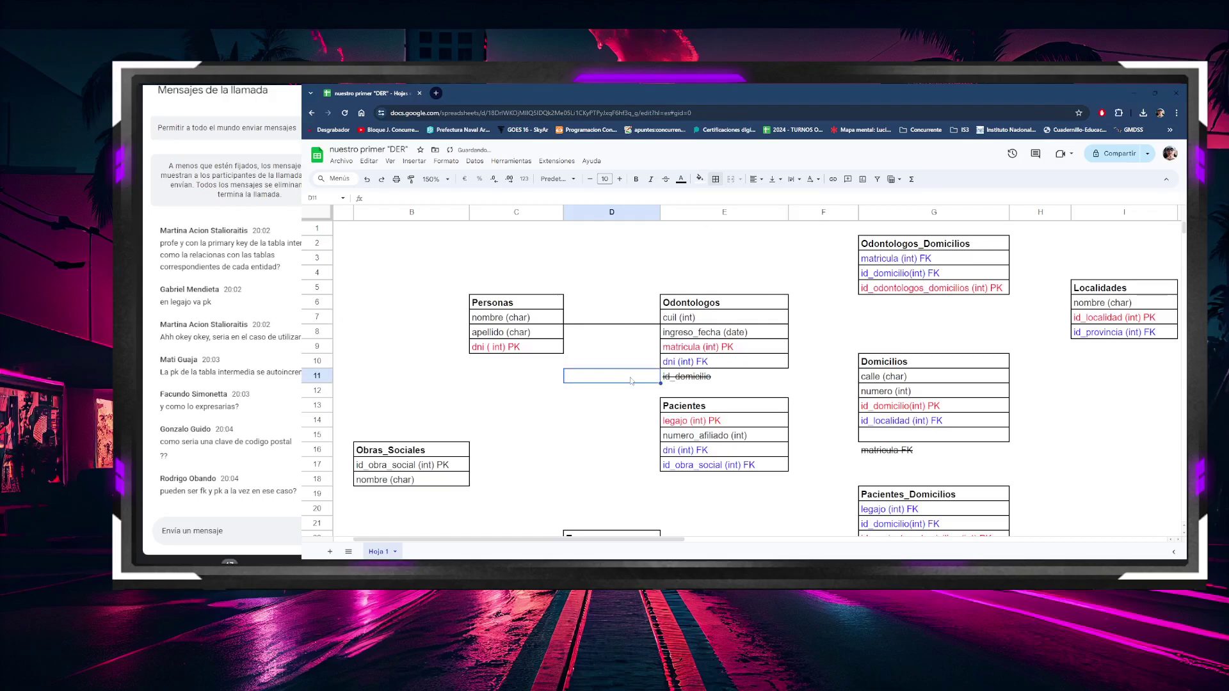
Step: Clear the connecting line between Personas and Odontologos by moving the empty cell D14 onto D7
{"action": "left_click", "coordinate": [556, 441]}
{"action": "left_click", "coordinate": [581, 325]}
{"action": "left_click", "coordinate": [612, 379]}
{"action": "left_click", "coordinate": [562, 423]}
{"action": "left_click", "coordinate": [573, 319]}
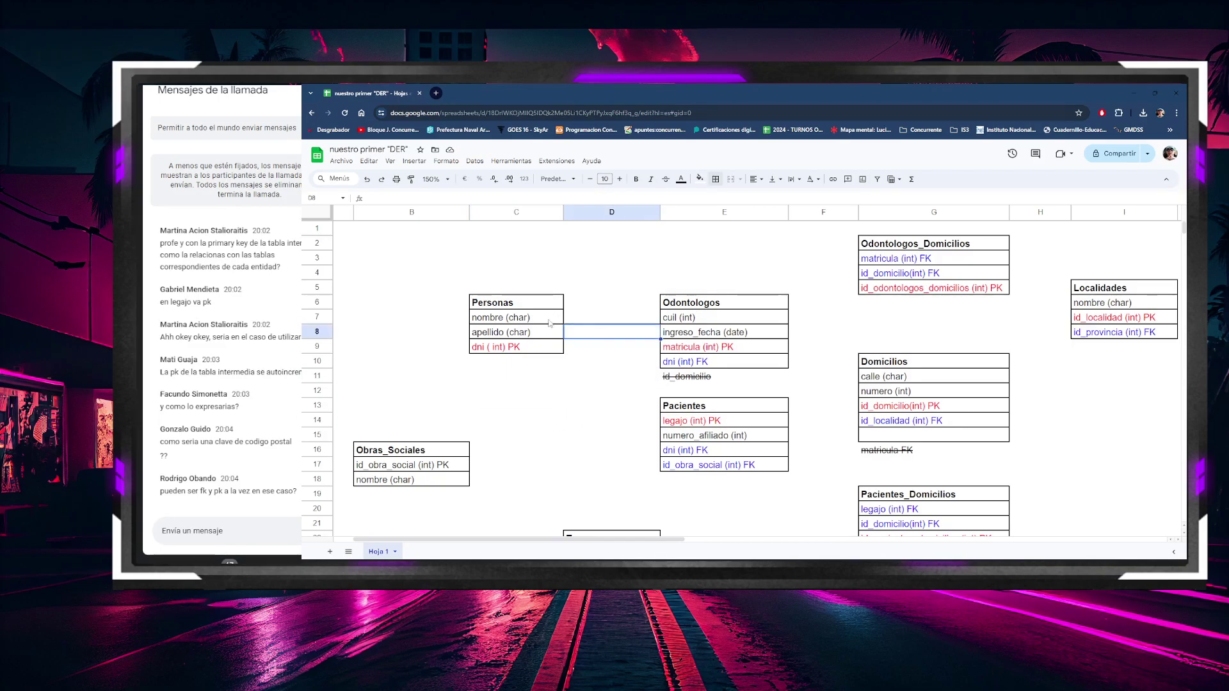
{"action": "left_click", "coordinate": [617, 415]}
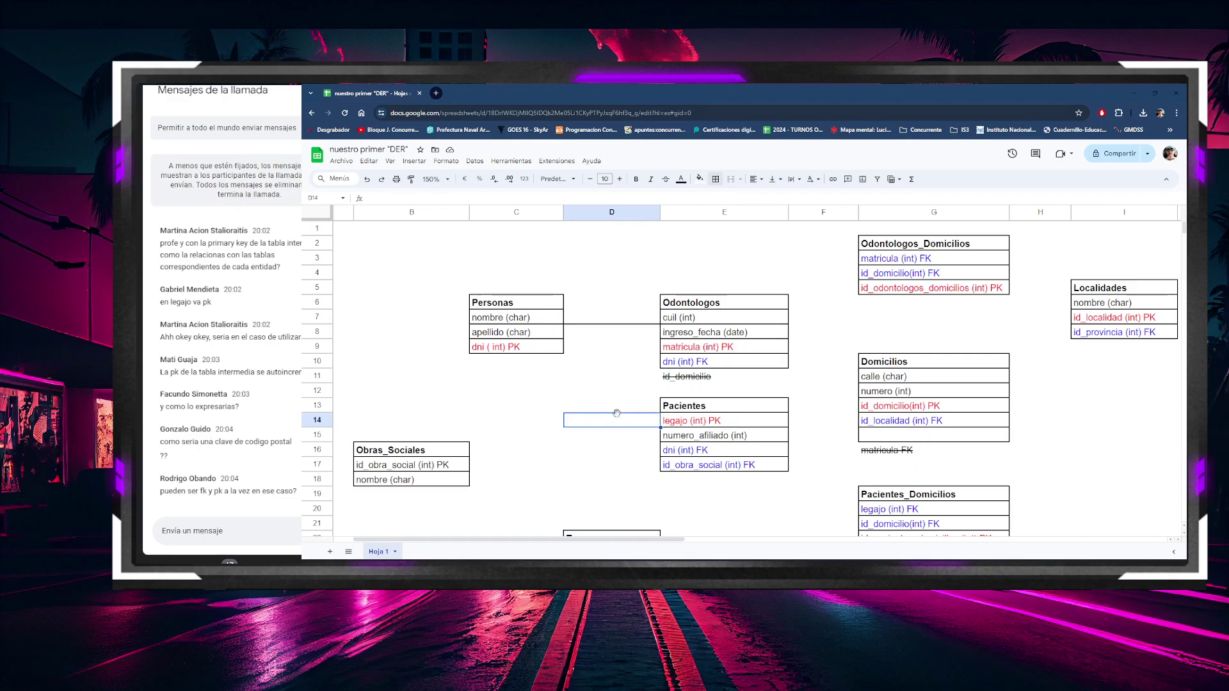
{"action": "left_click_drag", "start_coordinate": [616, 413], "coordinate": [617, 310]}
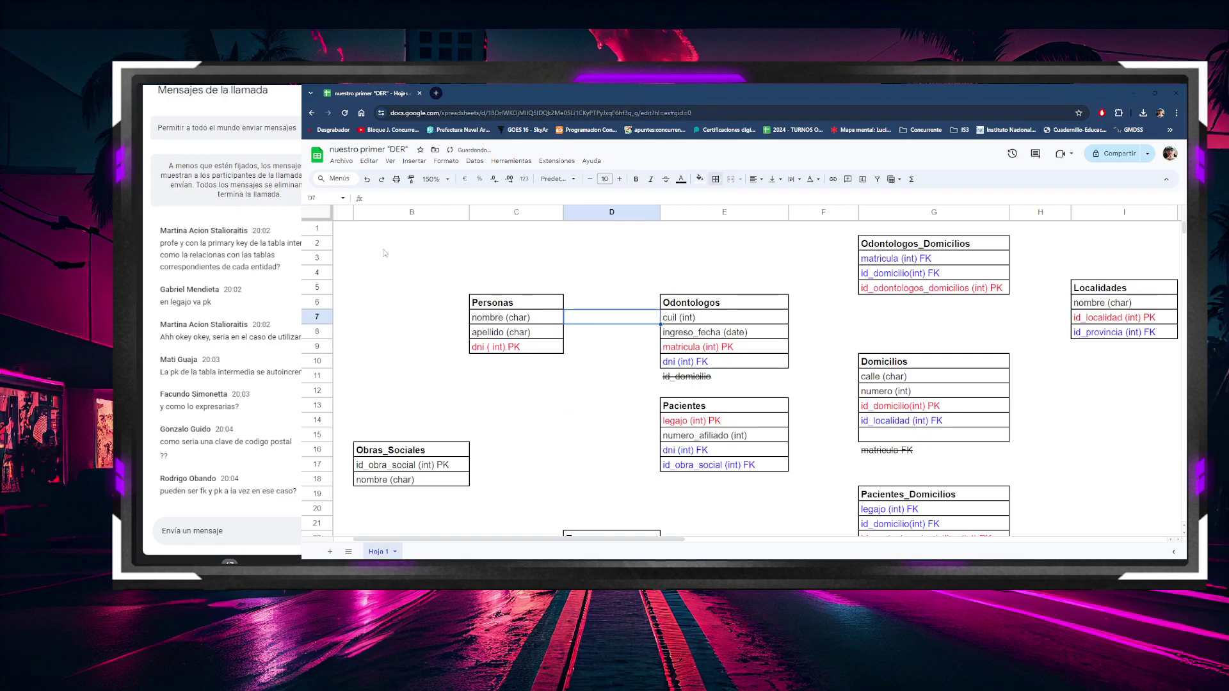
Step: Copy the tables in A1:K29 and switch to an empty area of the Miro board
{"action": "left_click_drag", "start_coordinate": [345, 231], "coordinate": [1135, 487]}
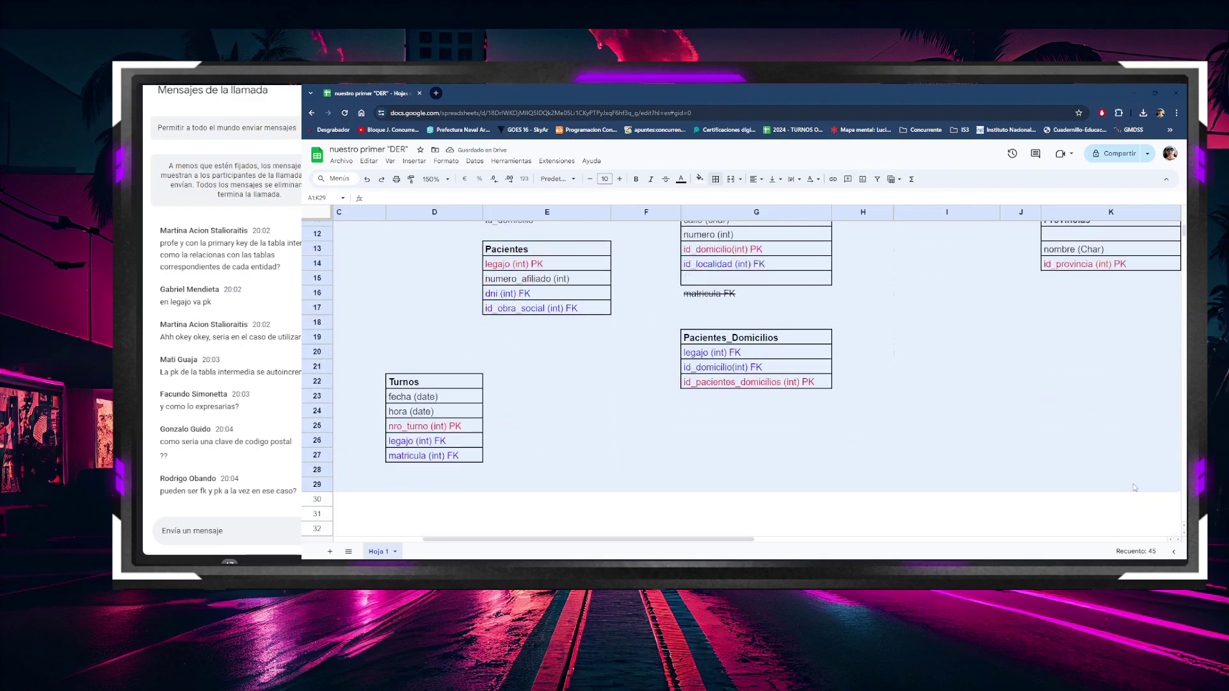
{"action": "key", "text": "ctrl+c"}
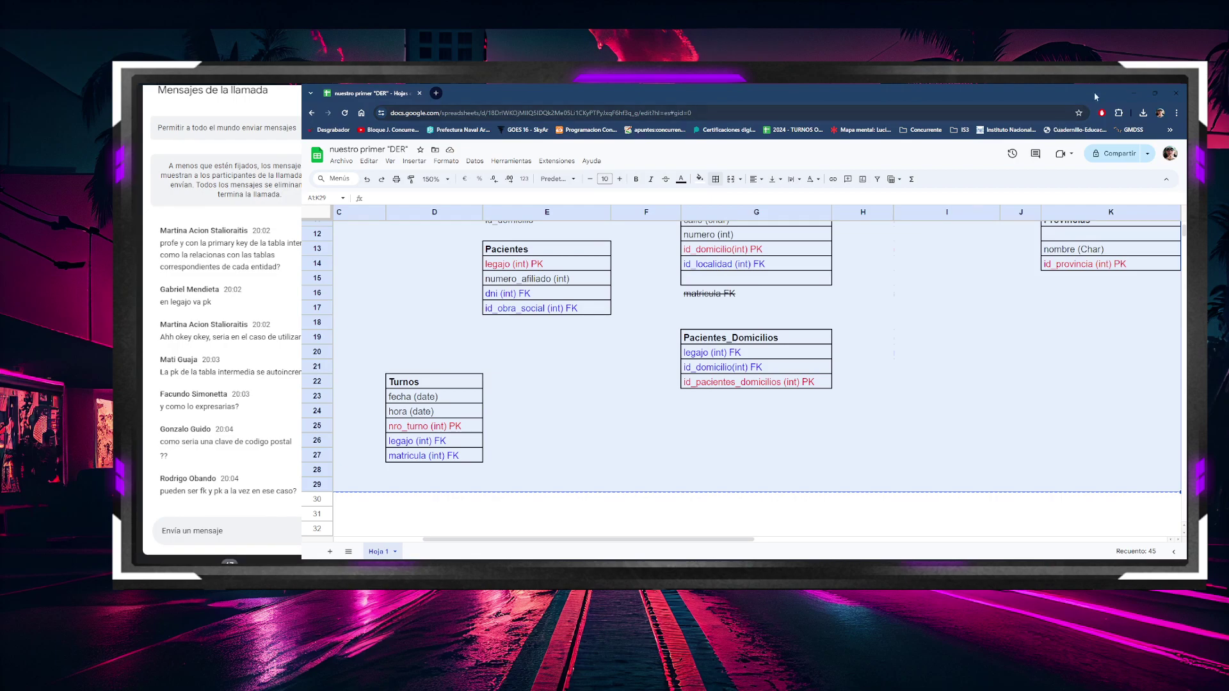
{"action": "left_click", "coordinate": [1133, 93]}
{"action": "left_click", "coordinate": [874, 168]}
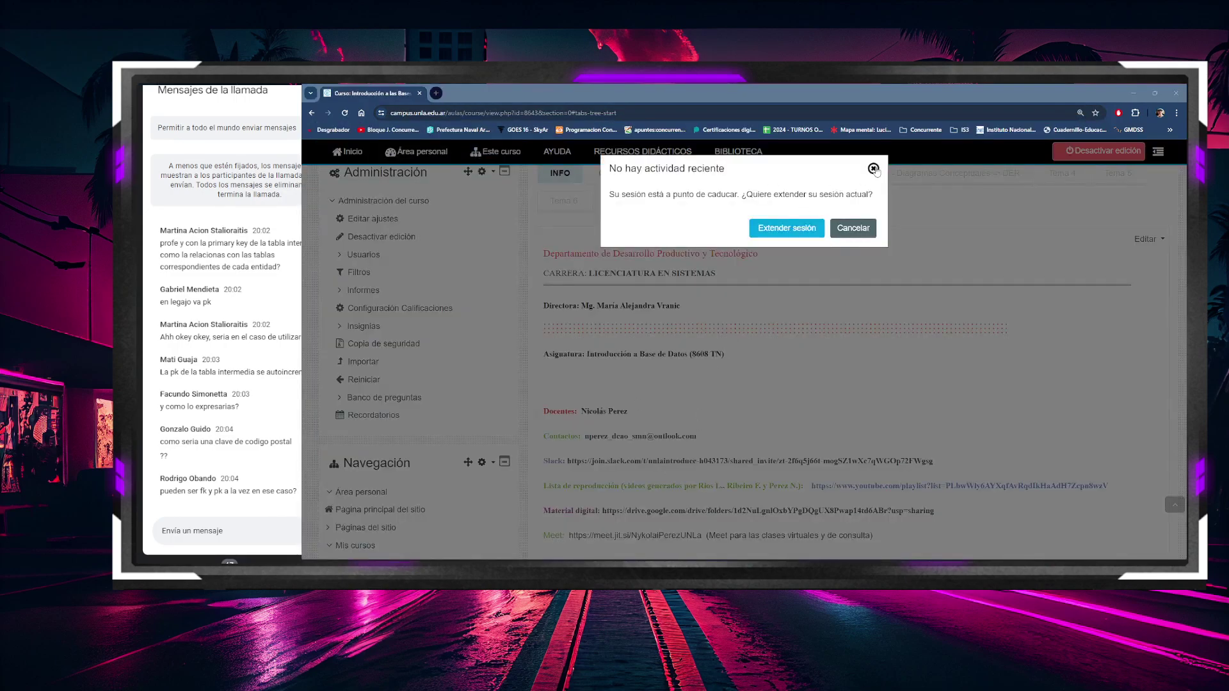
{"action": "key", "text": "alt+Tab"}
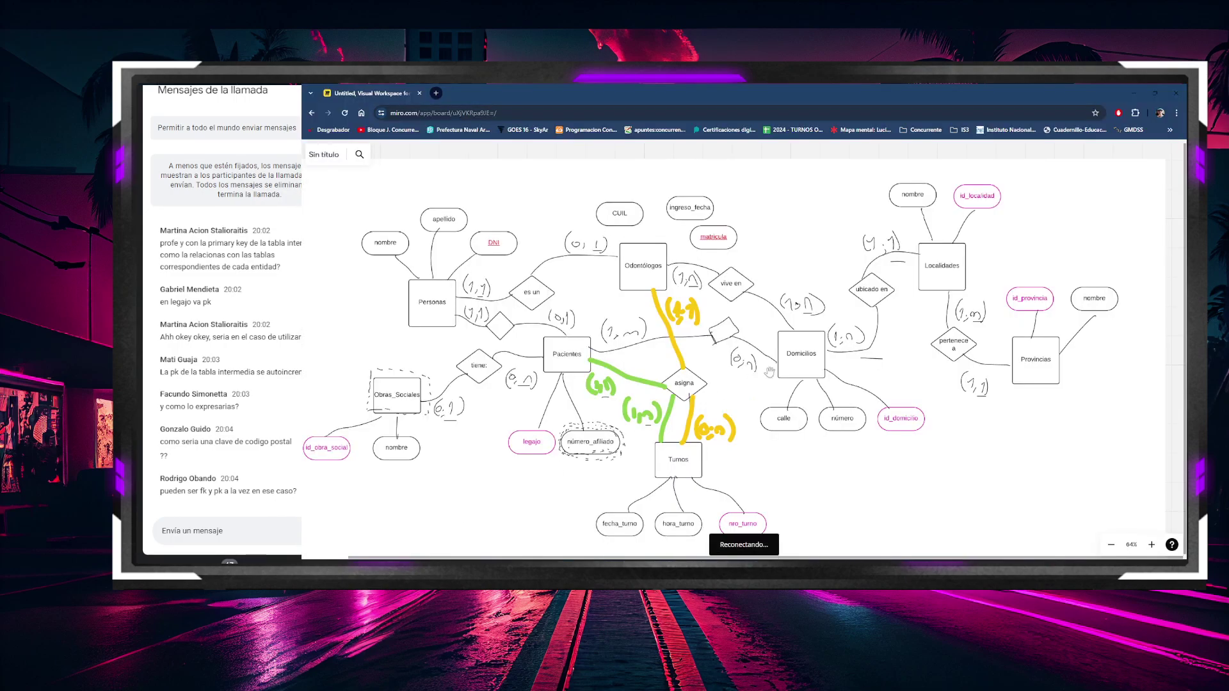
{"action": "left_click_drag", "start_coordinate": [872, 379], "coordinate": [861, 305]}
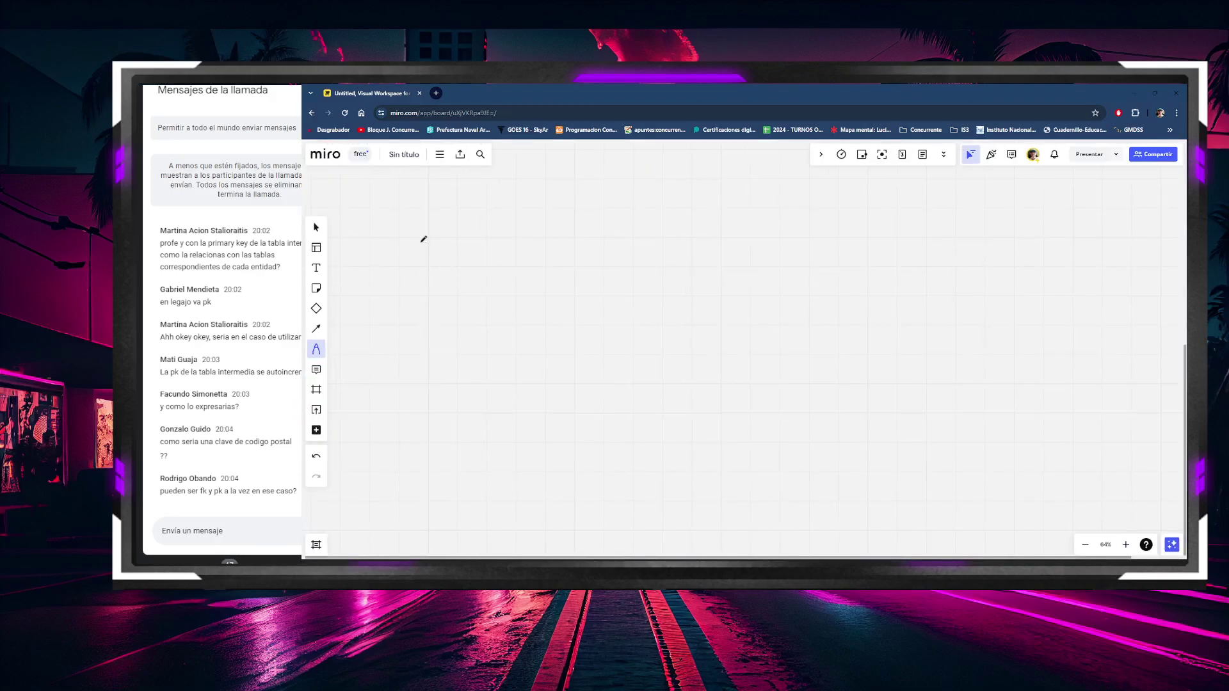
Step: Try pasting the copied tables into the Miro board as sticky notes, and undo the paste
{"action": "key", "text": "ctrl+v"}
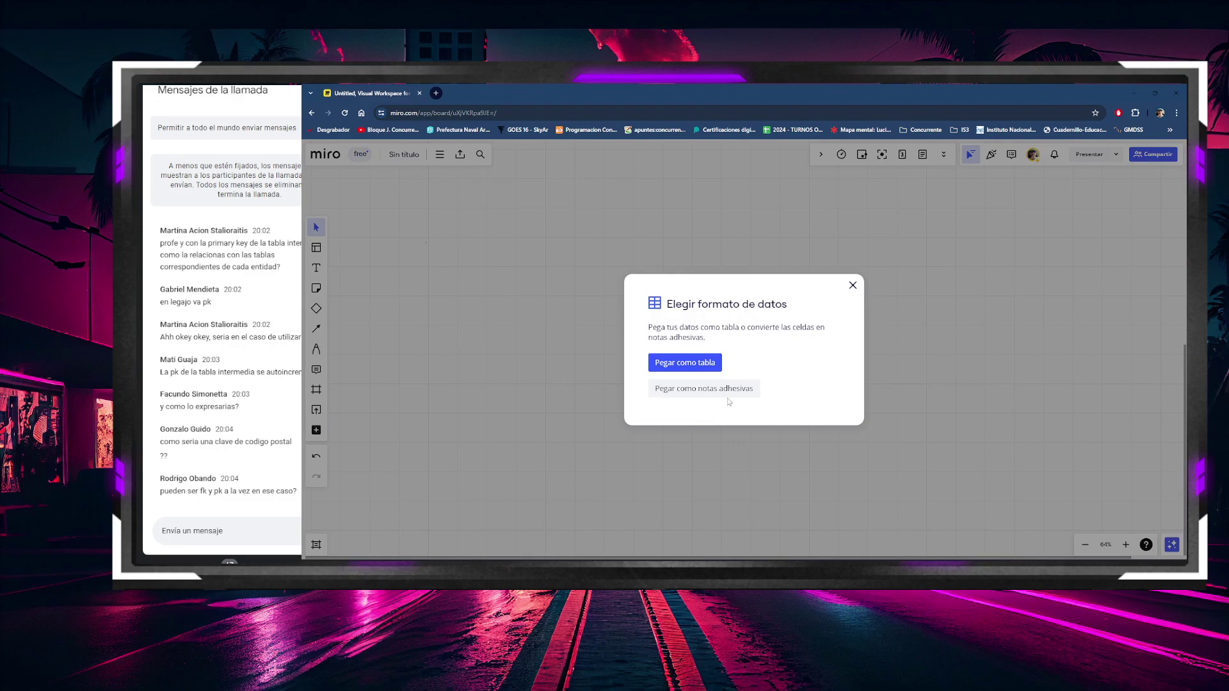
{"action": "left_click", "coordinate": [704, 389]}
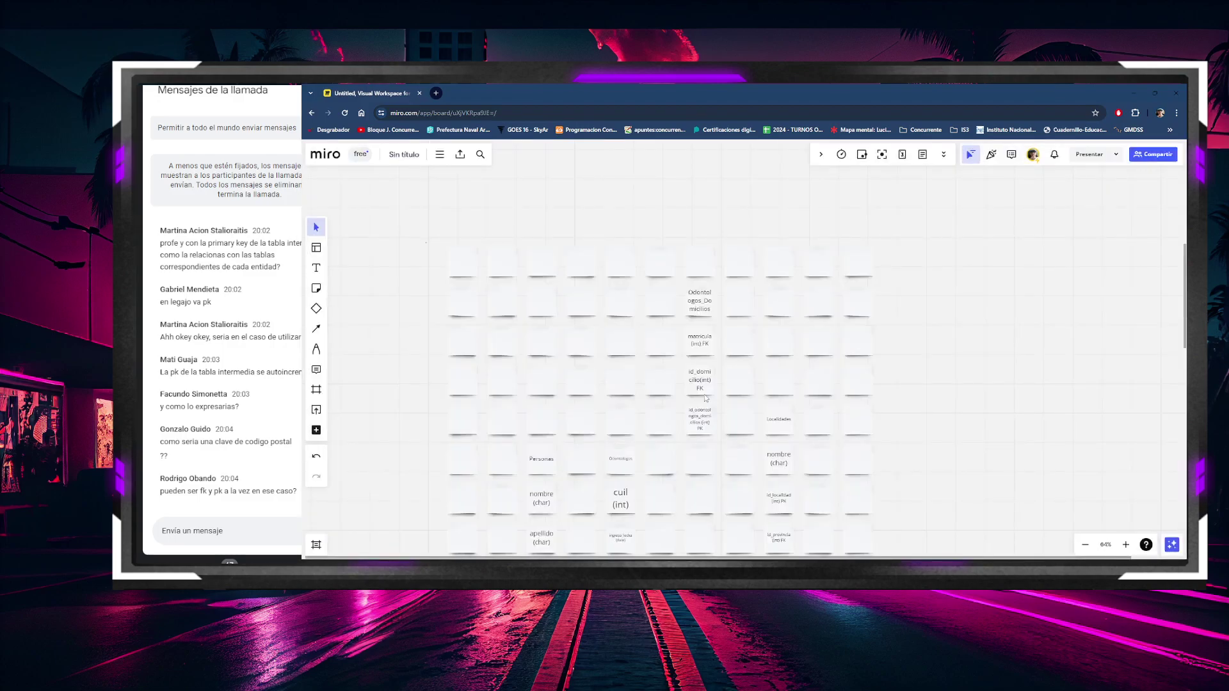
{"action": "key", "text": "ctrl+z"}
Step: Allow Miro to read the clipboard, try pasting the copied cells as a table, and undo the paste
{"action": "right_click", "coordinate": [704, 398]}
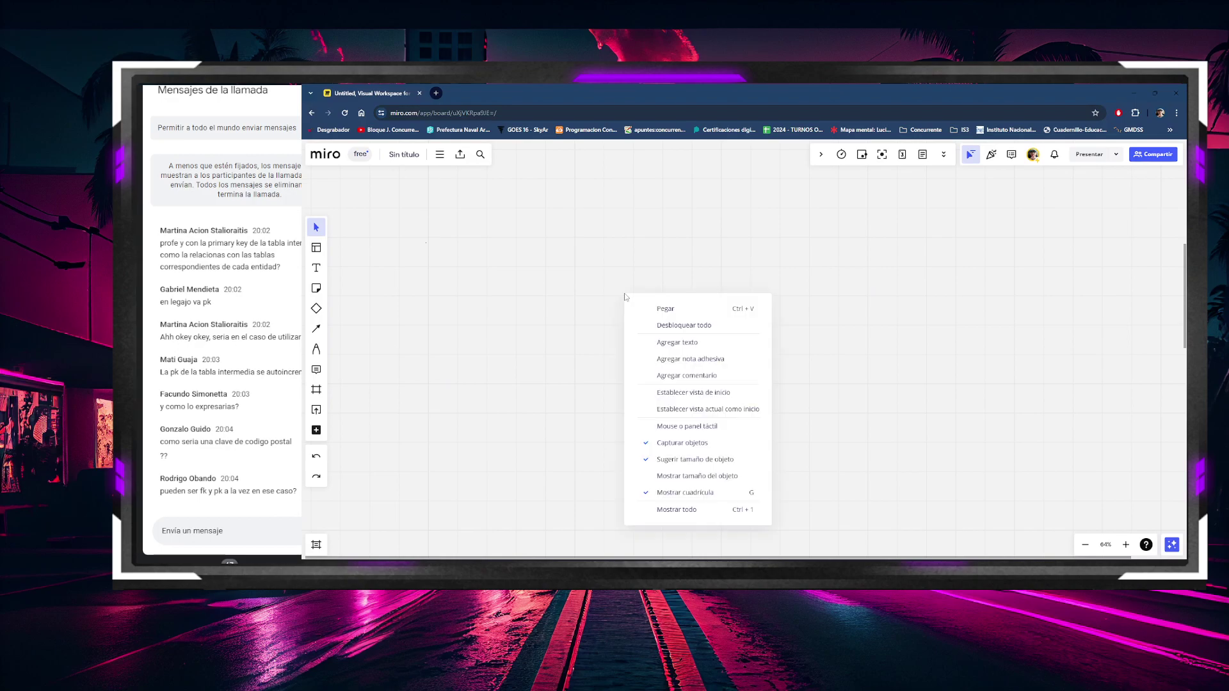
{"action": "left_click", "coordinate": [659, 310]}
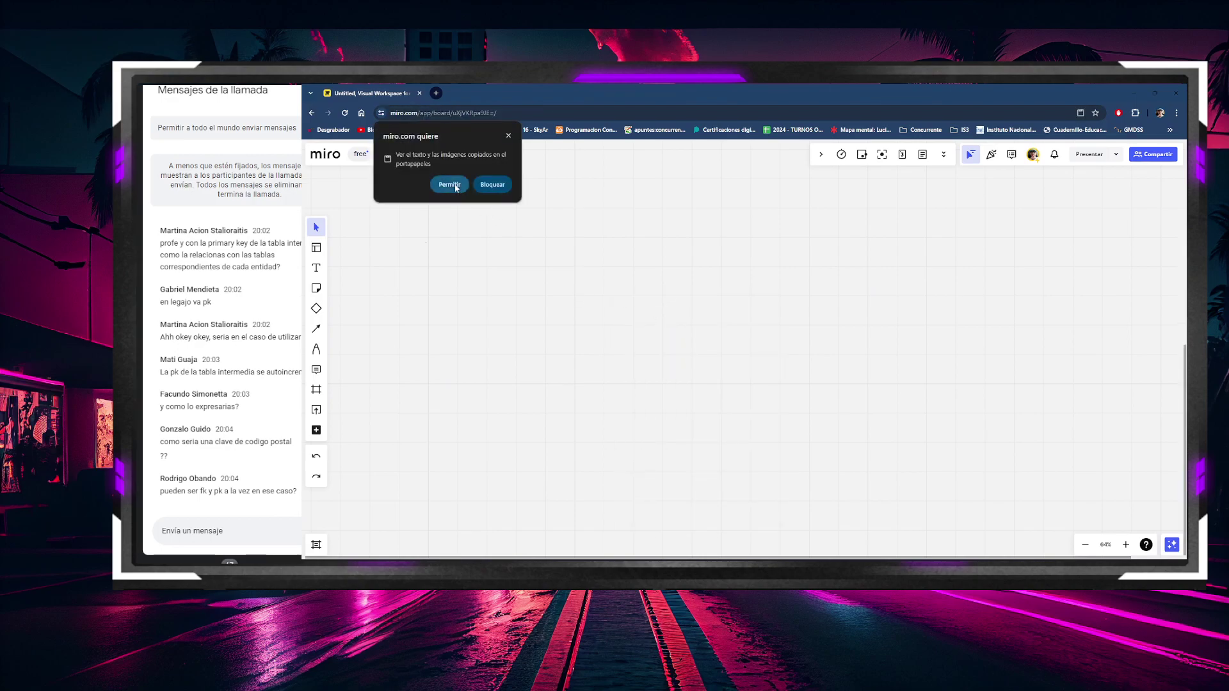
{"action": "left_click", "coordinate": [452, 186]}
{"action": "left_click", "coordinate": [707, 367]}
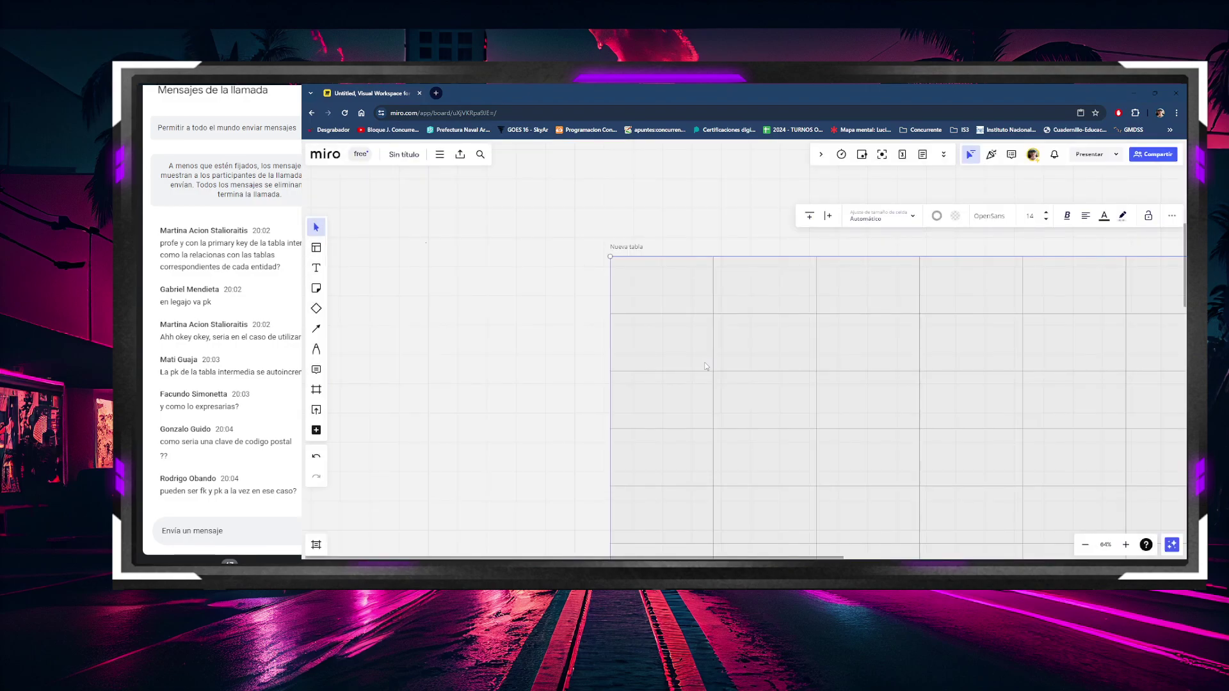
{"action": "key", "text": "ctrl+z"}
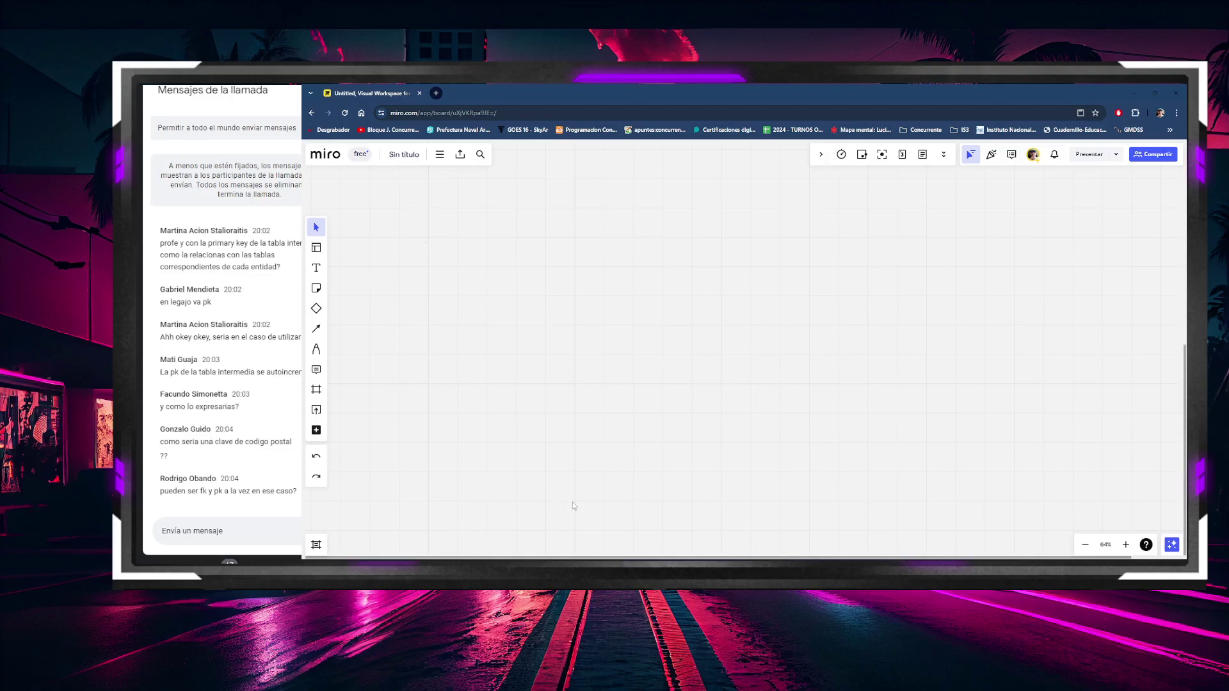
Step: Switch to the Google Sheets spreadsheet and set its zoom to 90% so all the tables fit in view
{"action": "key", "text": "alt+Tab"}
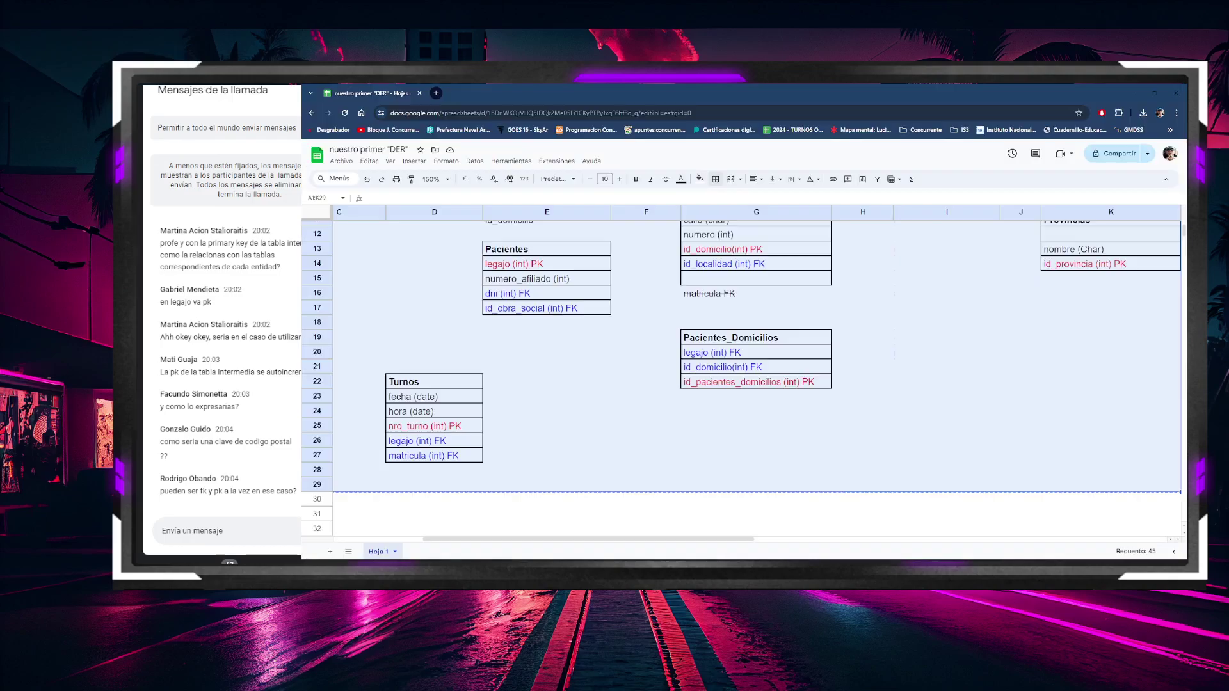
{"action": "left_click", "coordinate": [564, 427]}
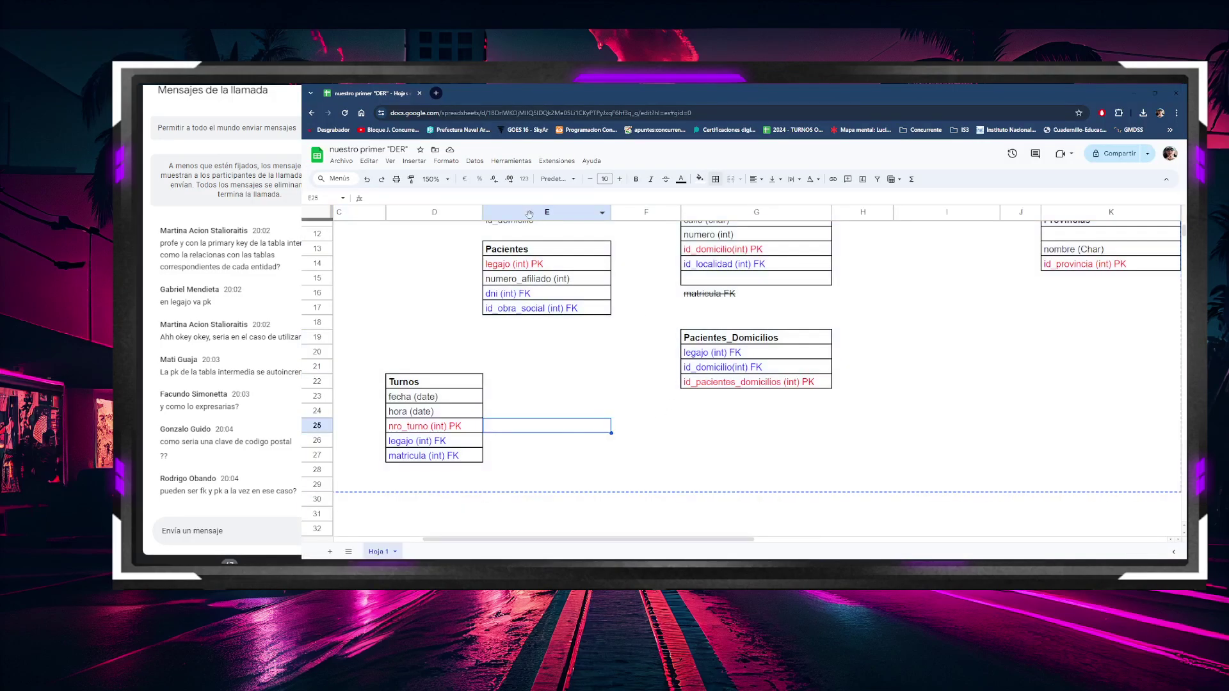
{"action": "left_click", "coordinate": [448, 180]}
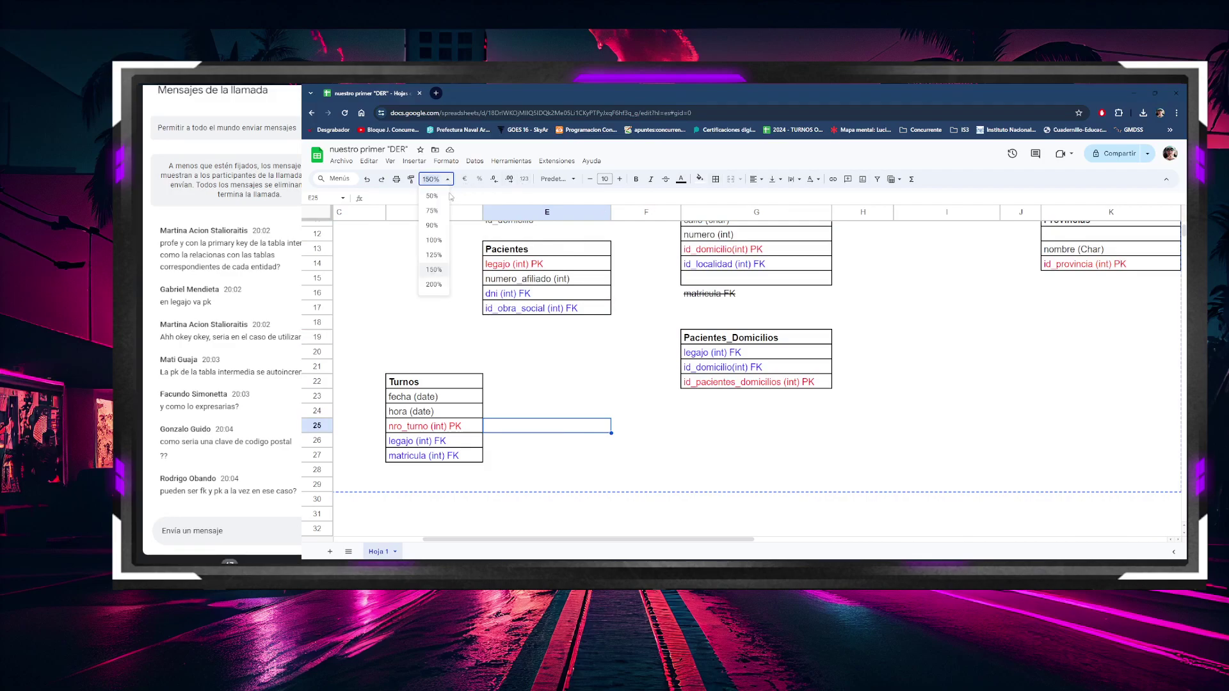
{"action": "left_click", "coordinate": [434, 227]}
{"action": "scroll", "coordinate": [669, 456], "scroll_direction": "up", "scroll_amount": 3}
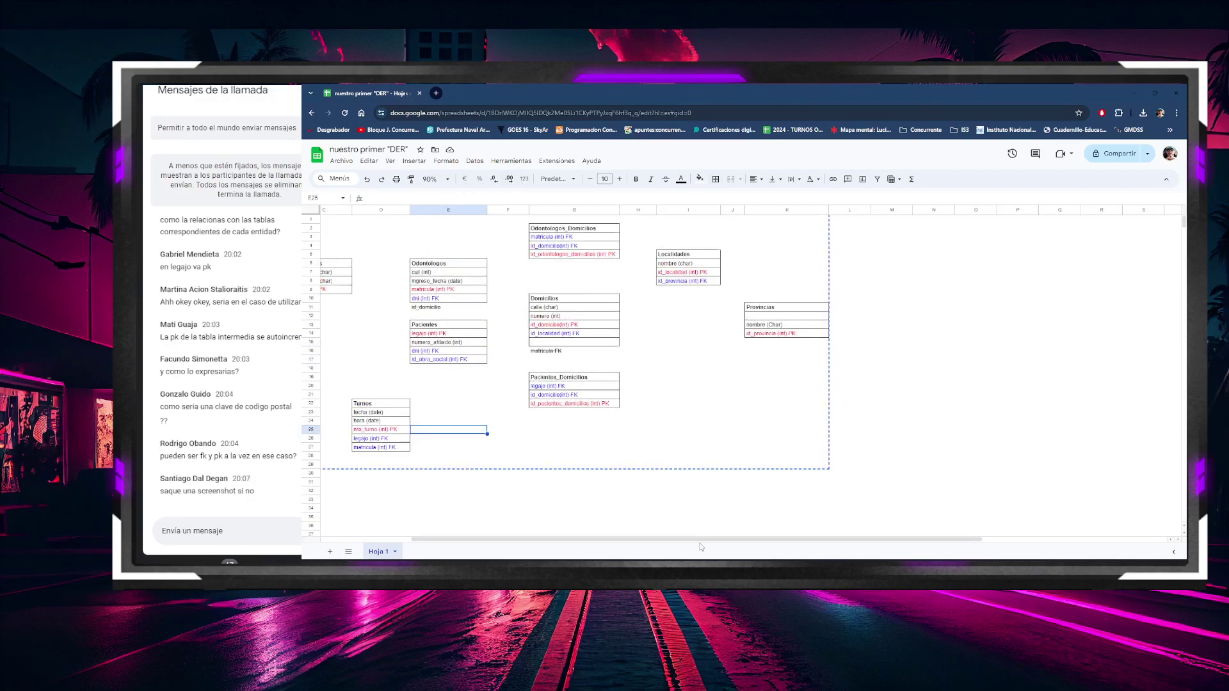
{"action": "scroll", "coordinate": [701, 548], "scroll_direction": "left", "scroll_amount": 3}
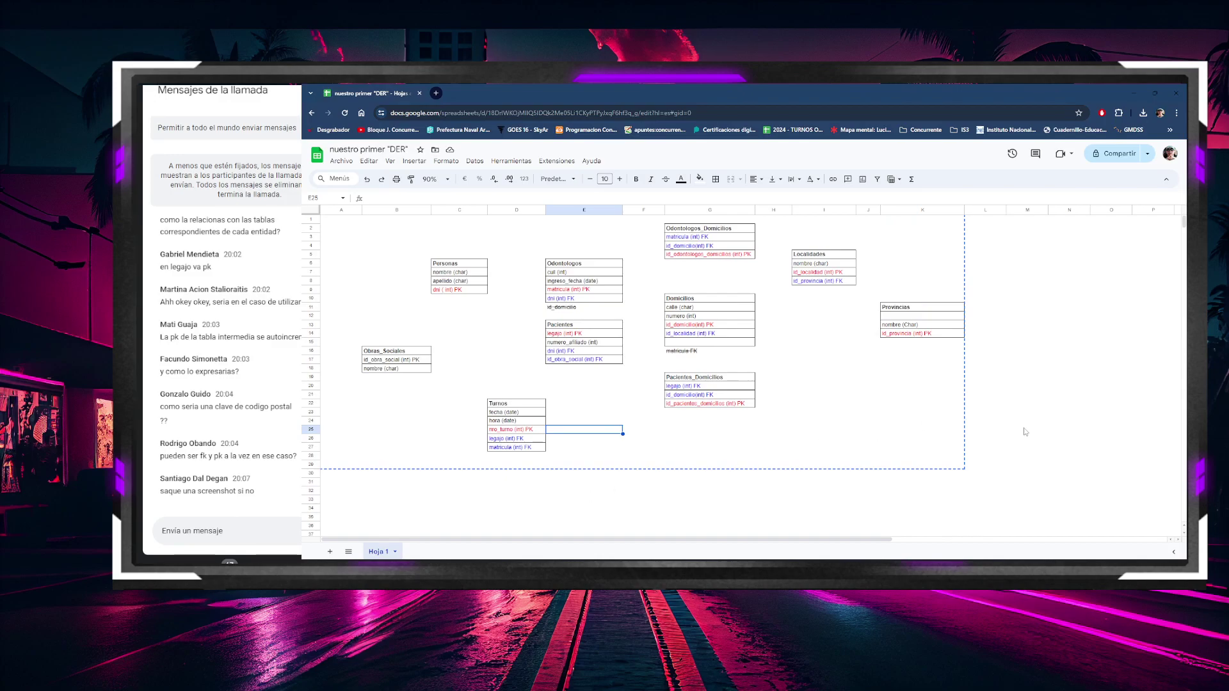
Step: Take a rectangular screenshot of the whole table area, from Obras_Sociales to Provincias, with an empty cell below the tables selected
{"action": "left_click", "coordinate": [754, 509]}
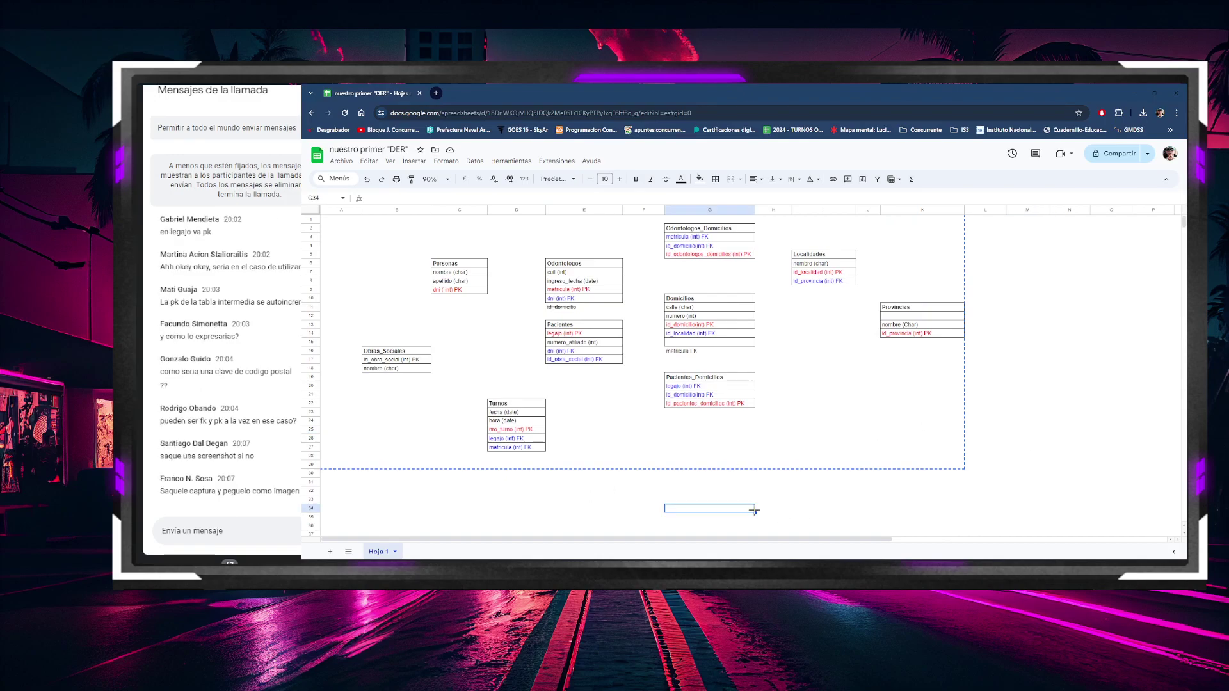
{"action": "key", "text": "super+shift+s"}
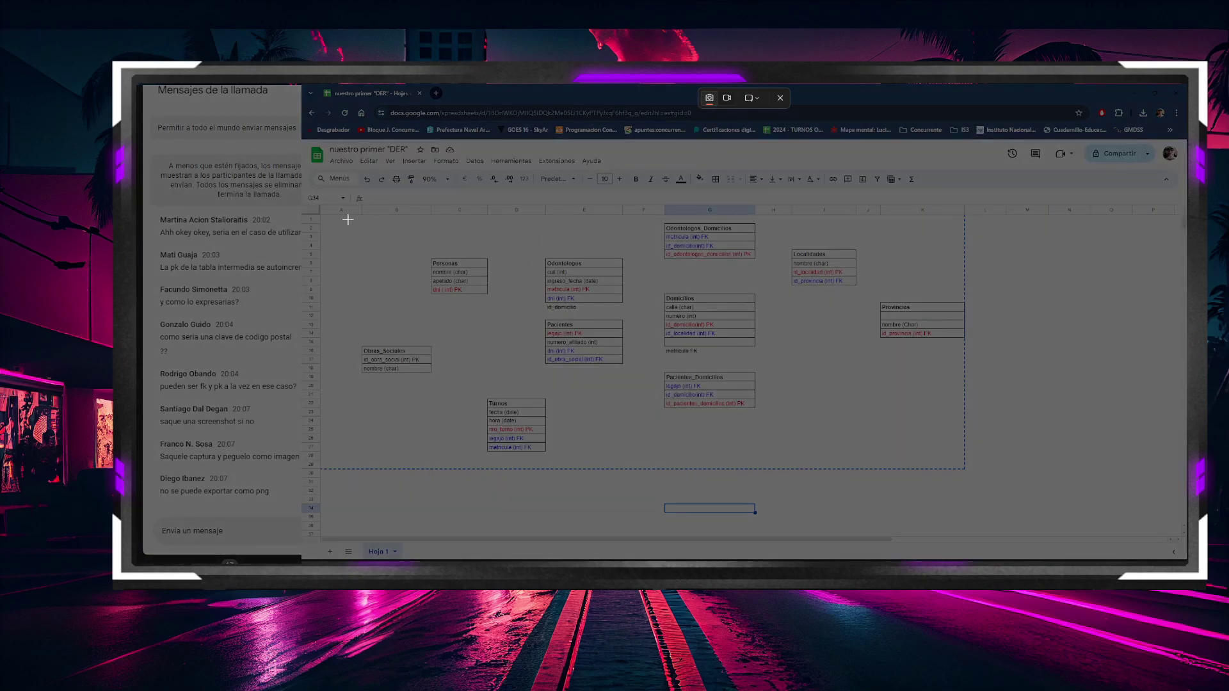
{"action": "left_click_drag", "start_coordinate": [349, 219], "coordinate": [960, 465]}
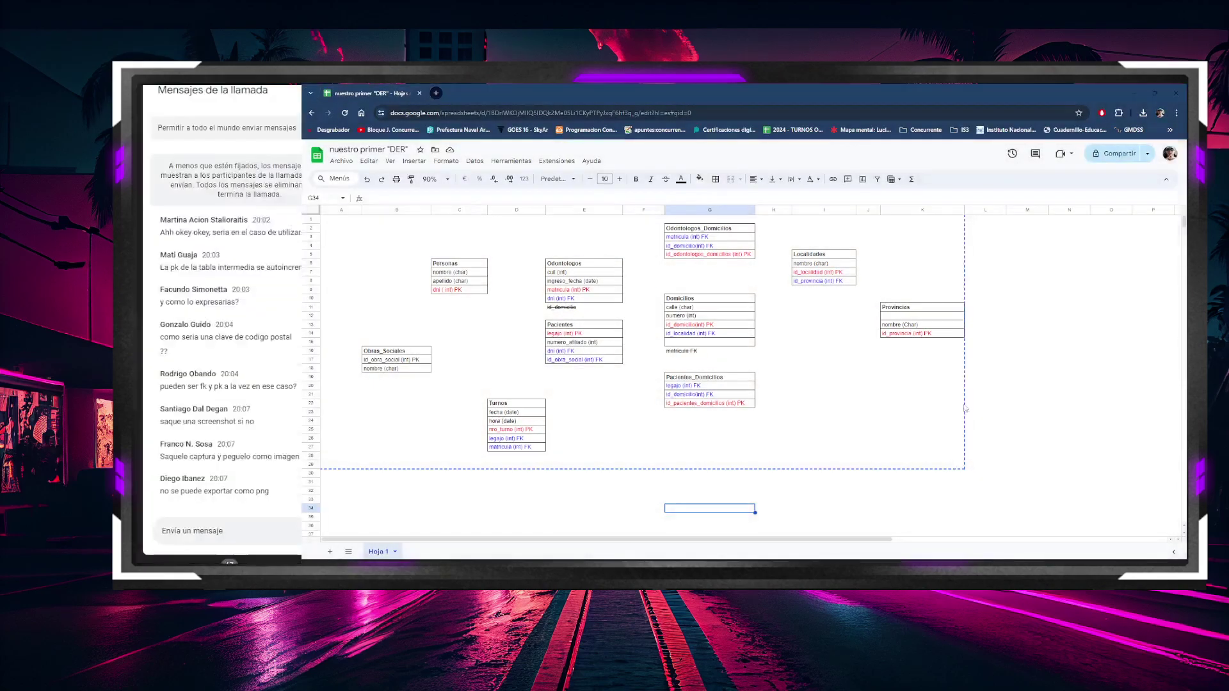
Step: Switch to the Miro board, paste the captured table image, and enlarge and reposition it in the empty area
{"action": "left_click", "coordinate": [1139, 94]}
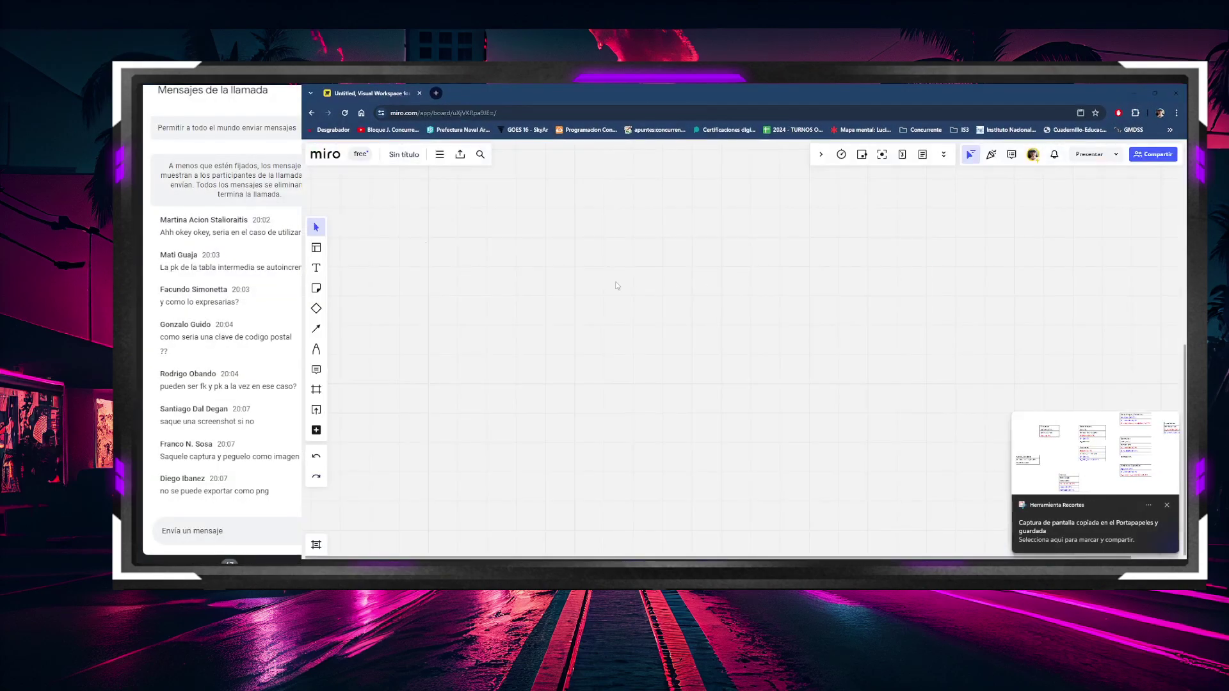
{"action": "key", "text": "ctrl+v"}
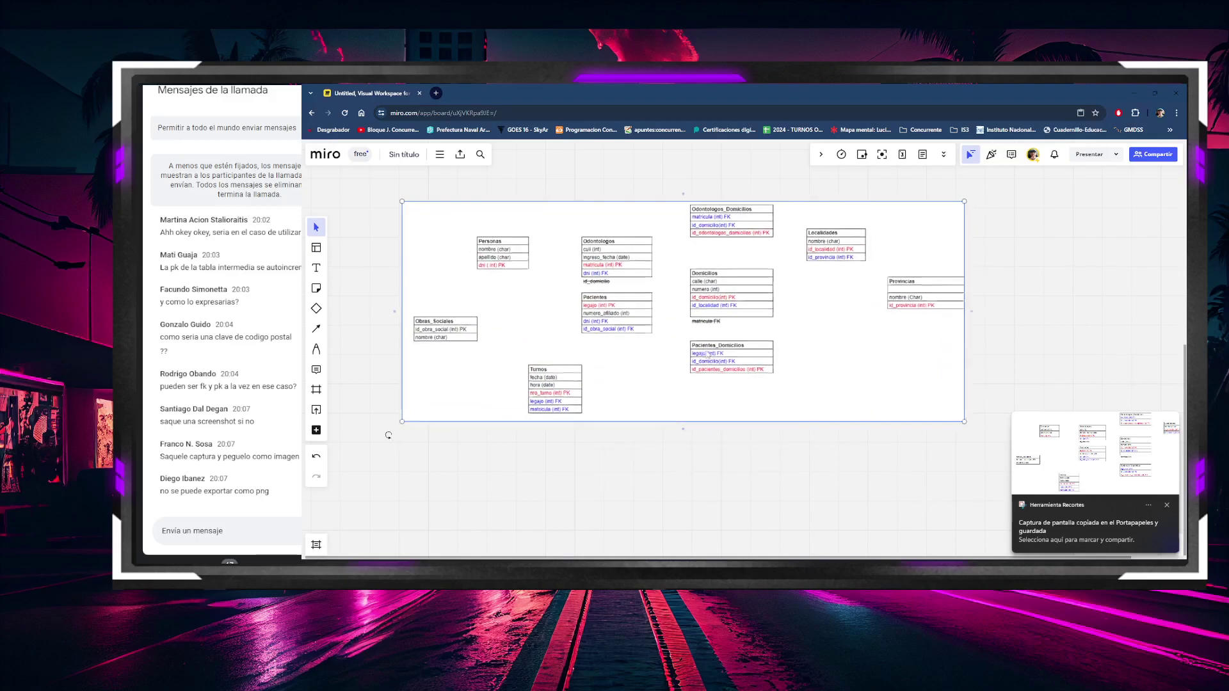
{"action": "left_click_drag", "start_coordinate": [936, 407], "coordinate": [1041, 447]}
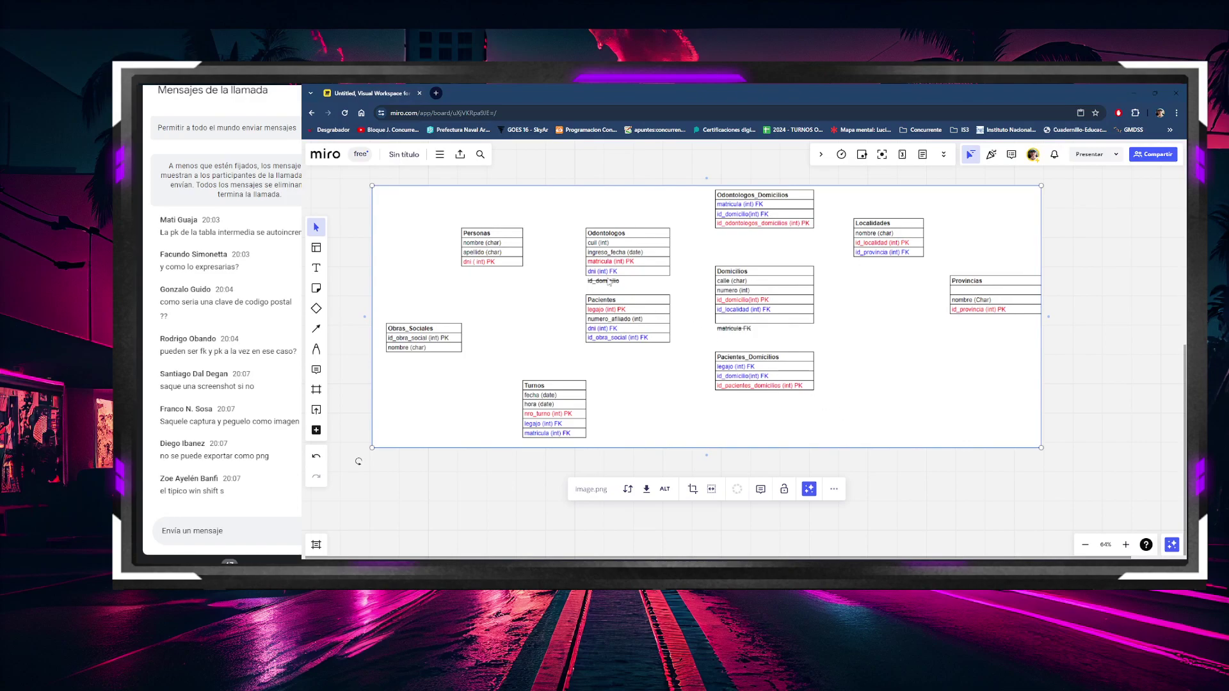
{"action": "left_click_drag", "start_coordinate": [608, 282], "coordinate": [659, 314]}
{"action": "left_click", "coordinate": [520, 534]}
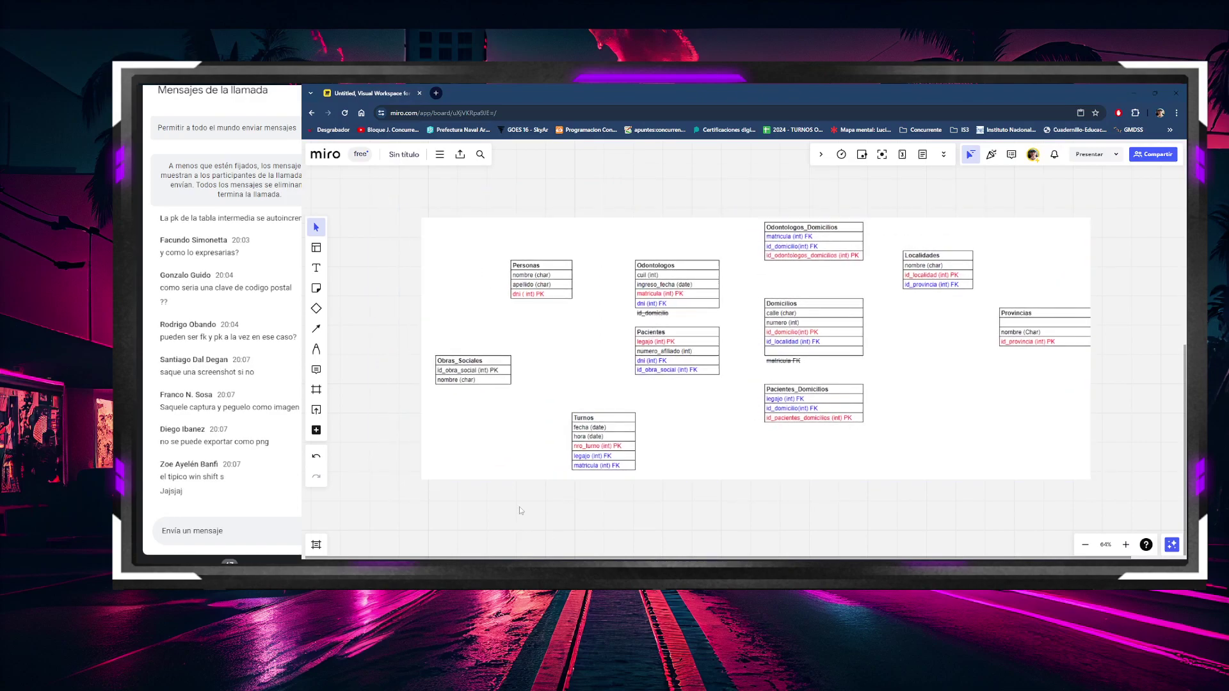